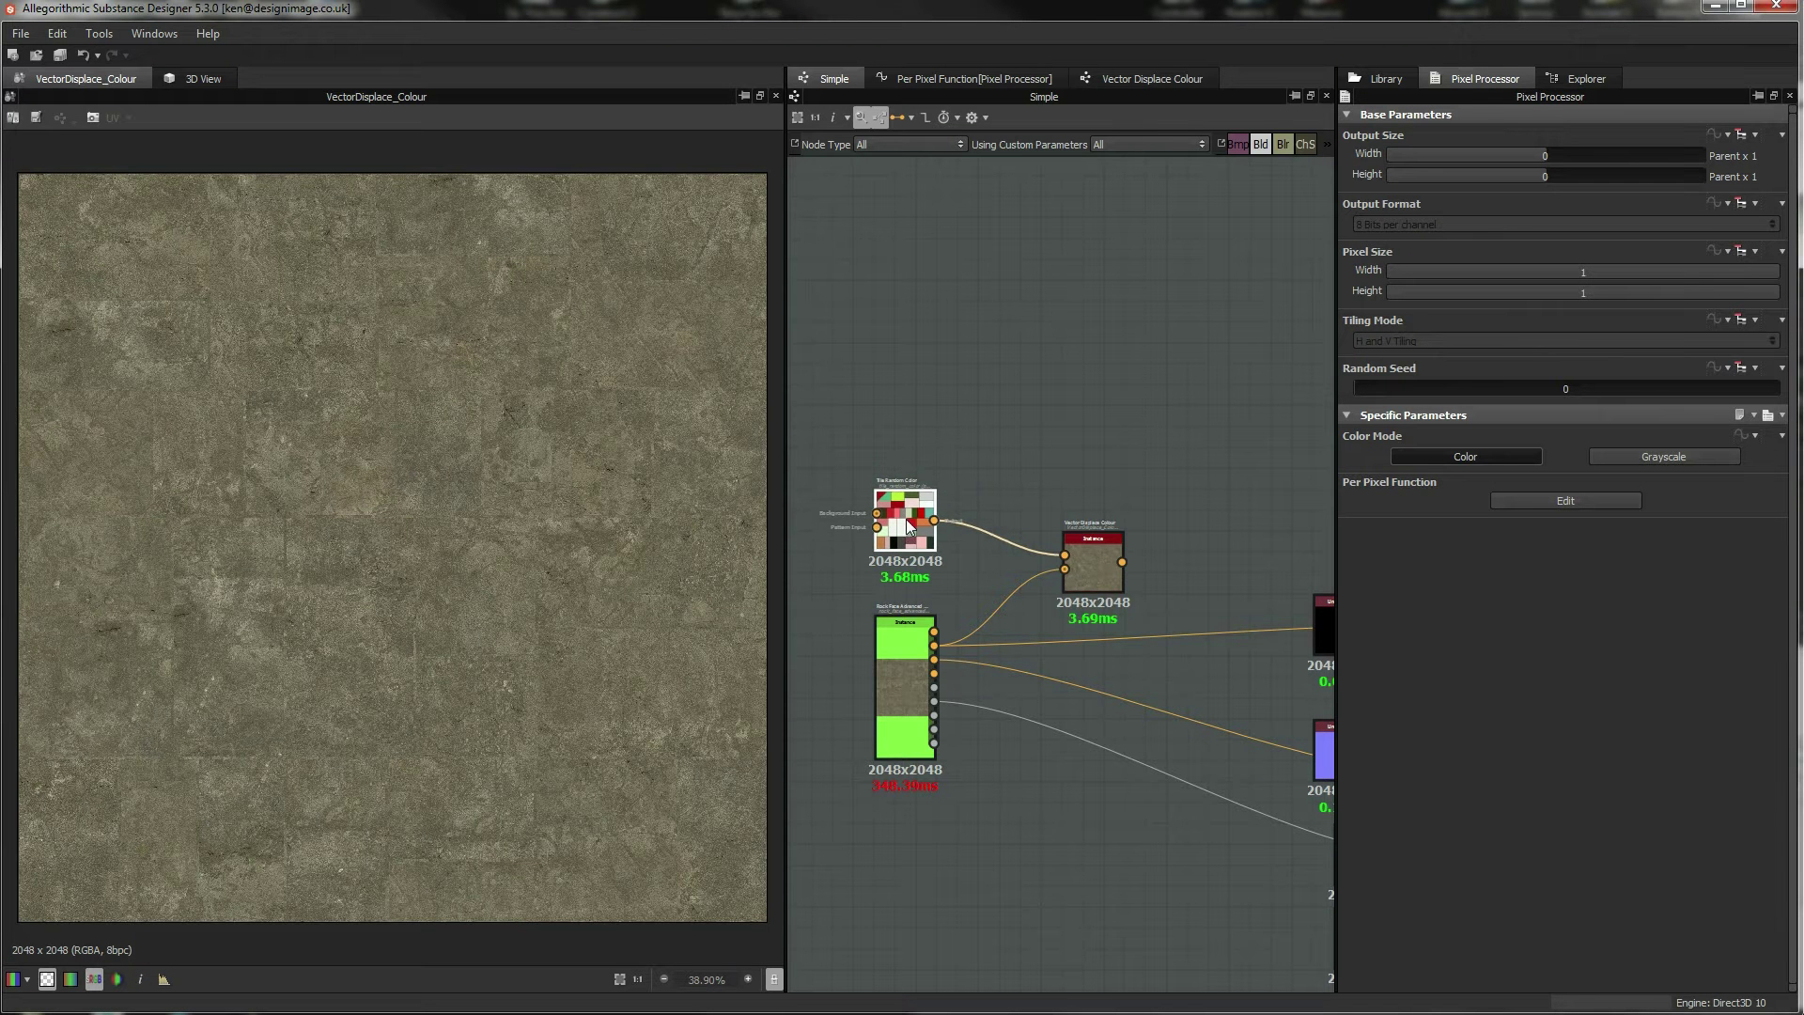
Raise the Vector Scale of the Vector Displace Colour node to 2.06.
left_click_drag(906, 518, 917, 488)
left_click(1104, 556)
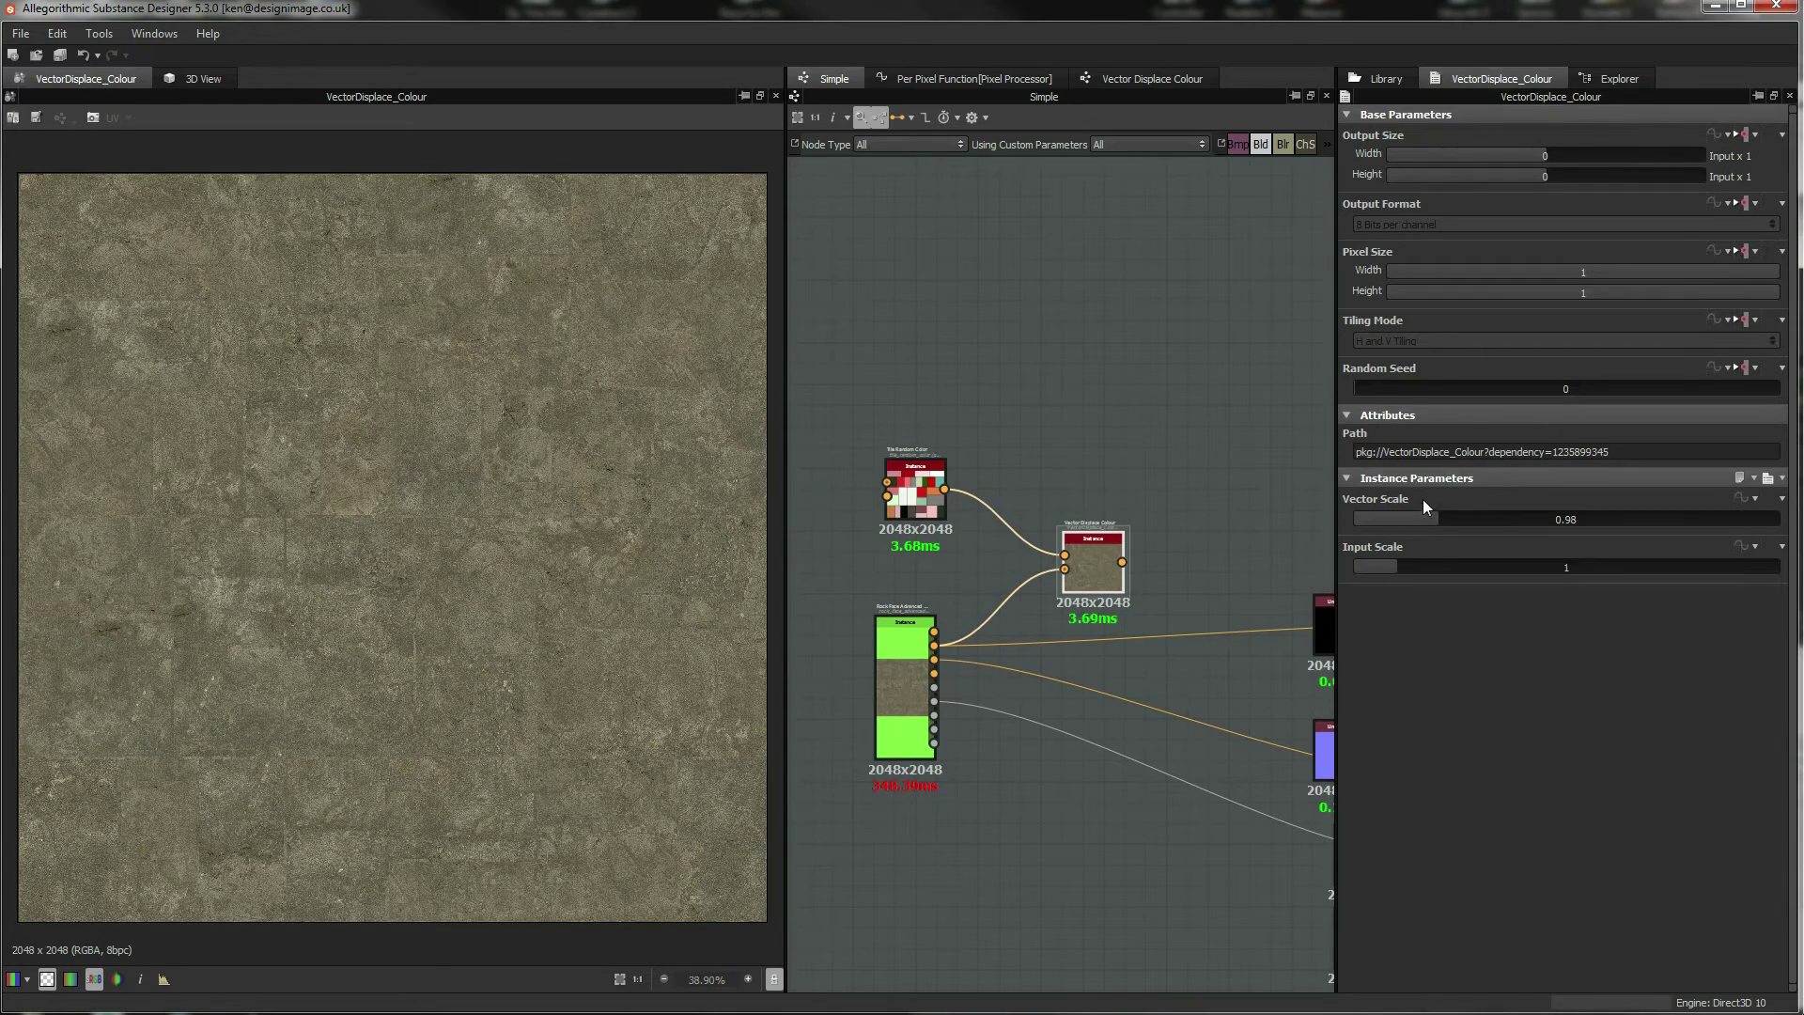
left_click_drag(1434, 517, 1530, 508)
middle_click_drag(1150, 423, 1166, 303)
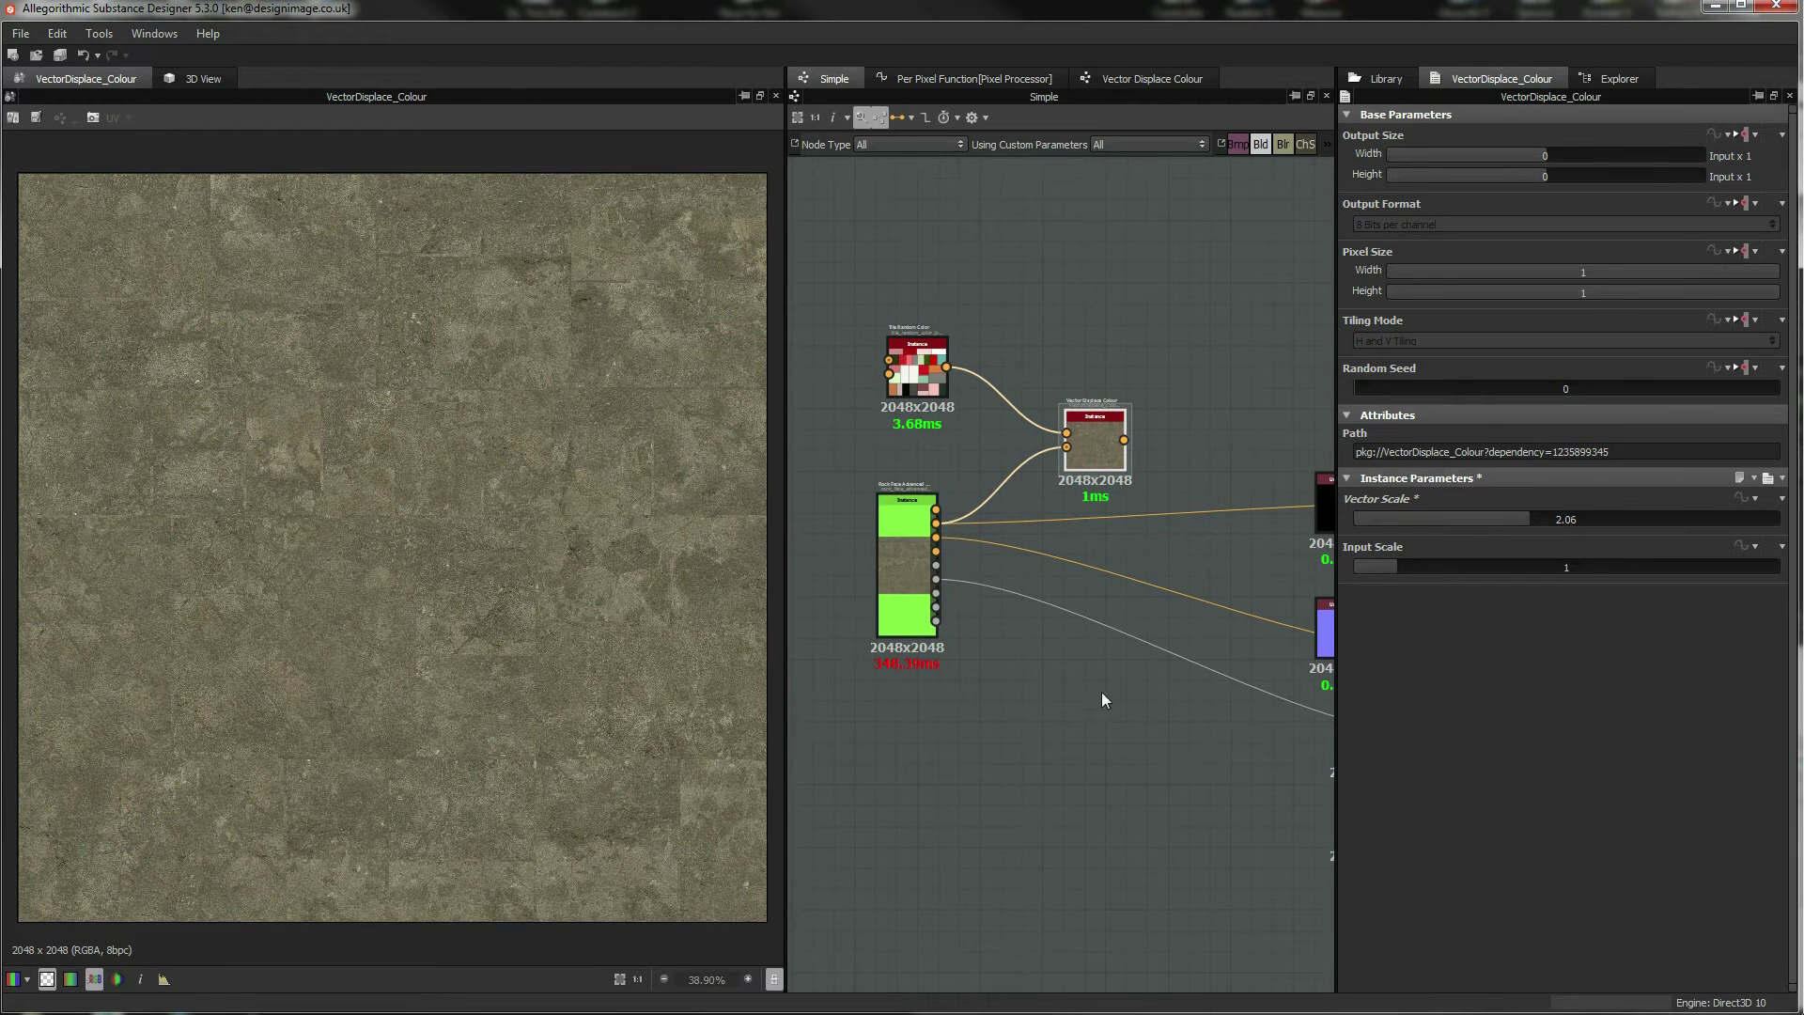
middle_click_drag(1103, 701, 1083, 654)
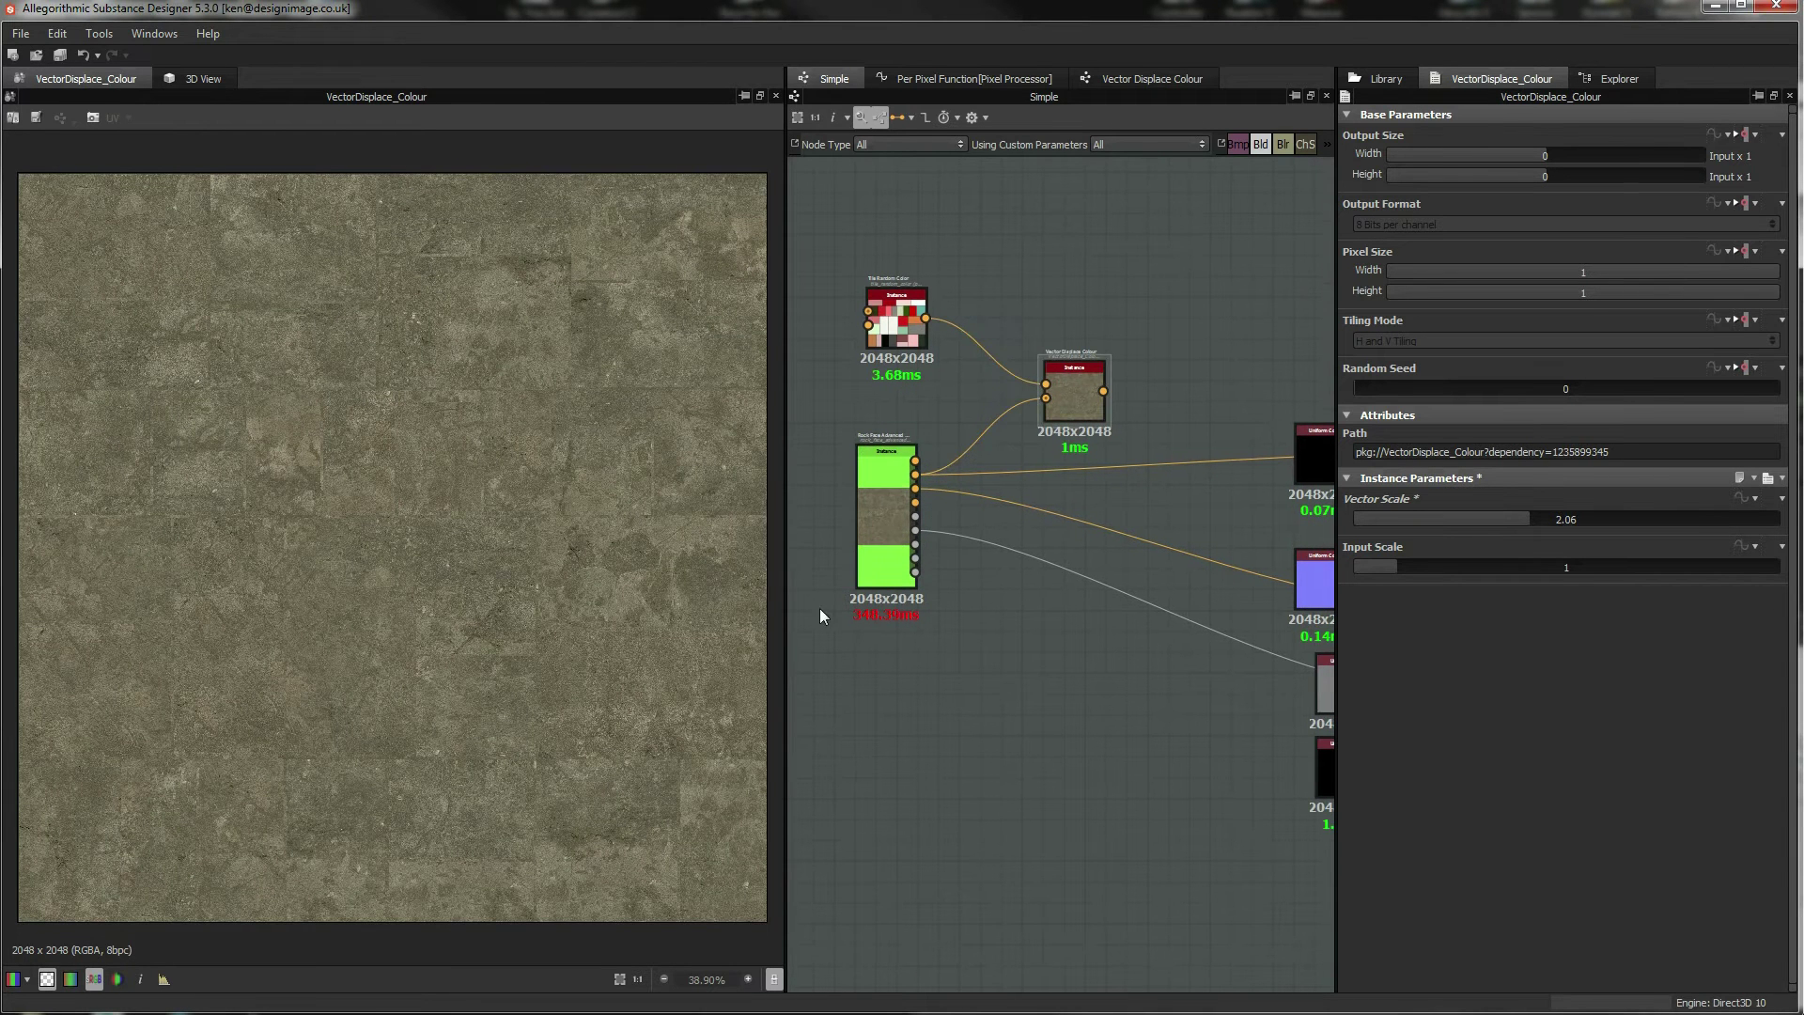
Lower the Vector Displace Colour node's Vector Scale to 1.41 and tidy the placement of it and the Tile Random Color node.
left_click_drag(1081, 397, 1101, 376)
middle_click_drag(1102, 376, 1078, 489)
left_click_drag(1513, 518, 1474, 519)
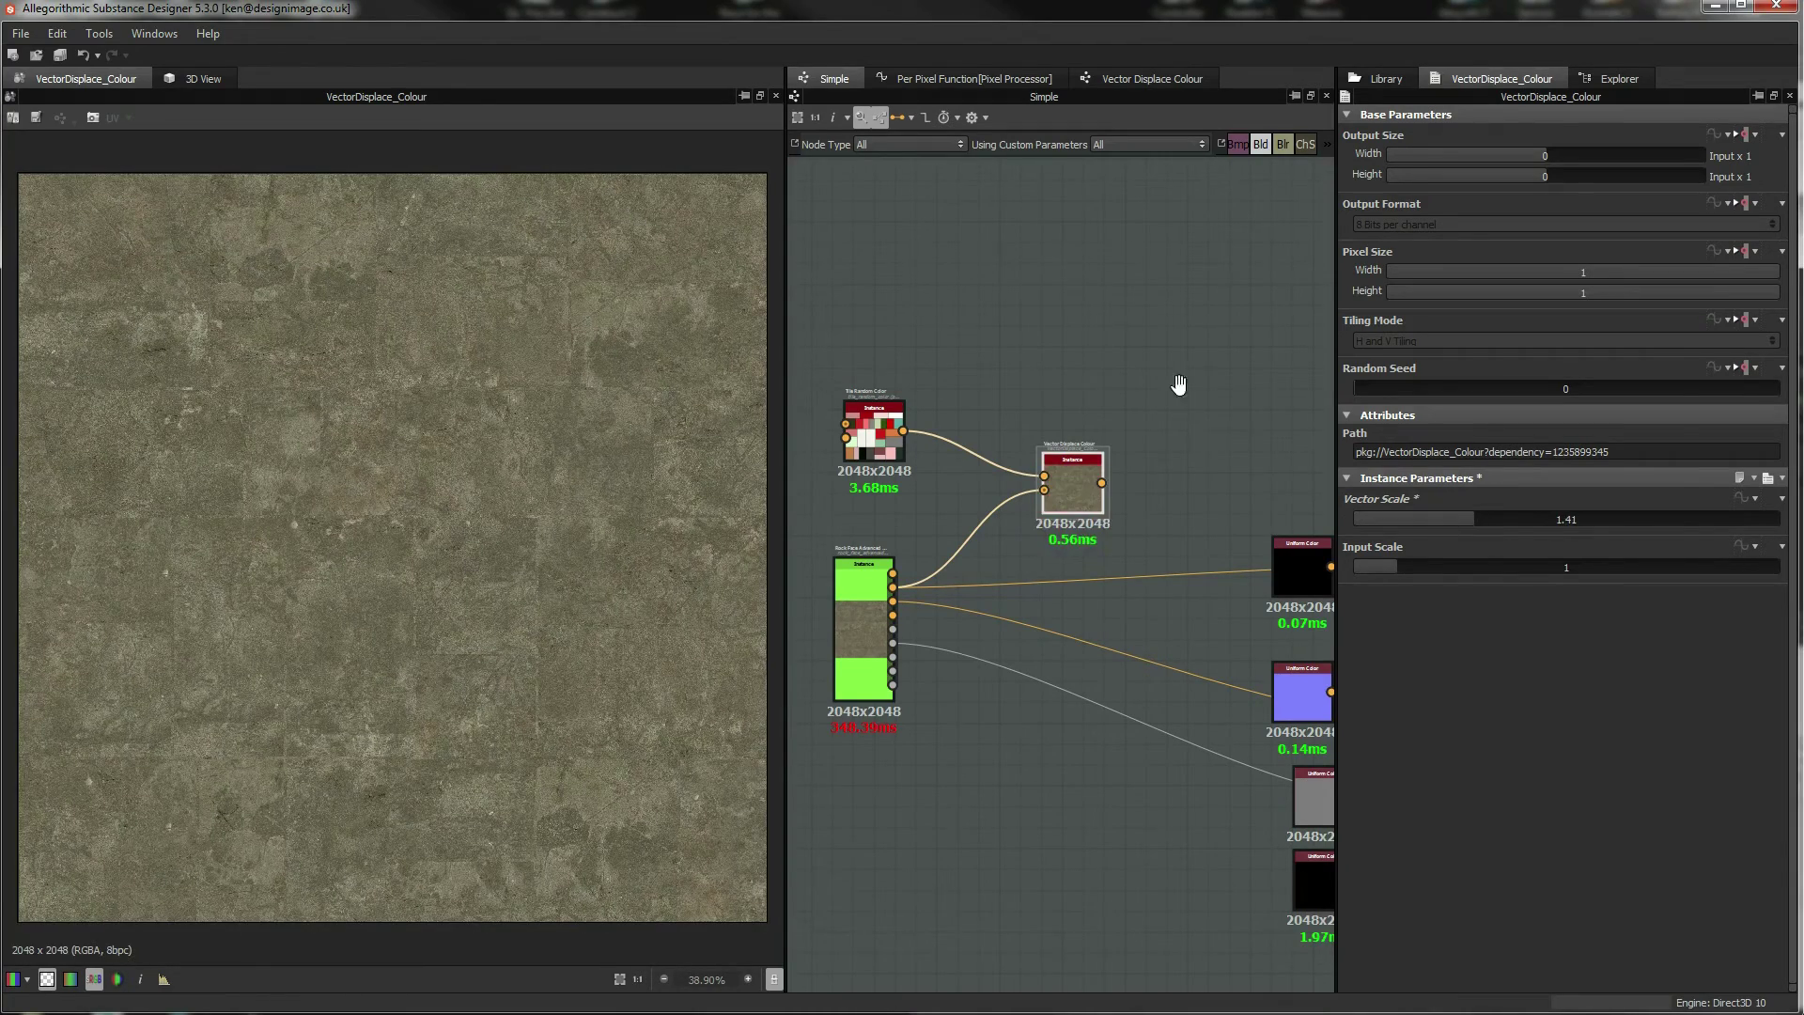
middle_click_drag(1076, 464, 1068, 486)
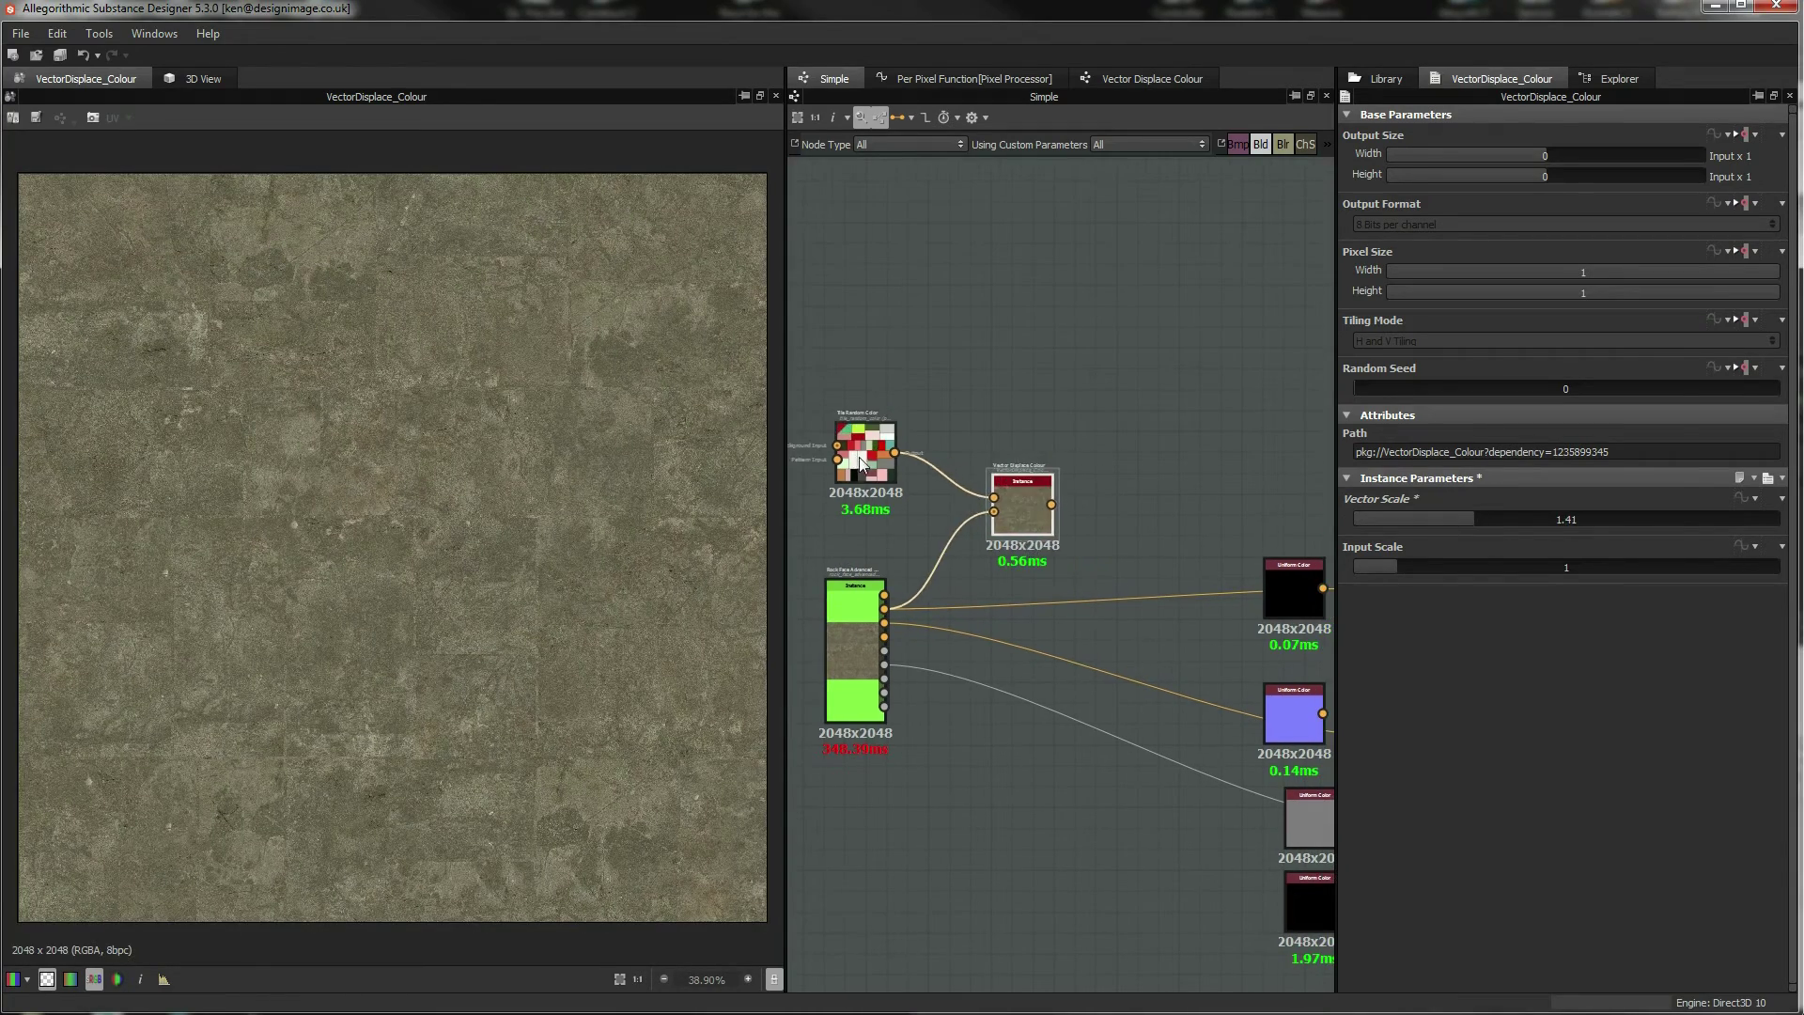
left_click_drag(878, 449, 869, 449)
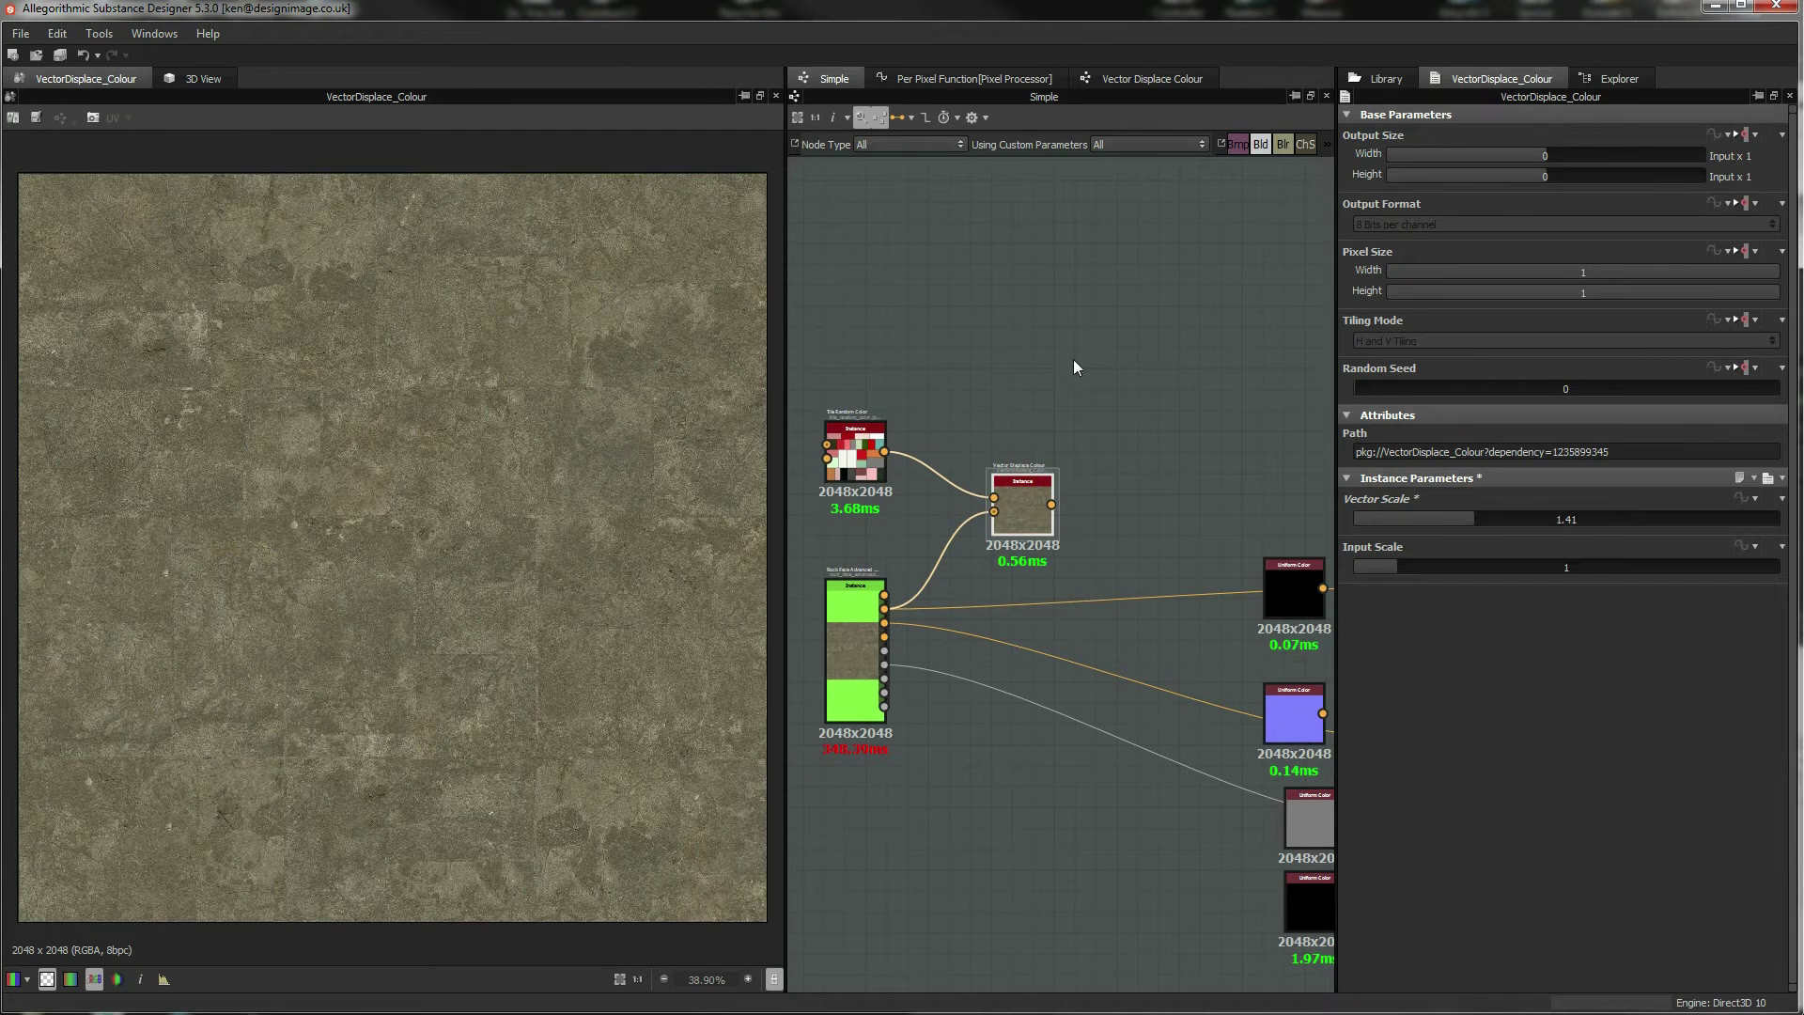
Look over the Vector Displace Colour graph and the pixel processor's per-pixel function, and return to the Simple graph.
left_click(1170, 79)
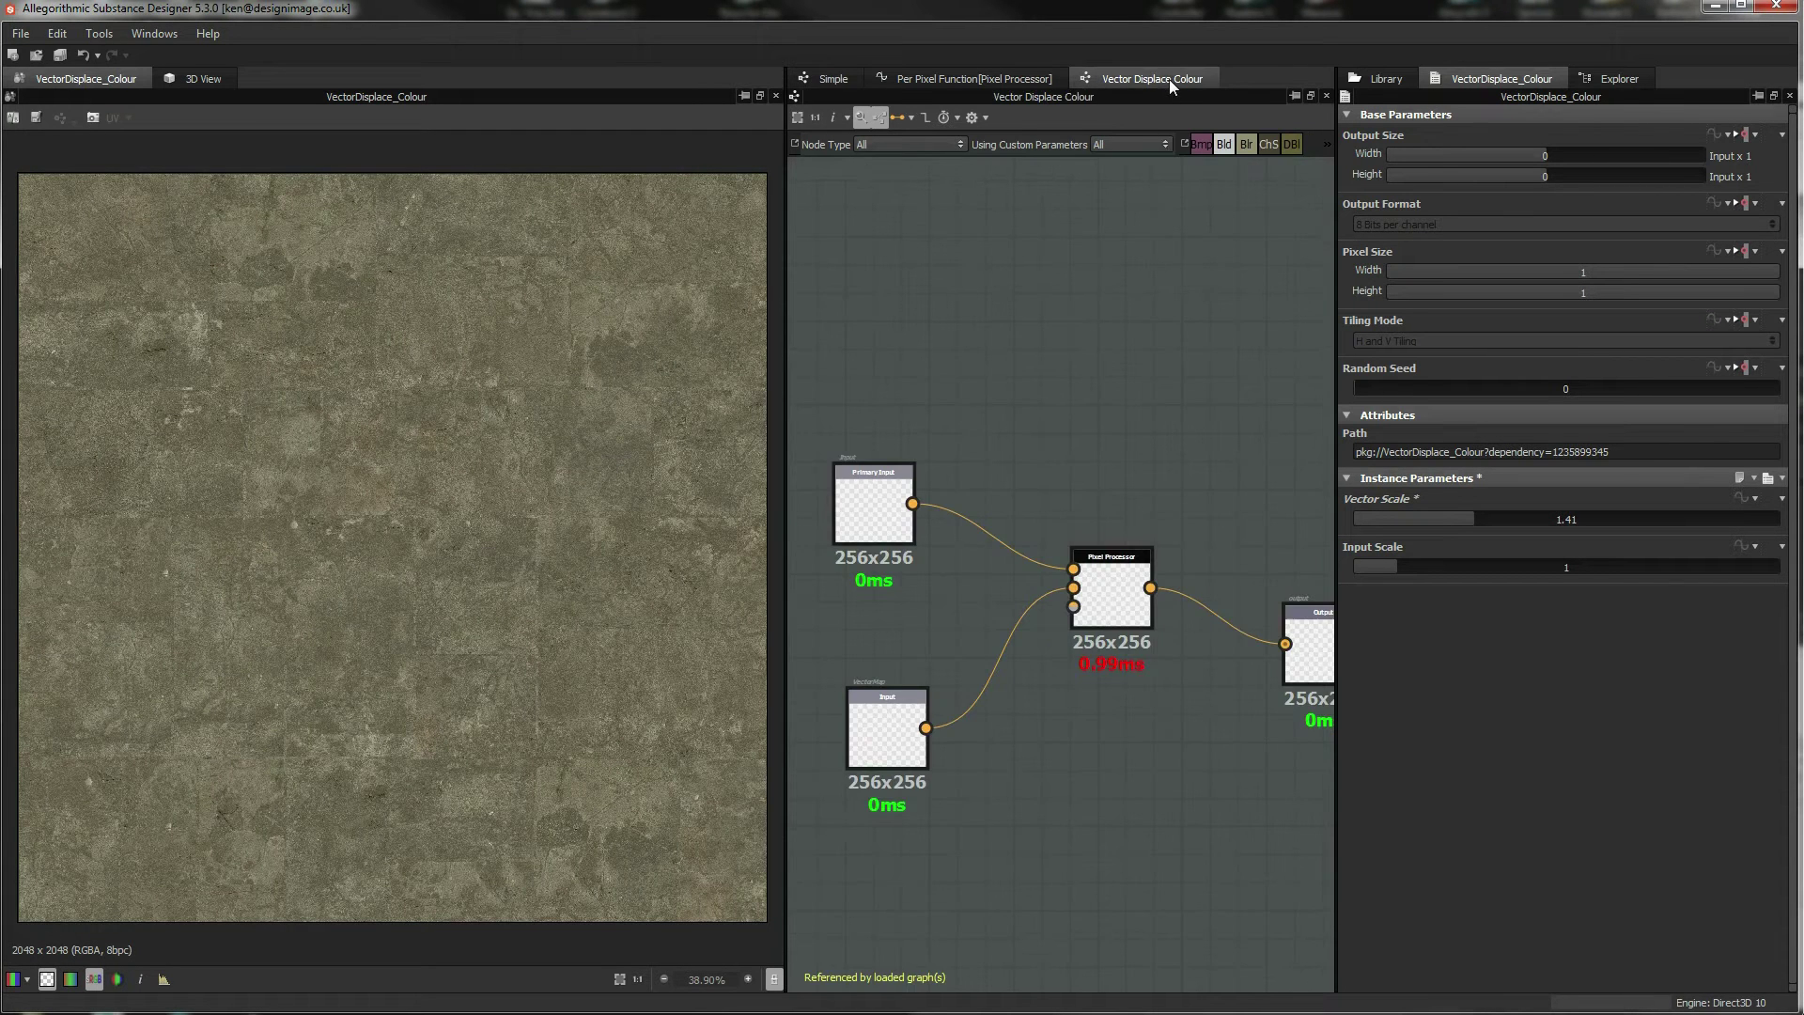
left_click(1032, 539)
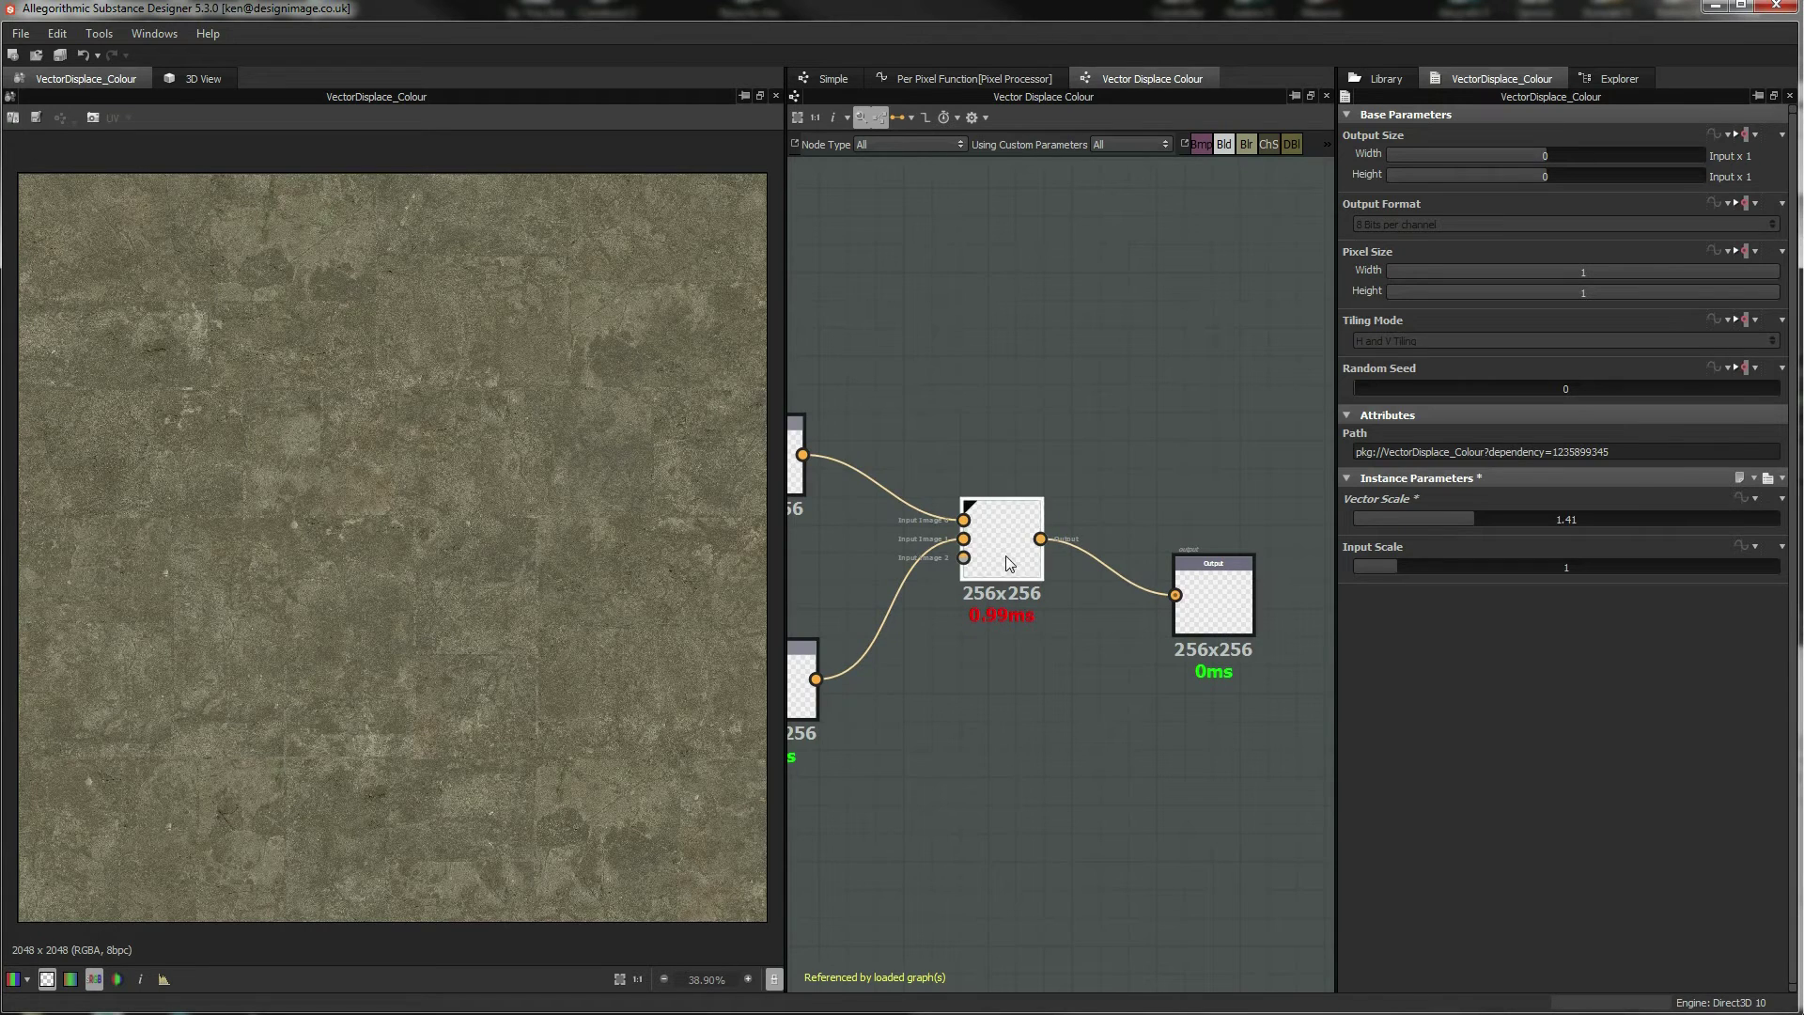
left_click(979, 78)
middle_click_drag(1078, 371, 1091, 308)
left_click(832, 80)
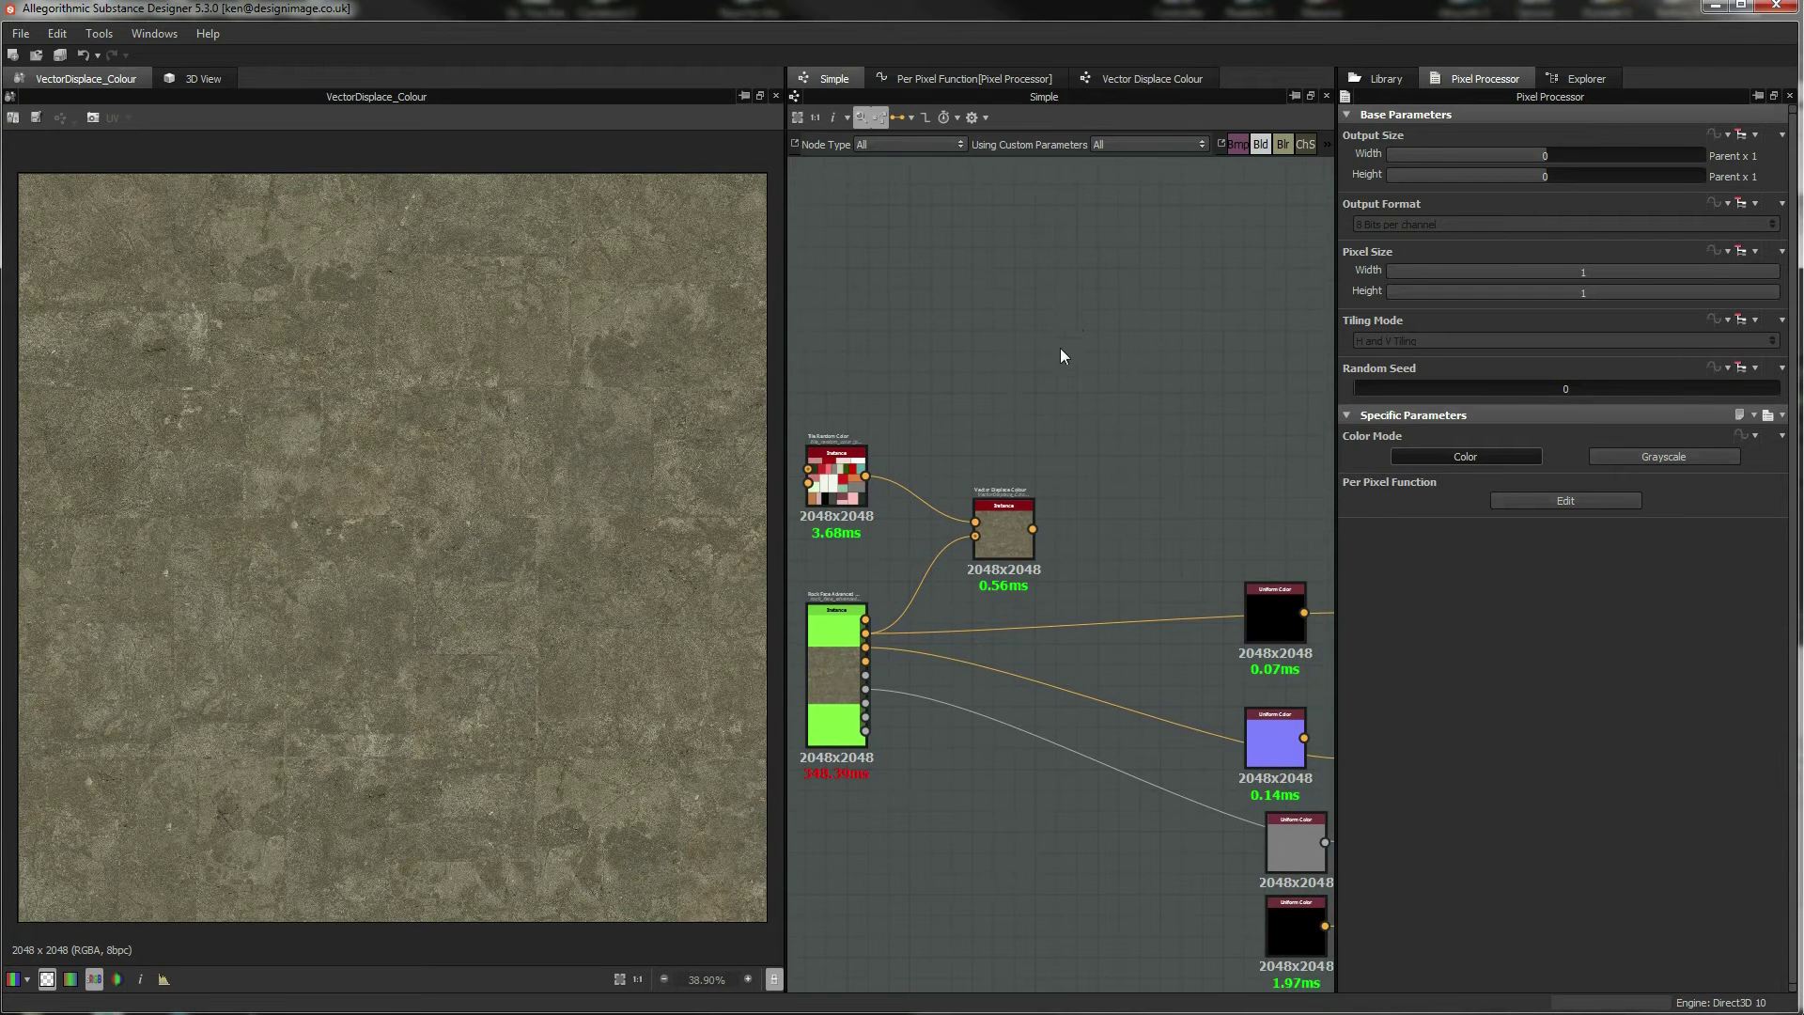
middle_click_drag(1061, 350, 1046, 415)
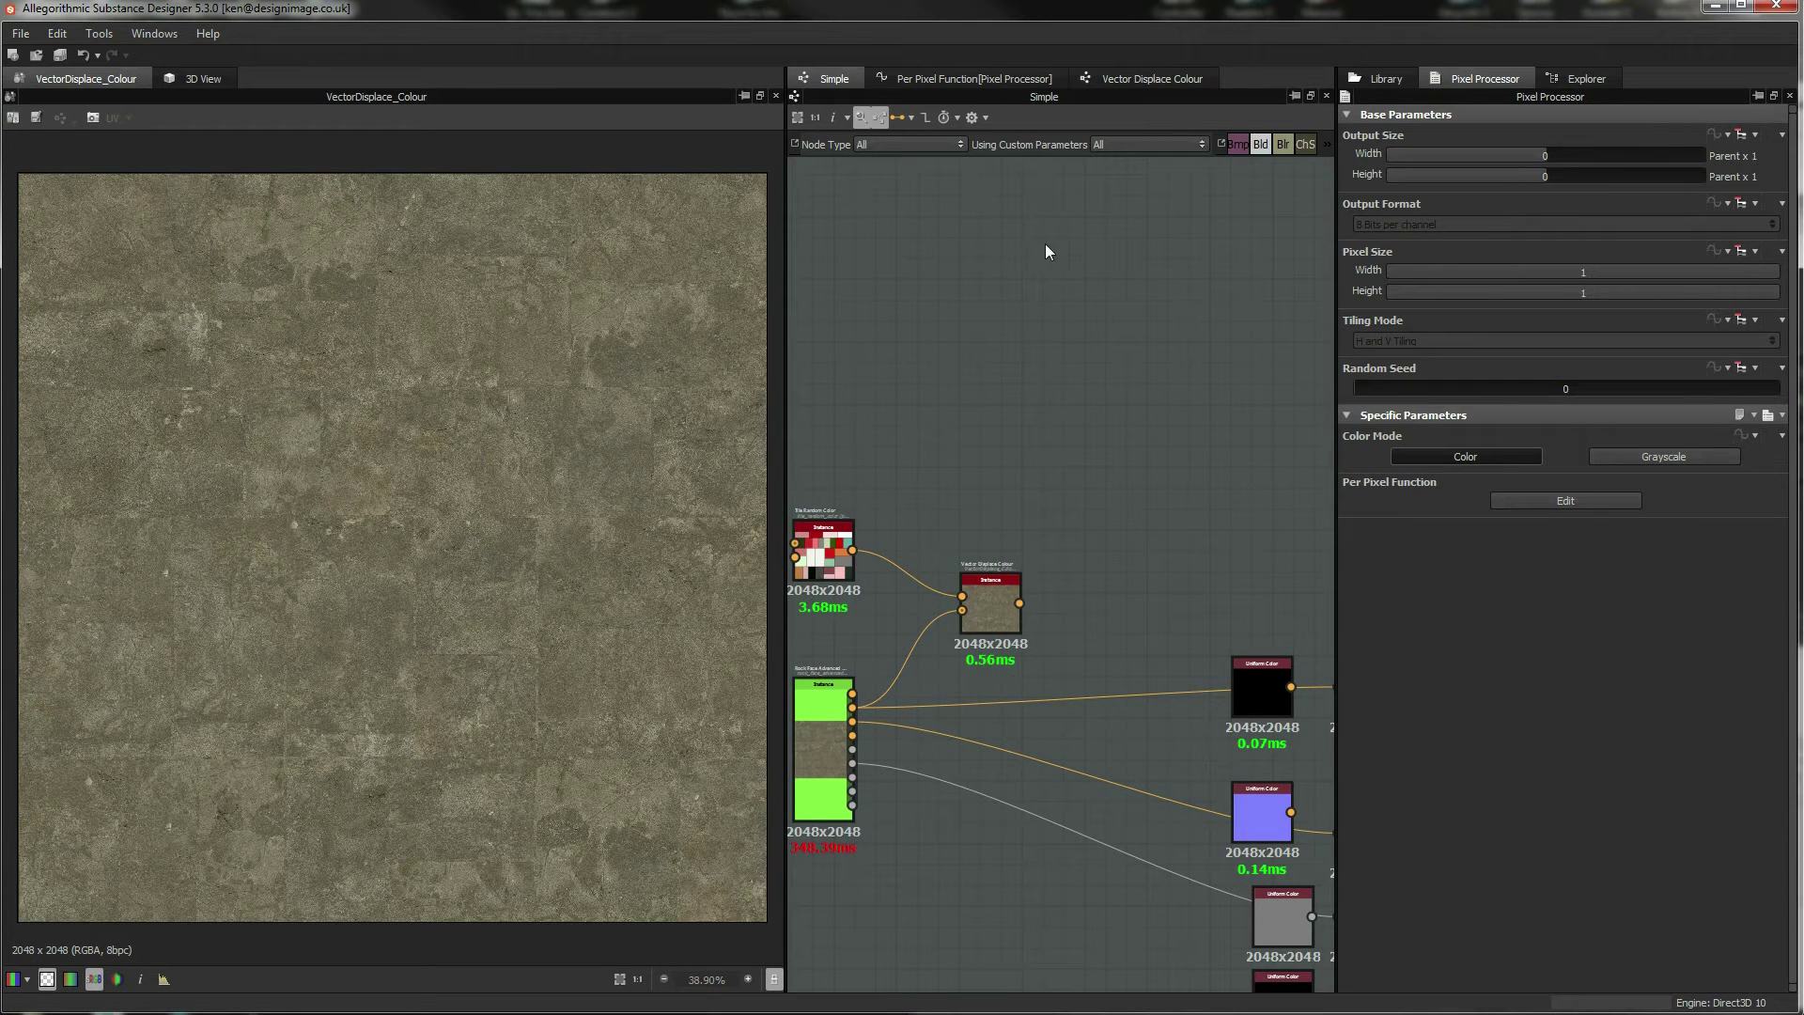
Widen the graph view and add a Pixel Processor node above the Vector Displace Colour node.
left_click_drag(785, 272, 508, 284)
middle_click_drag(904, 323, 1000, 317)
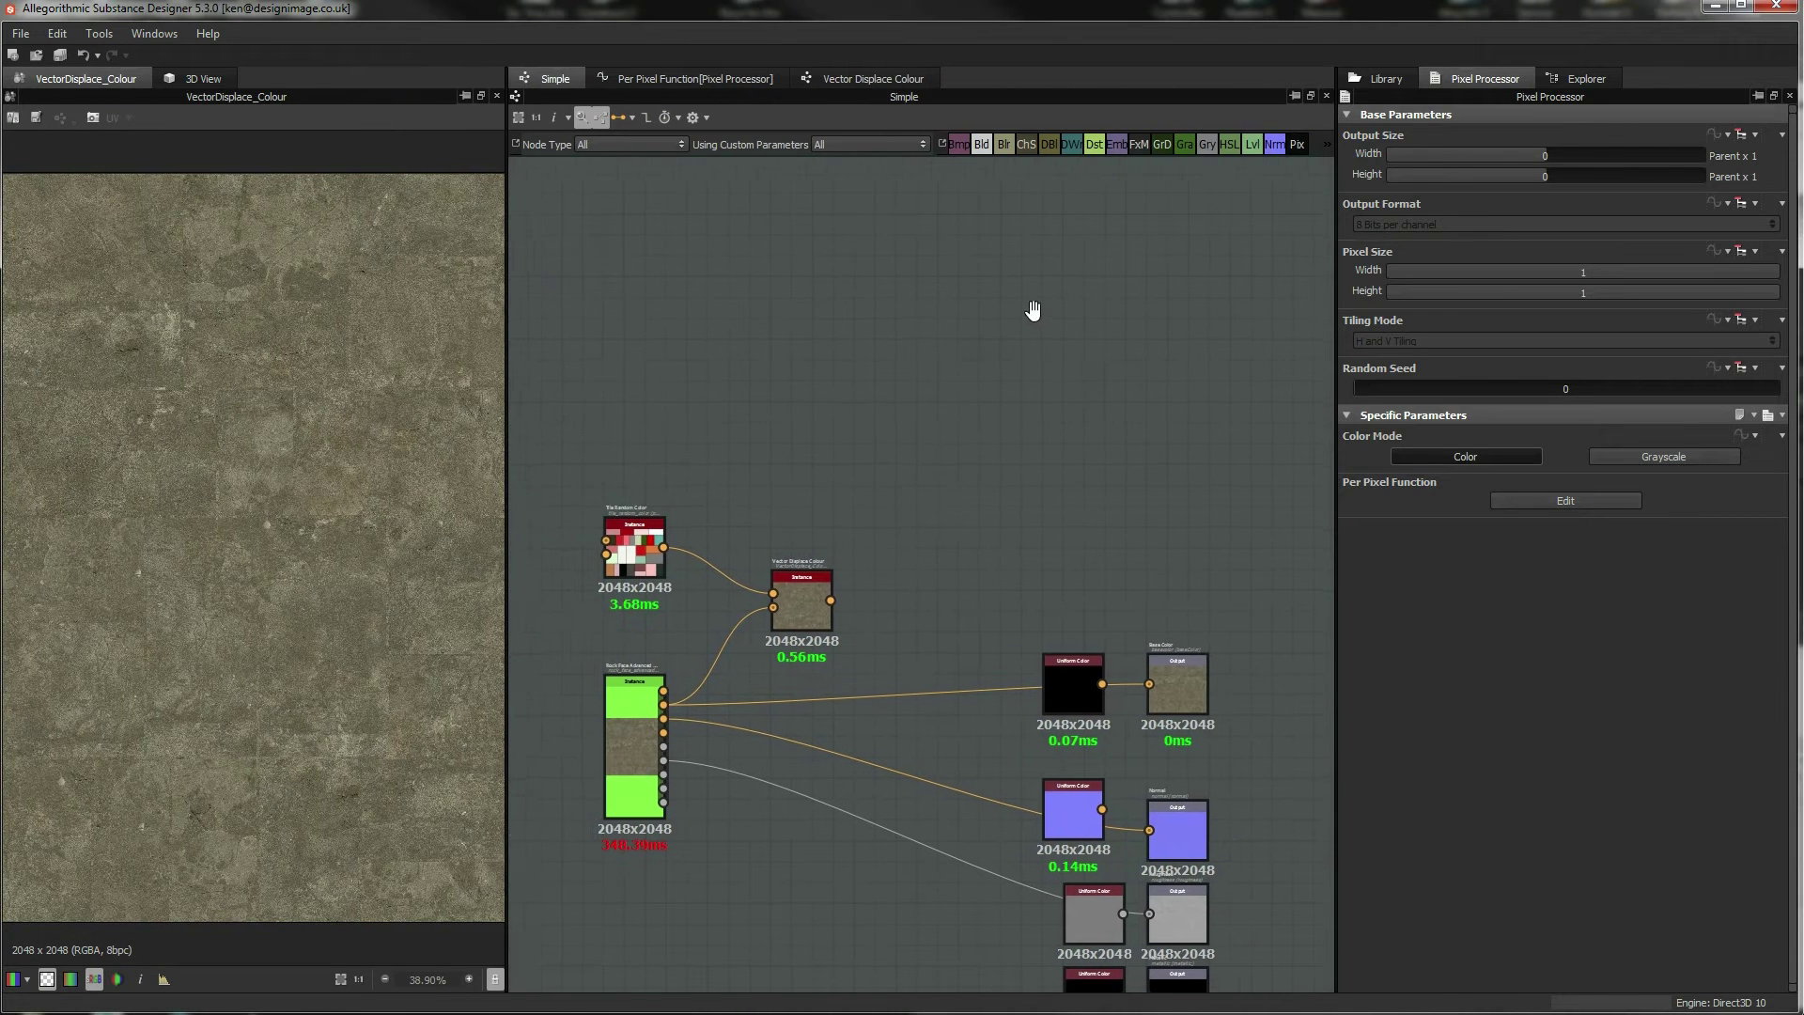
left_click_drag(1295, 146, 809, 428)
middle_click_drag(739, 513, 789, 519)
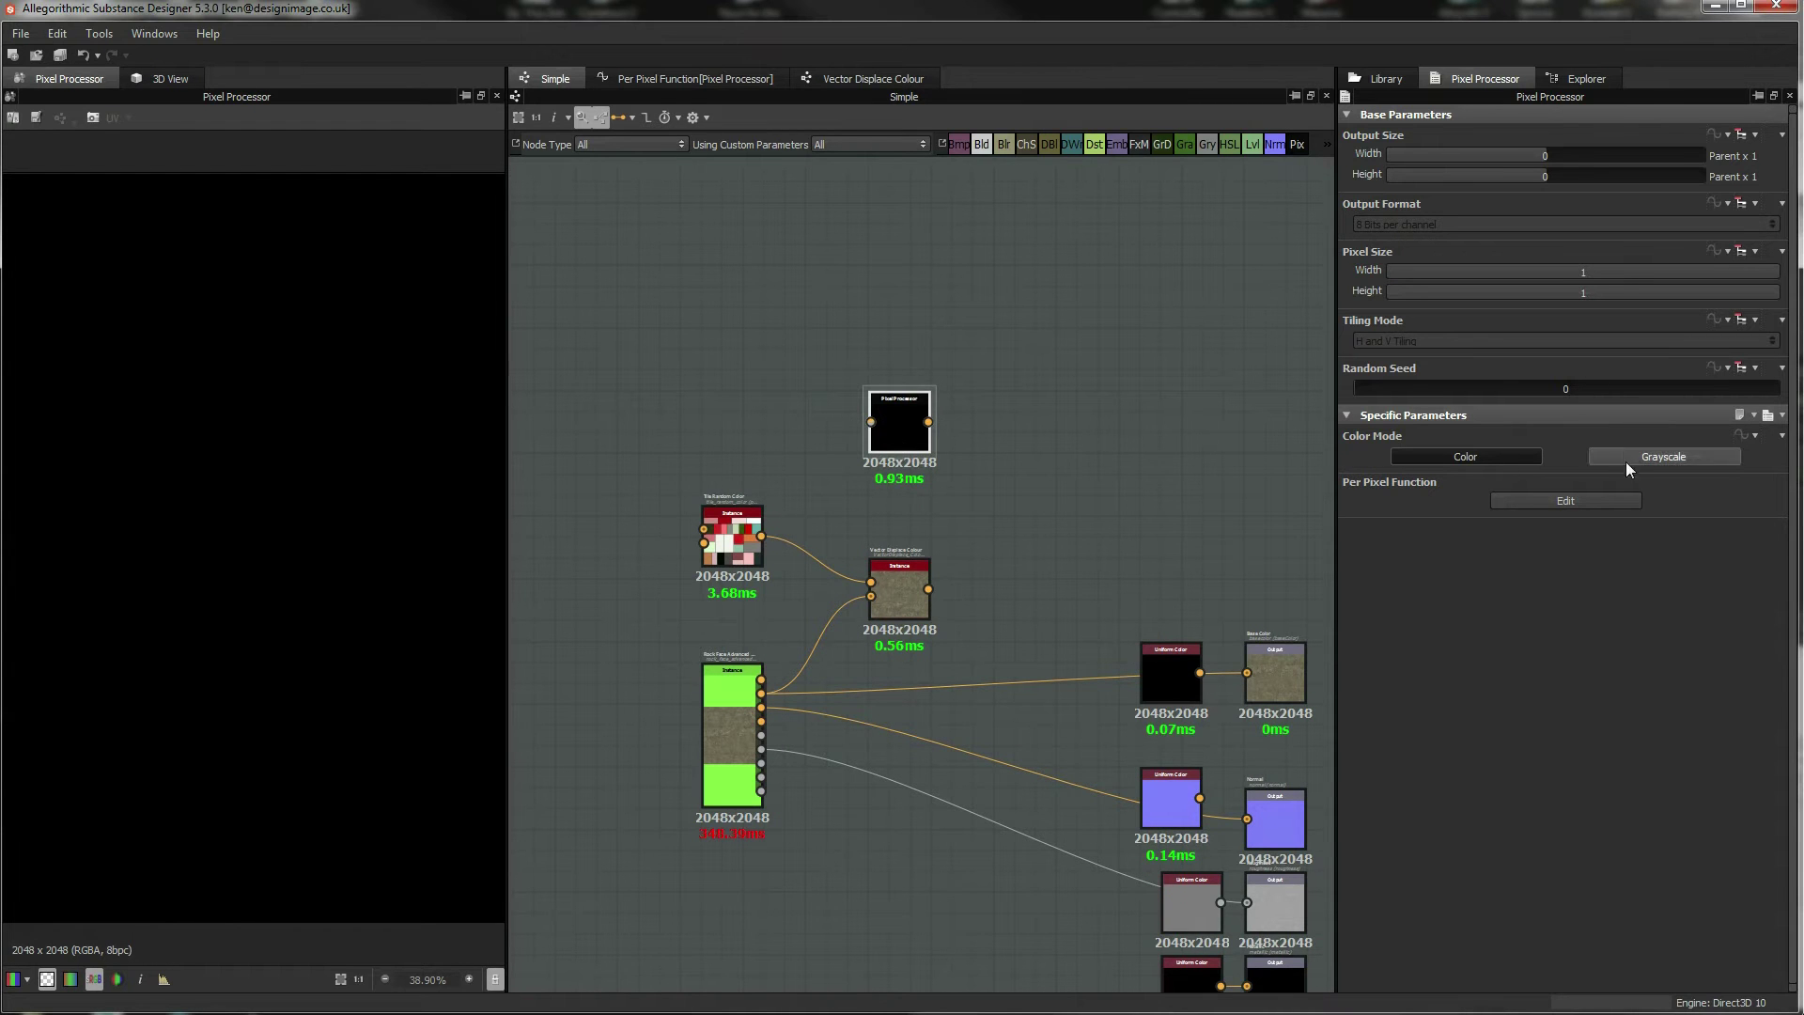
Open the new Pixel Processor's per-pixel function and examine its default Float4 node.
left_click(1577, 501)
middle_click_drag(1142, 340, 1207, 281)
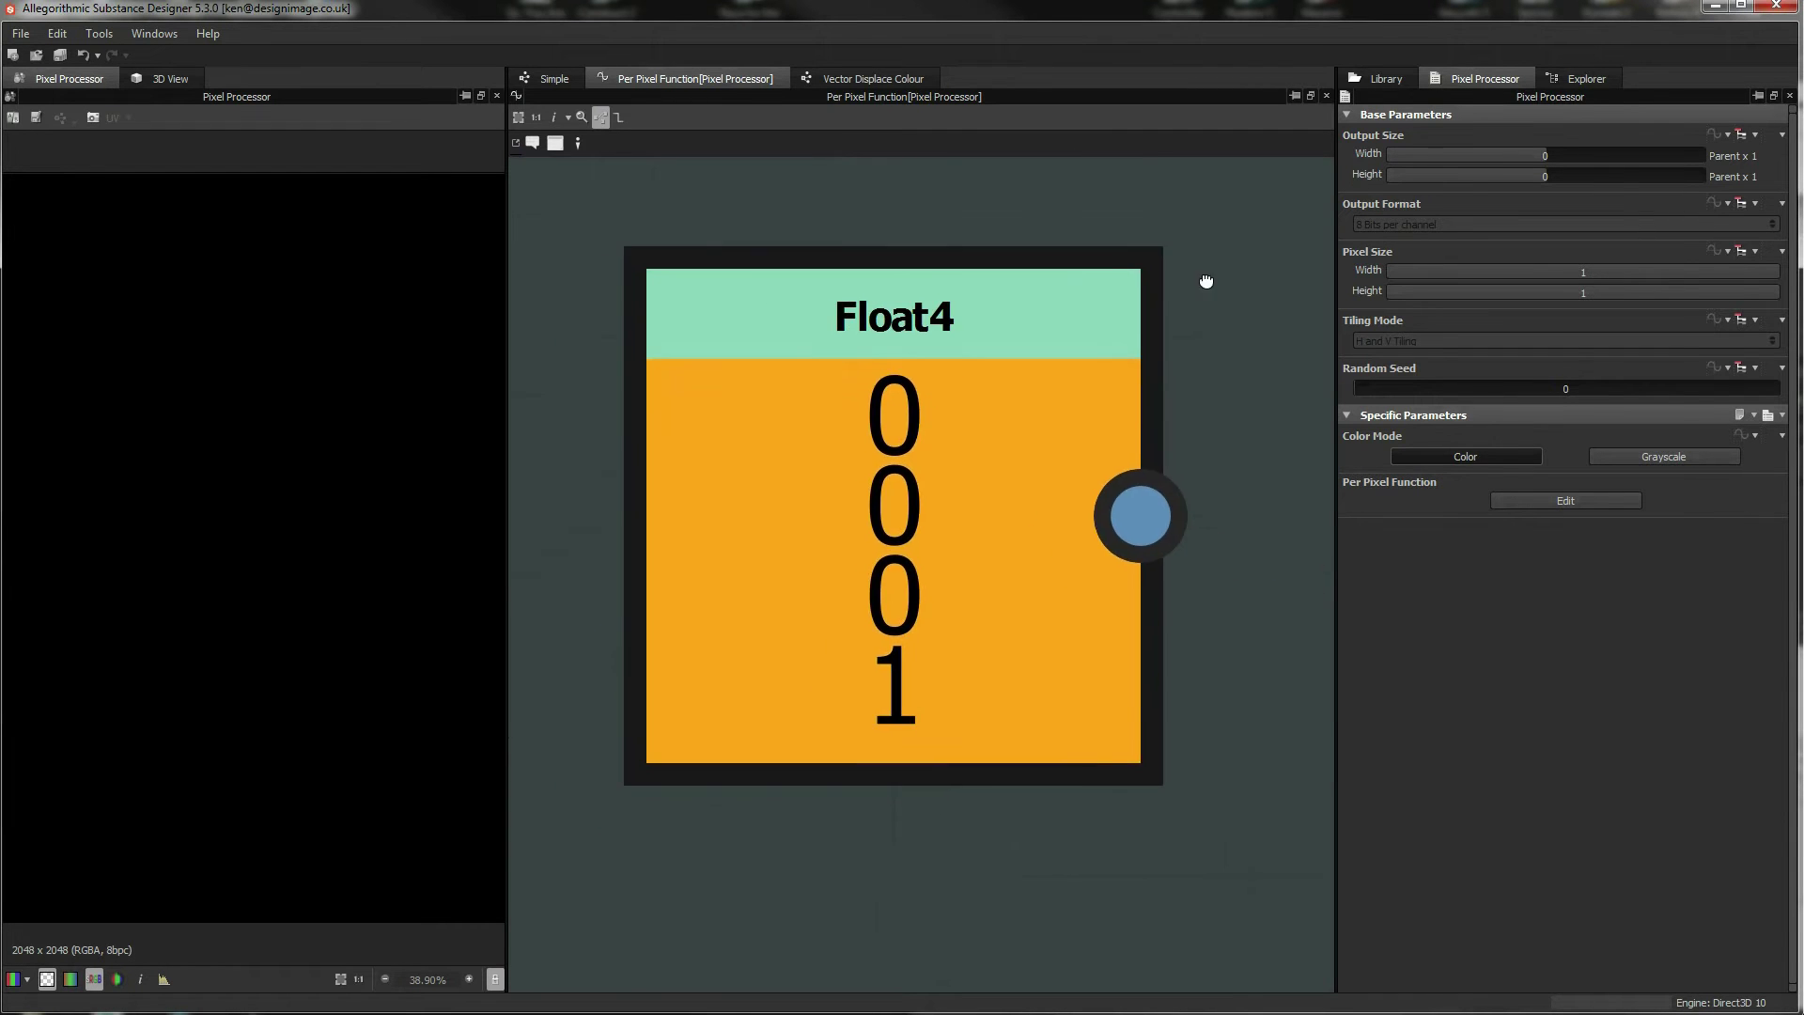
scroll(1237, 274, "down", 5)
left_click_drag(1101, 379, 978, 391)
scroll(1053, 366, "down", 2)
middle_click_drag(1045, 386, 1007, 439)
middle_click_drag(888, 430, 953, 376)
left_click(863, 406)
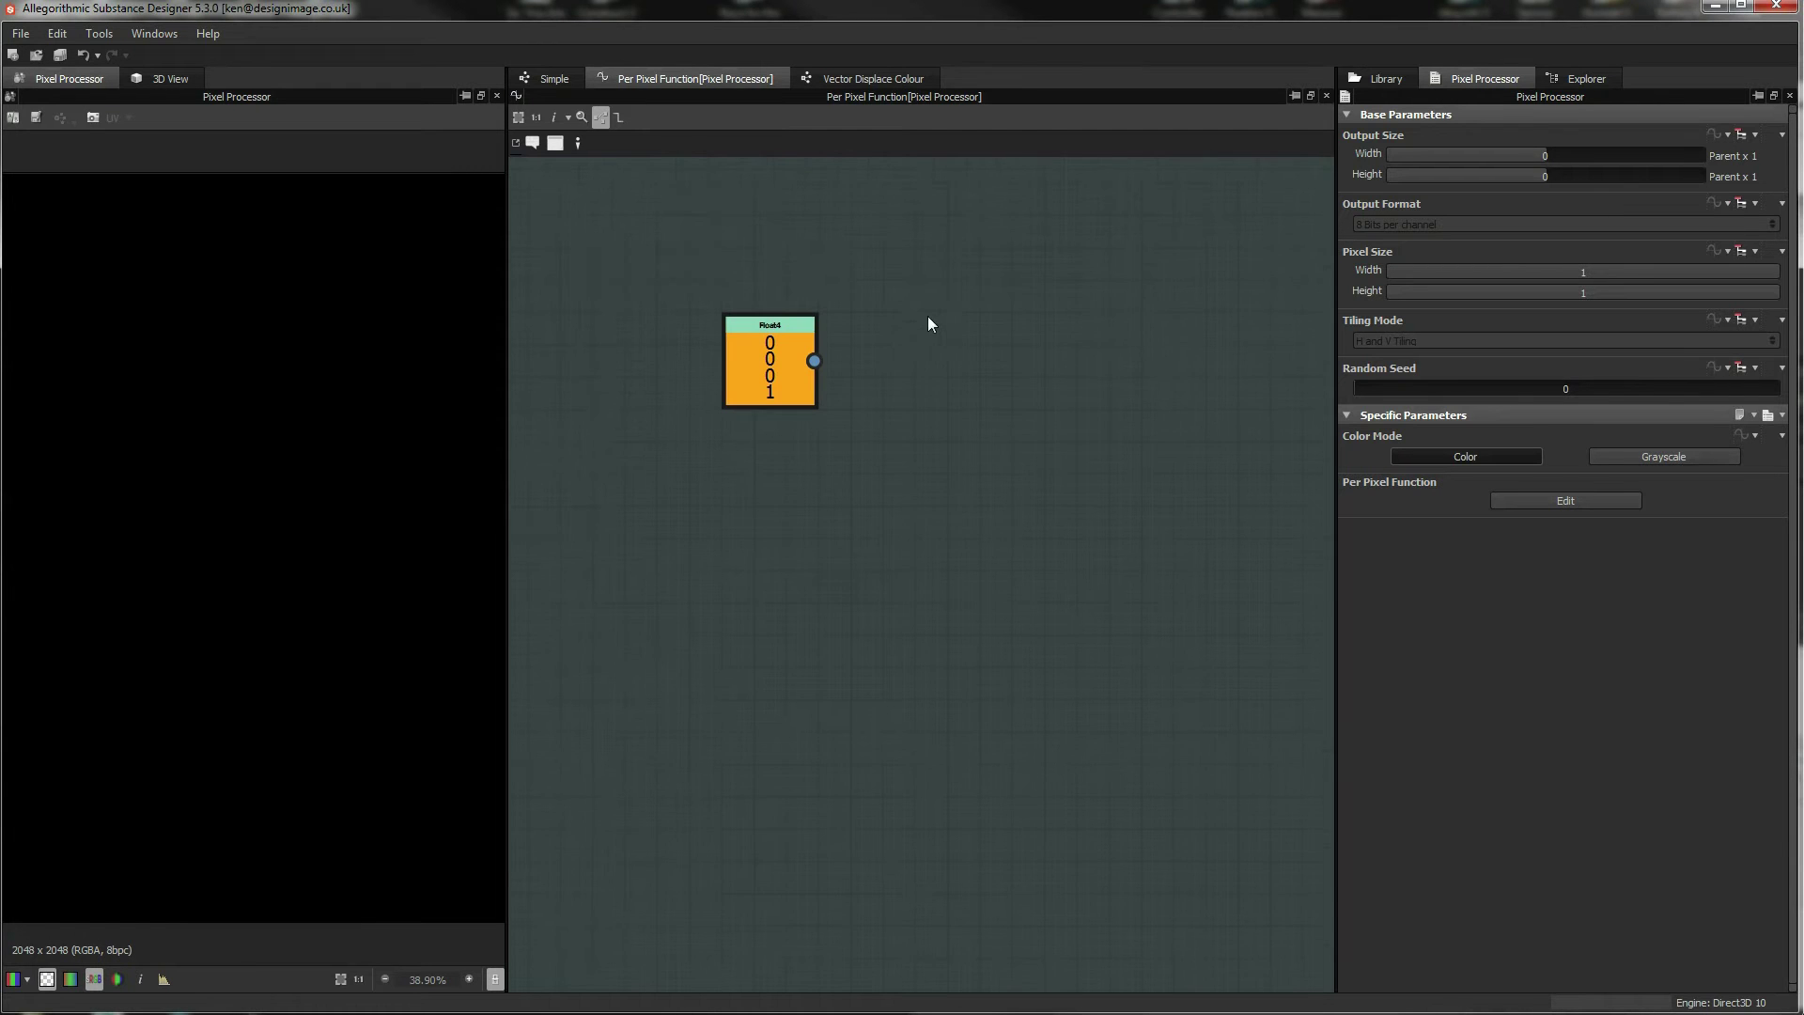
Return to the Simple graph and reduce the Vector Displace Colour node's Vector Scale to 1.02.
left_click(556, 80)
left_click_drag(924, 577, 924, 598)
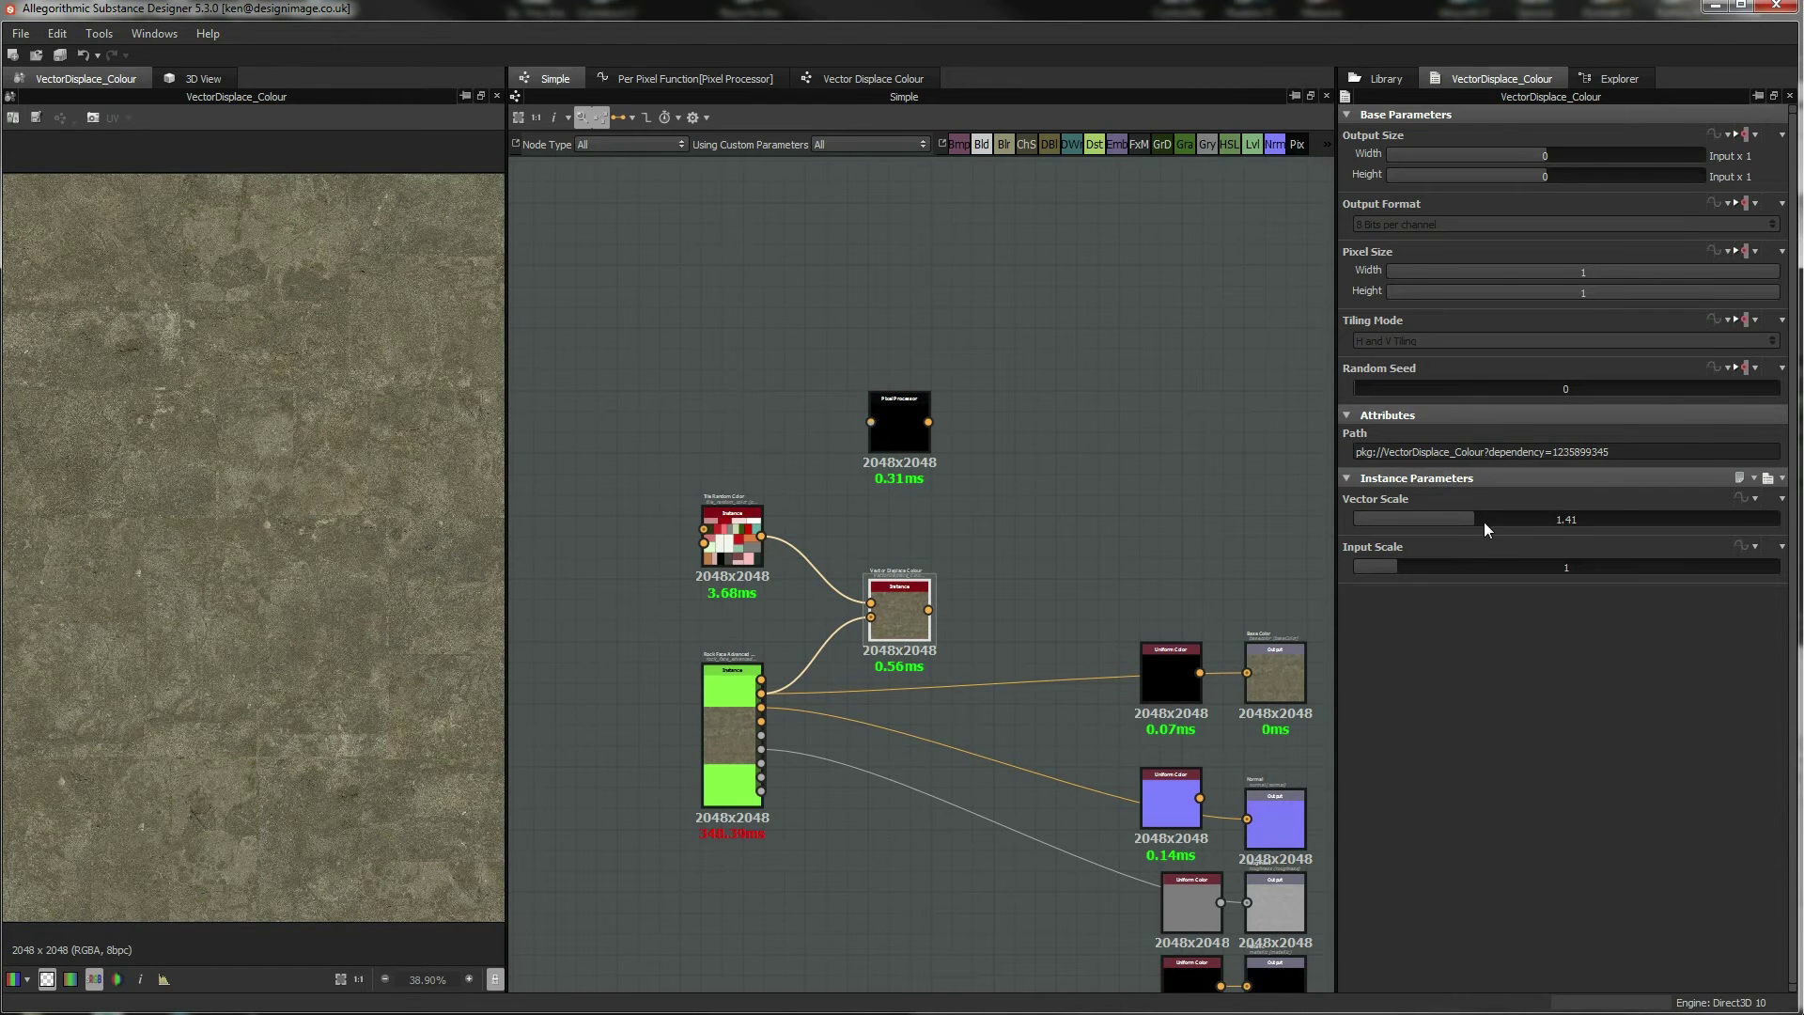
left_click_drag(1464, 519, 1448, 517)
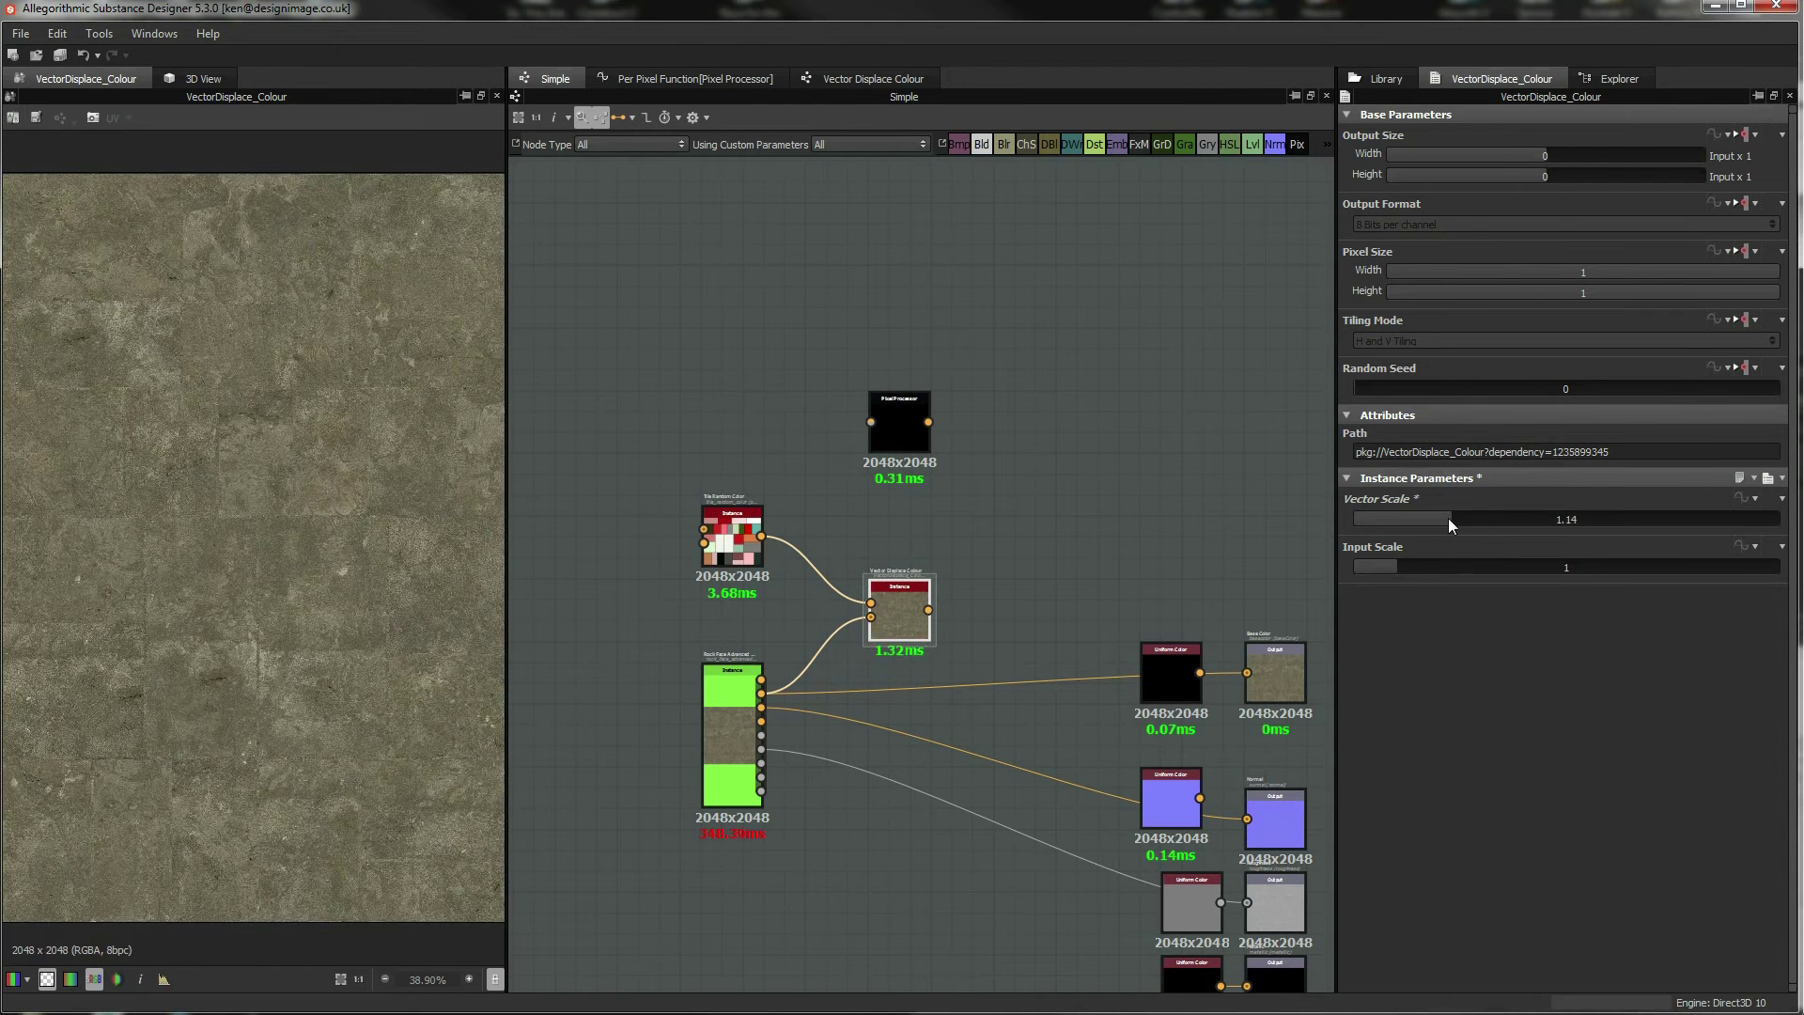
Examine the Tile Random Color map and how it feeds the VectorMap input of the Vector Displace Colour node.
left_click(735, 550)
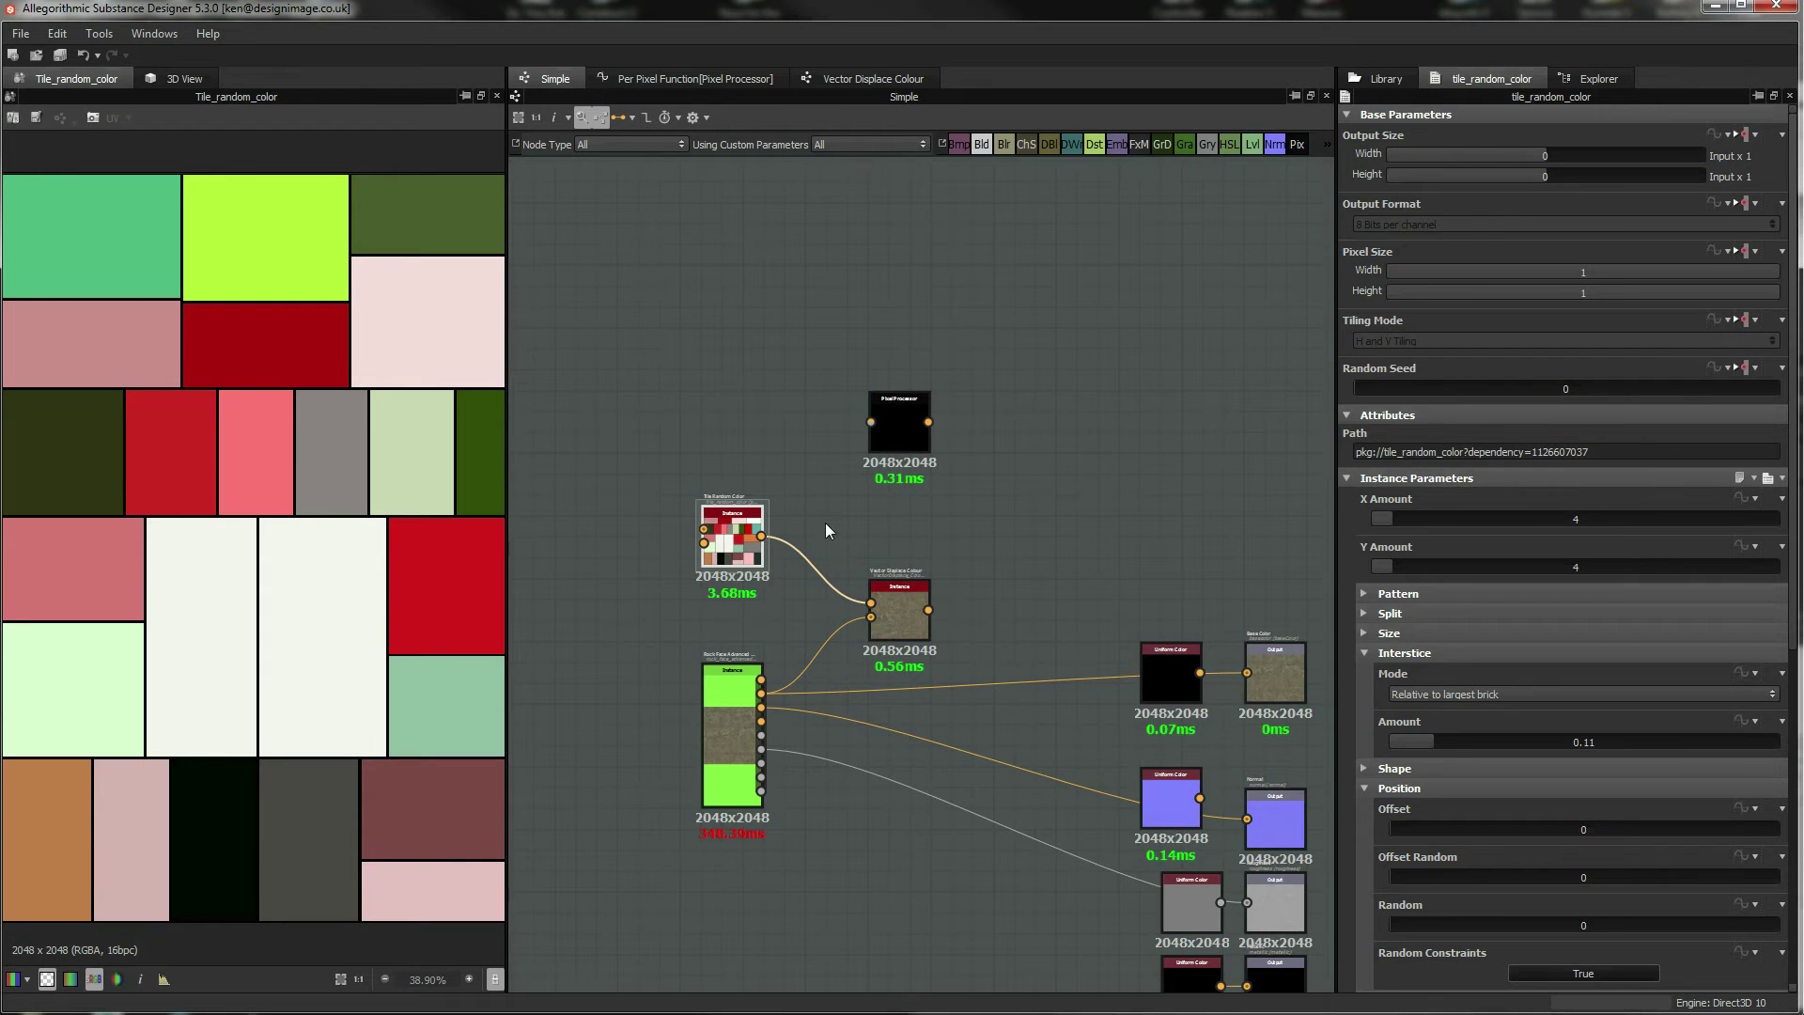
middle_click_drag(839, 570, 853, 589)
left_click(904, 635)
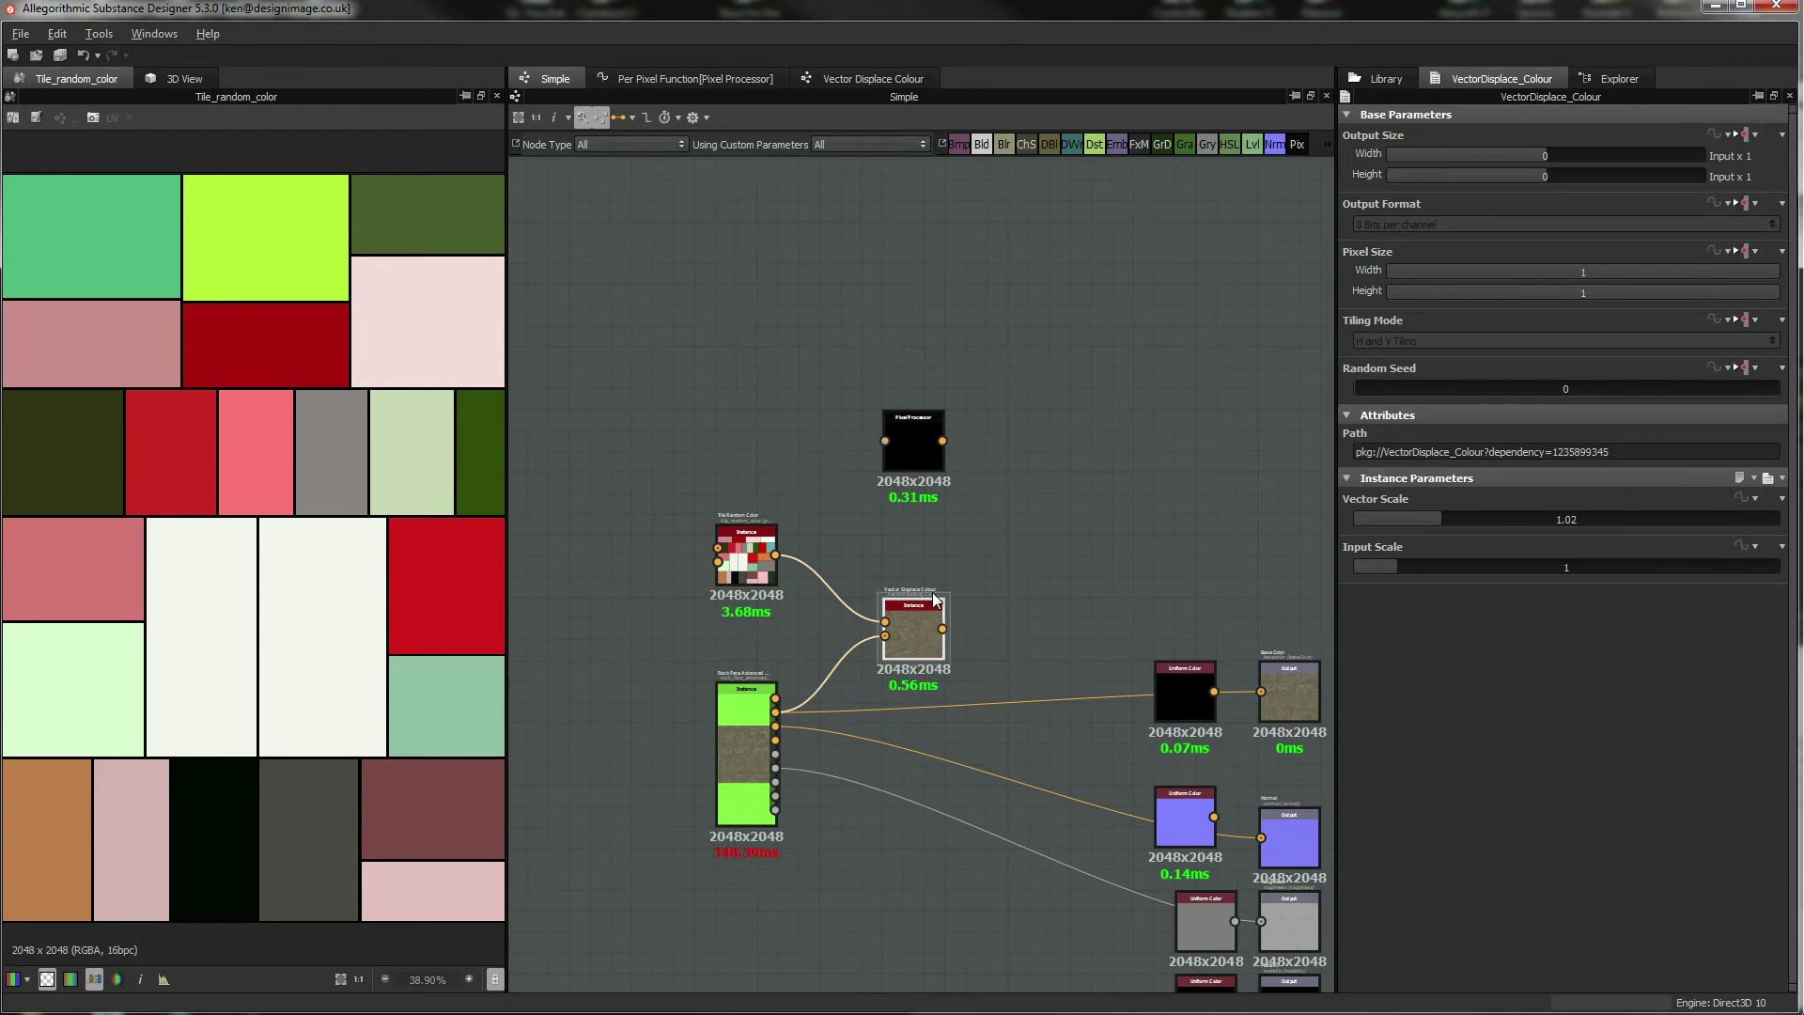
scroll(898, 628, "up", 3)
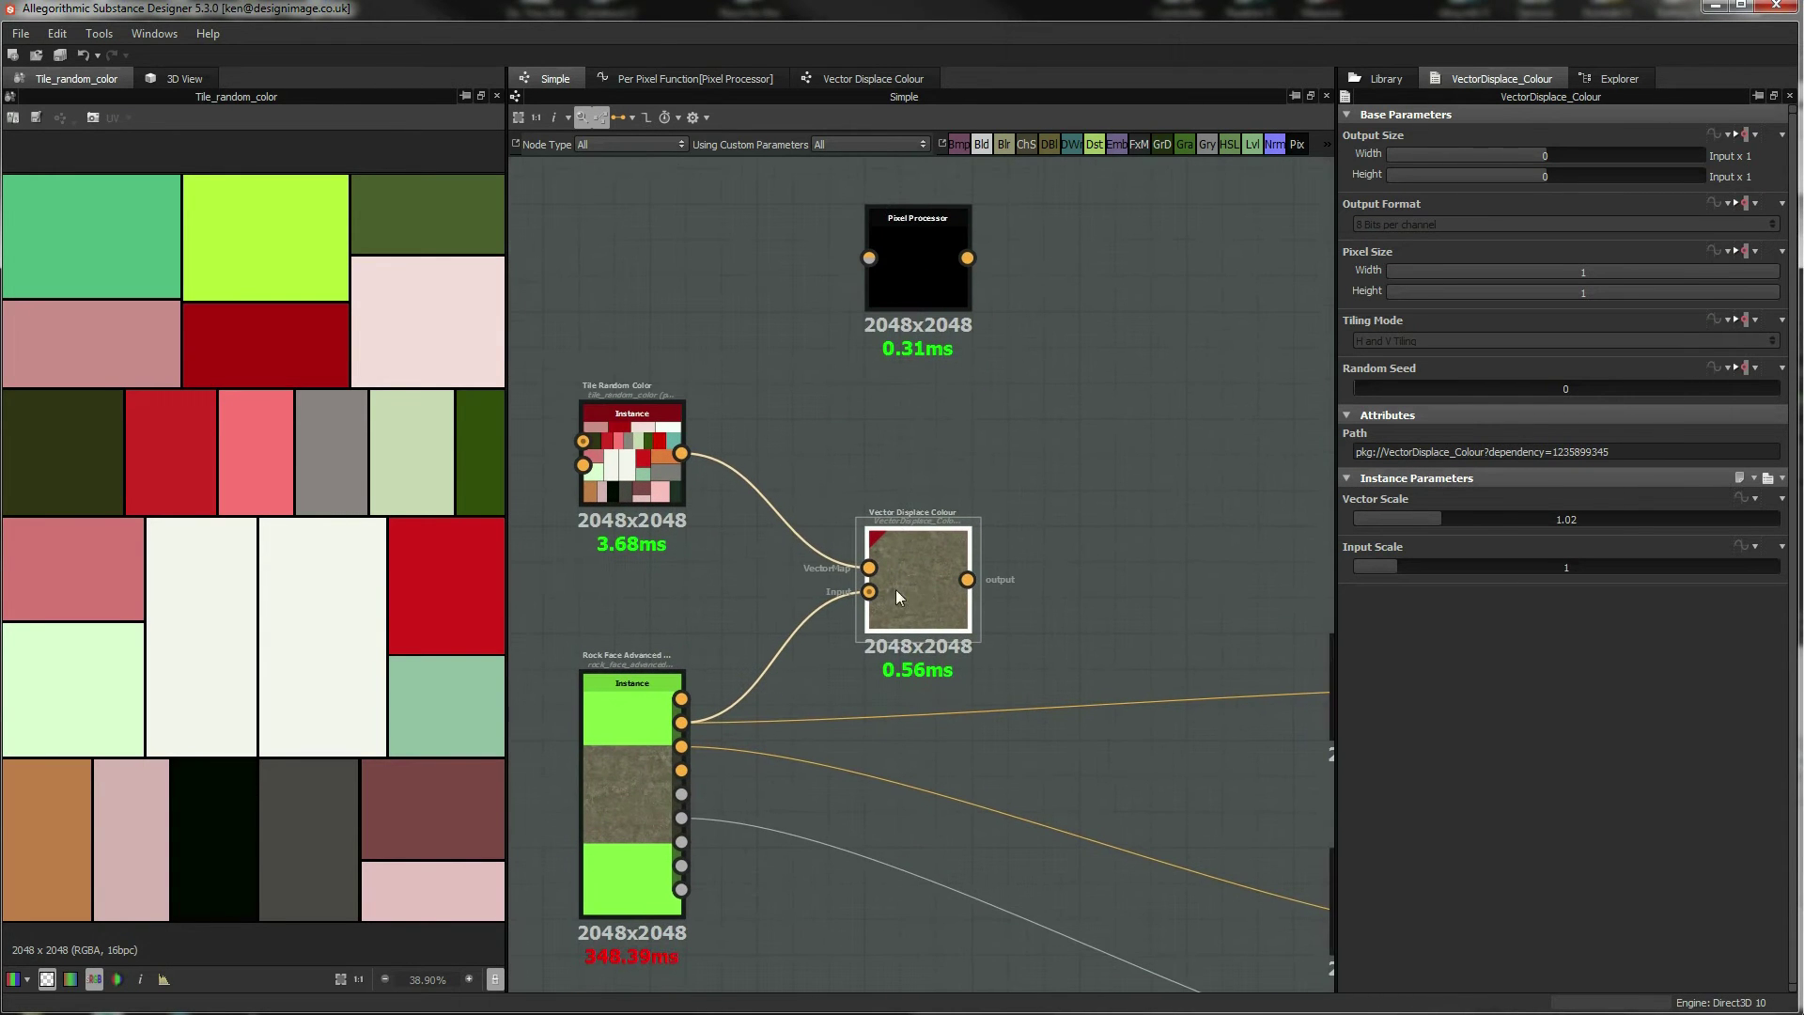
scroll(912, 543, "up", 3)
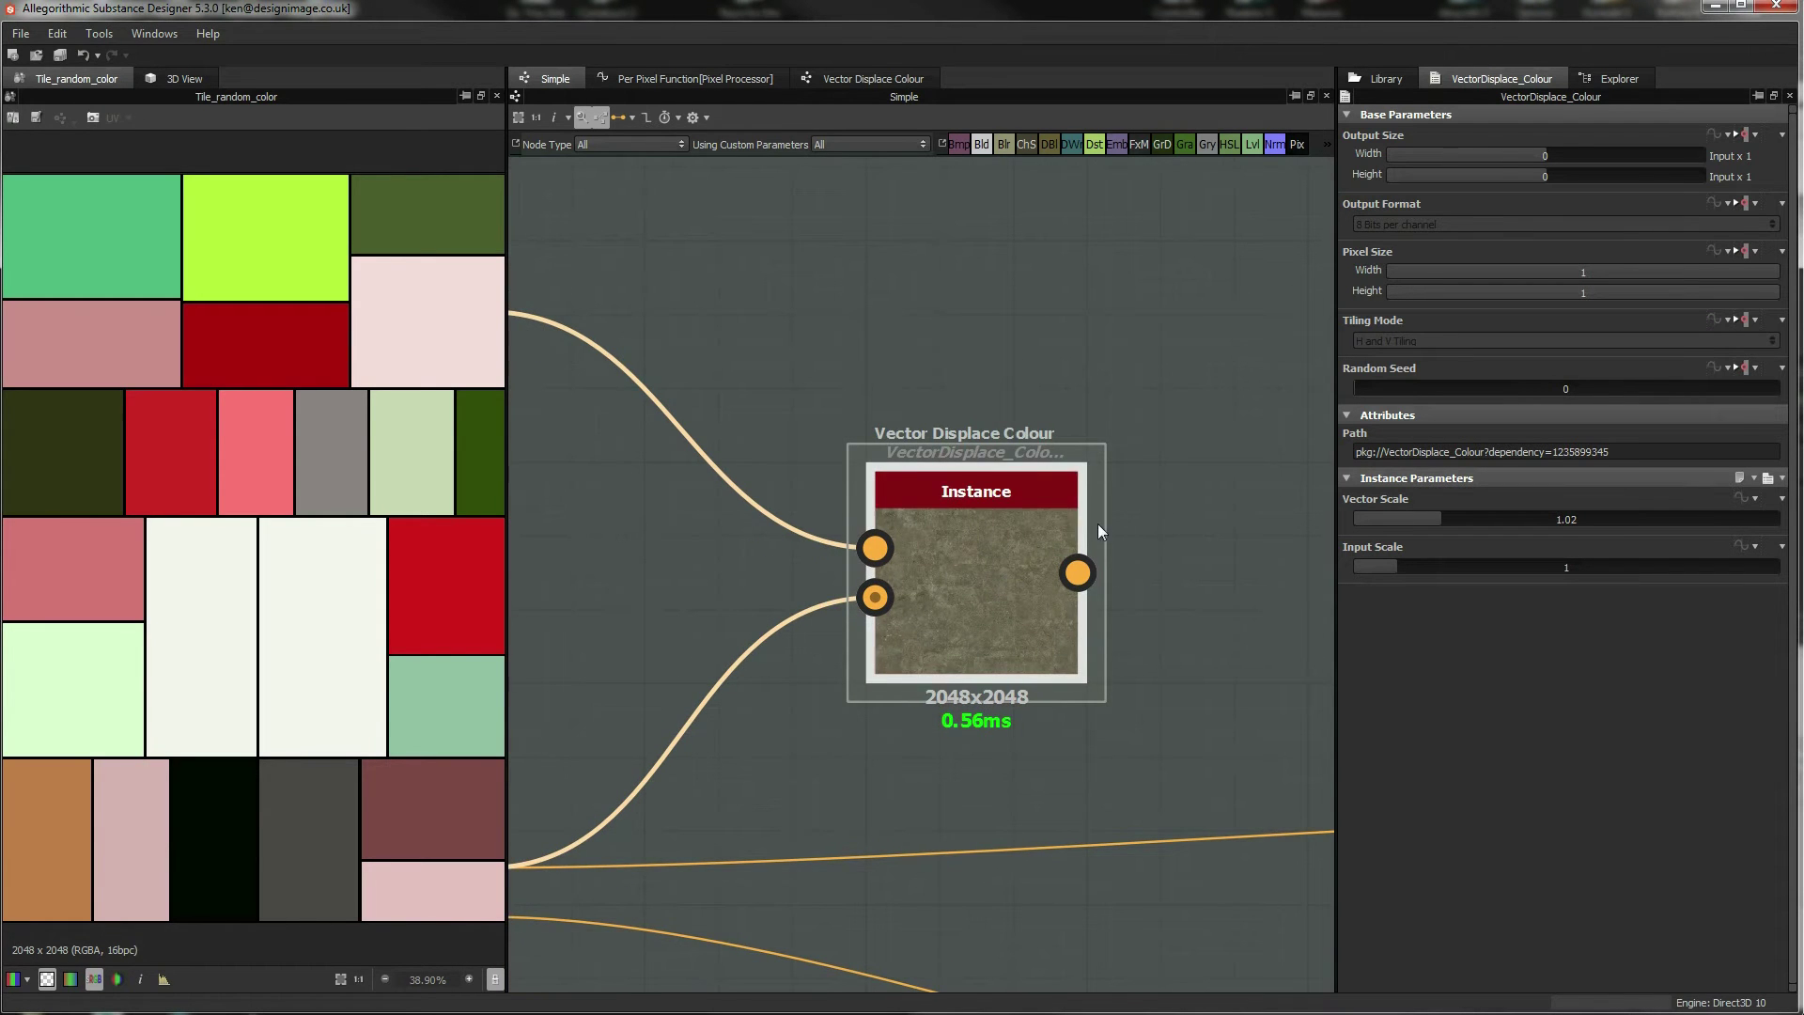
scroll(961, 538, "down", 3)
mouse_move(715, 431)
left_mouse_down()
mouse_move(662, 492)
mouse_move(707, 460)
left_mouse_up()
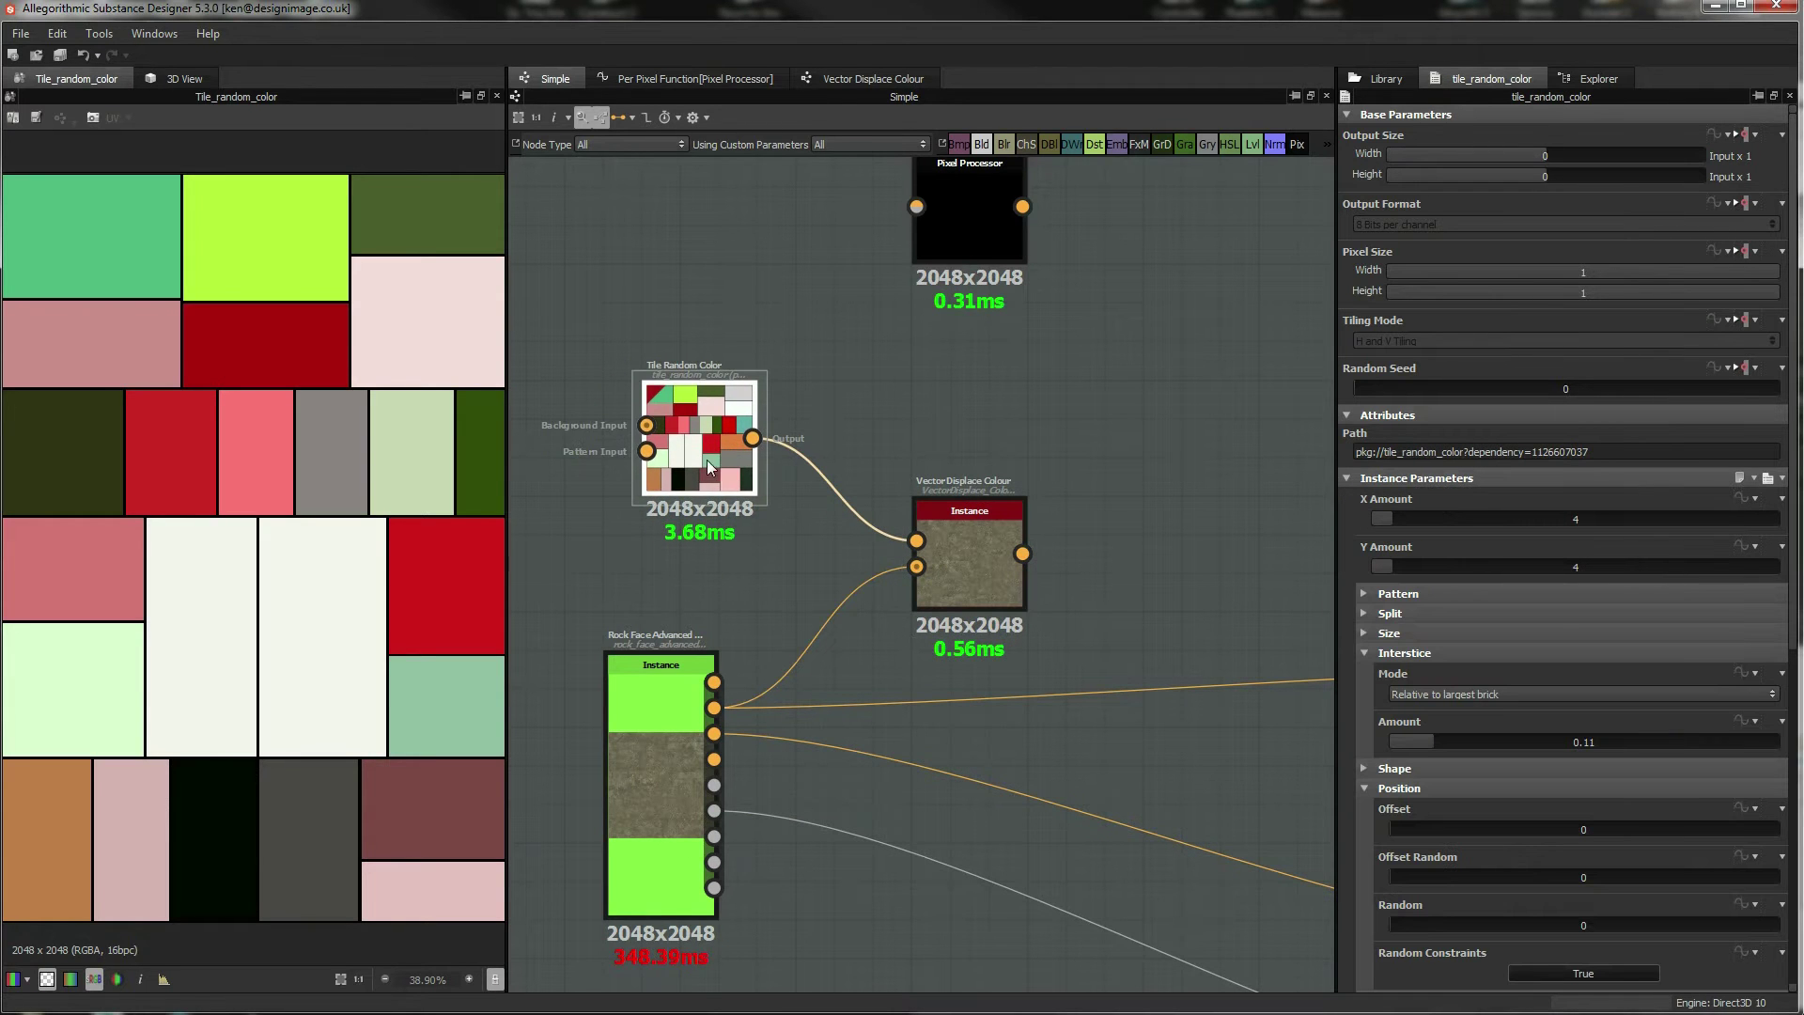
middle_click_drag(880, 448, 961, 440)
left_click(1035, 539)
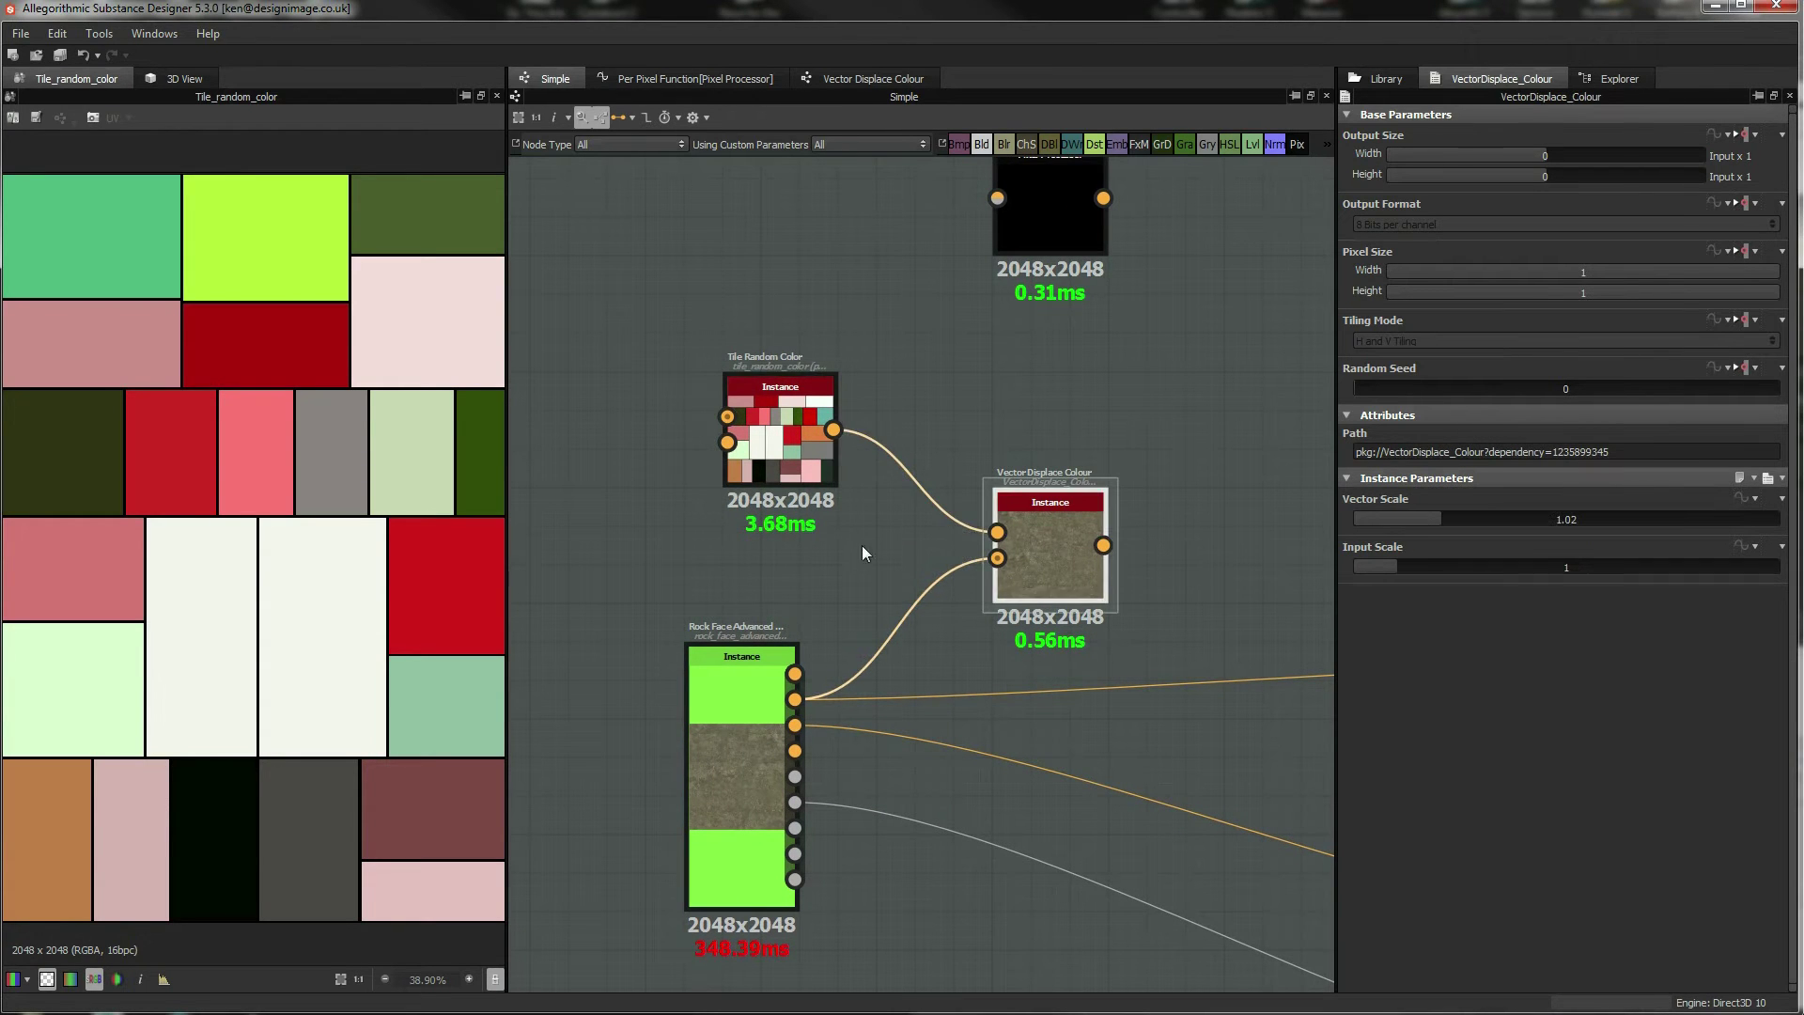
middle_click_drag(1155, 340, 1170, 385)
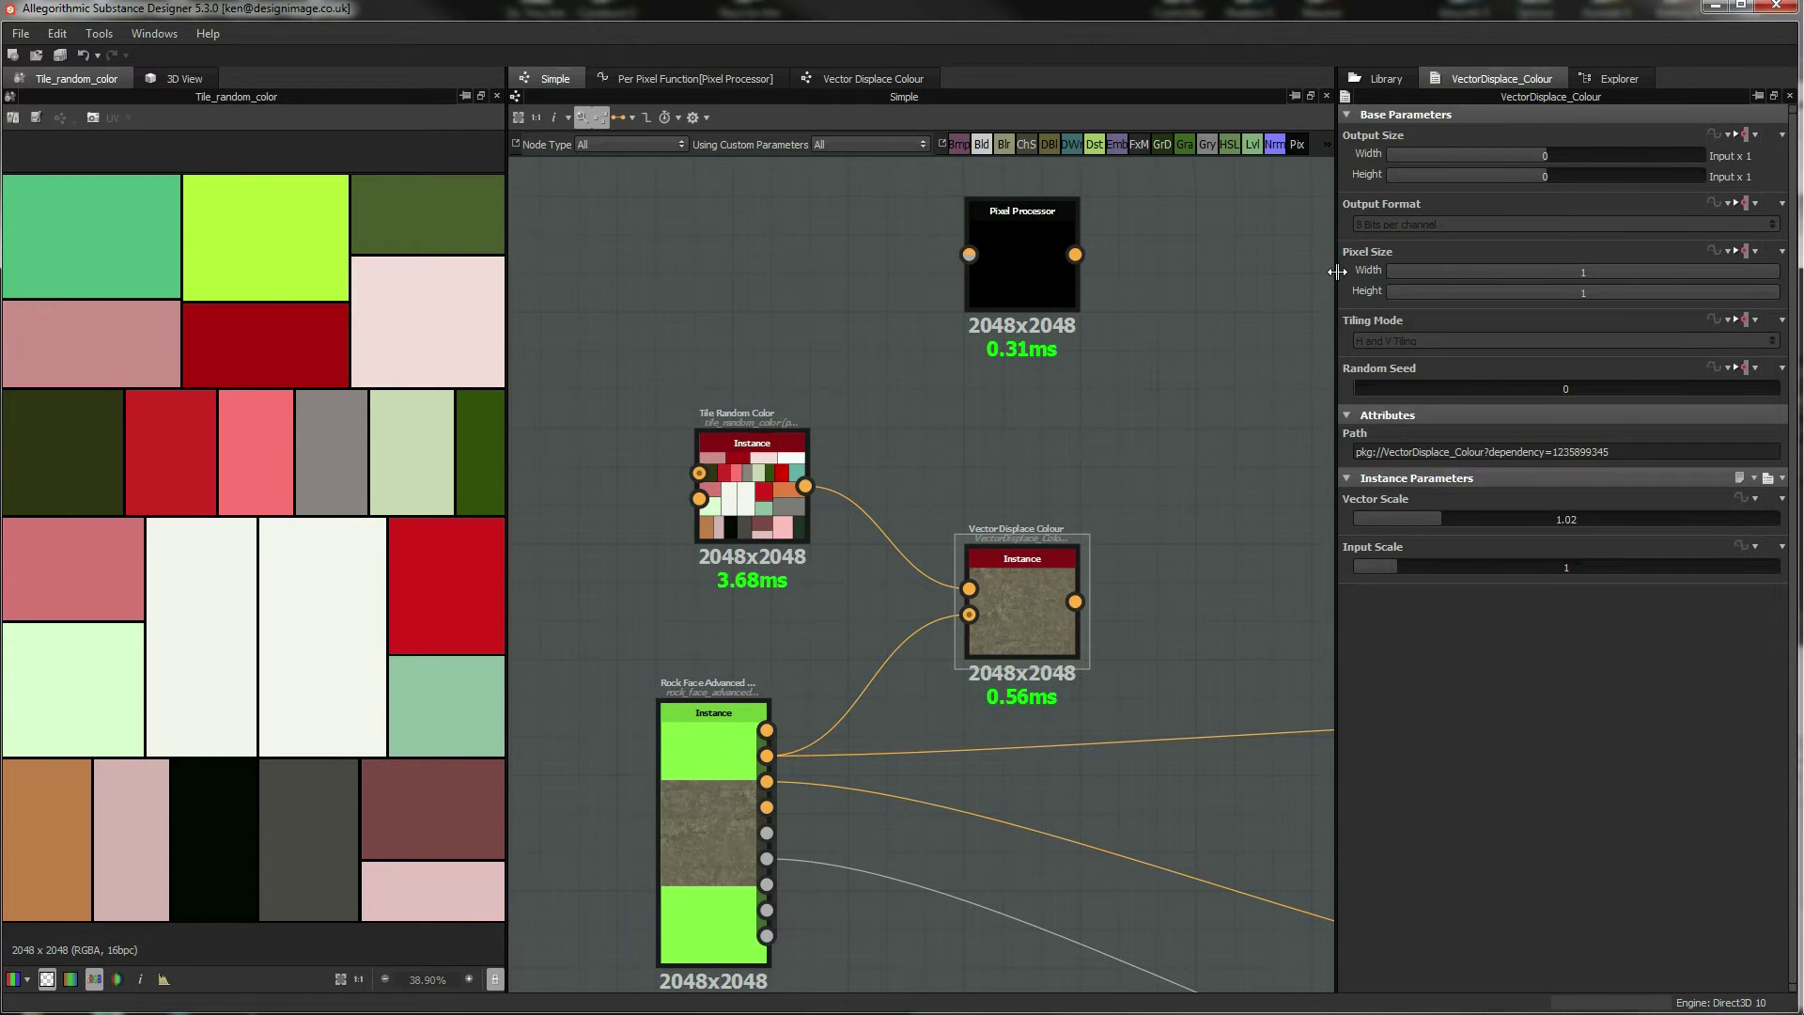
Widen the graph view and connect a new Uniform Color node to the Vector Displace Colour node's VectorMap input in place of Tile Random Color.
left_click_drag(1335, 187, 1040, 589)
left_click(1050, 594)
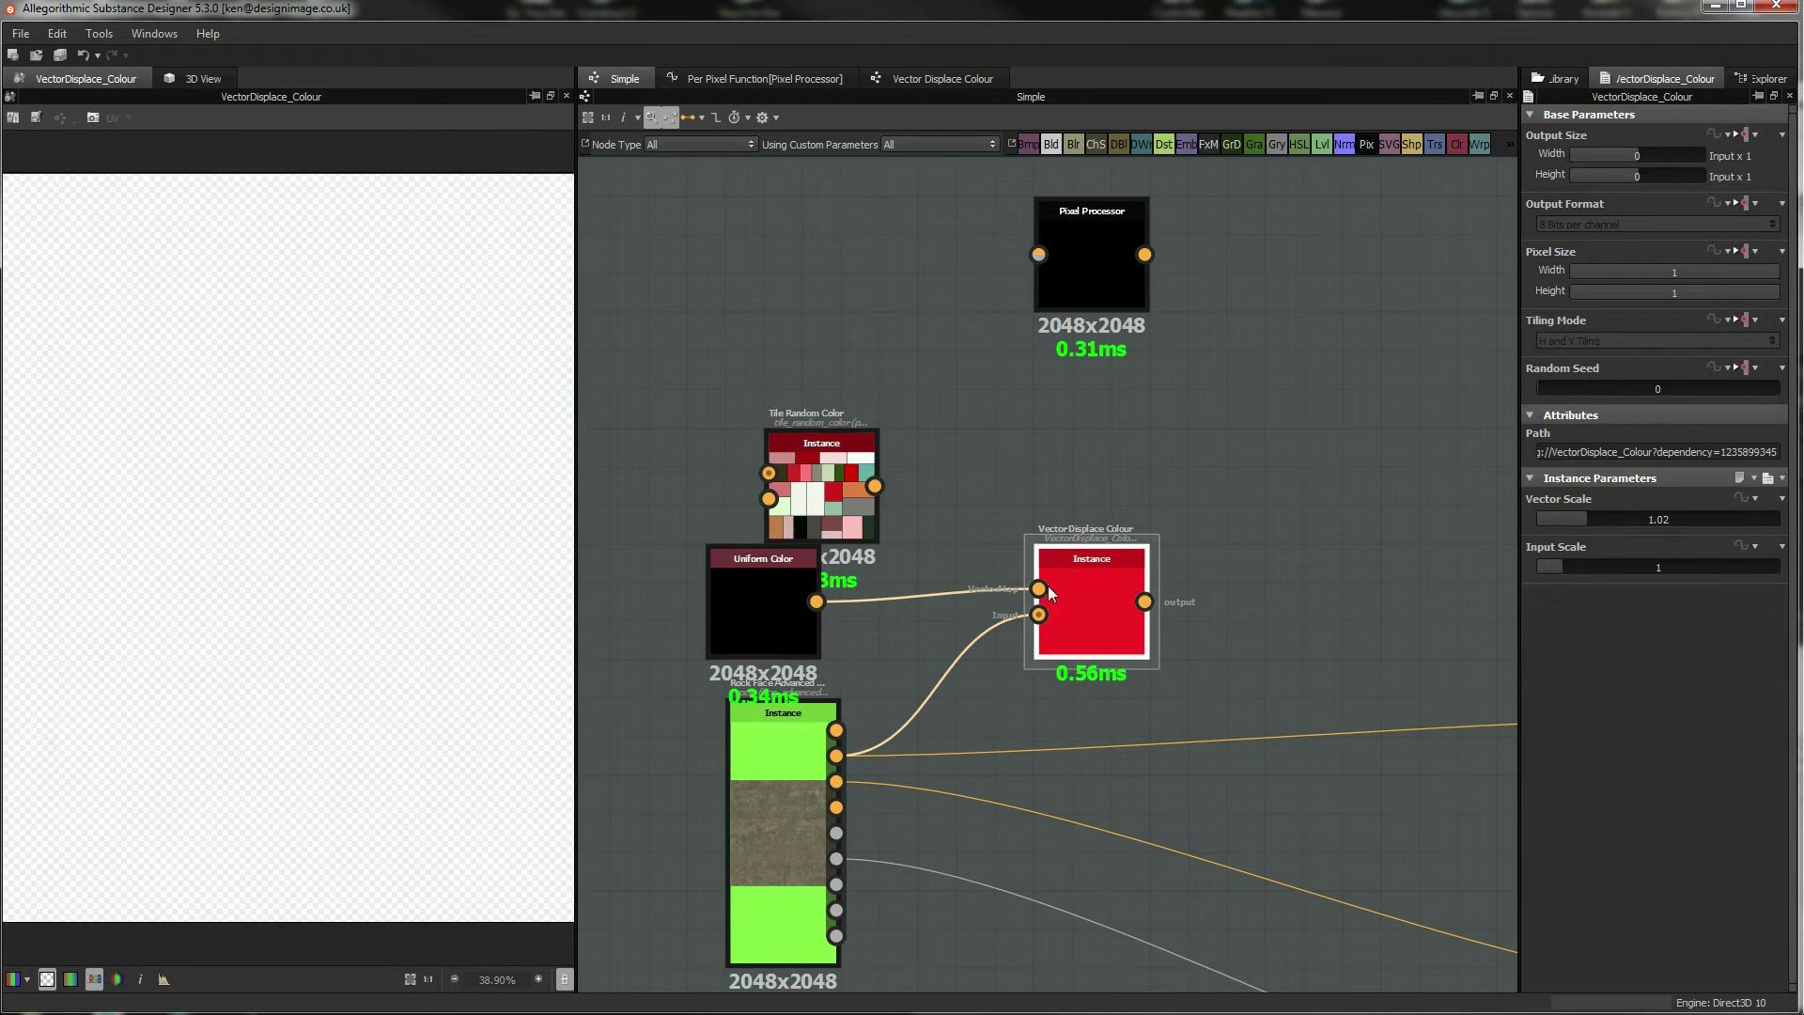
Set the uniform colour to R 130 and G 124, and compare the displaced result with the rock face base colour.
left_click(788, 631)
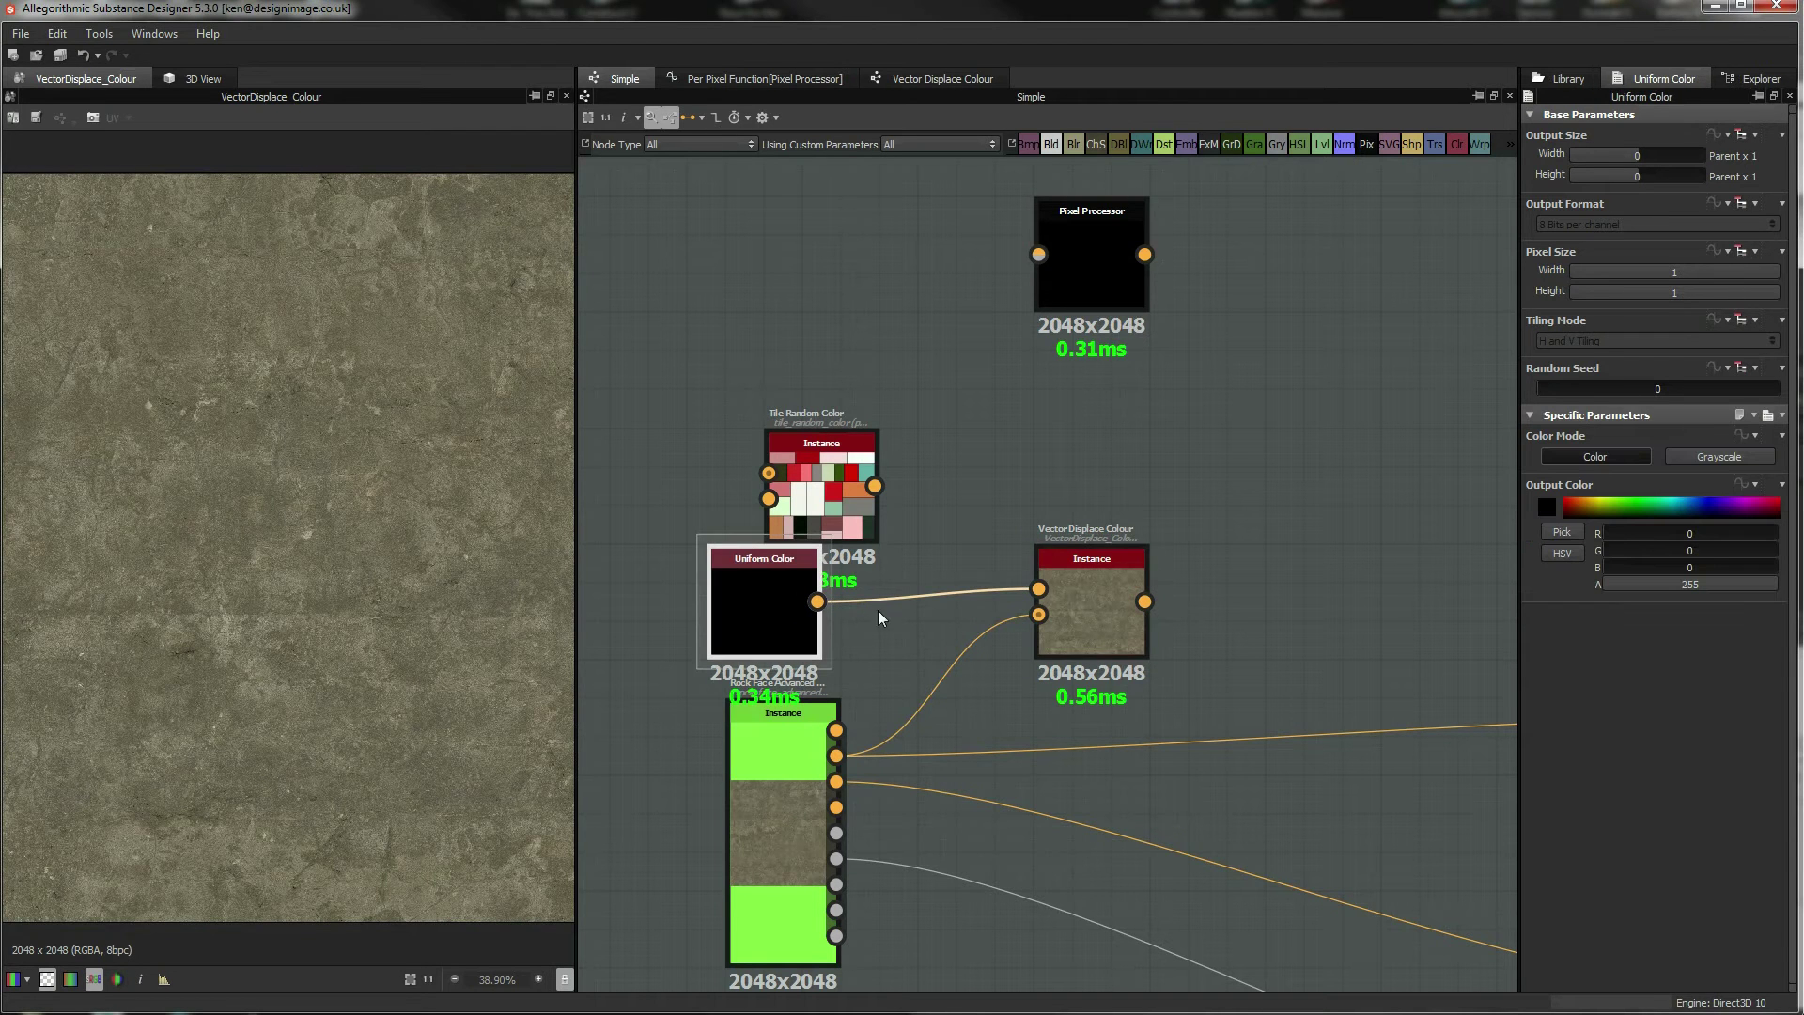
left_click_drag(1620, 534, 1692, 534)
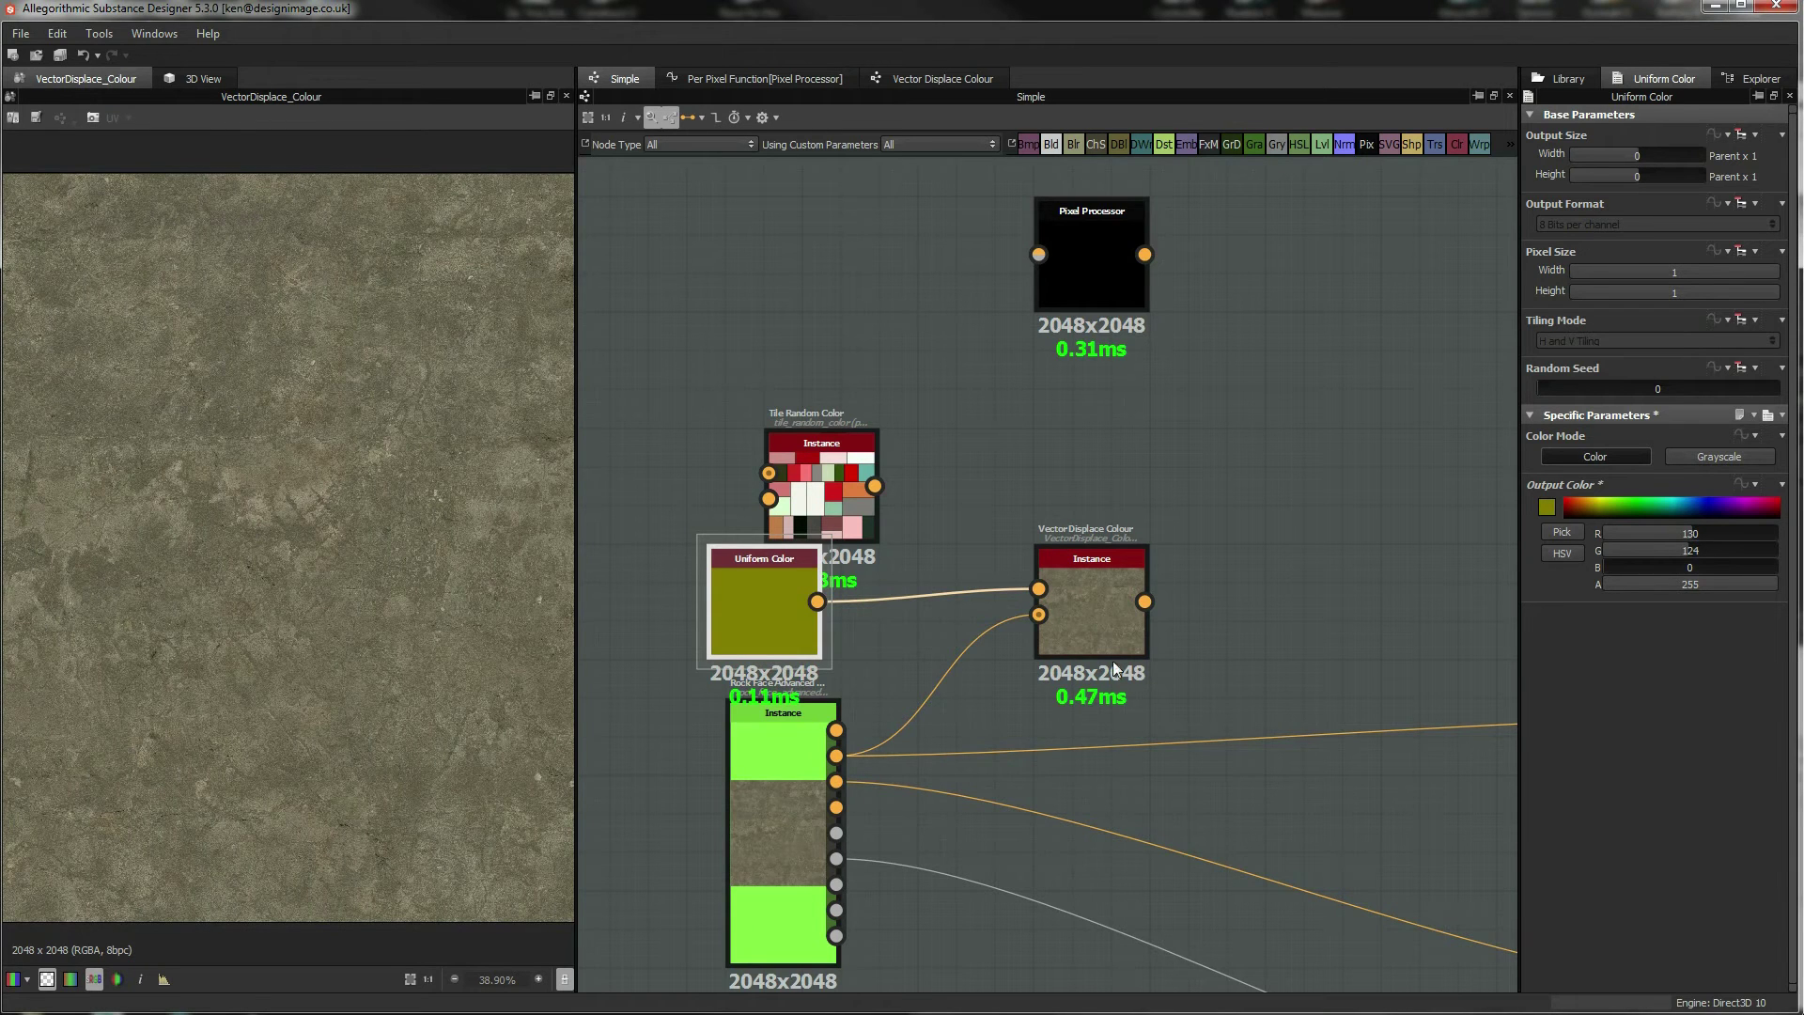
double_click(761, 828)
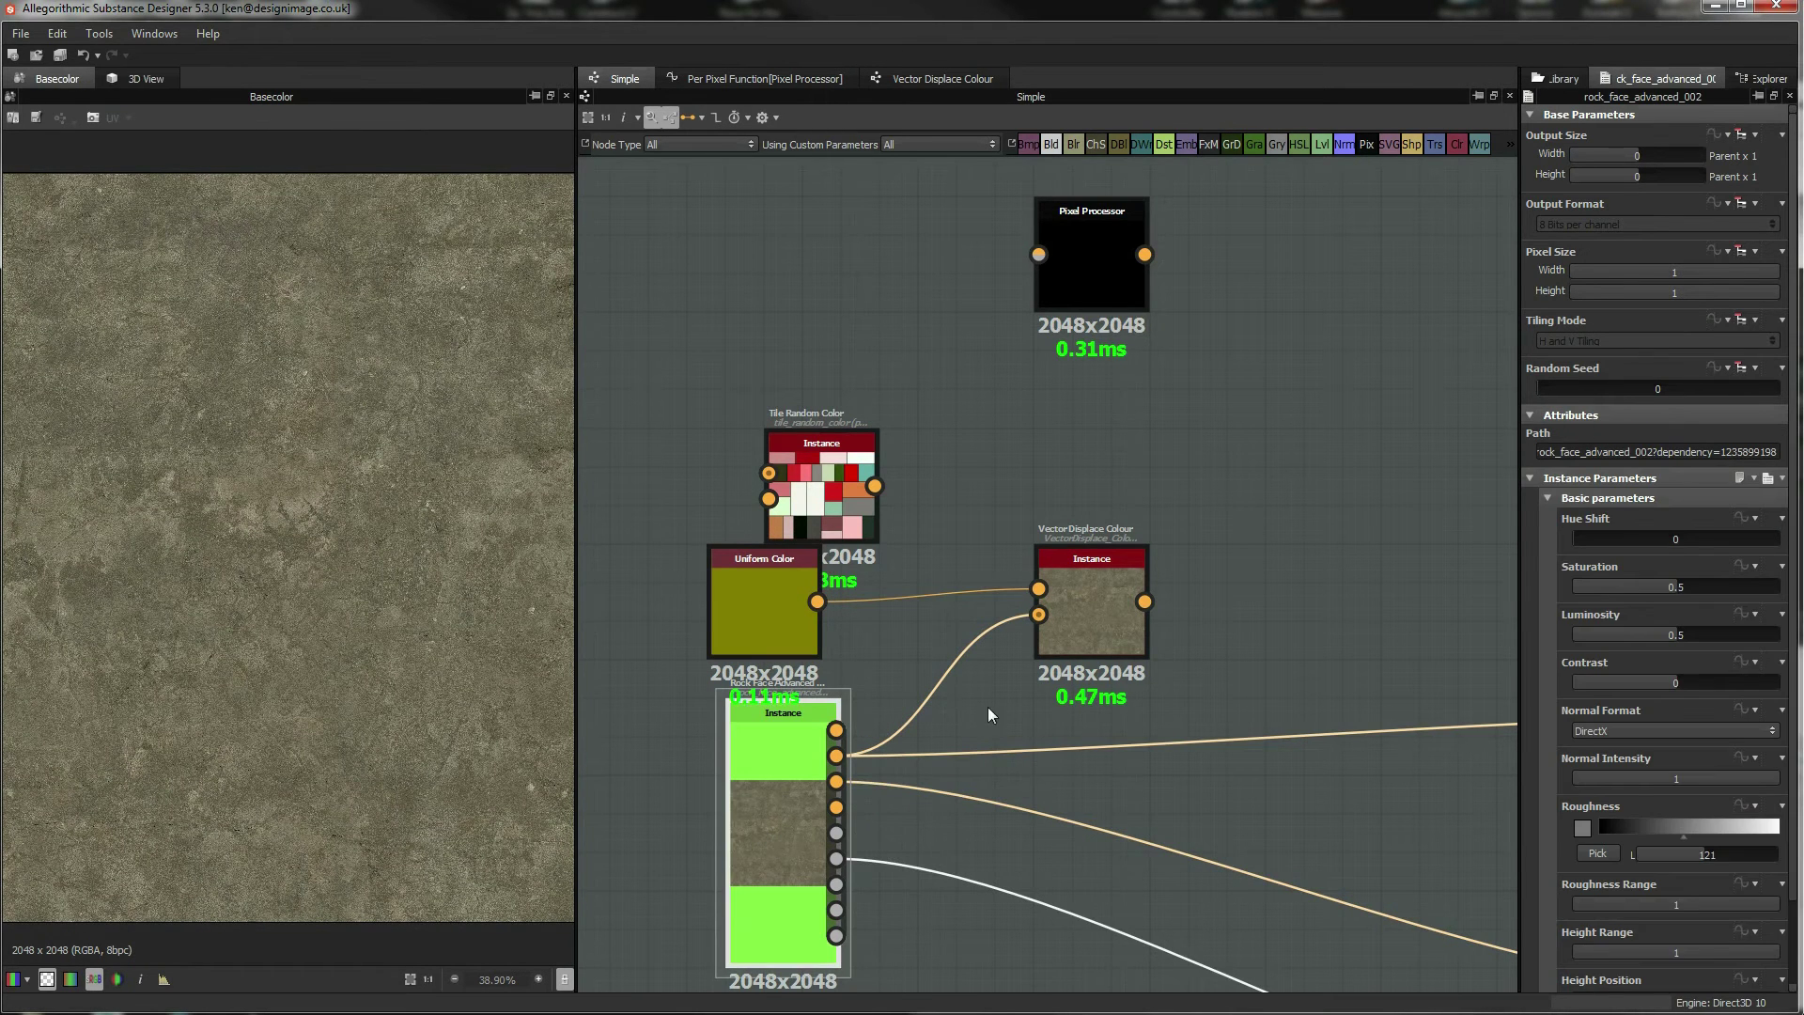
double_click(1081, 647)
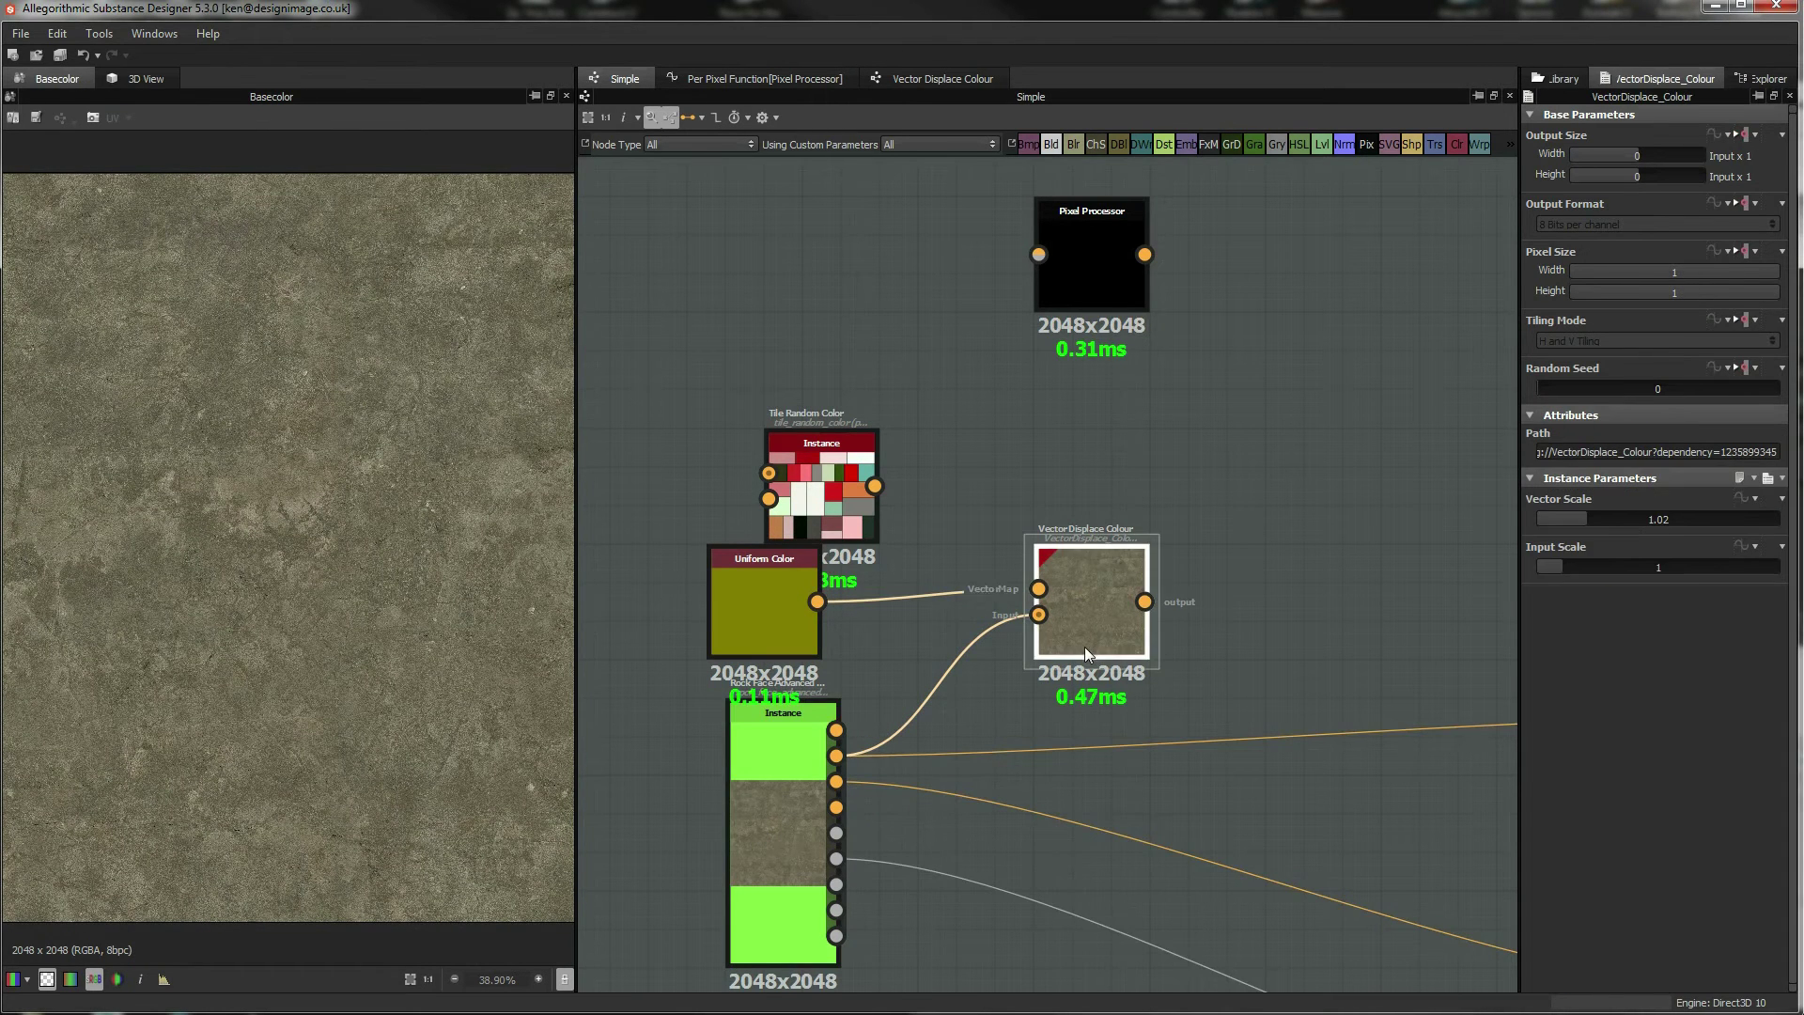
Set both the red and green values of the Uniform Color node to 127.
double_click(770, 624)
double_click(1689, 534)
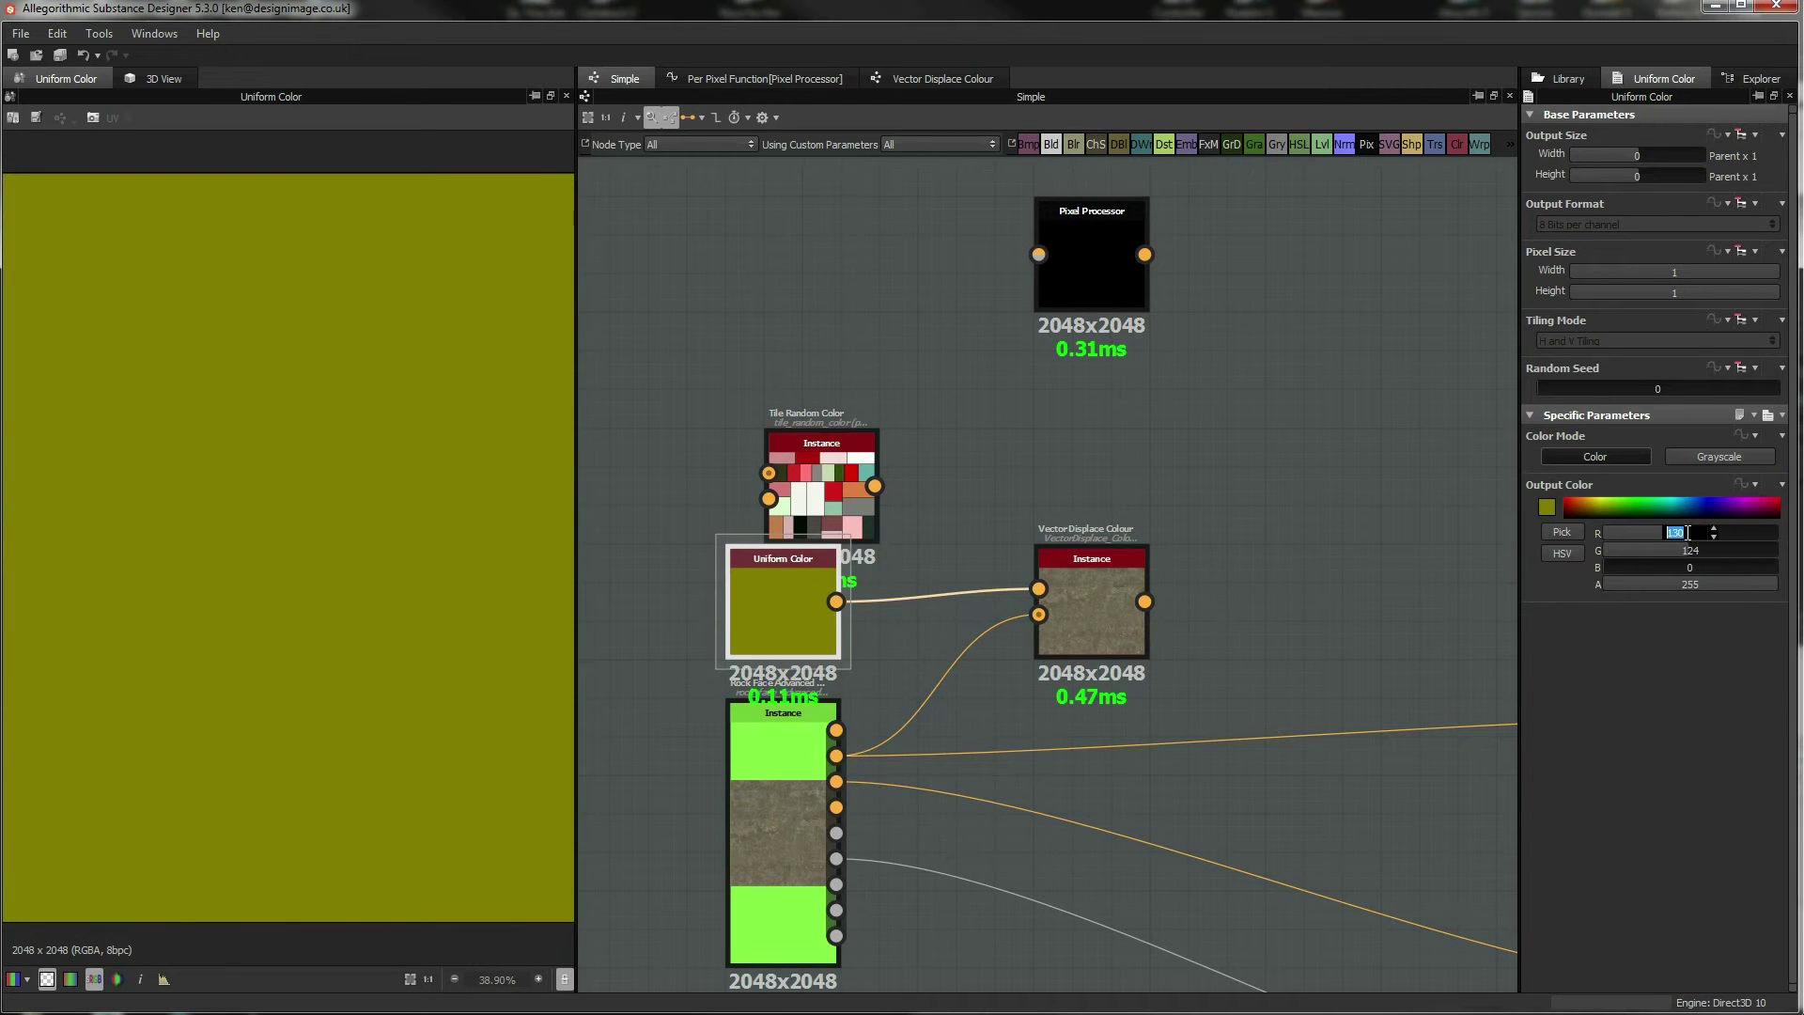
type("127")
key("Tab")
type("127")
key("Return")
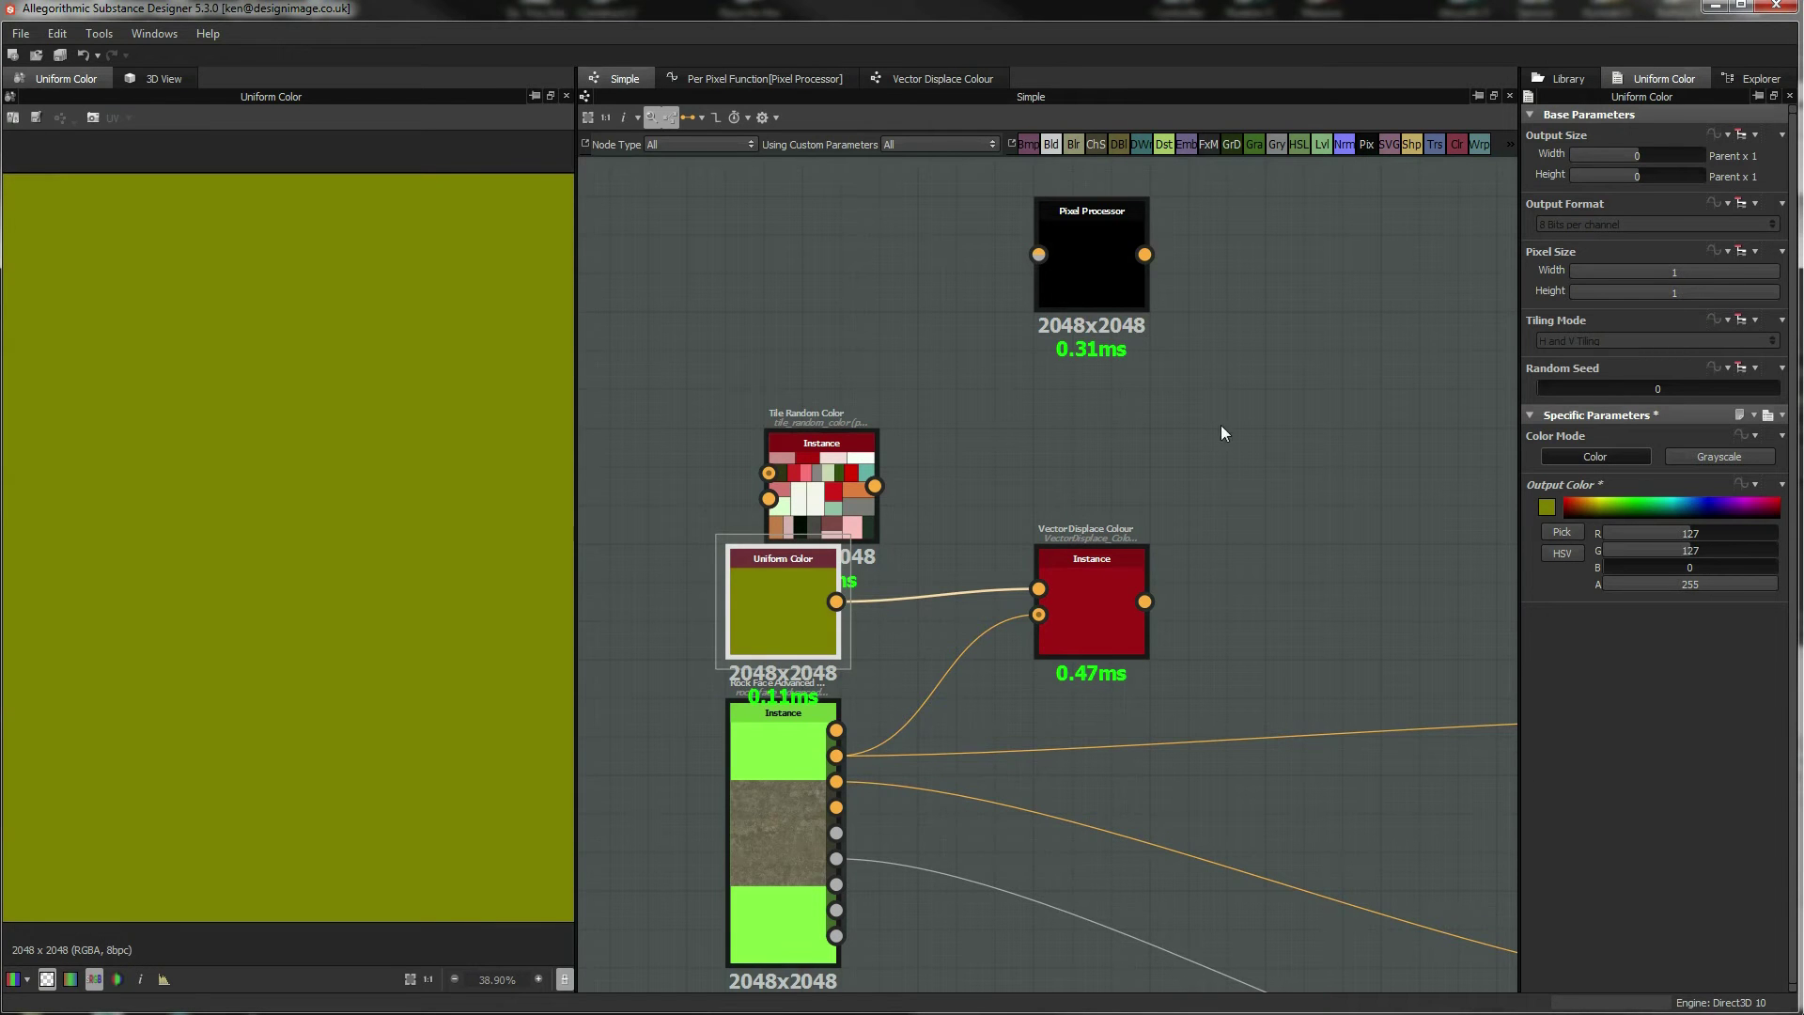
Compare the original rock face texture with the Vector Displace Colour output in the 2D preview.
double_click(770, 814)
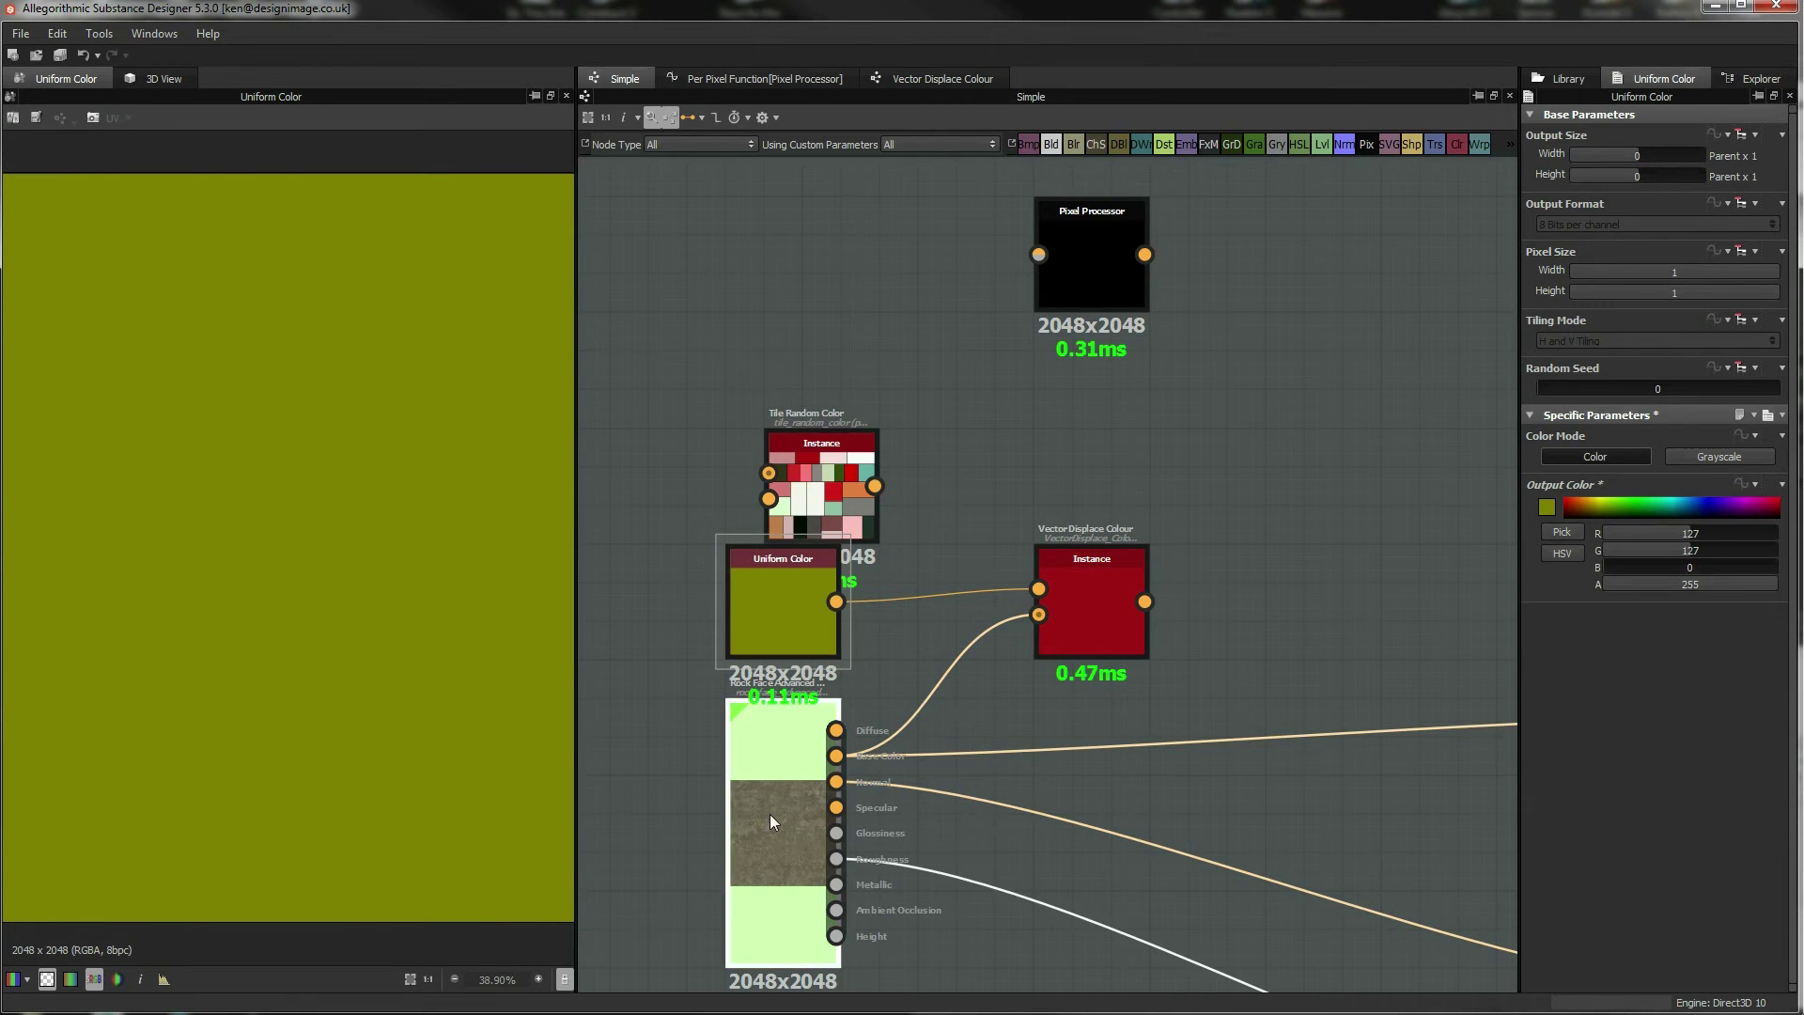
double_click(1095, 631)
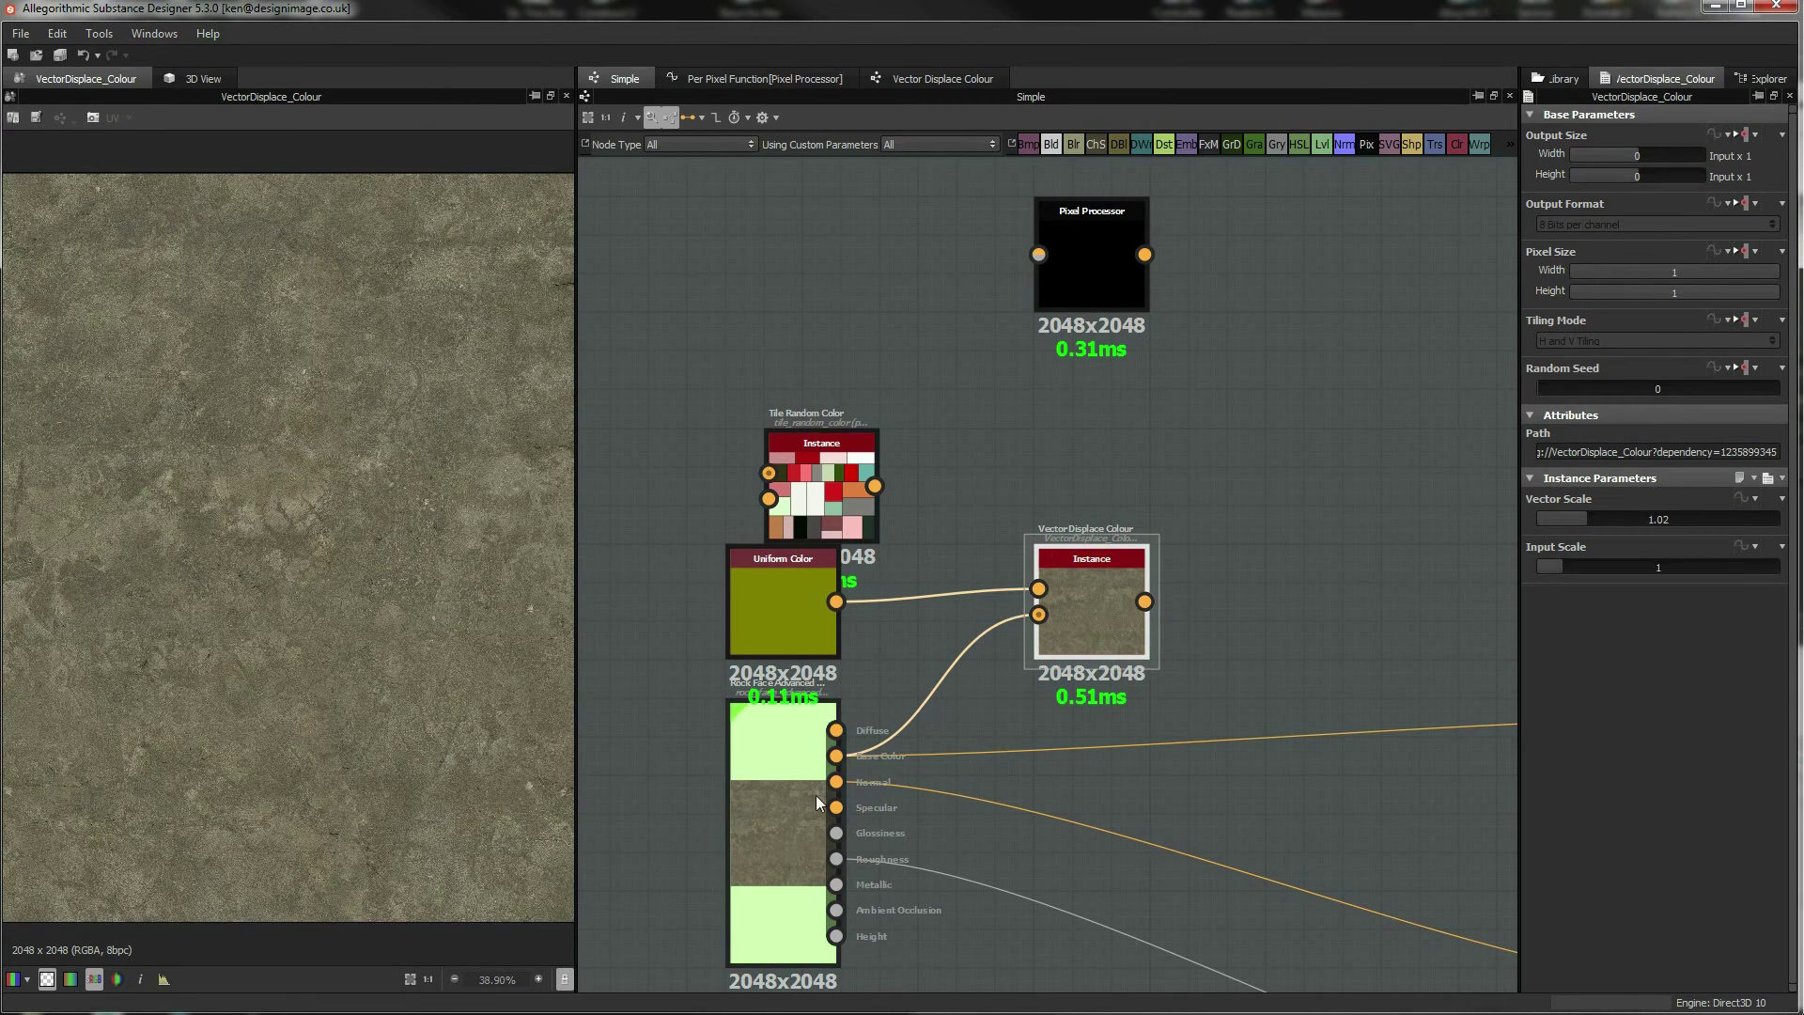
left_click(788, 814)
double_click(1092, 631)
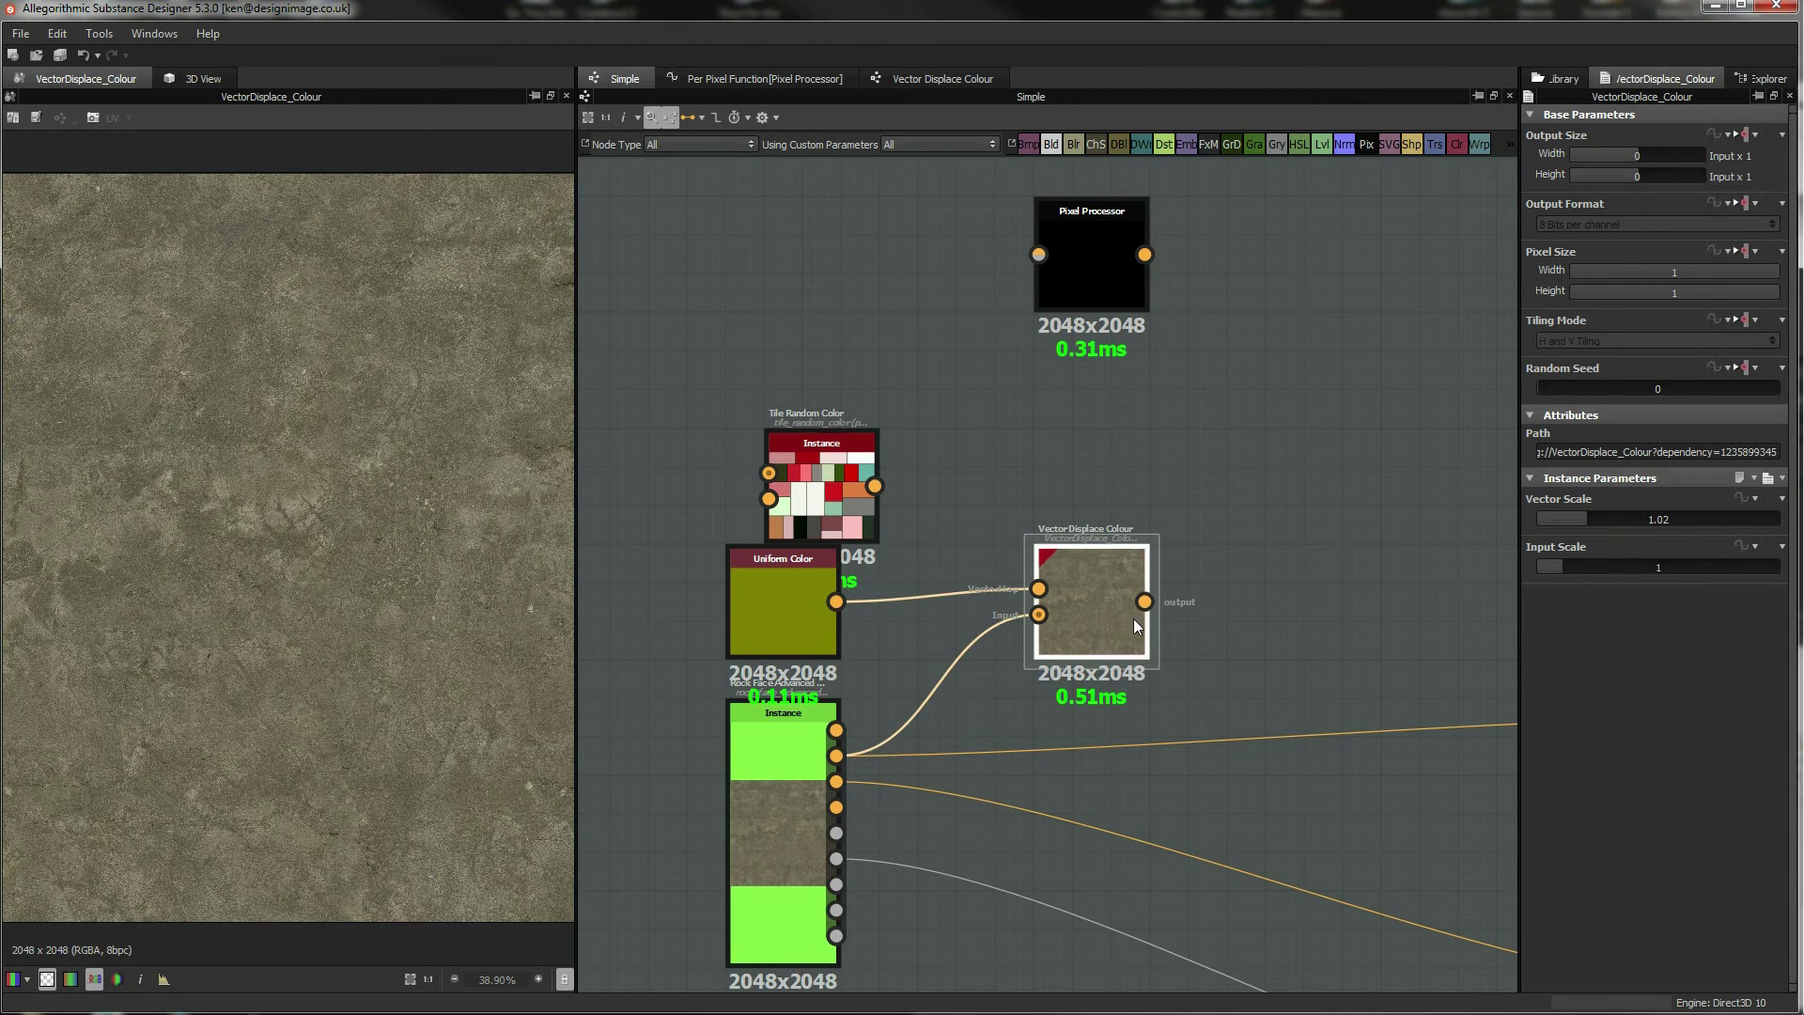
Move the Vector Displace Colour node slightly down and the Tile Random Color node up, clear of the Uniform Color node.
left_click_drag(1133, 619, 1119, 645)
left_click_drag(837, 471, 875, 432)
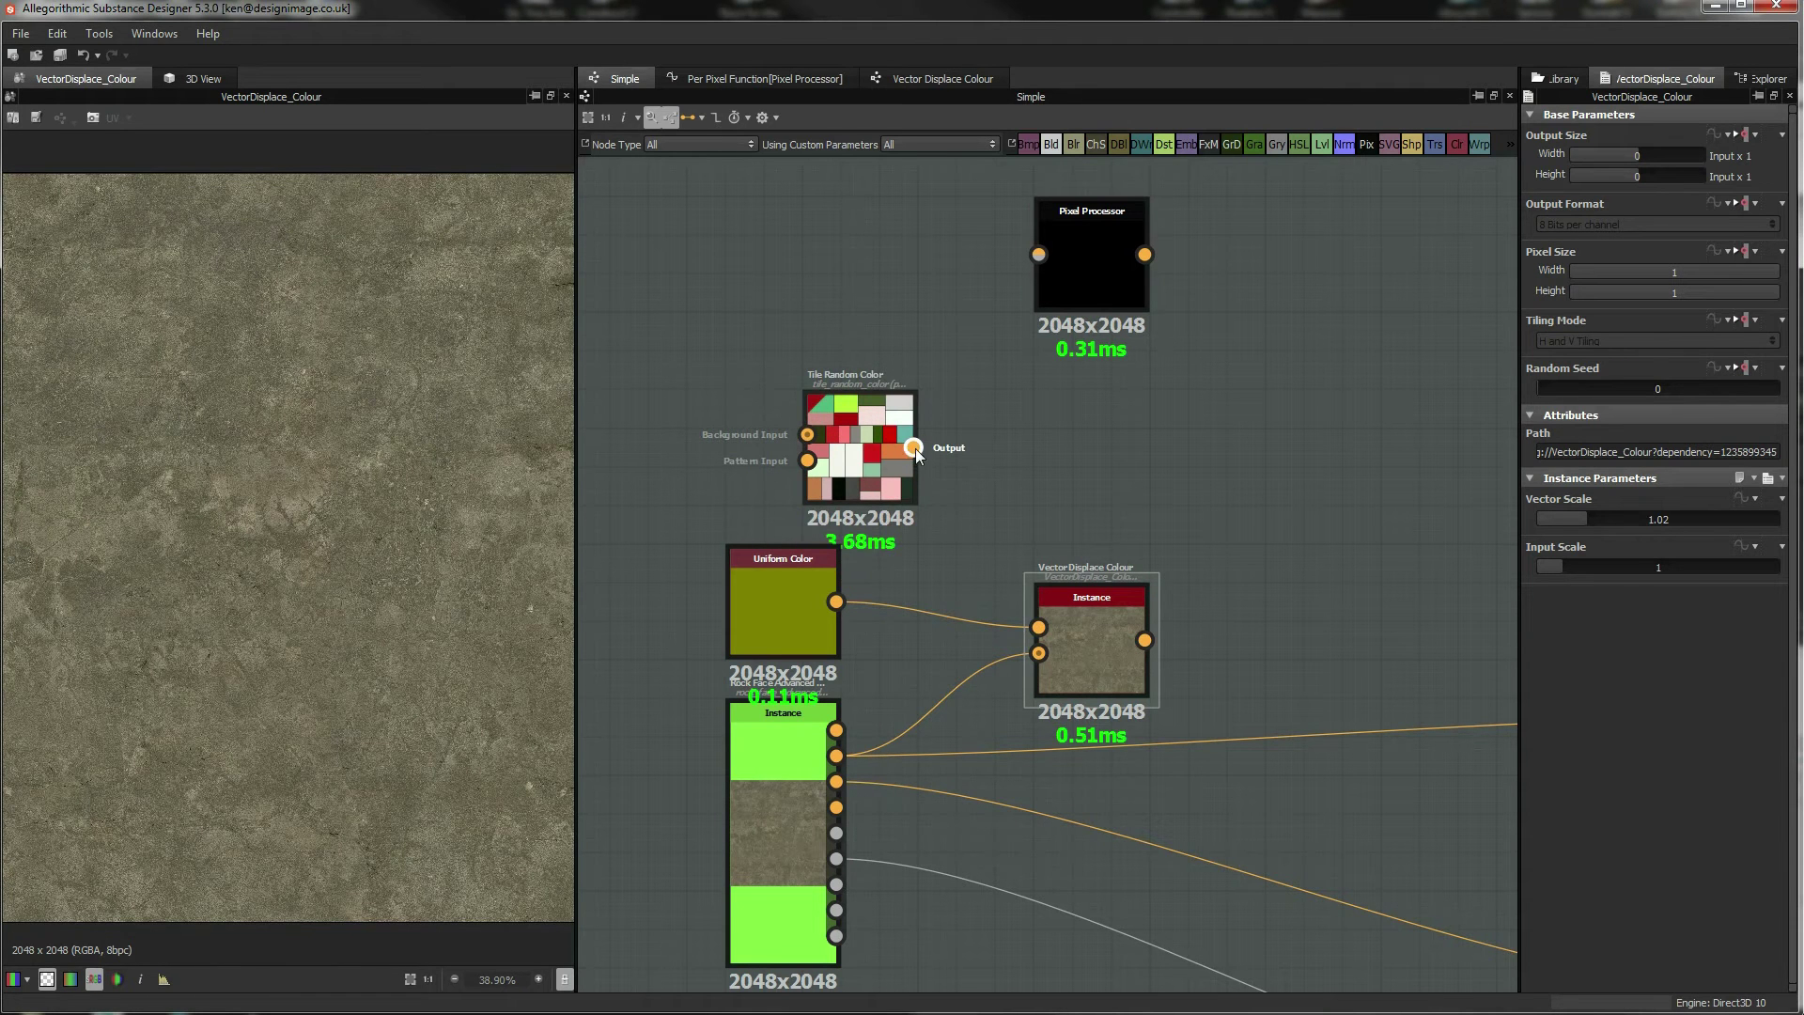
left_click_drag(870, 418, 870, 342)
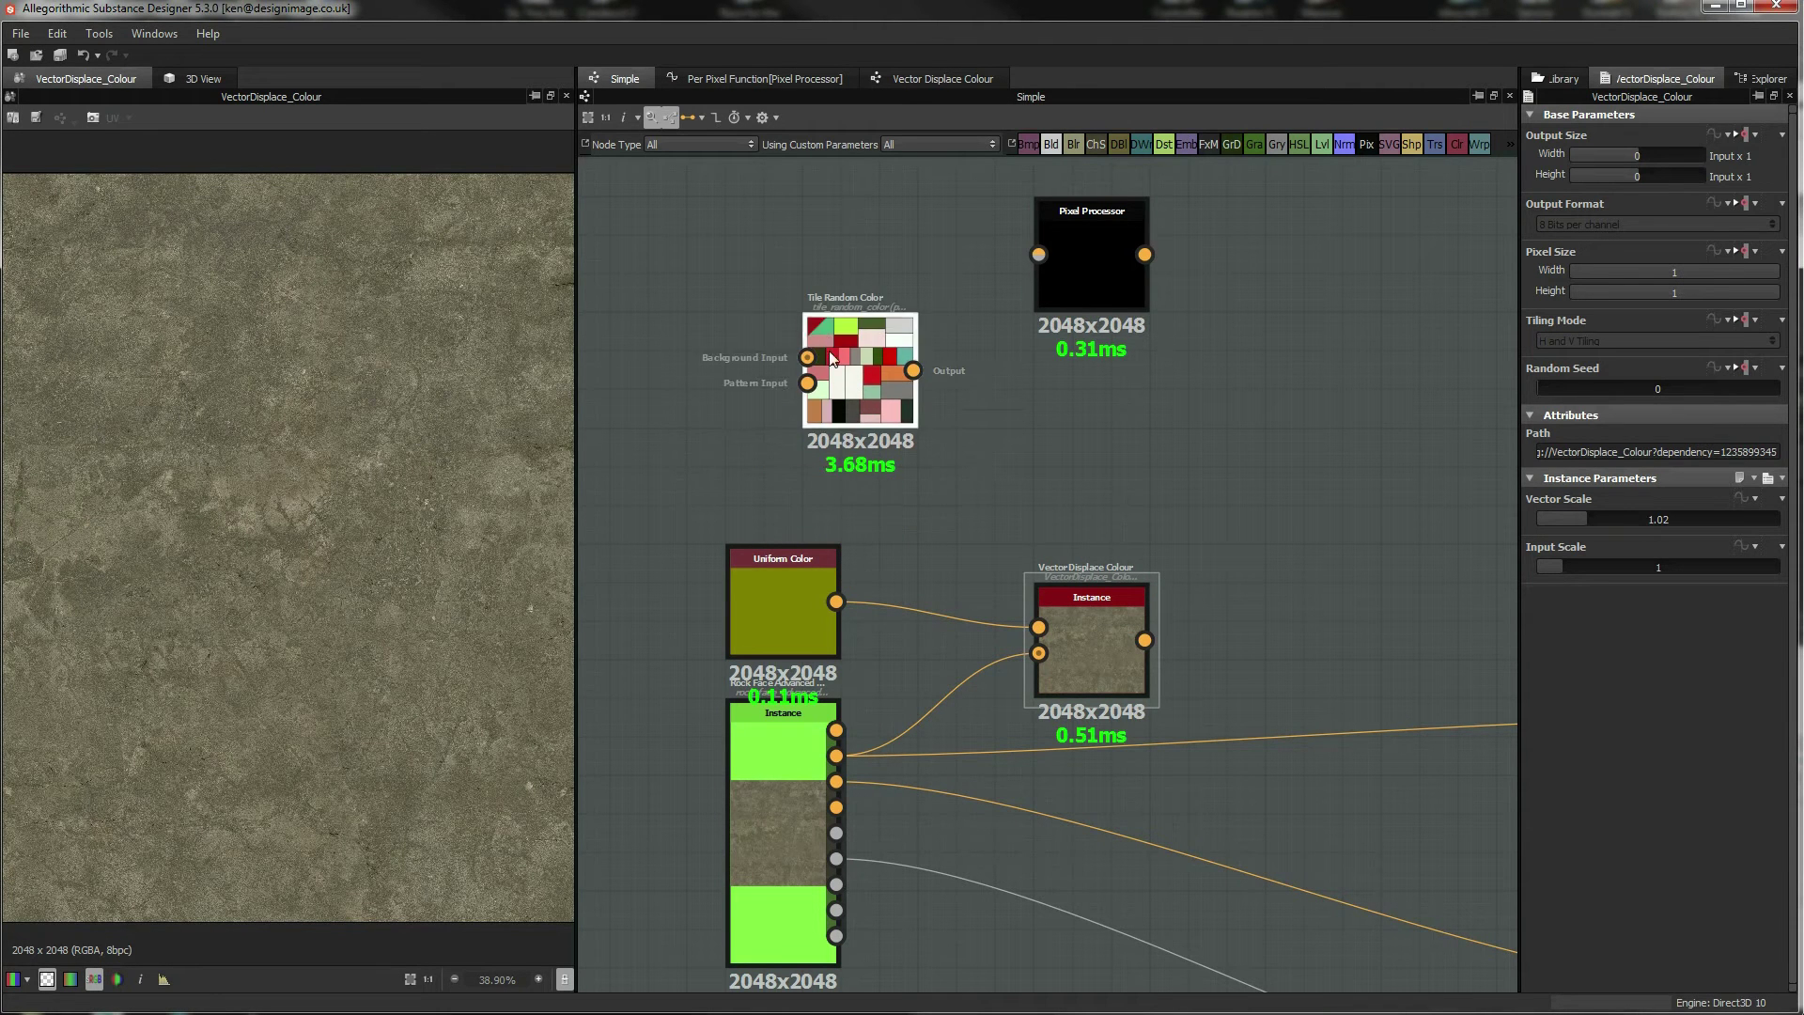
Move the Pixel Processor node down beside the Tile Random Color node and open its per-pixel function graph.
left_click(1102, 250)
double_click(1095, 327)
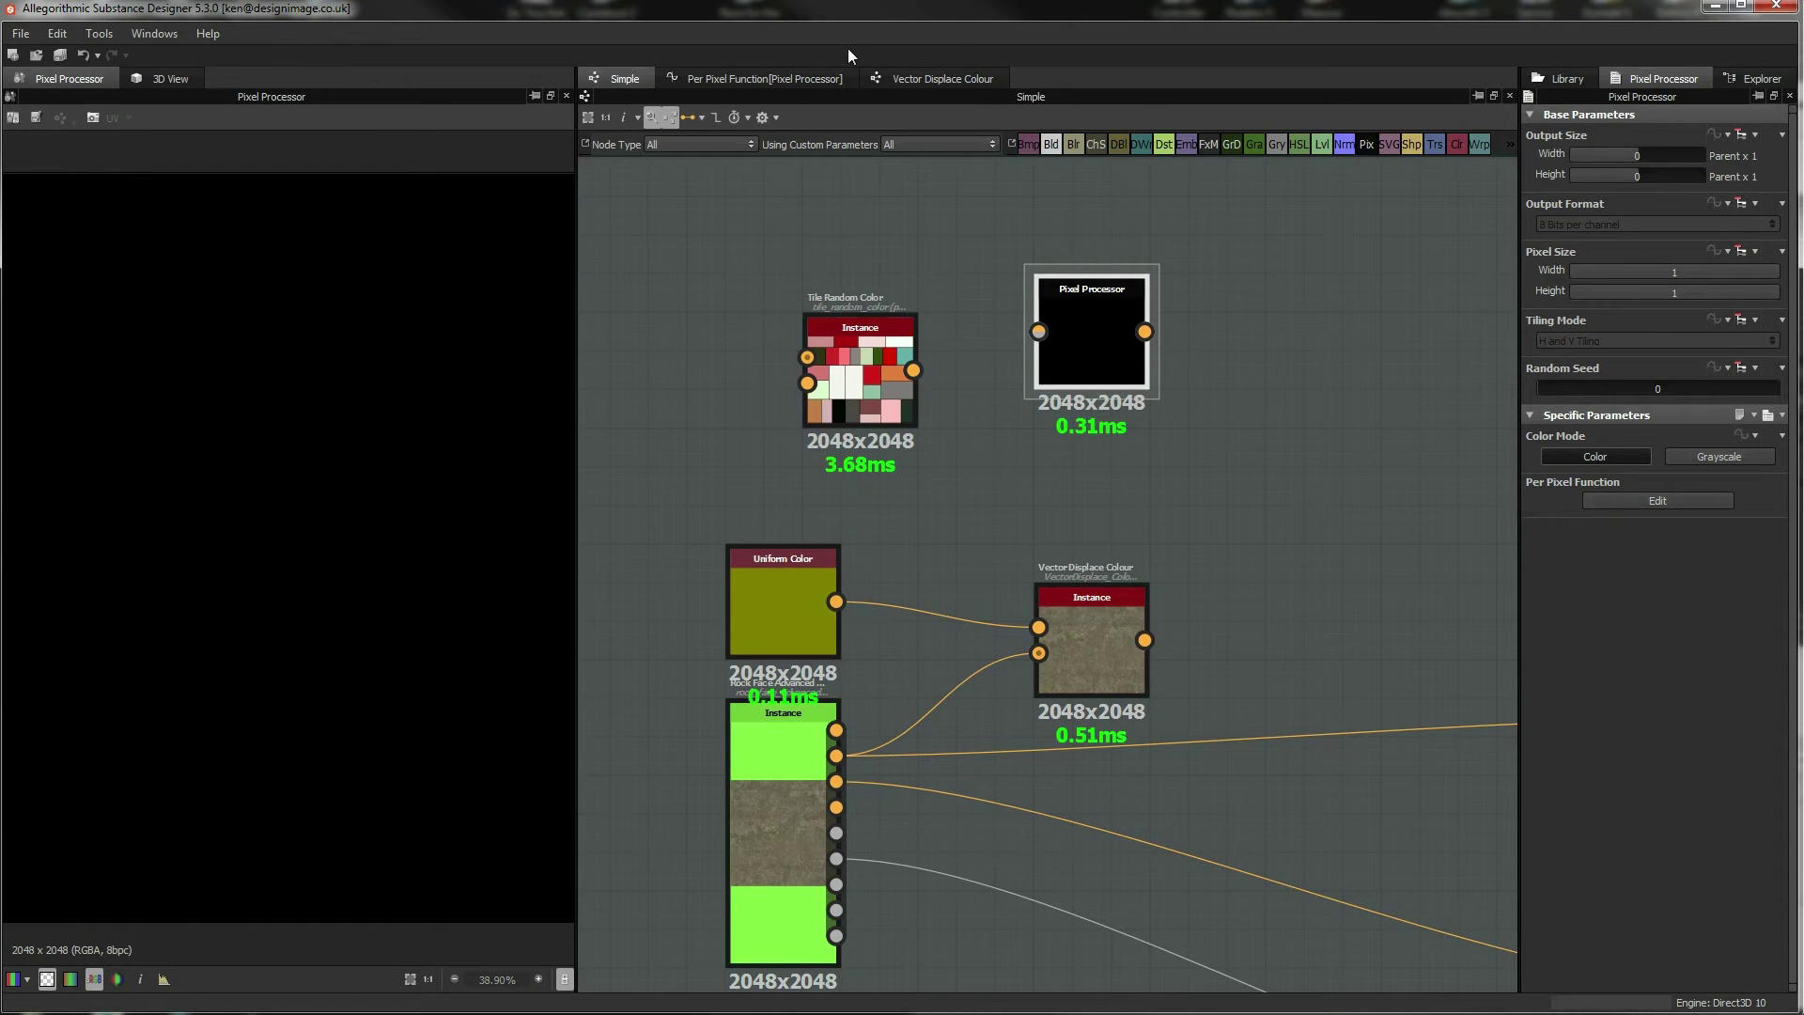
left_click(788, 78)
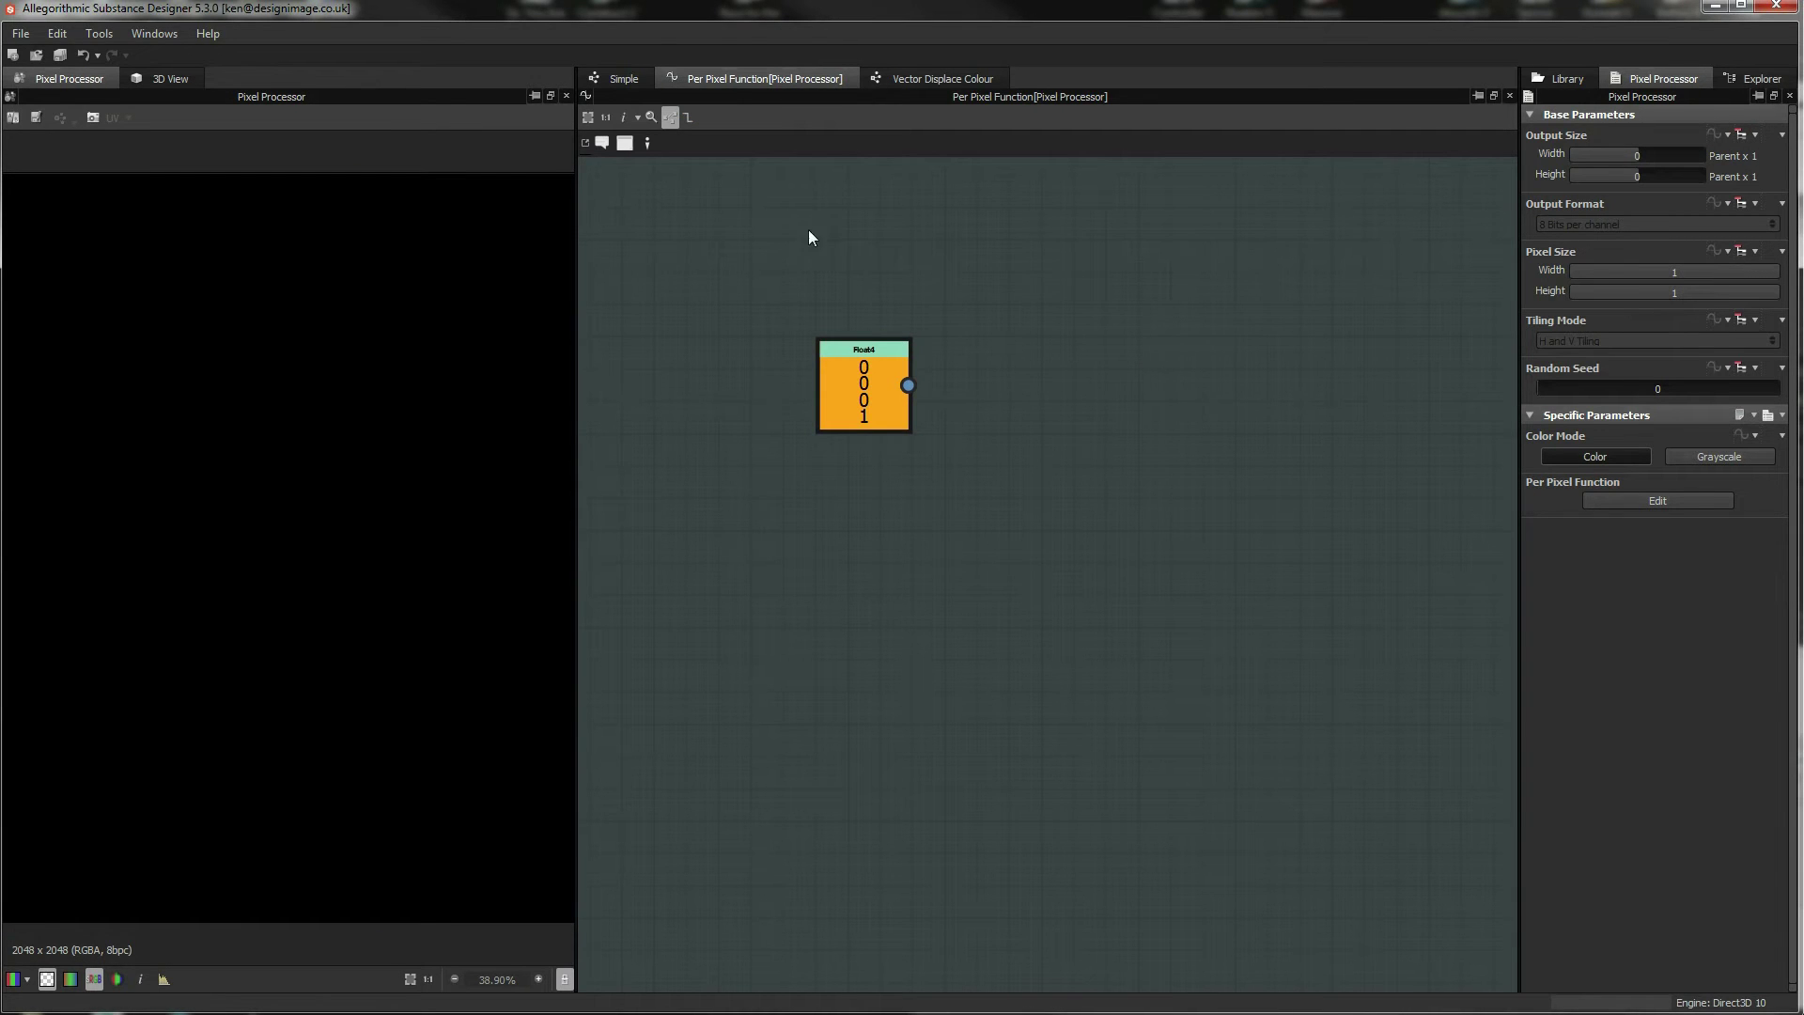
Add a Get Float2 variable node below the Float4 constant and set its variable to $pos.
right_click(997, 268)
mouse_move(1053, 275)
mouse_move(1344, 277)
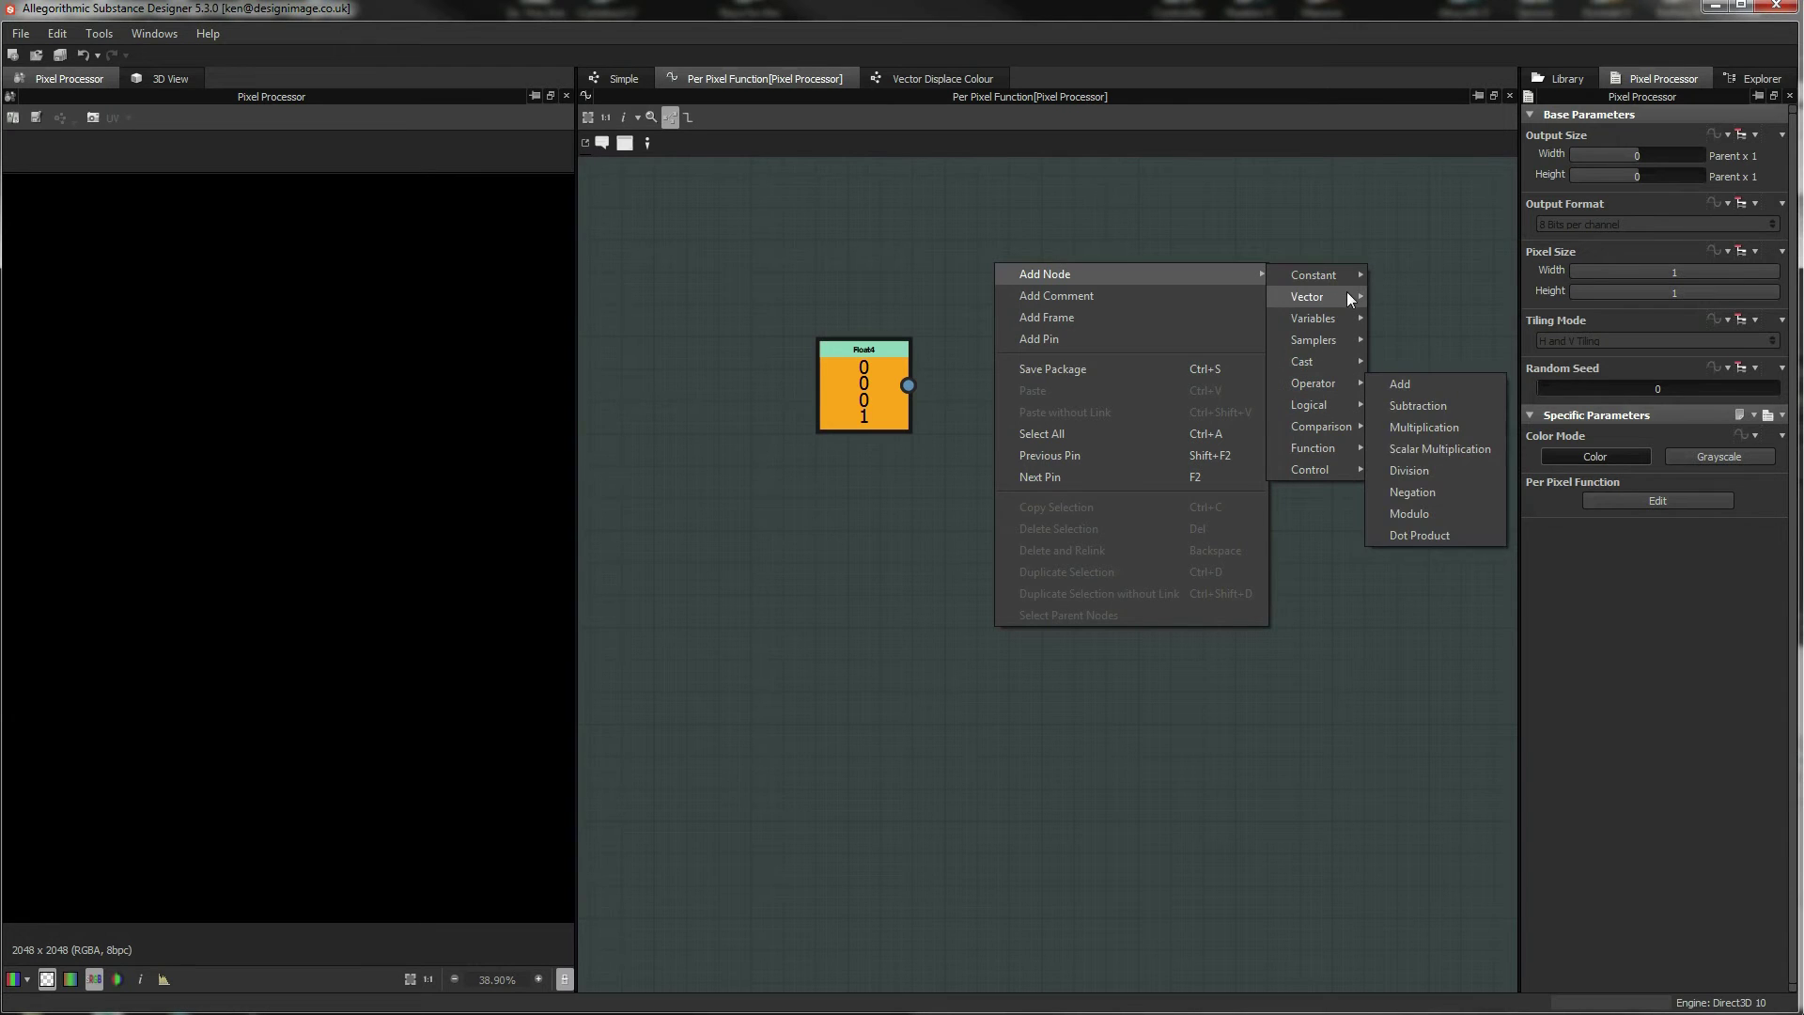
mouse_move(1349, 324)
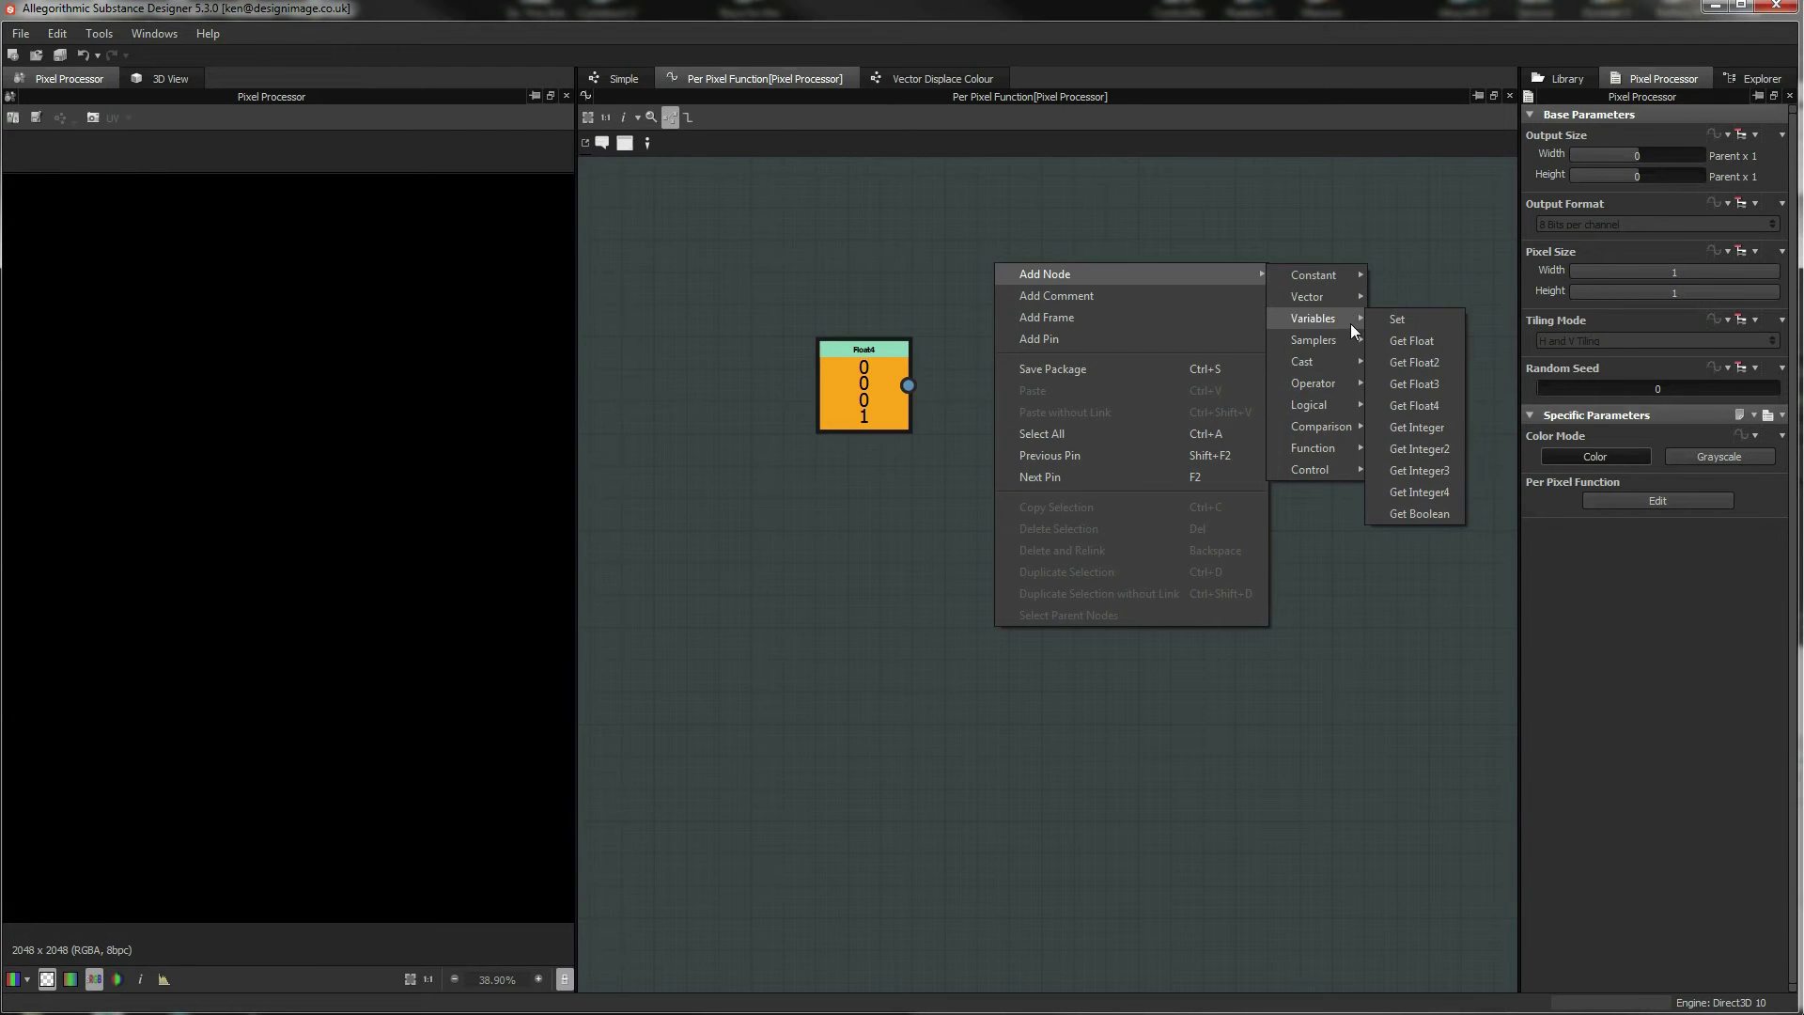
left_click(1414, 362)
left_click_drag(1038, 262, 918, 532)
left_click_drag(1024, 264, 829, 531)
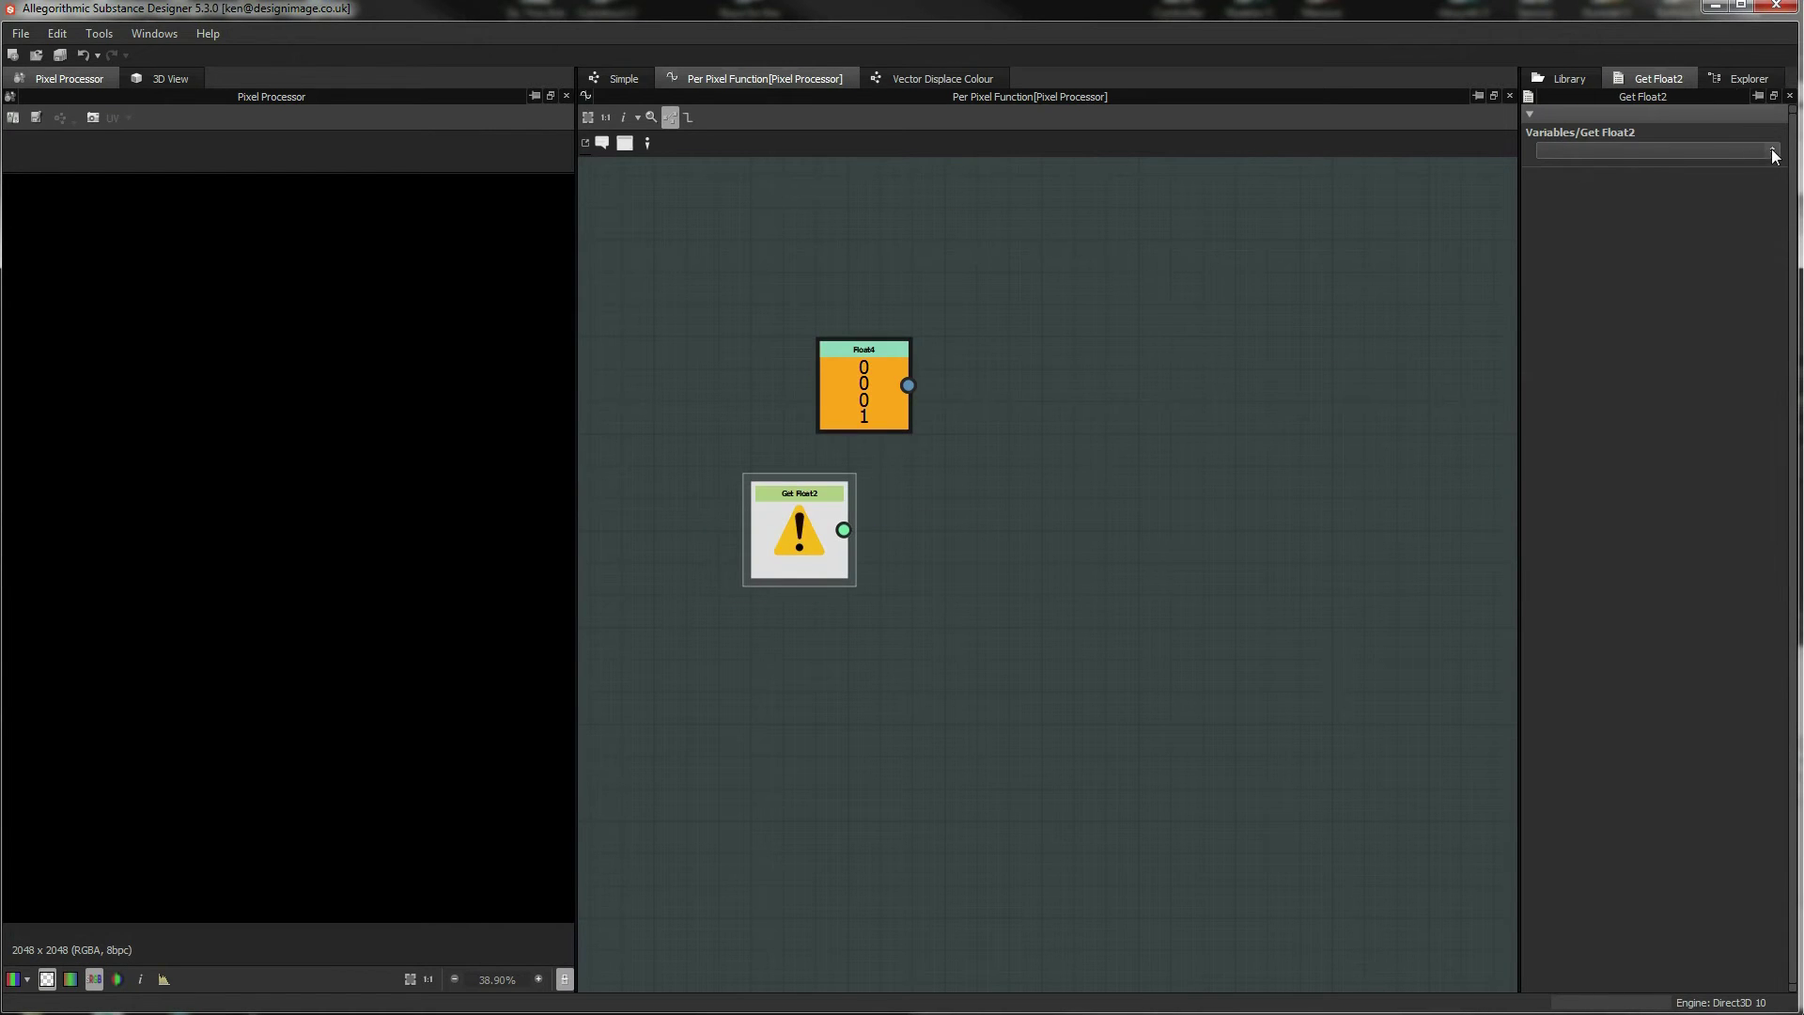
left_click(1774, 153)
left_click(1684, 205)
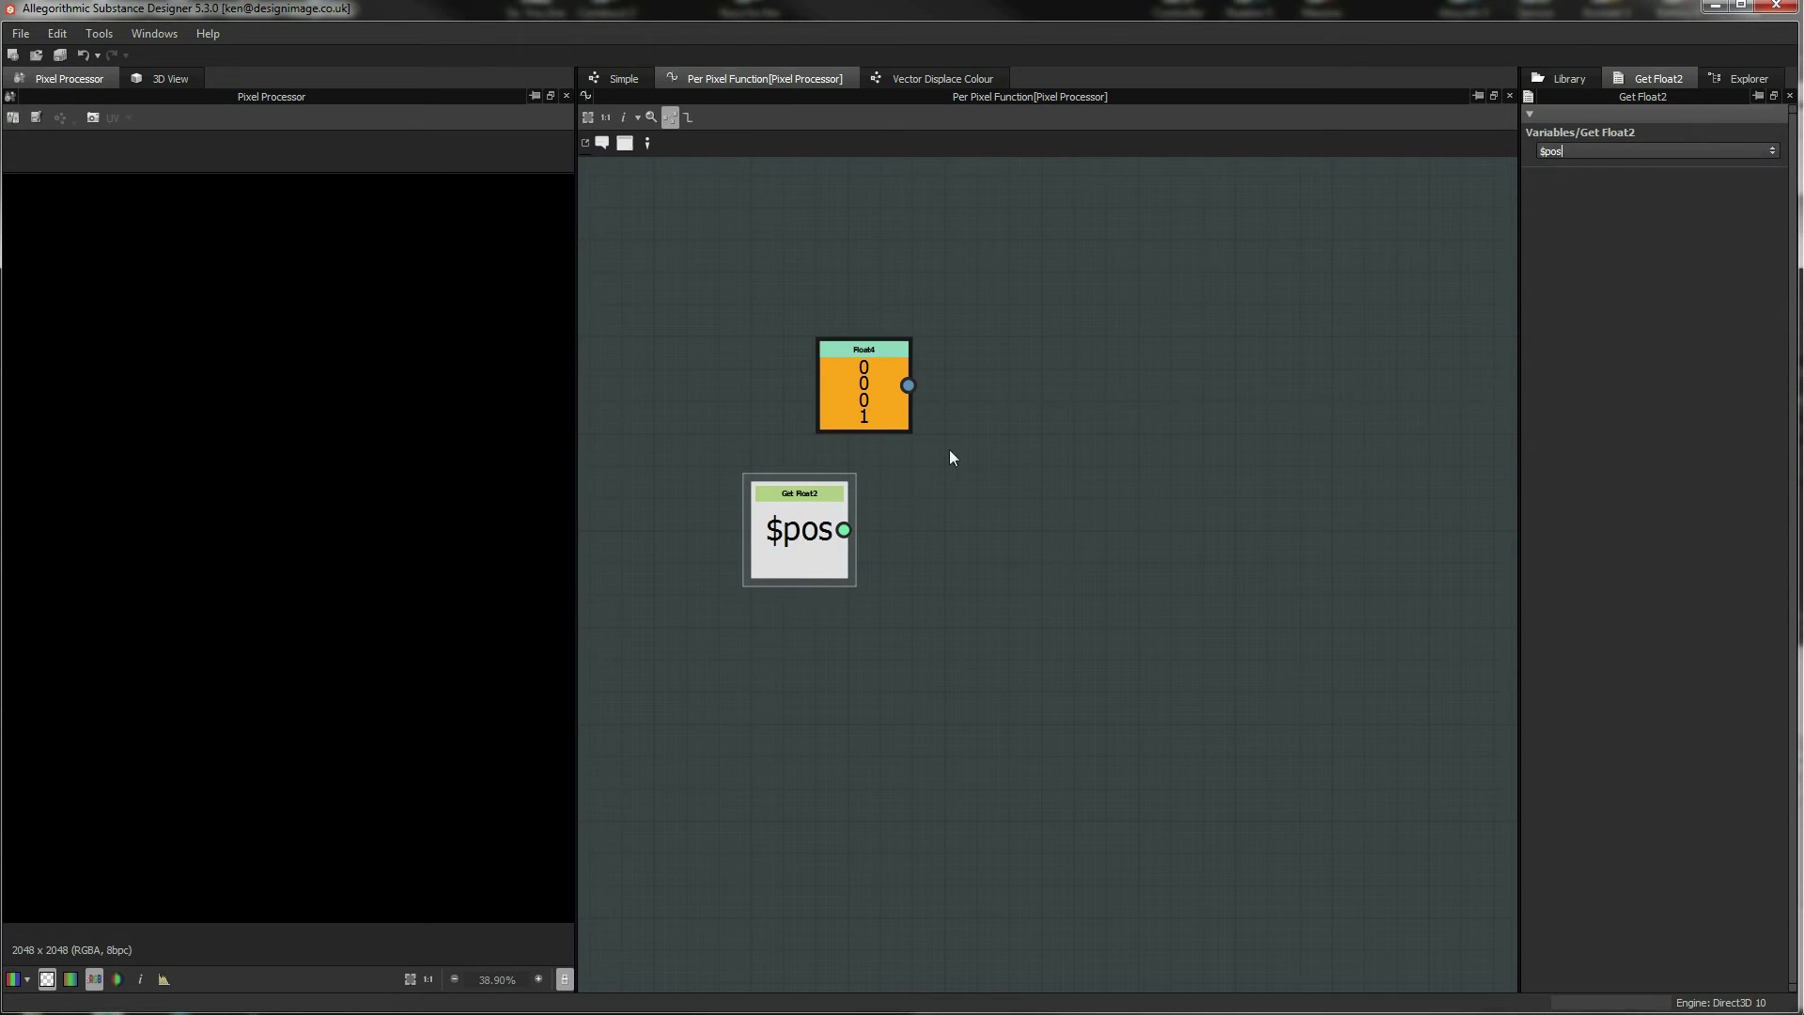
Rearrange the function graph so the Float4 node sits up and to the right of the $pos node.
left_click_drag(787, 523, 834, 540)
left_click_drag(863, 400, 961, 303)
left_click_drag(820, 568, 775, 471)
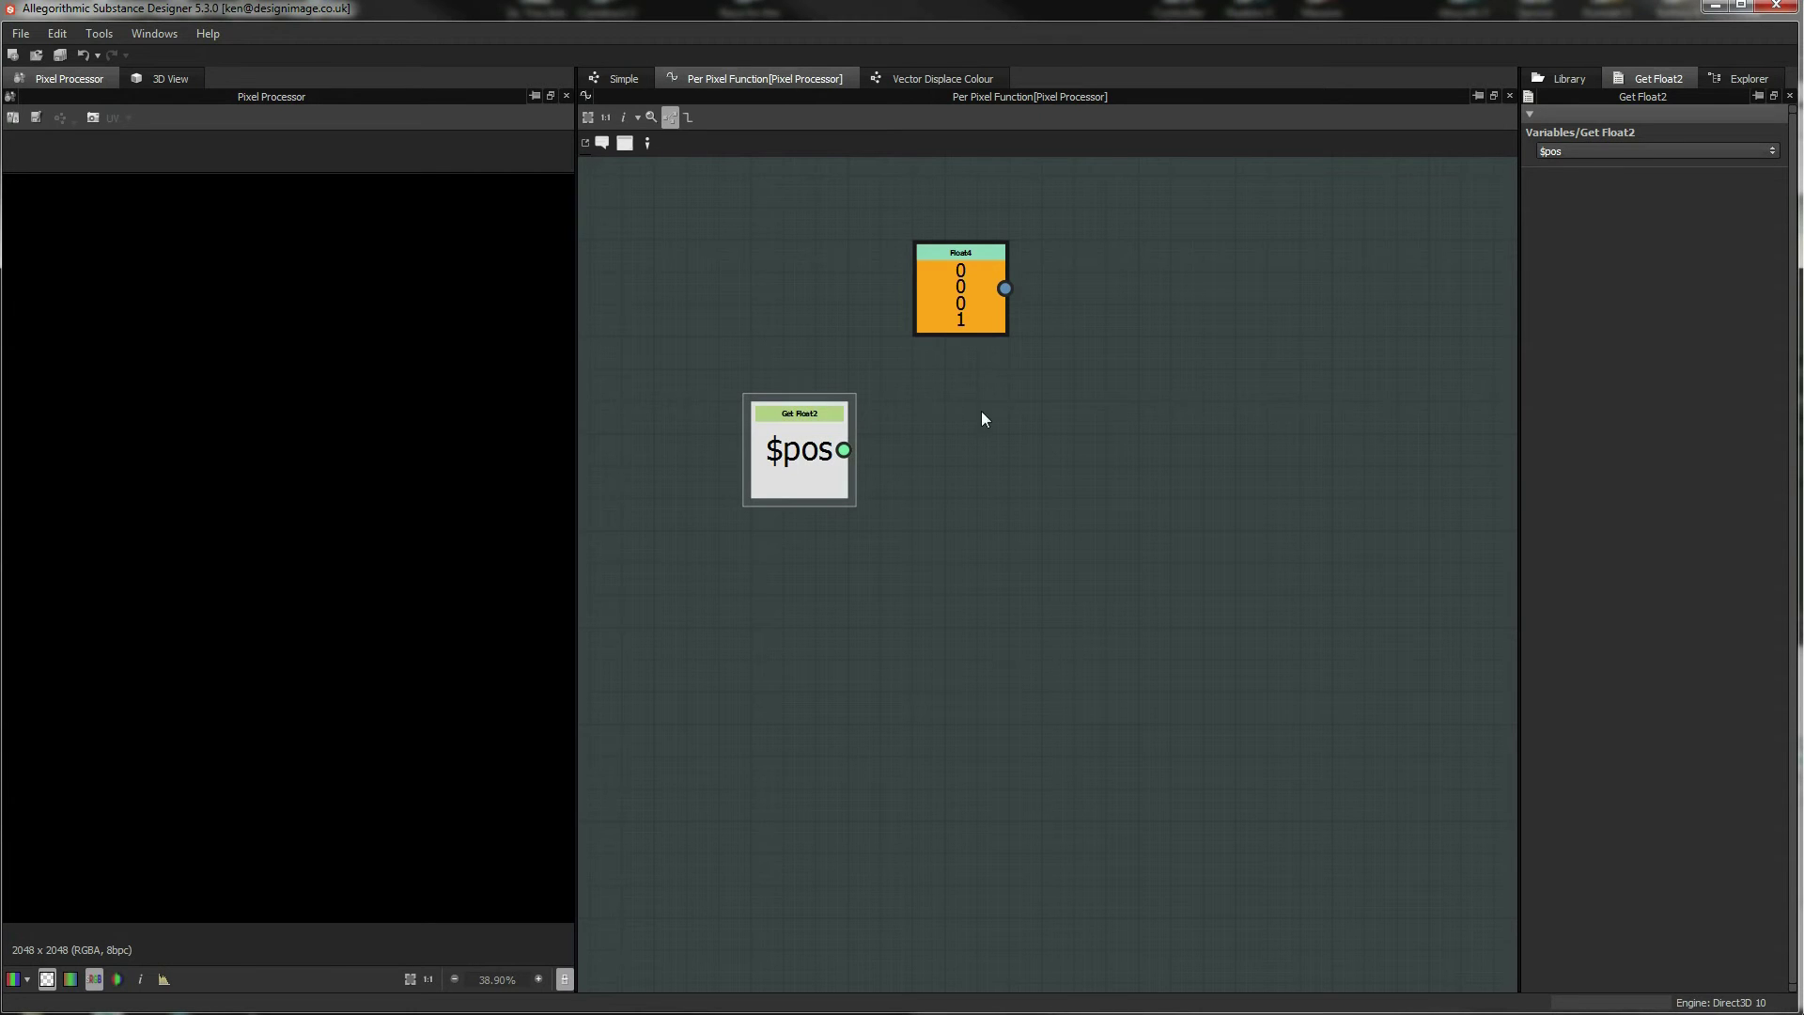
mouse_move(814, 452)
left_mouse_down()
mouse_move(846, 452)
mouse_move(800, 430)
mouse_move(799, 449)
left_mouse_up()
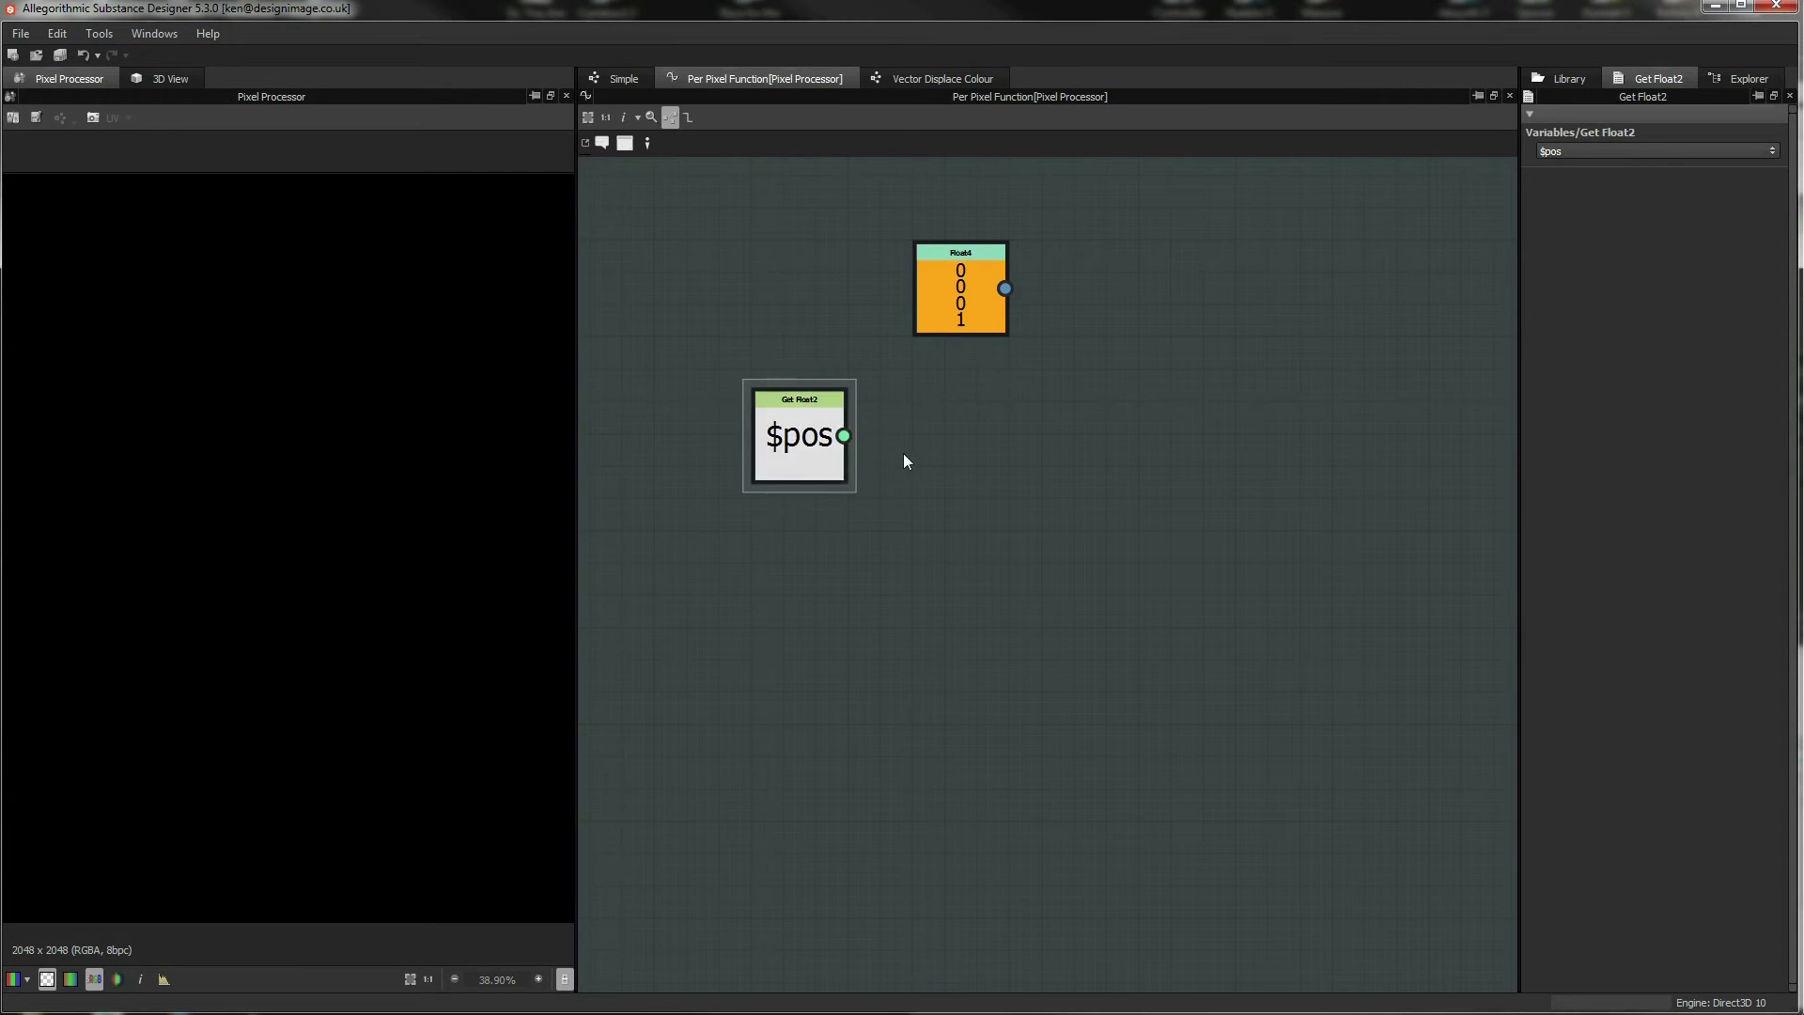
middle_click_drag(882, 434, 851, 477)
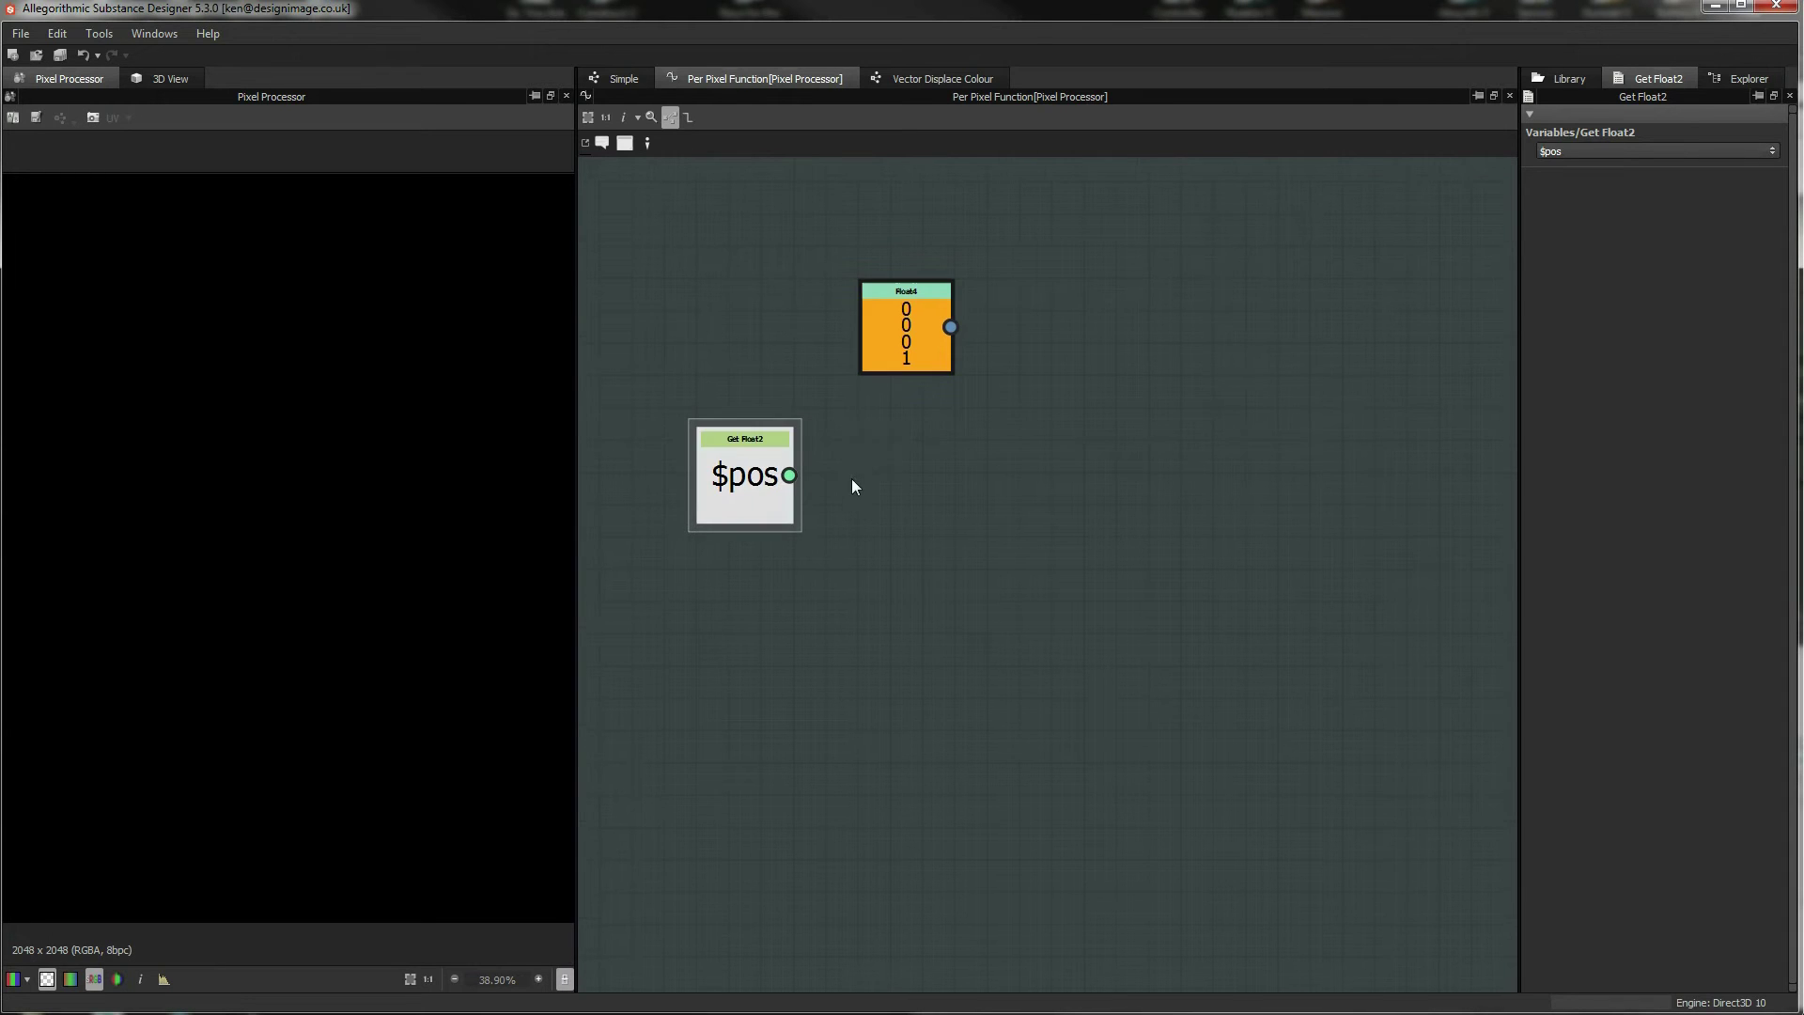
left_click(895, 347)
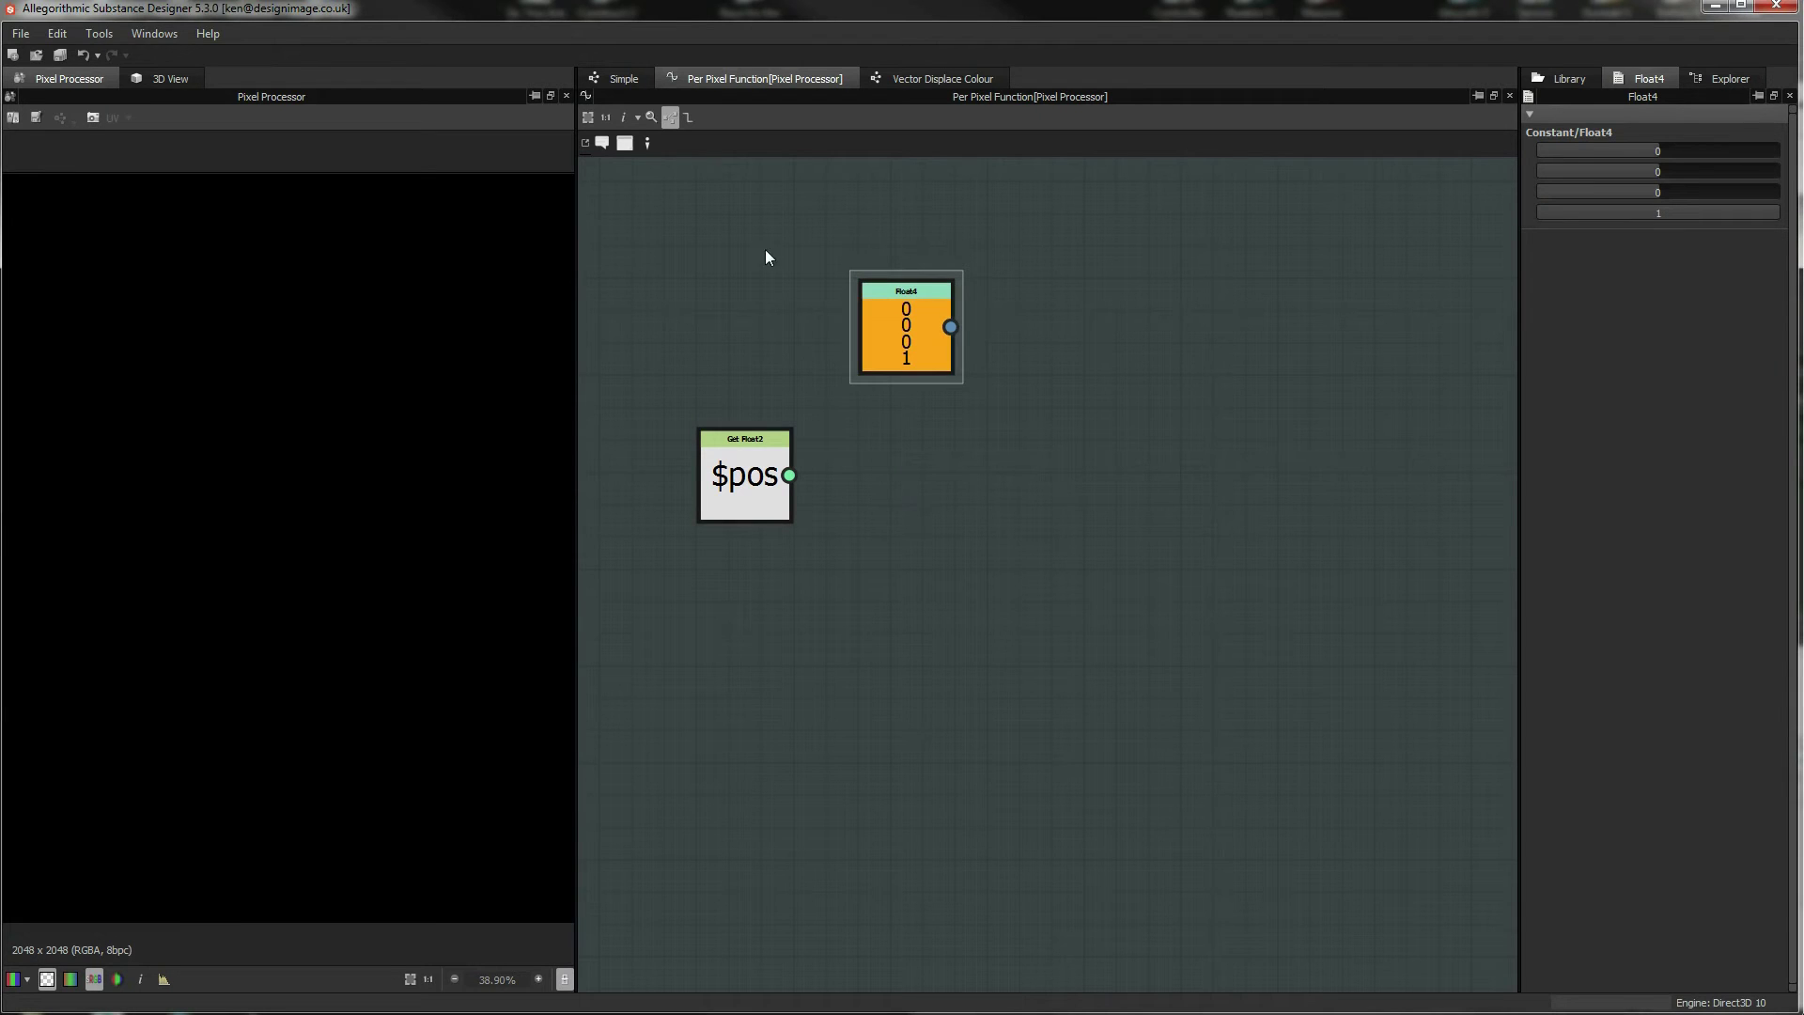
left_click_drag(910, 336, 942, 335)
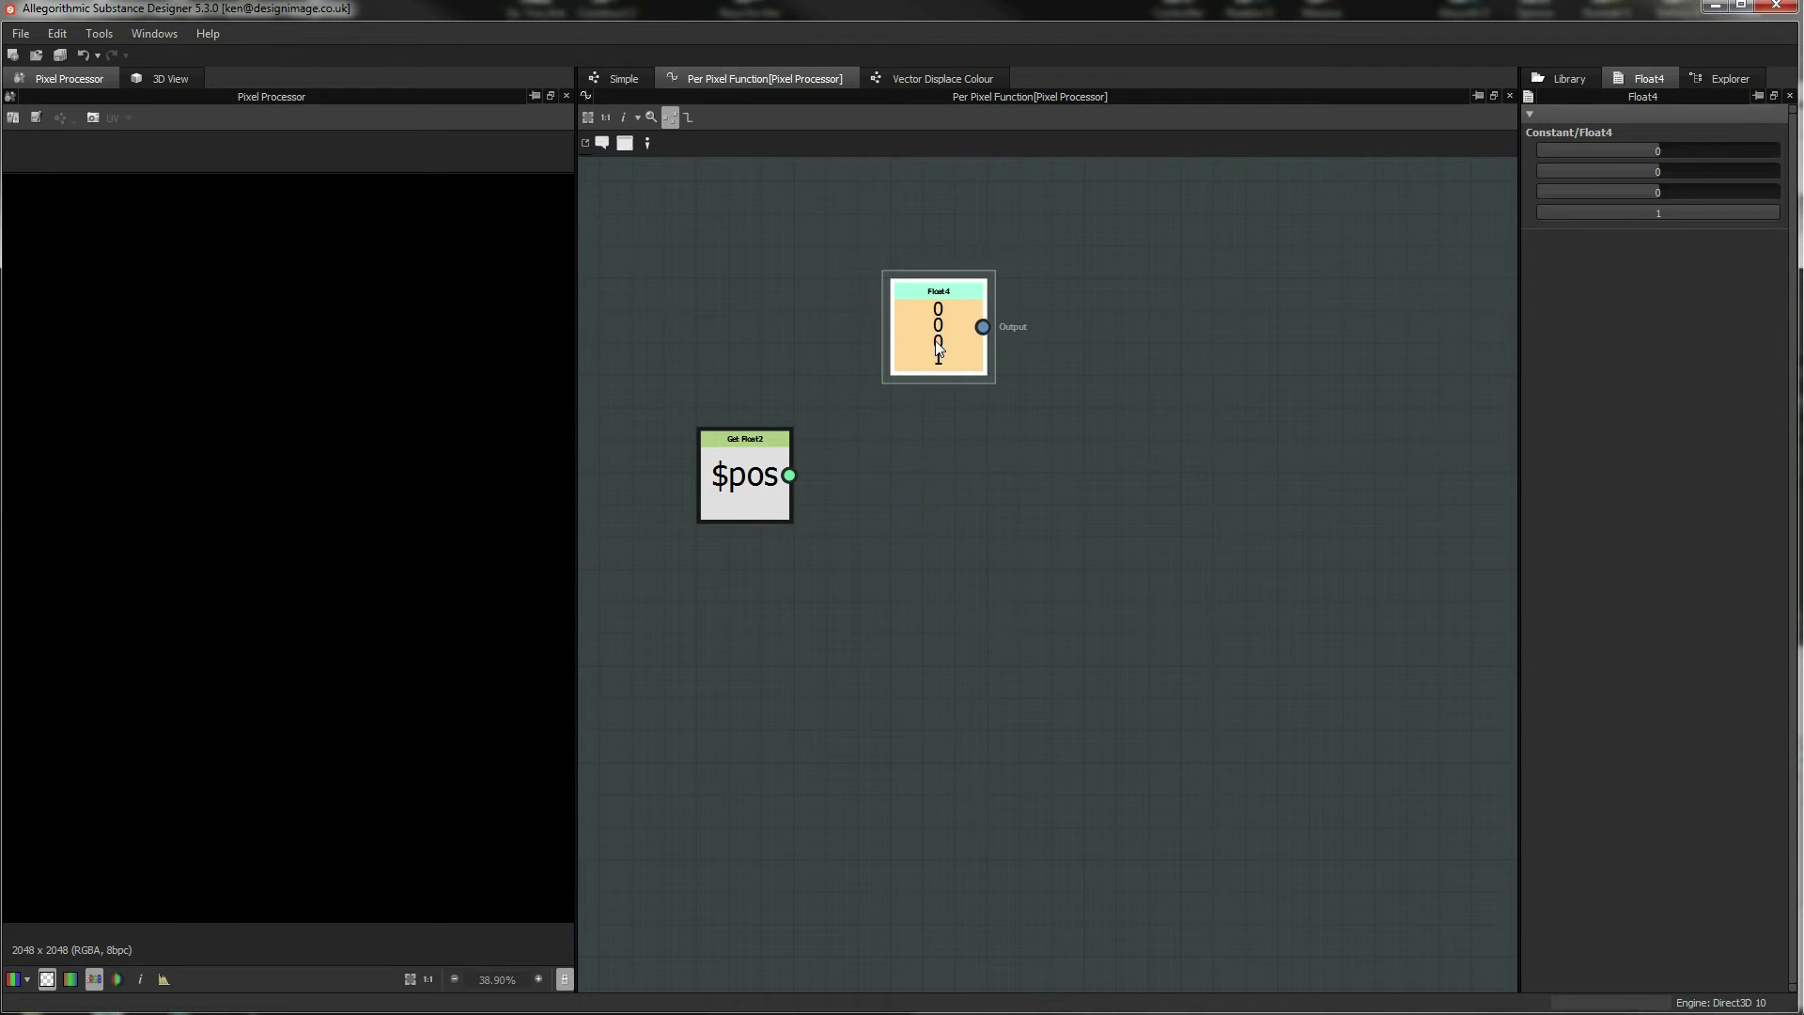
left_click(768, 480)
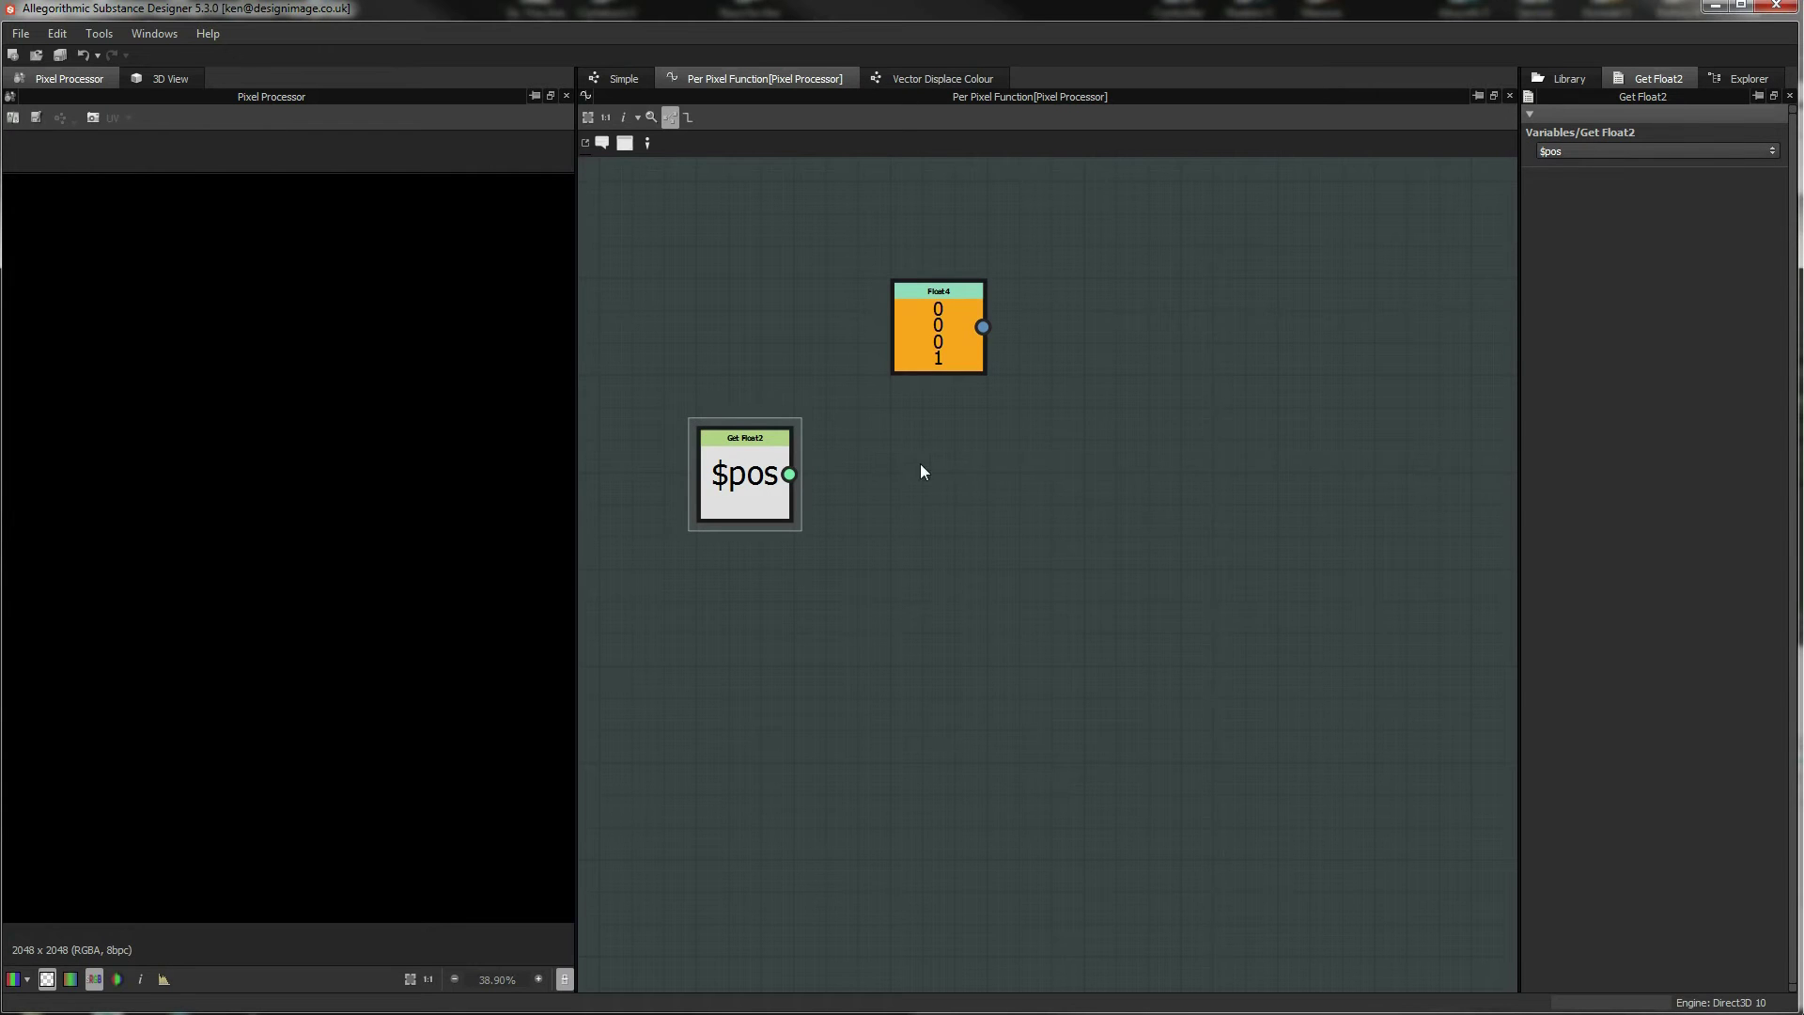
Add a Sample Color sampler node and place it to the right of the $pos node.
right_click(947, 434)
mouse_move(1008, 444)
mouse_move(1299, 505)
left_click(1358, 532)
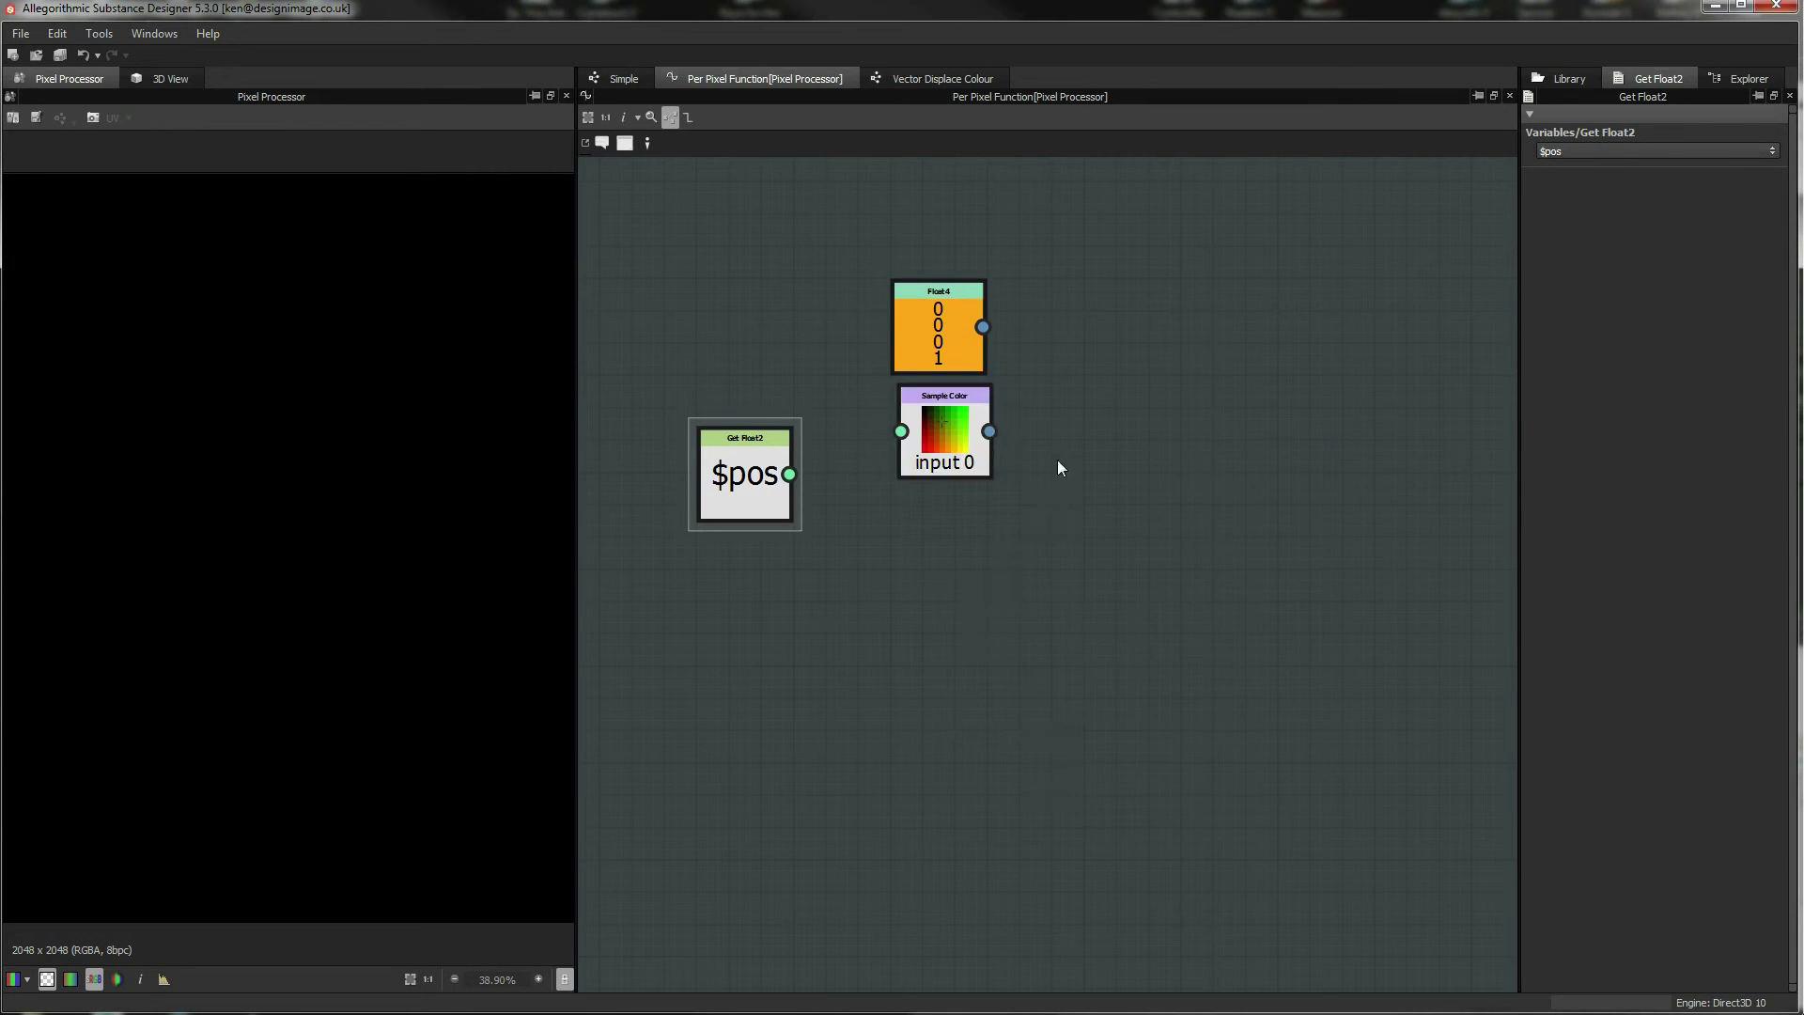
left_click_drag(940, 427, 1001, 494)
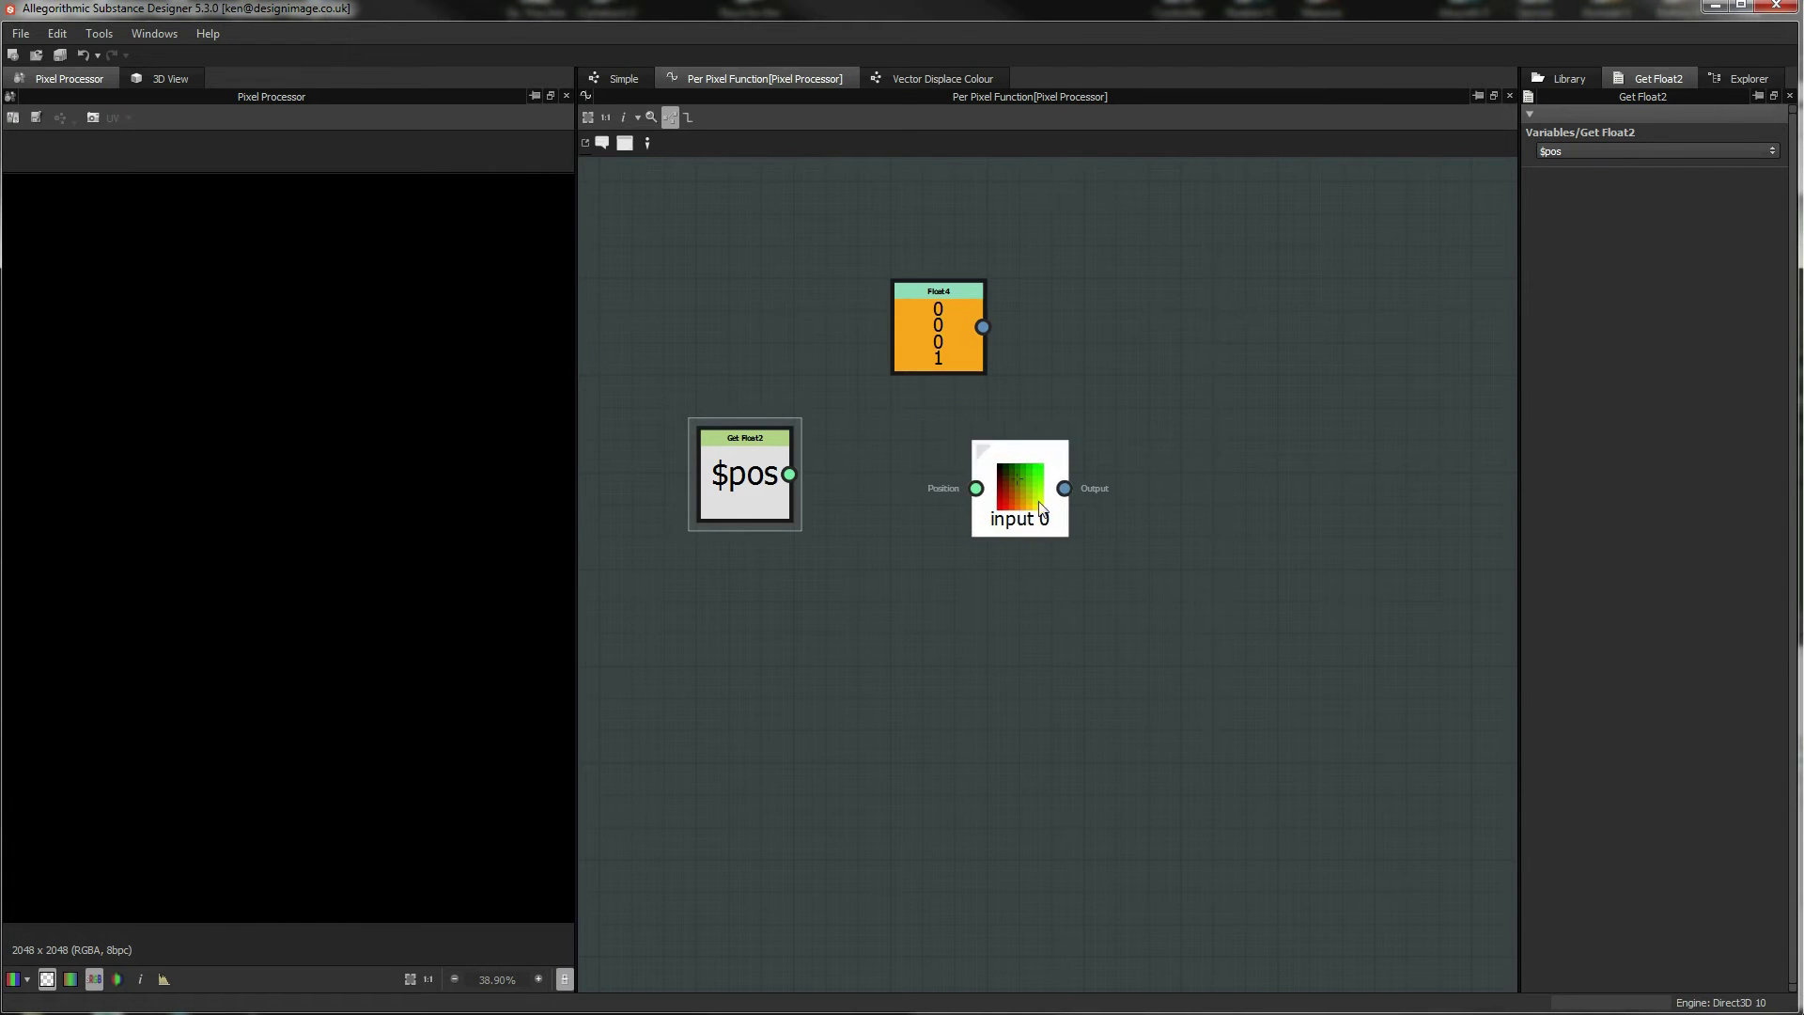
Connect $pos to the Sample Color node's Position input and make Sample Color the function's output node.
left_click_drag(1072, 492, 1178, 458)
right_click(1176, 452)
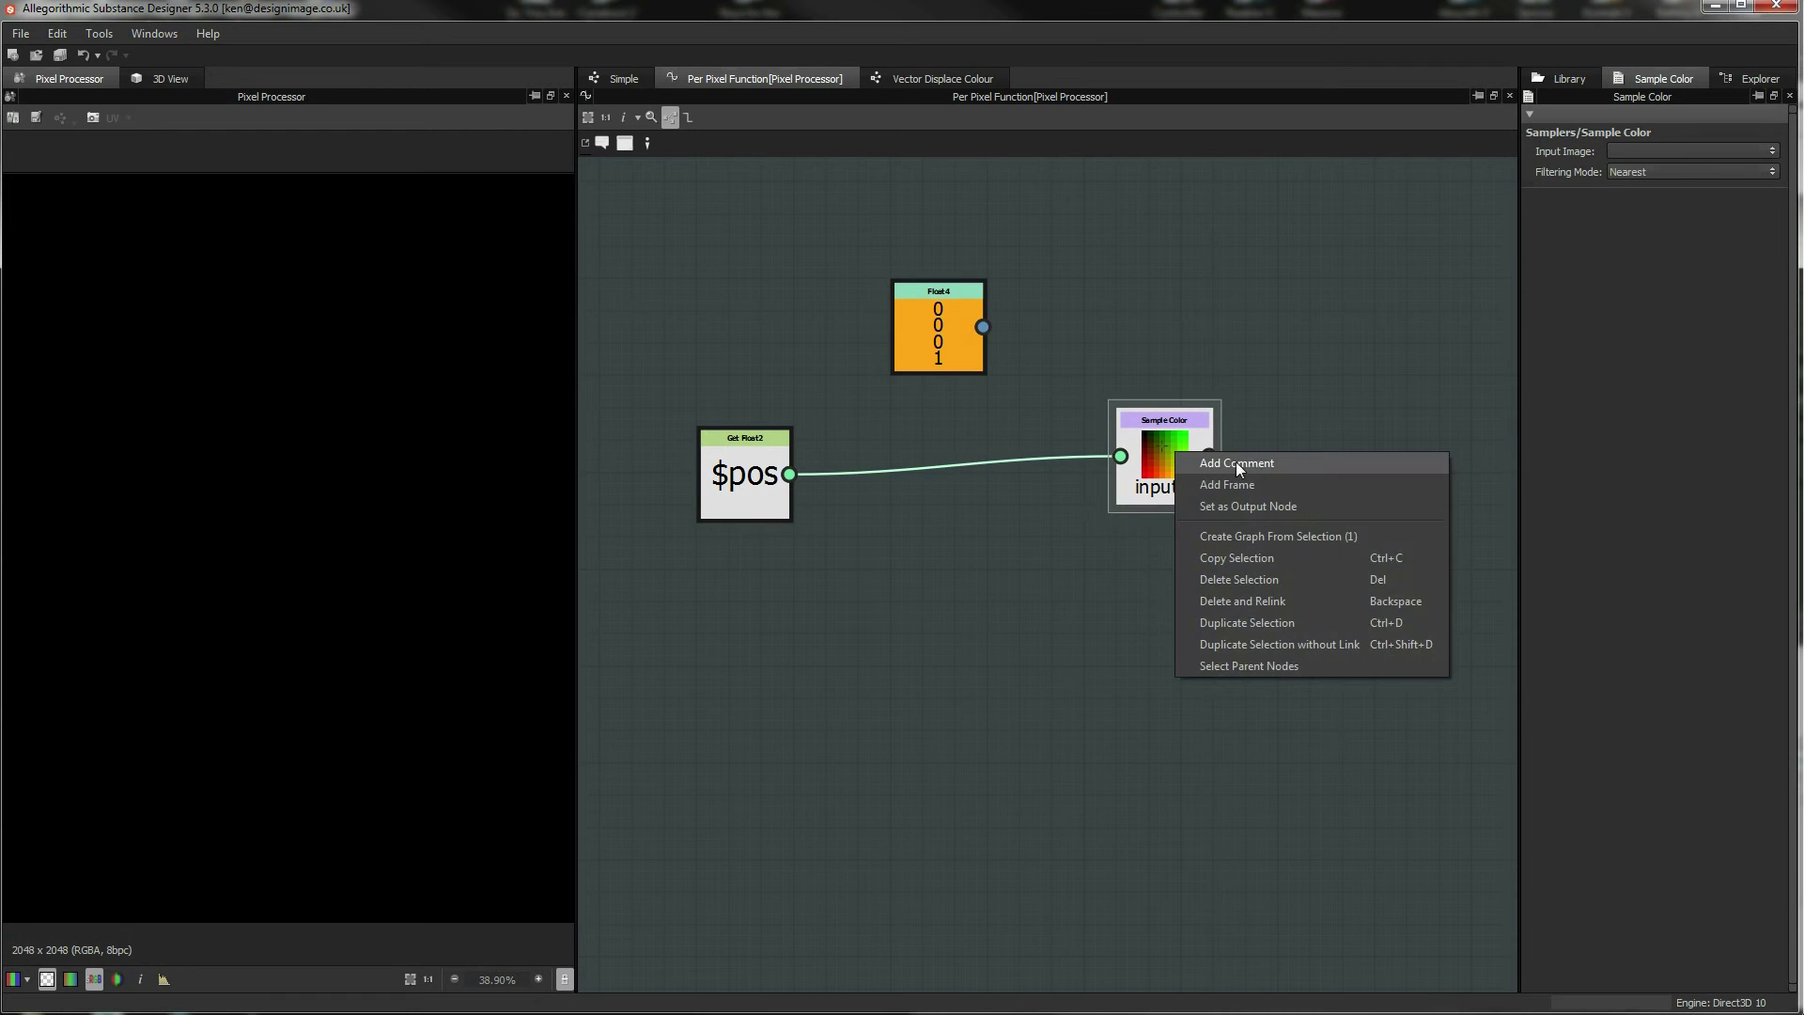
left_click(1247, 507)
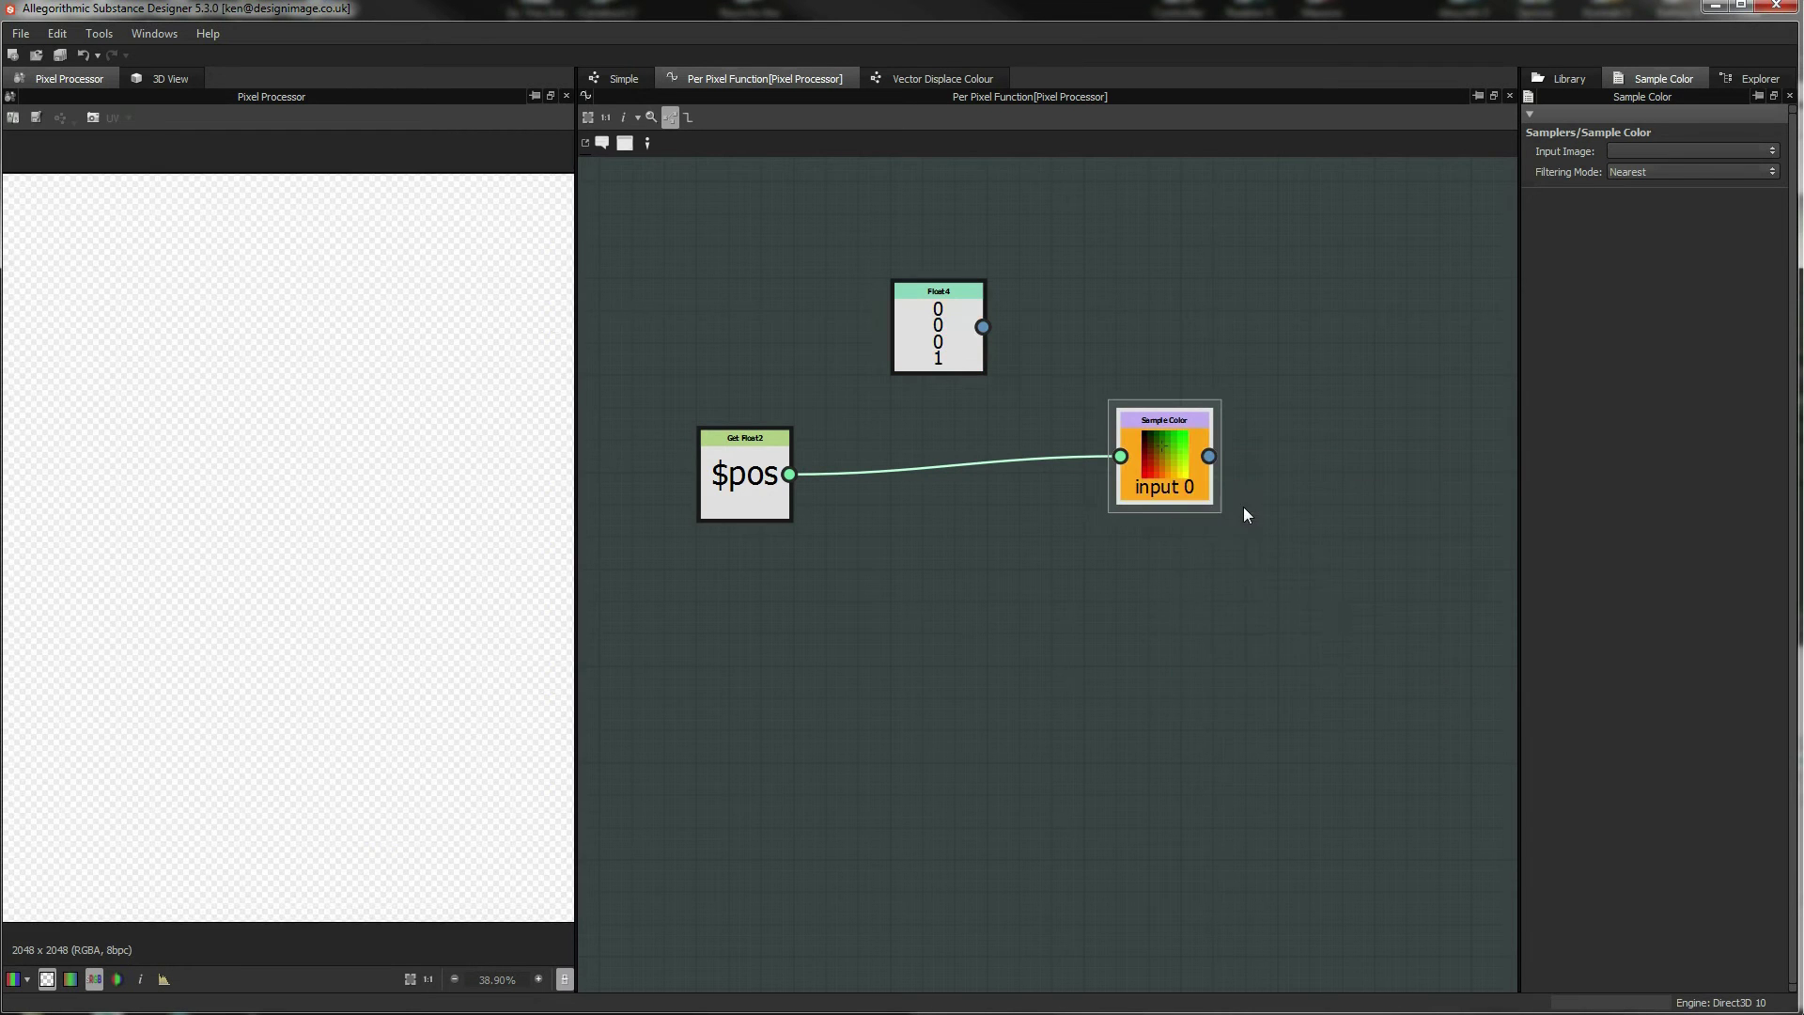
In the Simple graph, connect Tile Random Color to the Pixel Processor's first input and return to the per-pixel function.
left_click(615, 78)
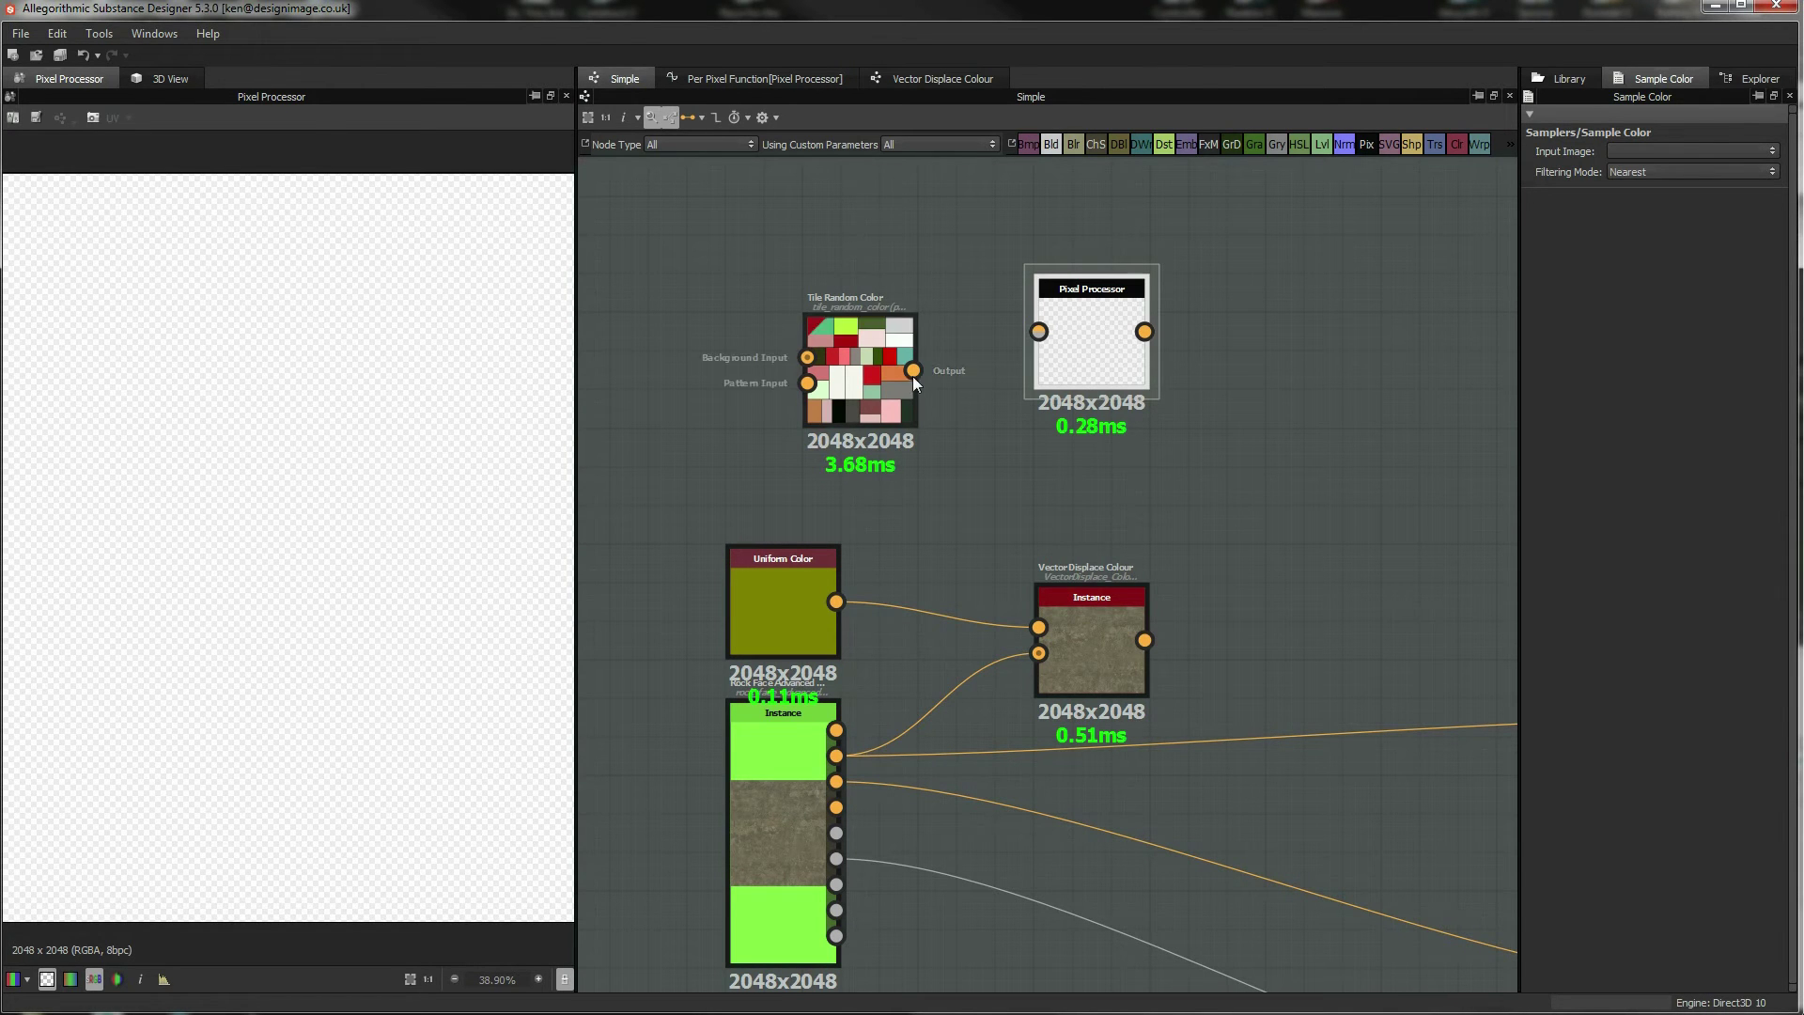
left_click_drag(1041, 338, 1105, 354)
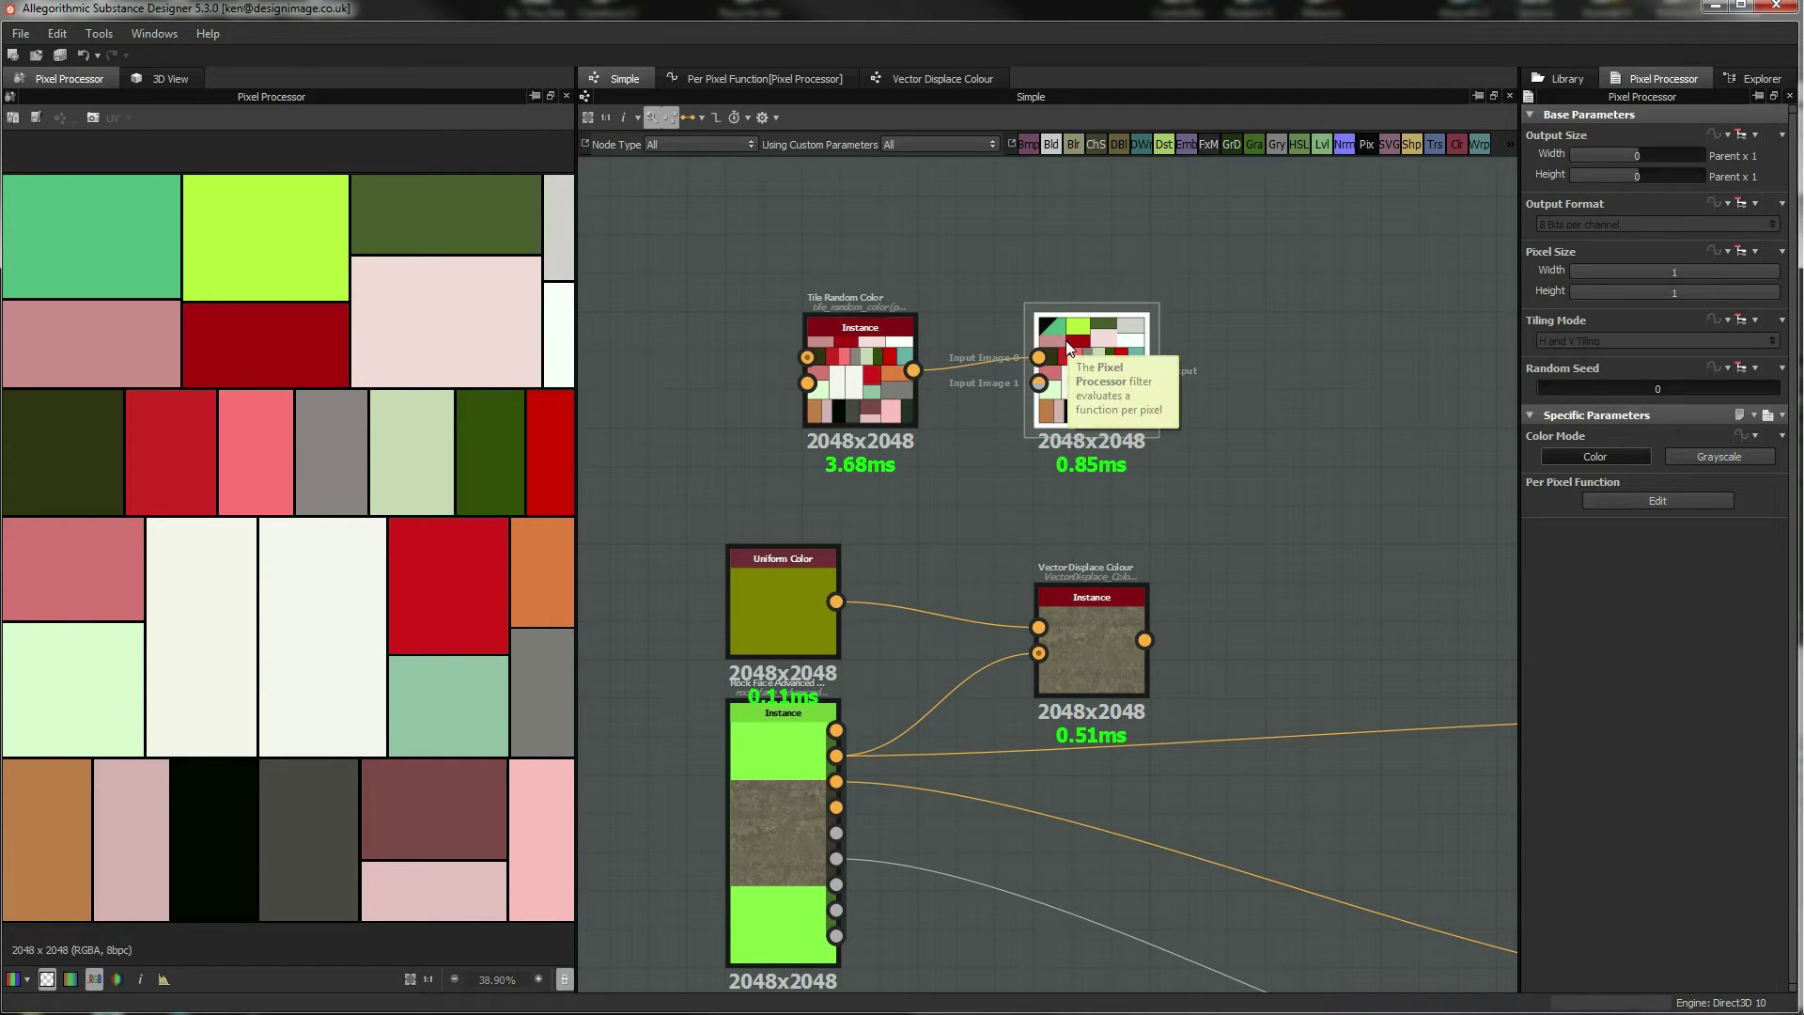
left_click(769, 80)
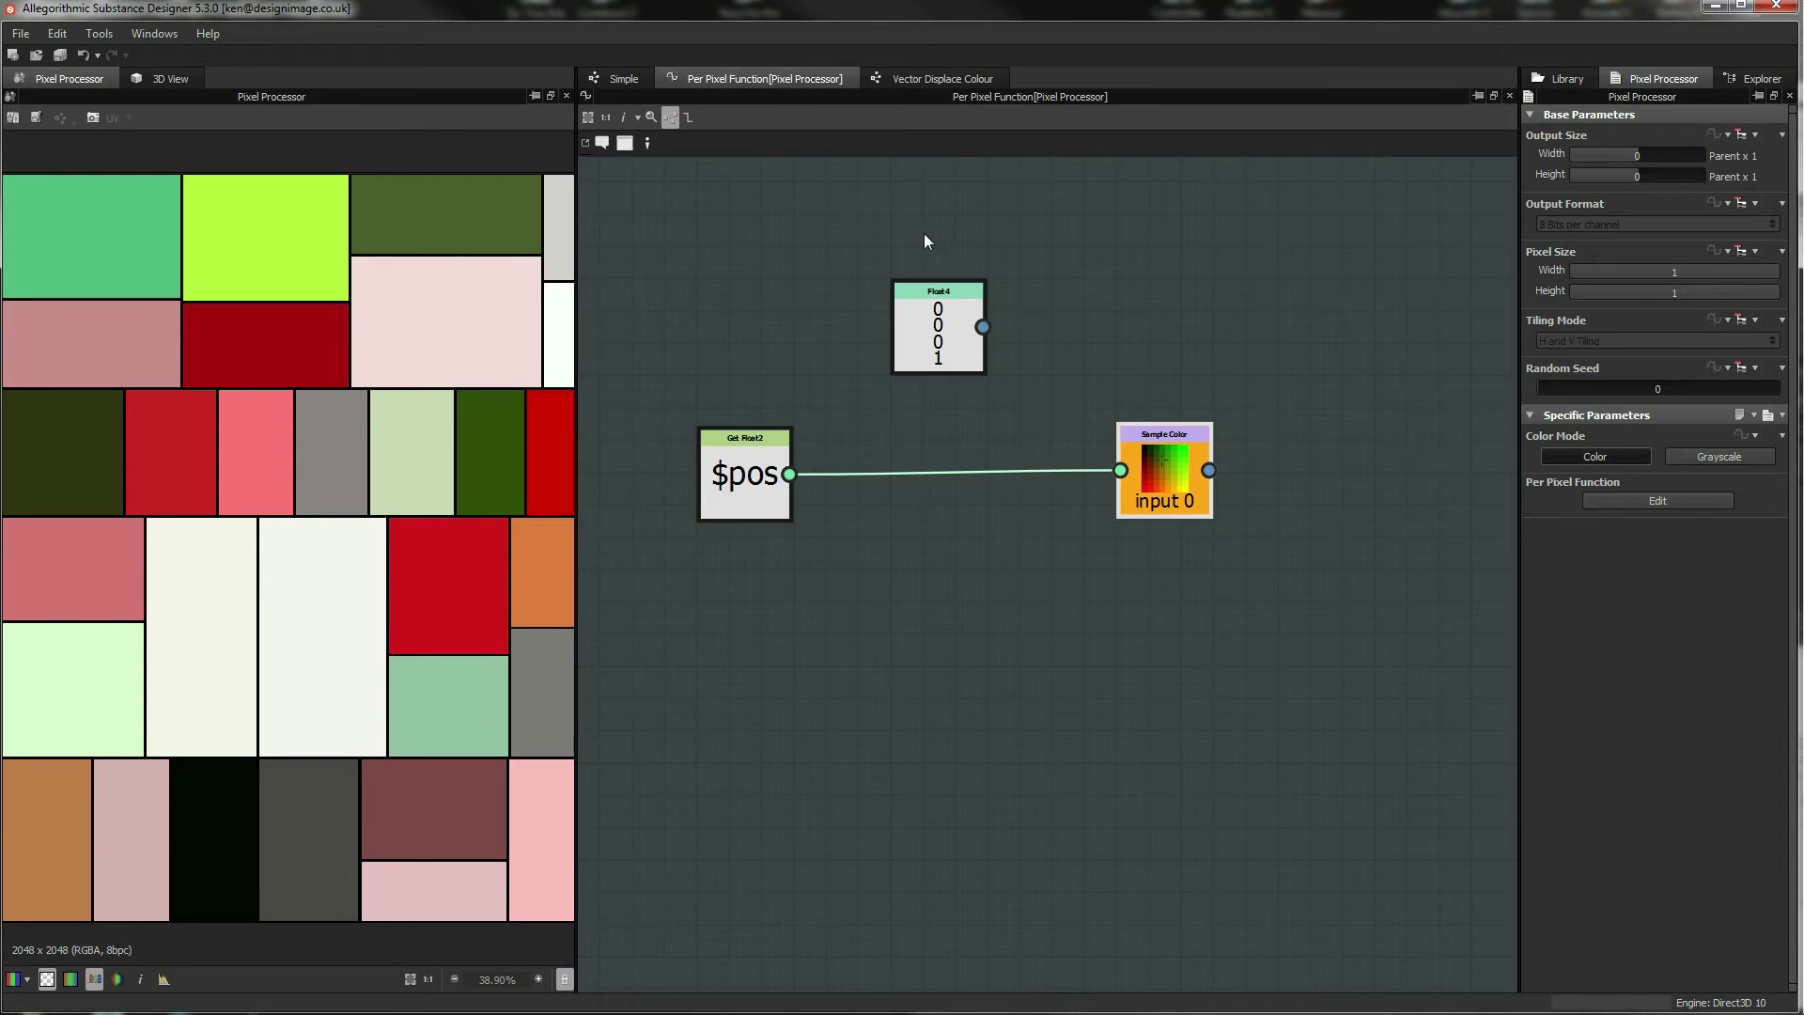
Move the $pos node closer to the Sample Color node and review the settings of both nodes.
left_click_drag(759, 463, 823, 476)
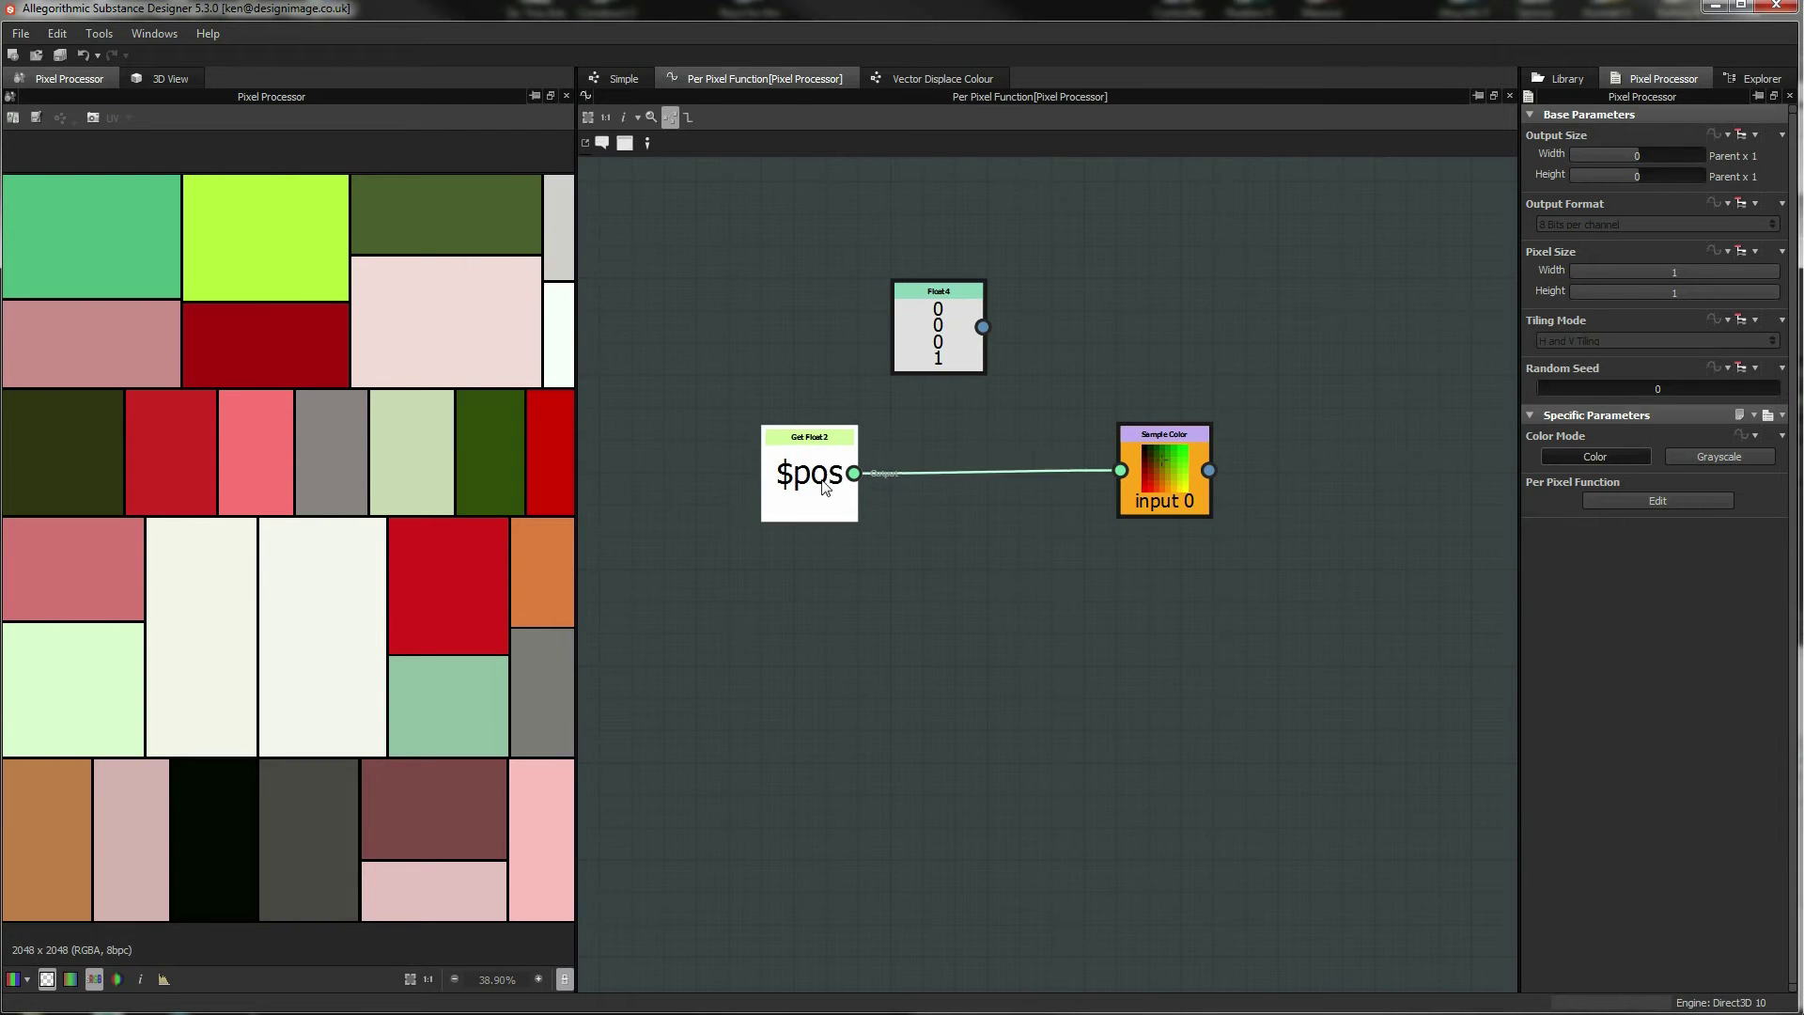
left_click_drag(818, 462, 832, 444)
left_click(1098, 454)
left_click(1105, 461)
middle_click_drag(1083, 364, 1111, 404)
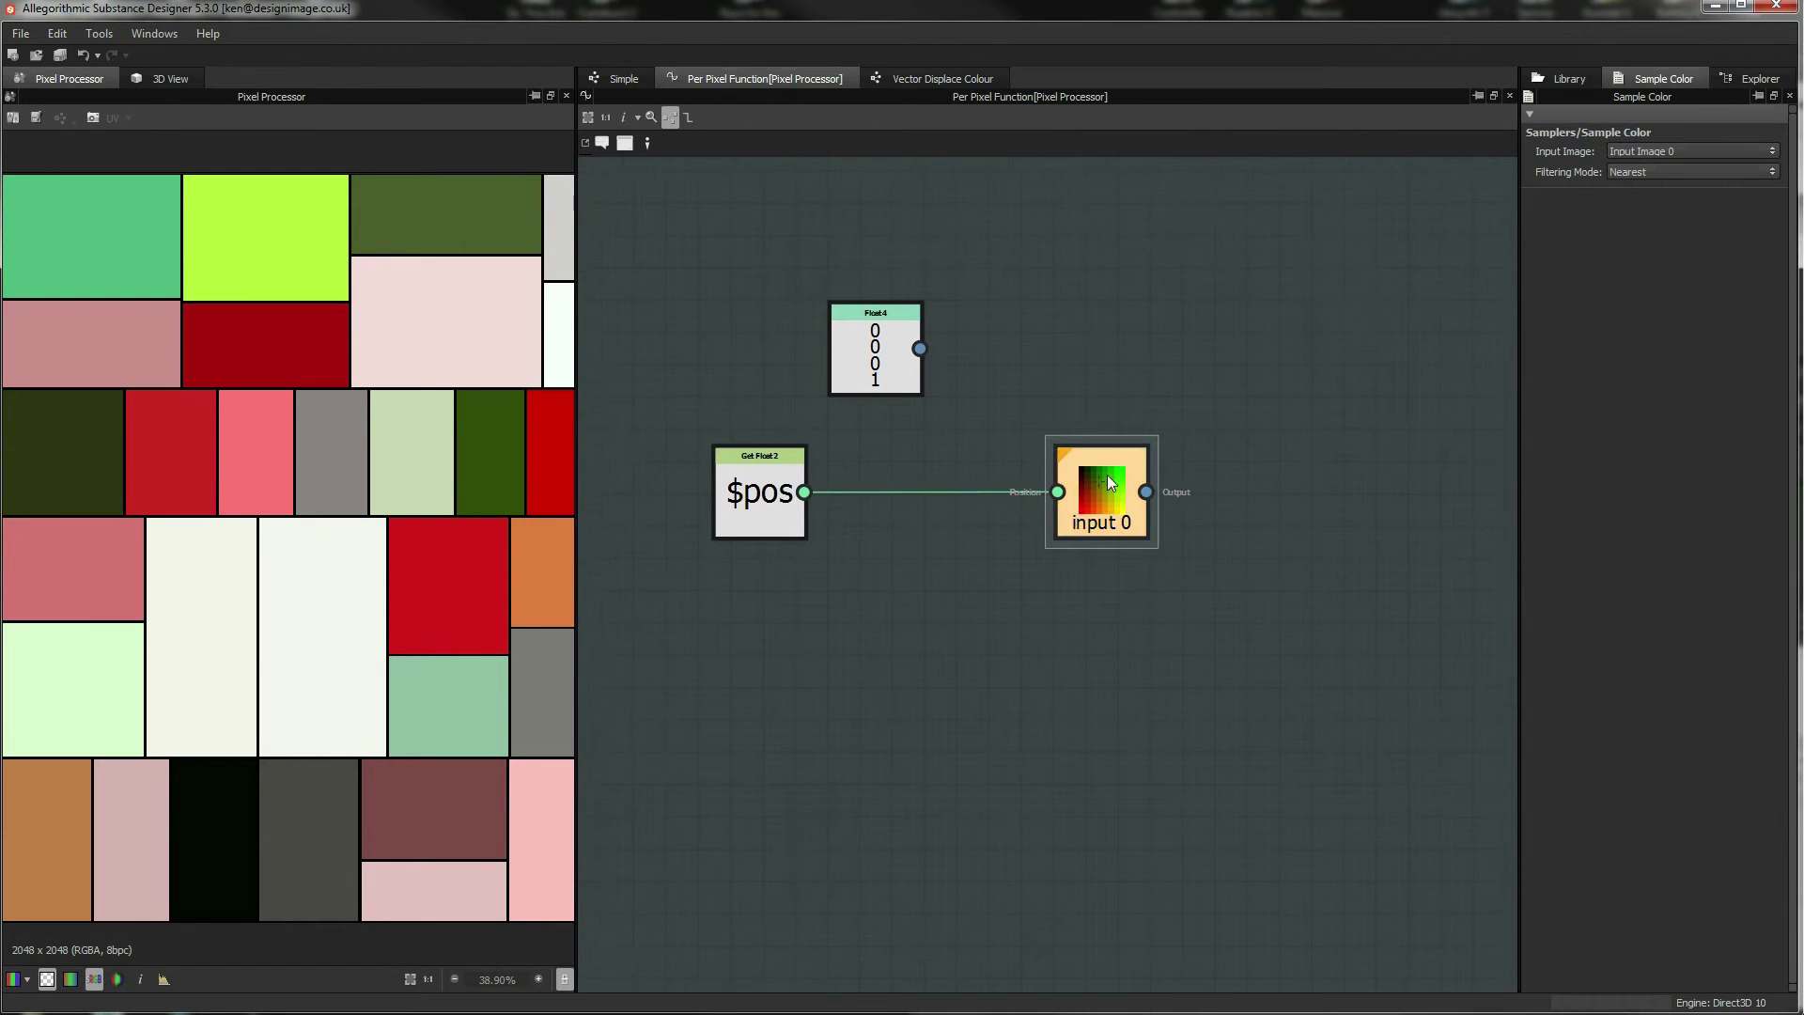
left_click_drag(768, 489, 755, 490)
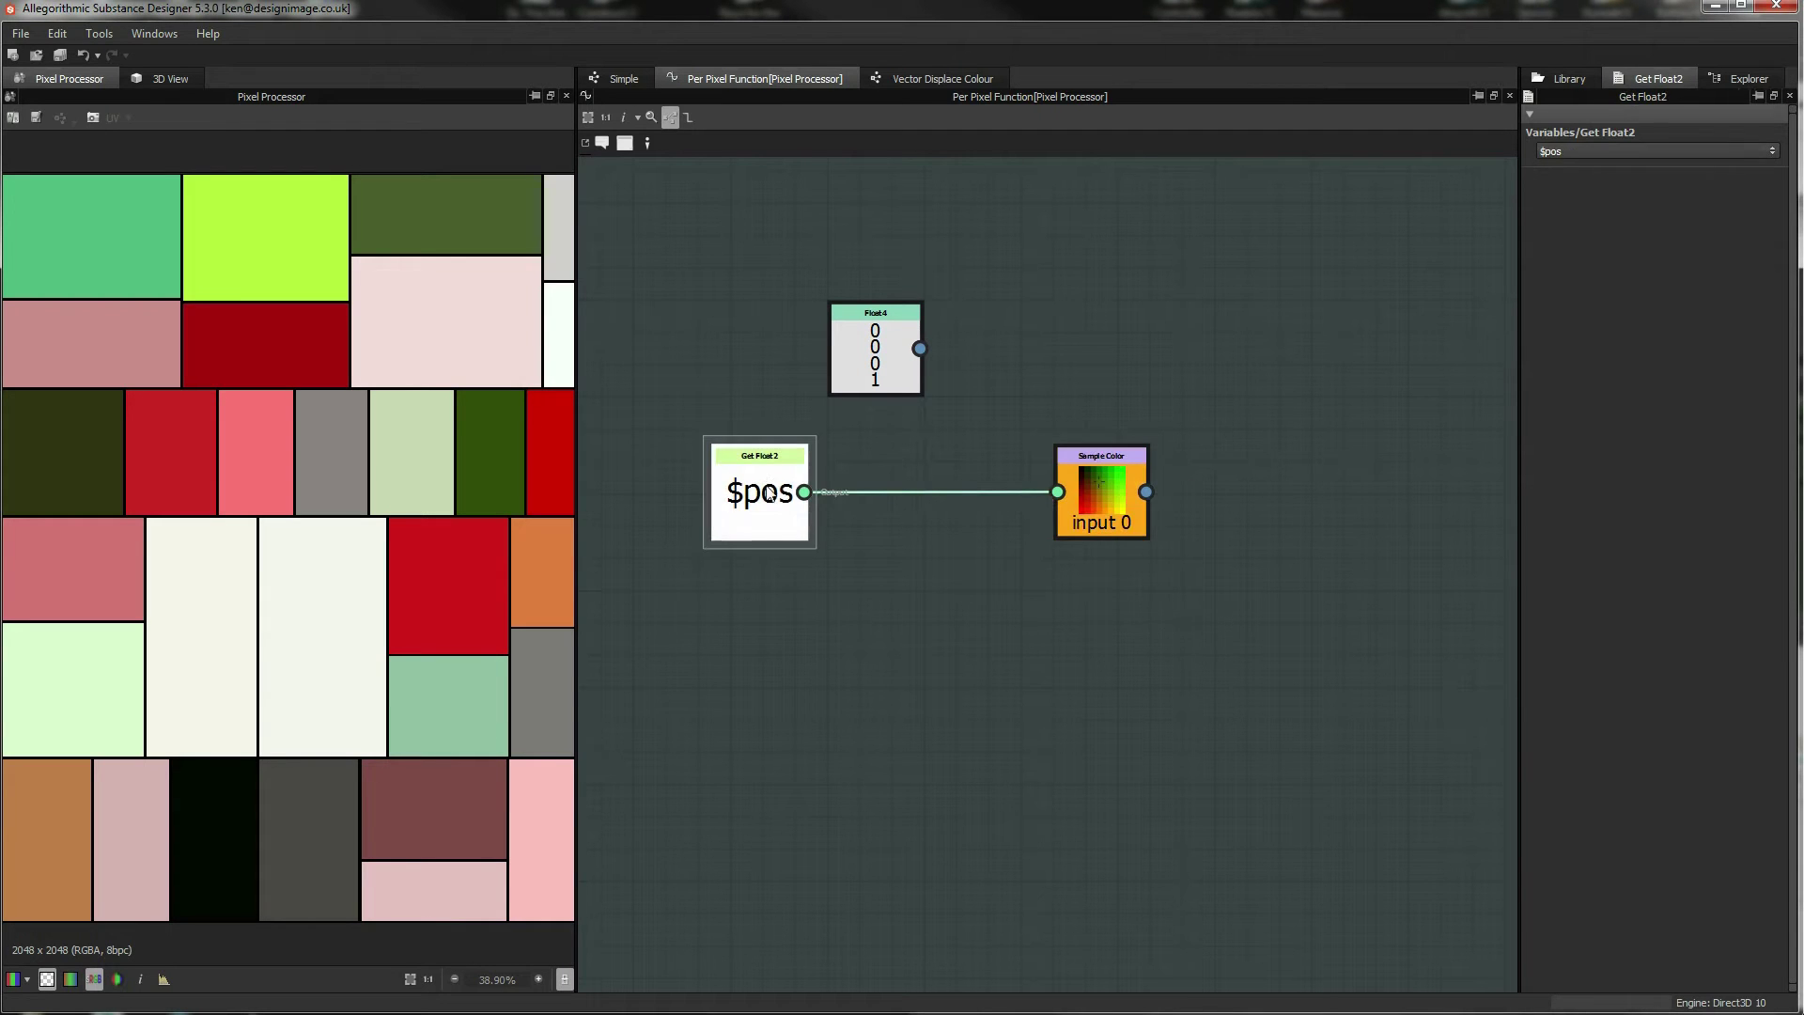
left_click(1095, 480)
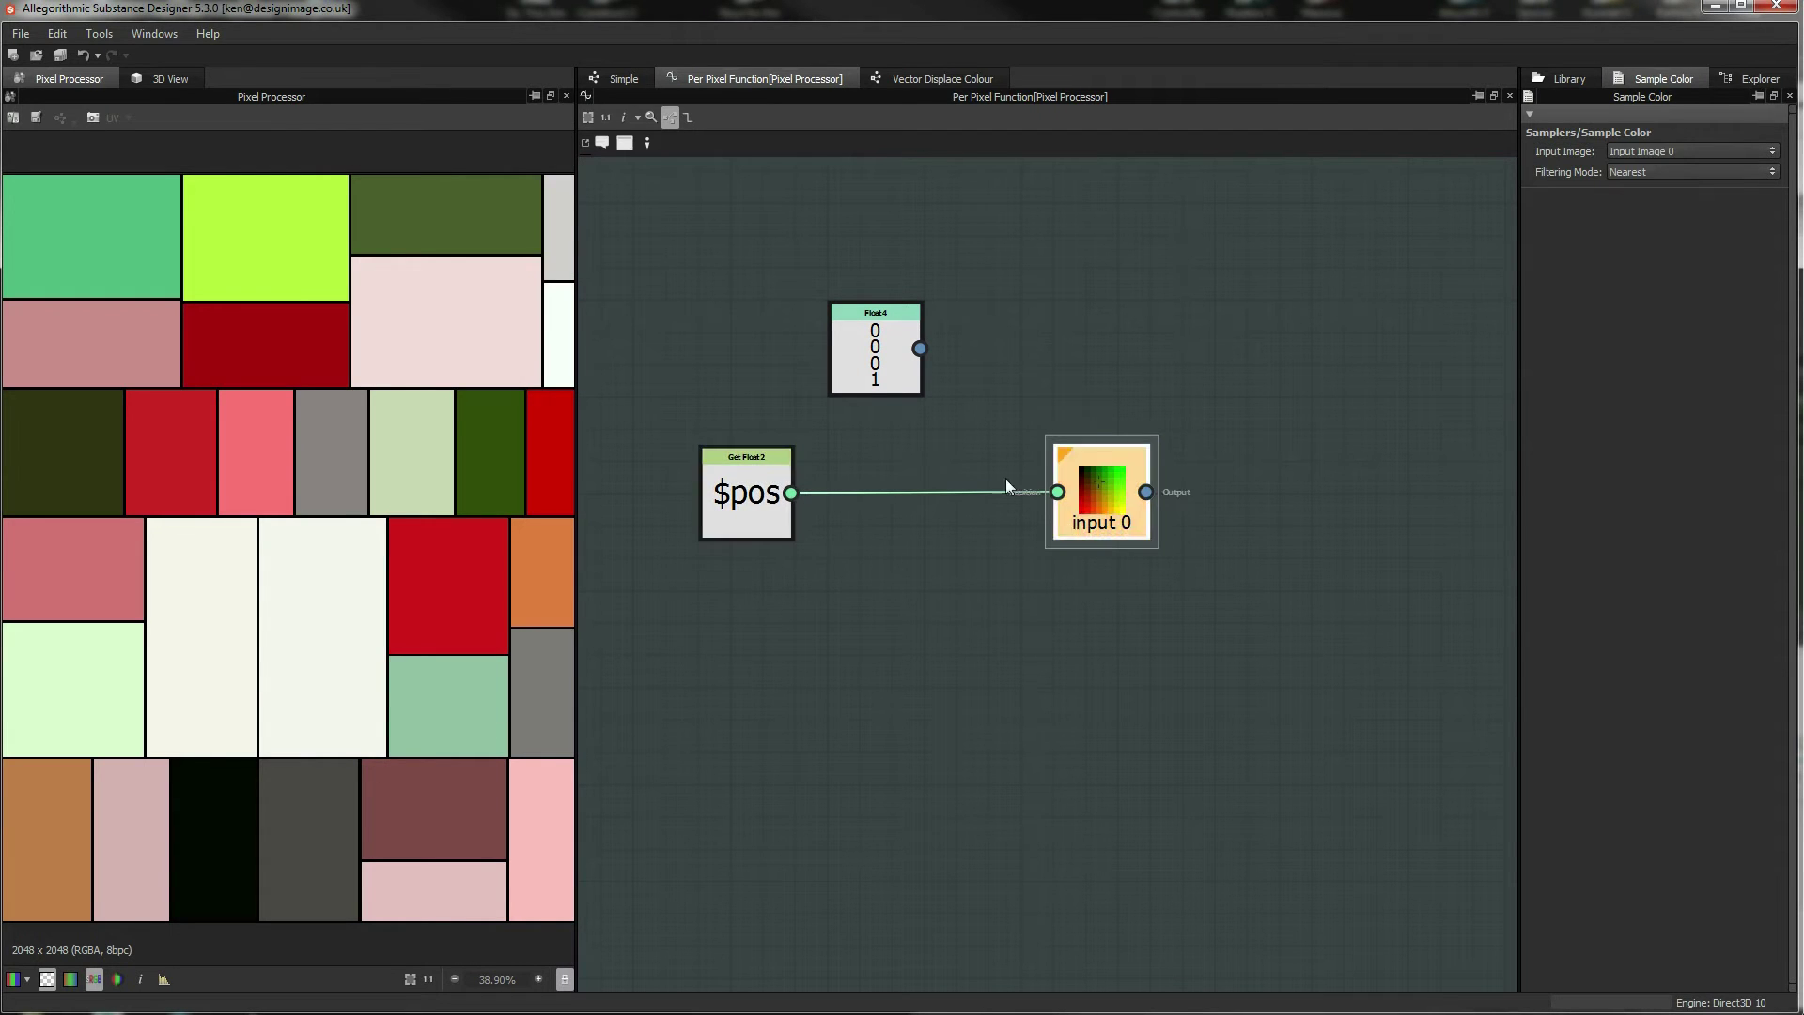
left_click(747, 494)
left_click(1086, 487)
middle_click_drag(1110, 379, 1092, 387)
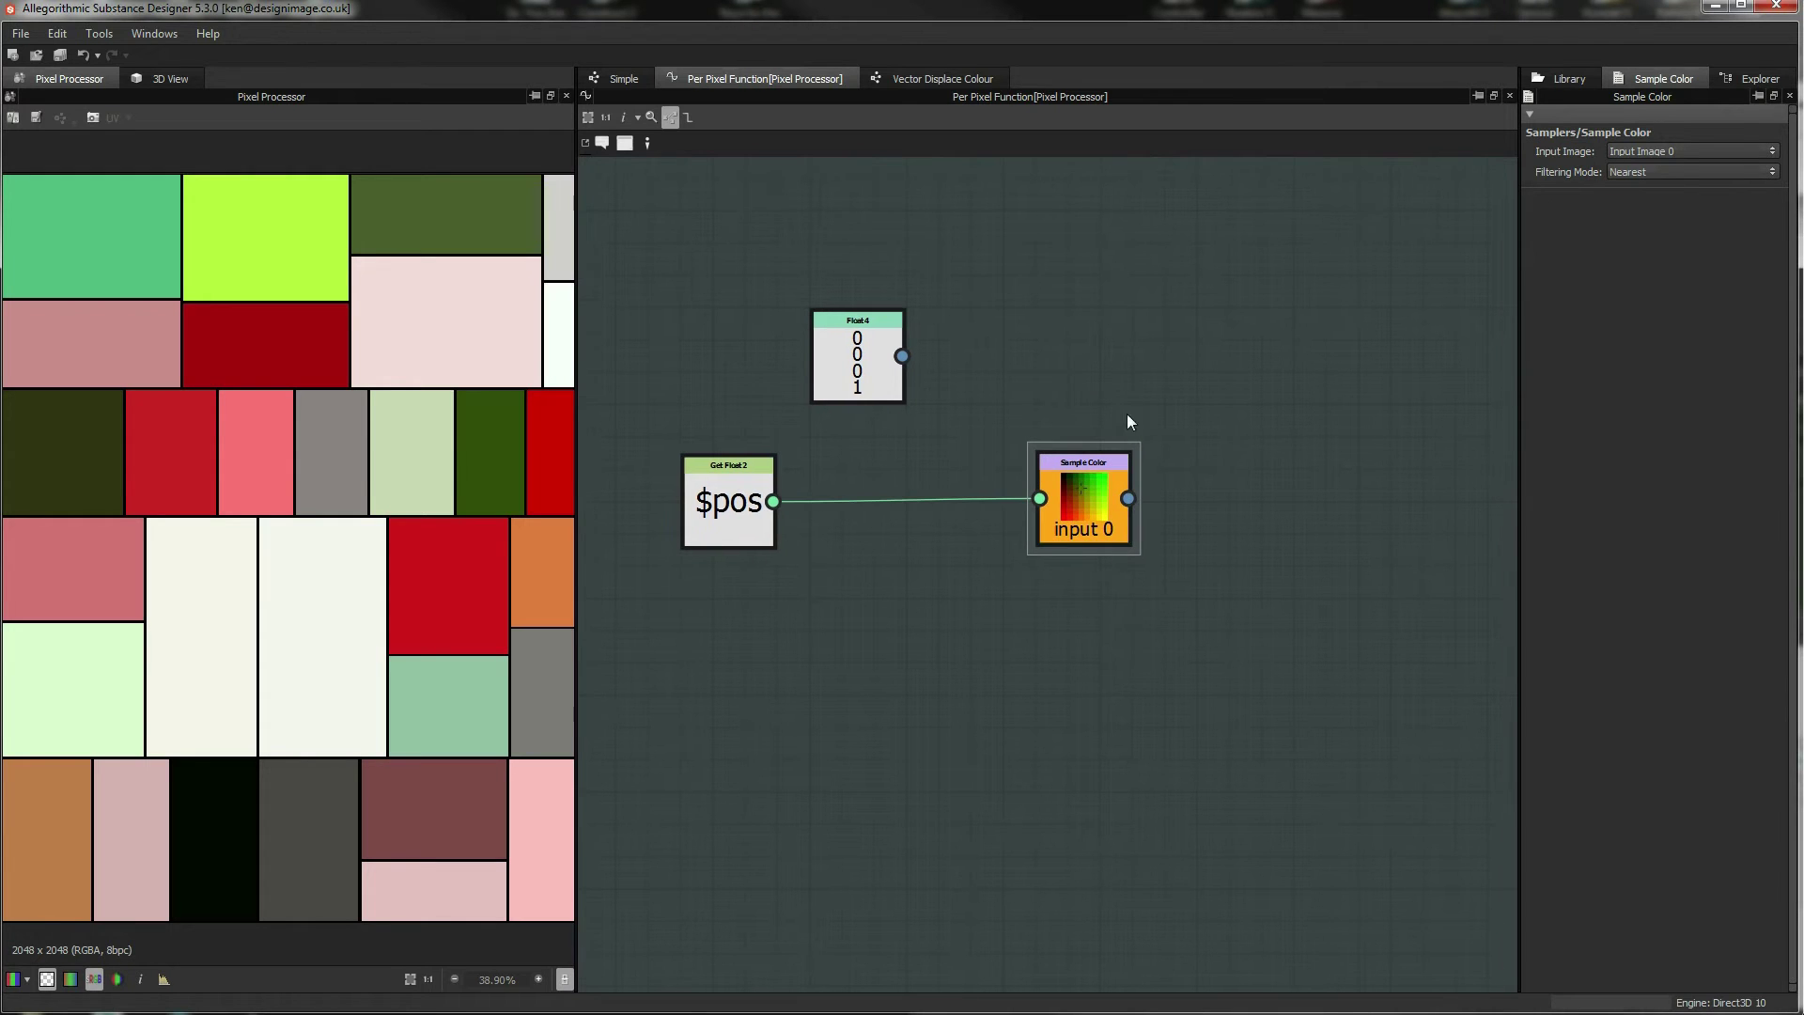
key("f")
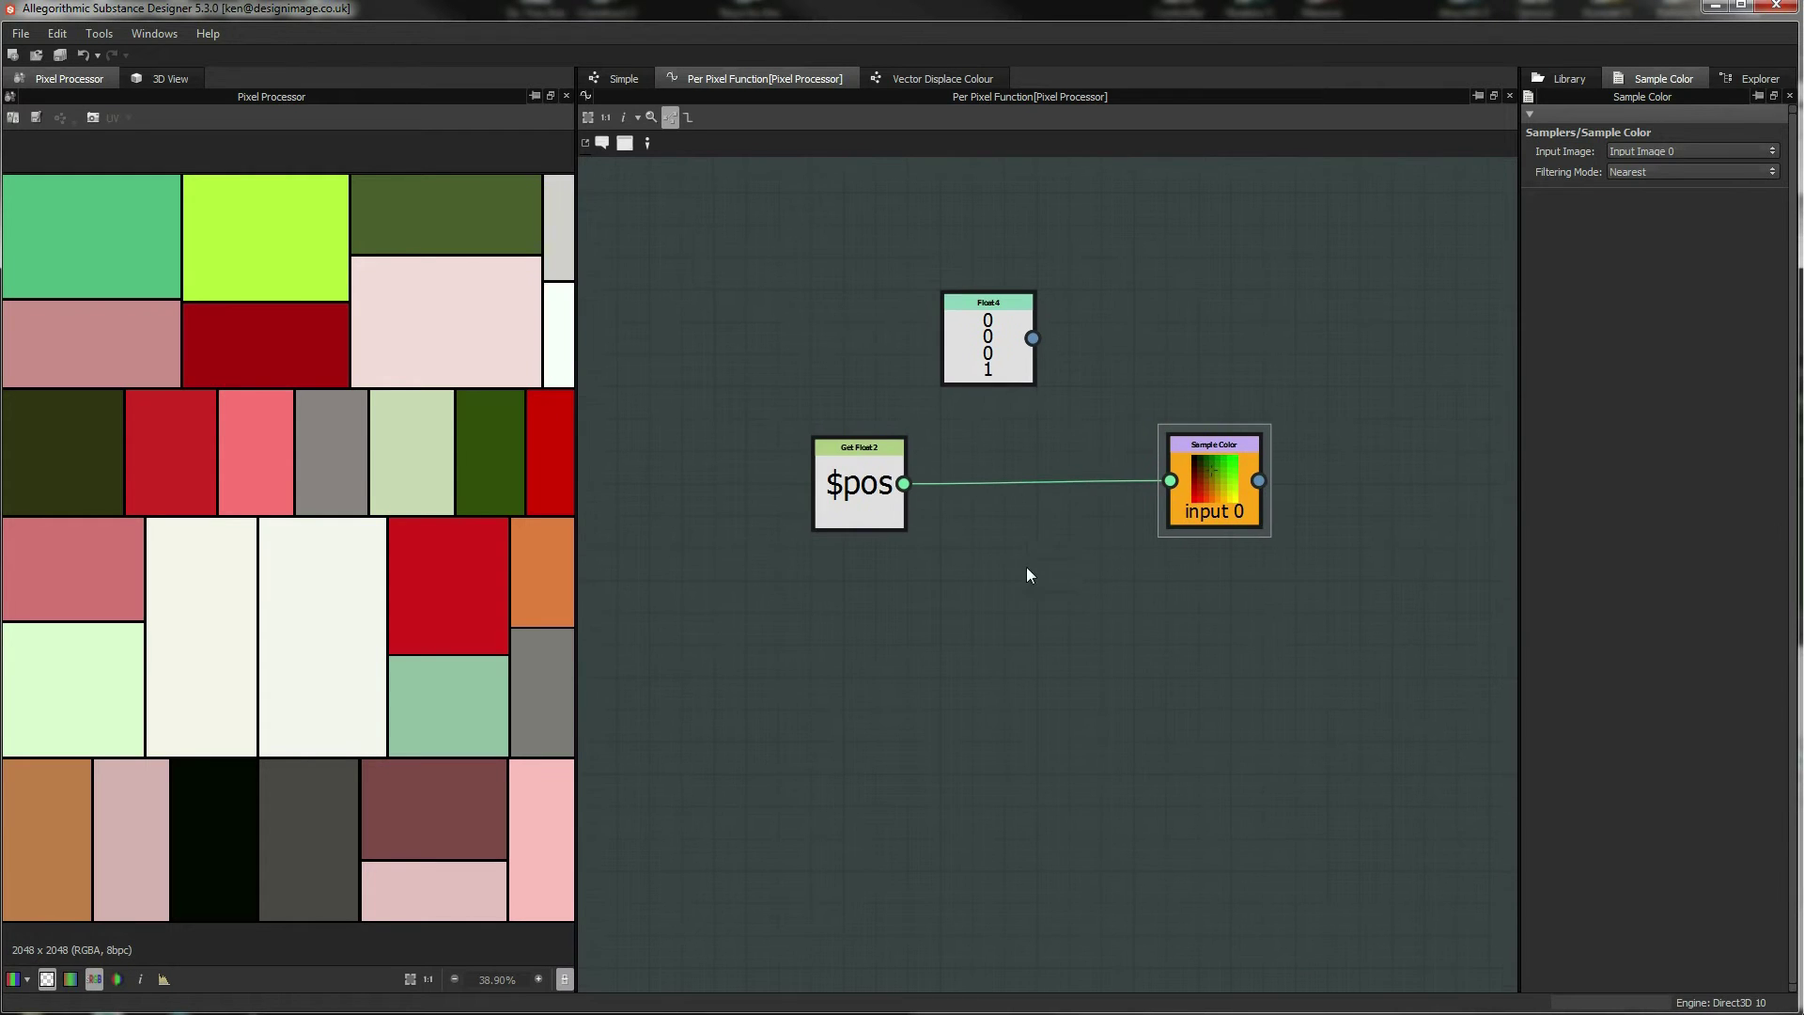
Insert an Add operator node between $pos and Sample Color, with $pos feeding its A input.
right_click(959, 564)
mouse_move(1049, 572)
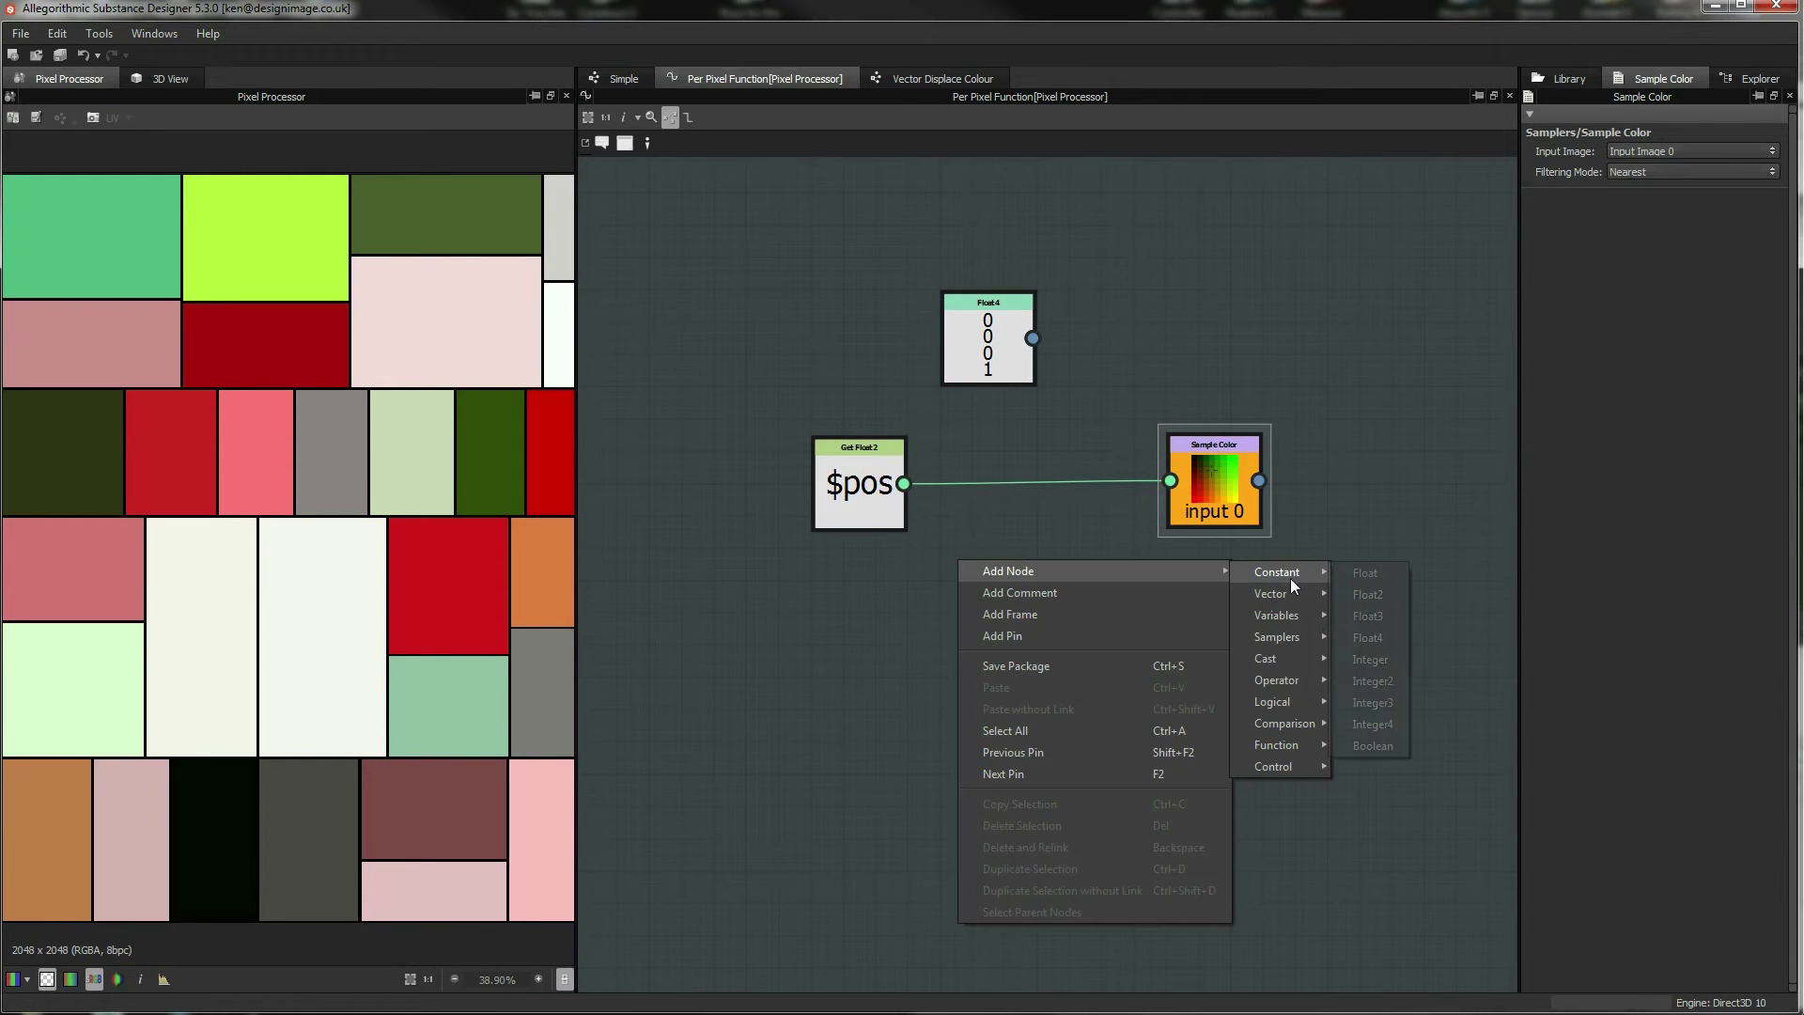
mouse_move(1288, 618)
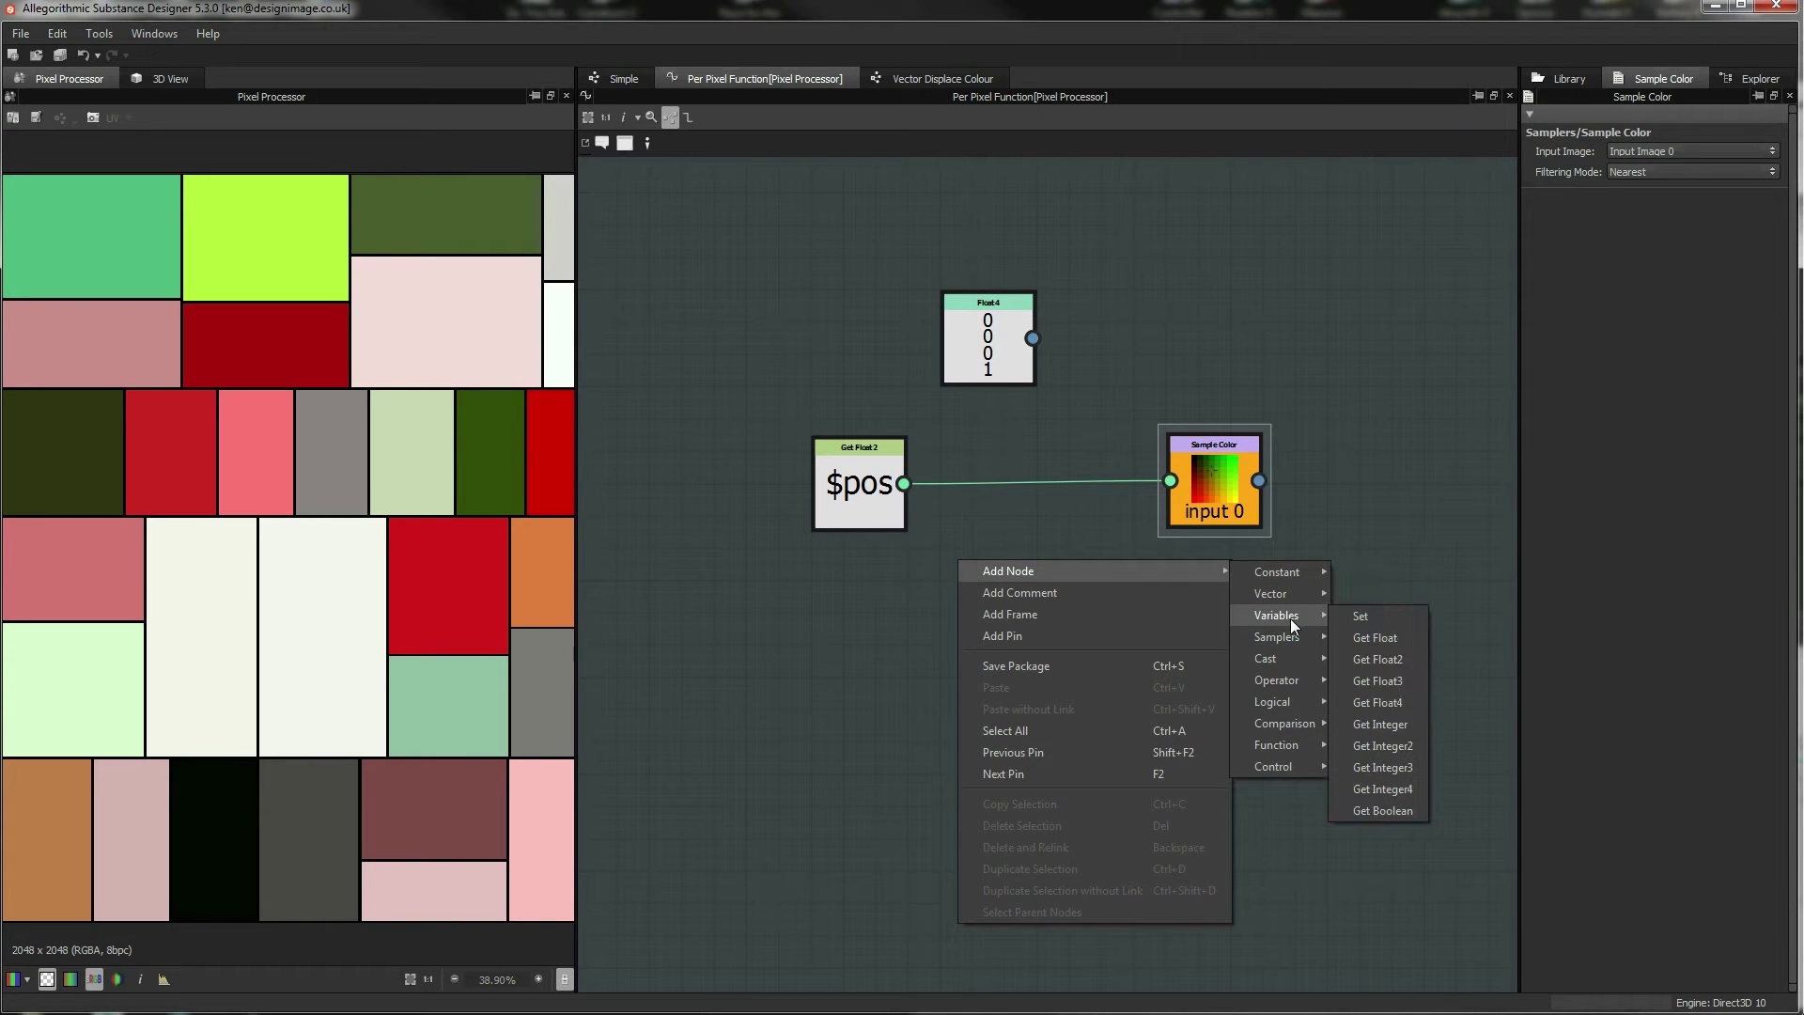
mouse_move(1286, 683)
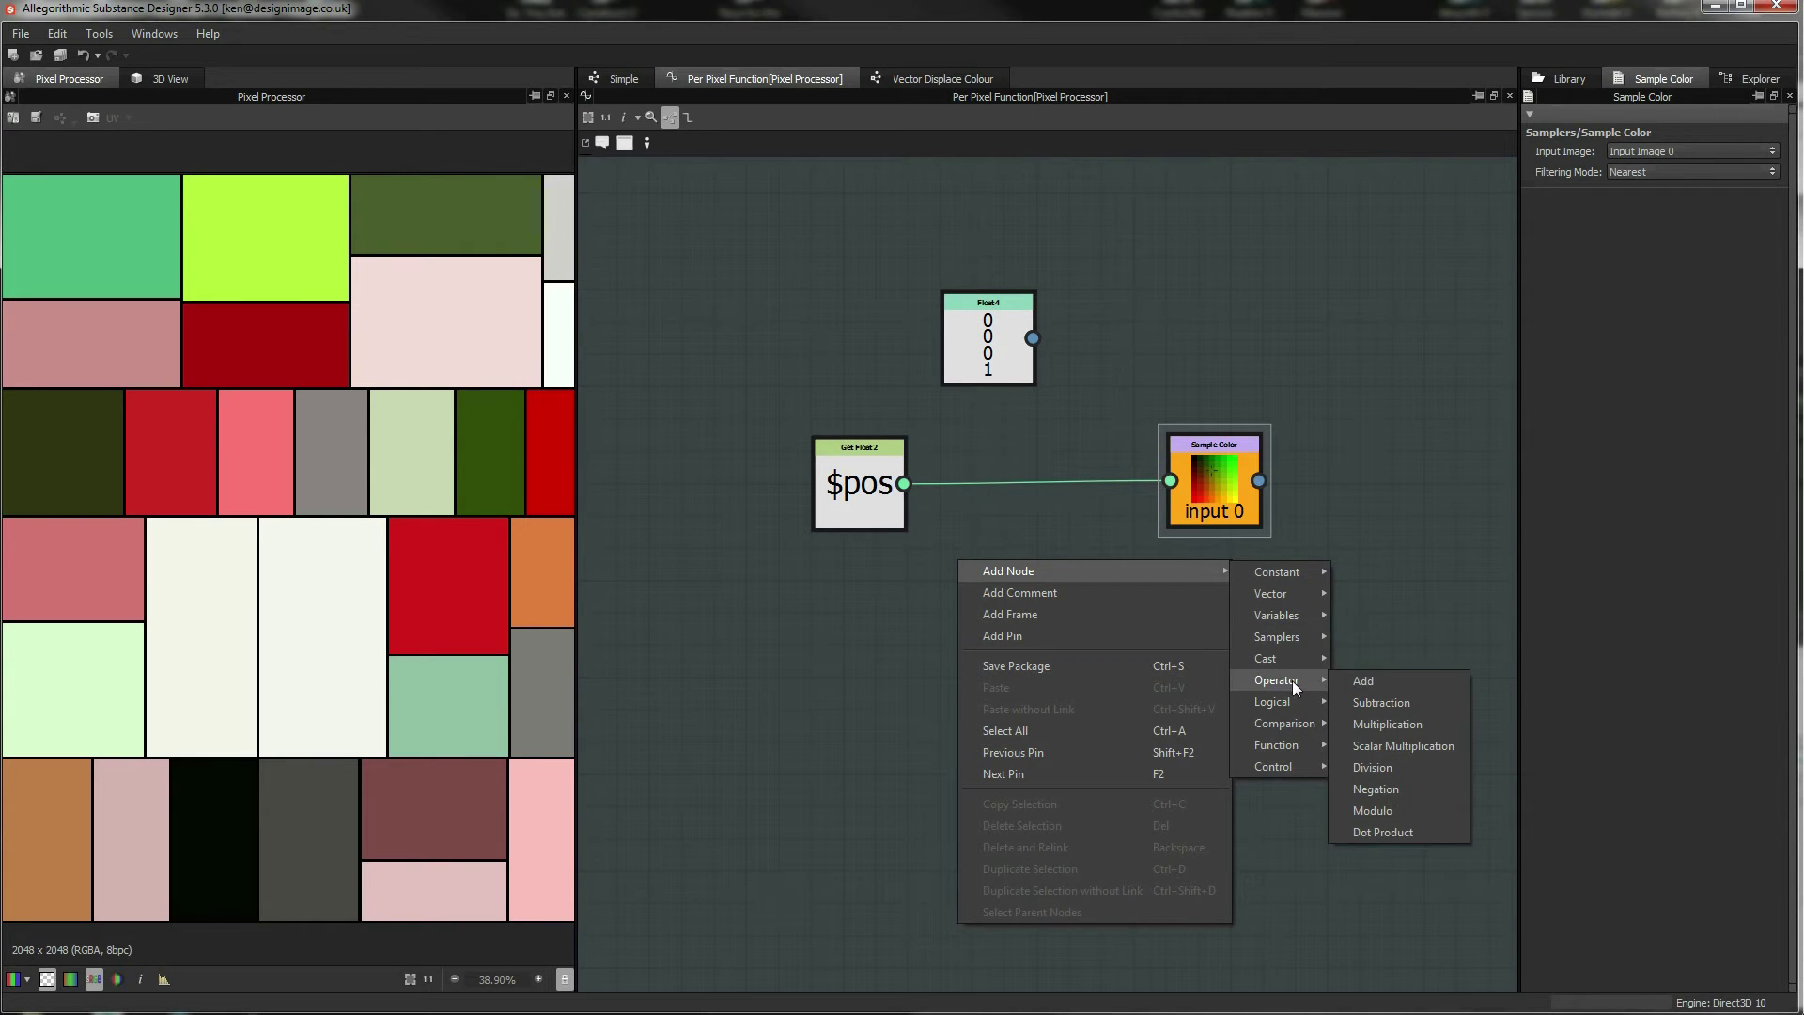
left_click(1367, 678)
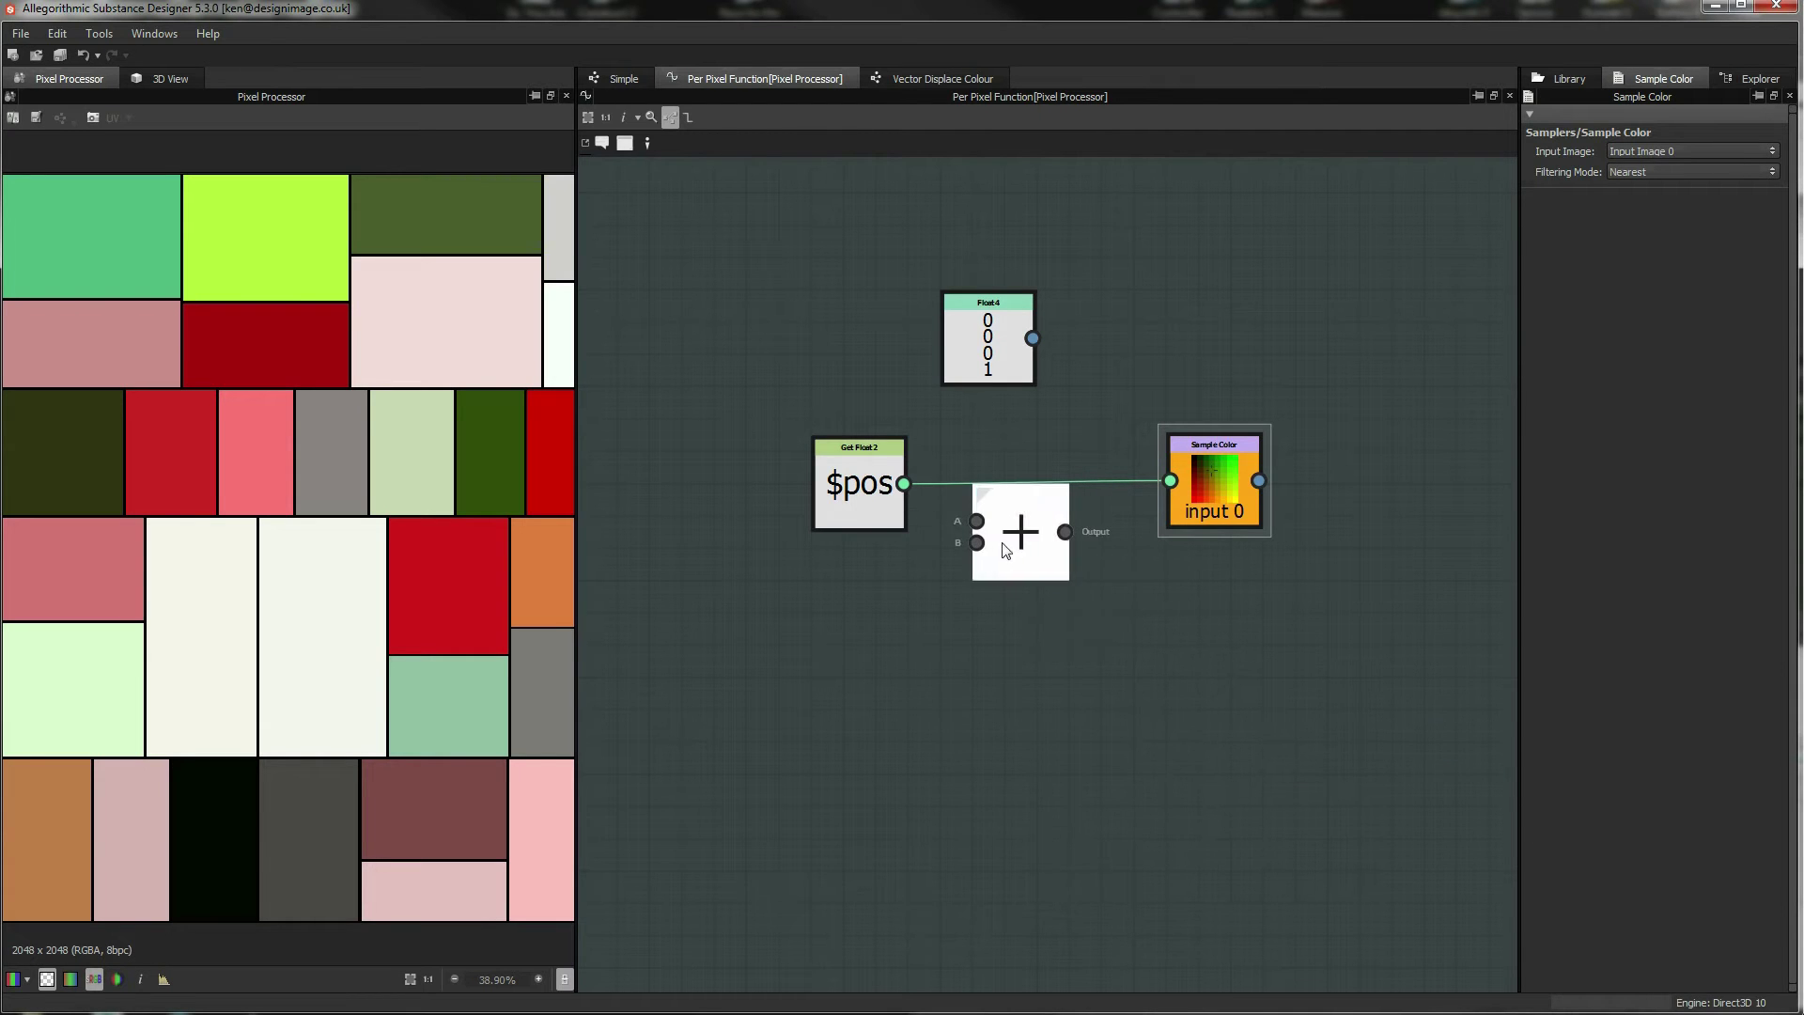
left_click_drag(976, 525, 1170, 481)
left_click_drag(862, 478, 831, 430)
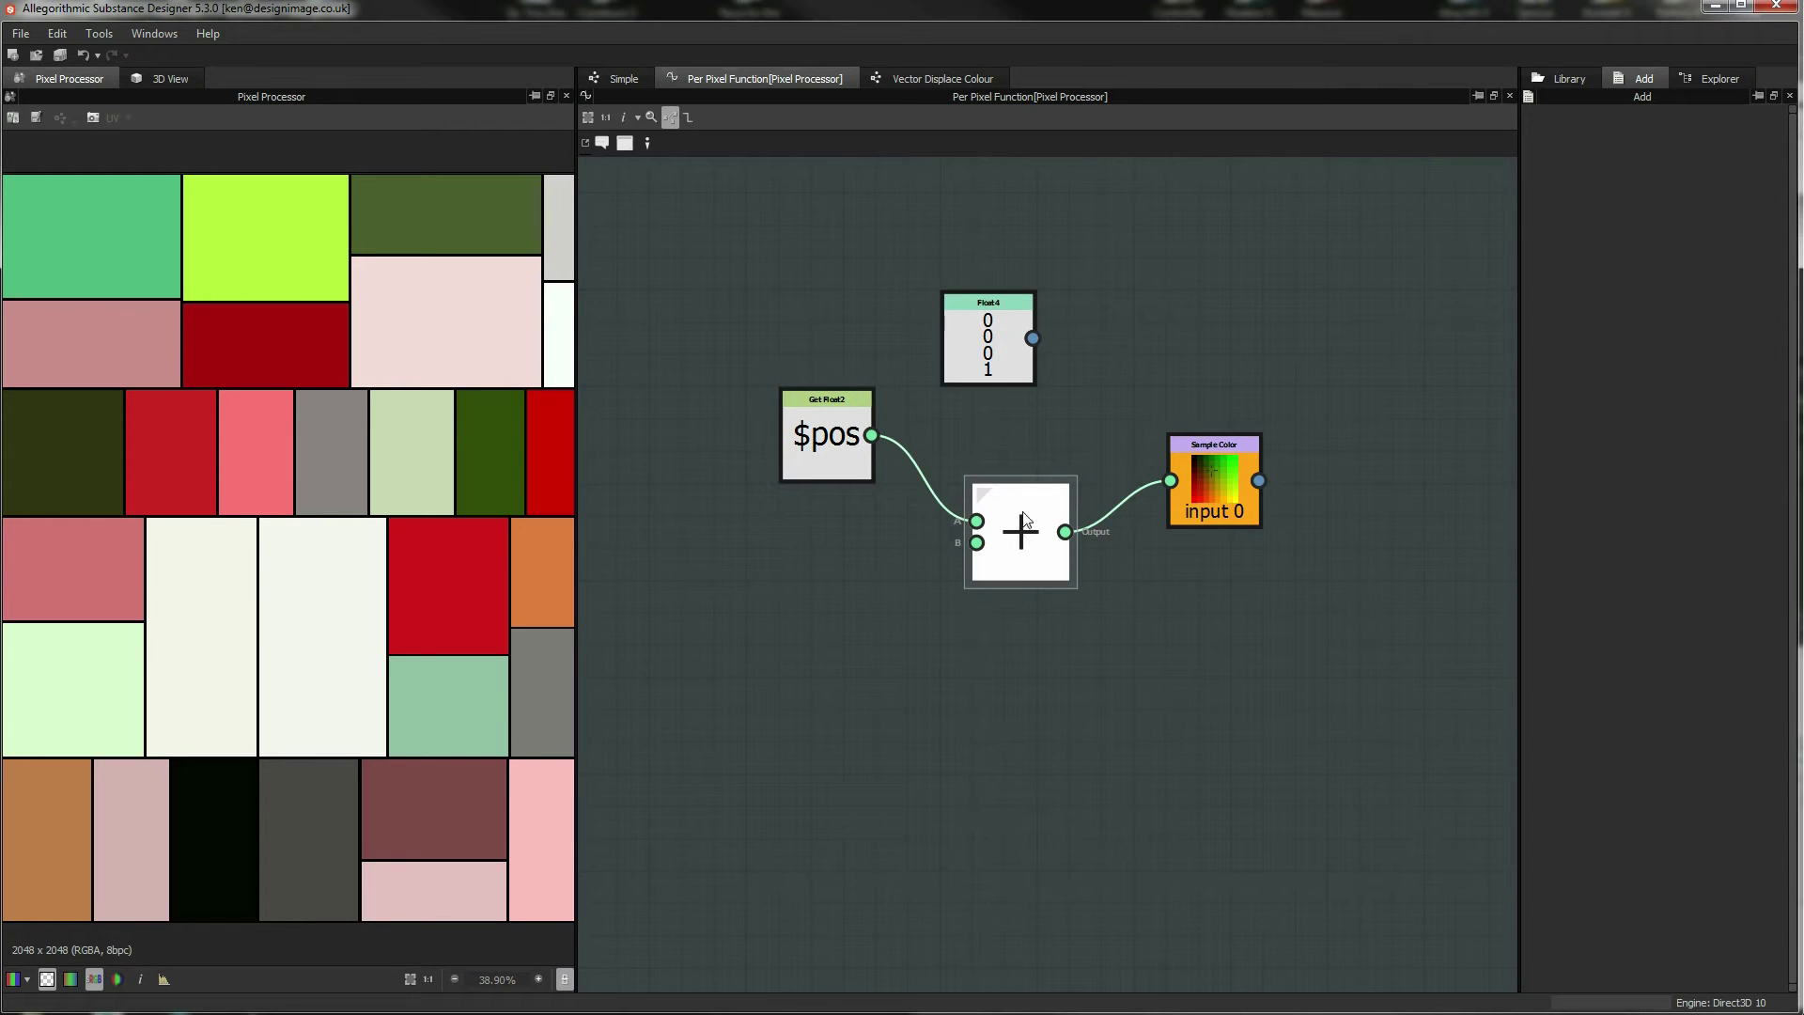
left_click_drag(1024, 540, 1024, 509)
Delete the unused Float4 constant node from the per-pixel function.
left_click(1009, 380)
key("Delete")
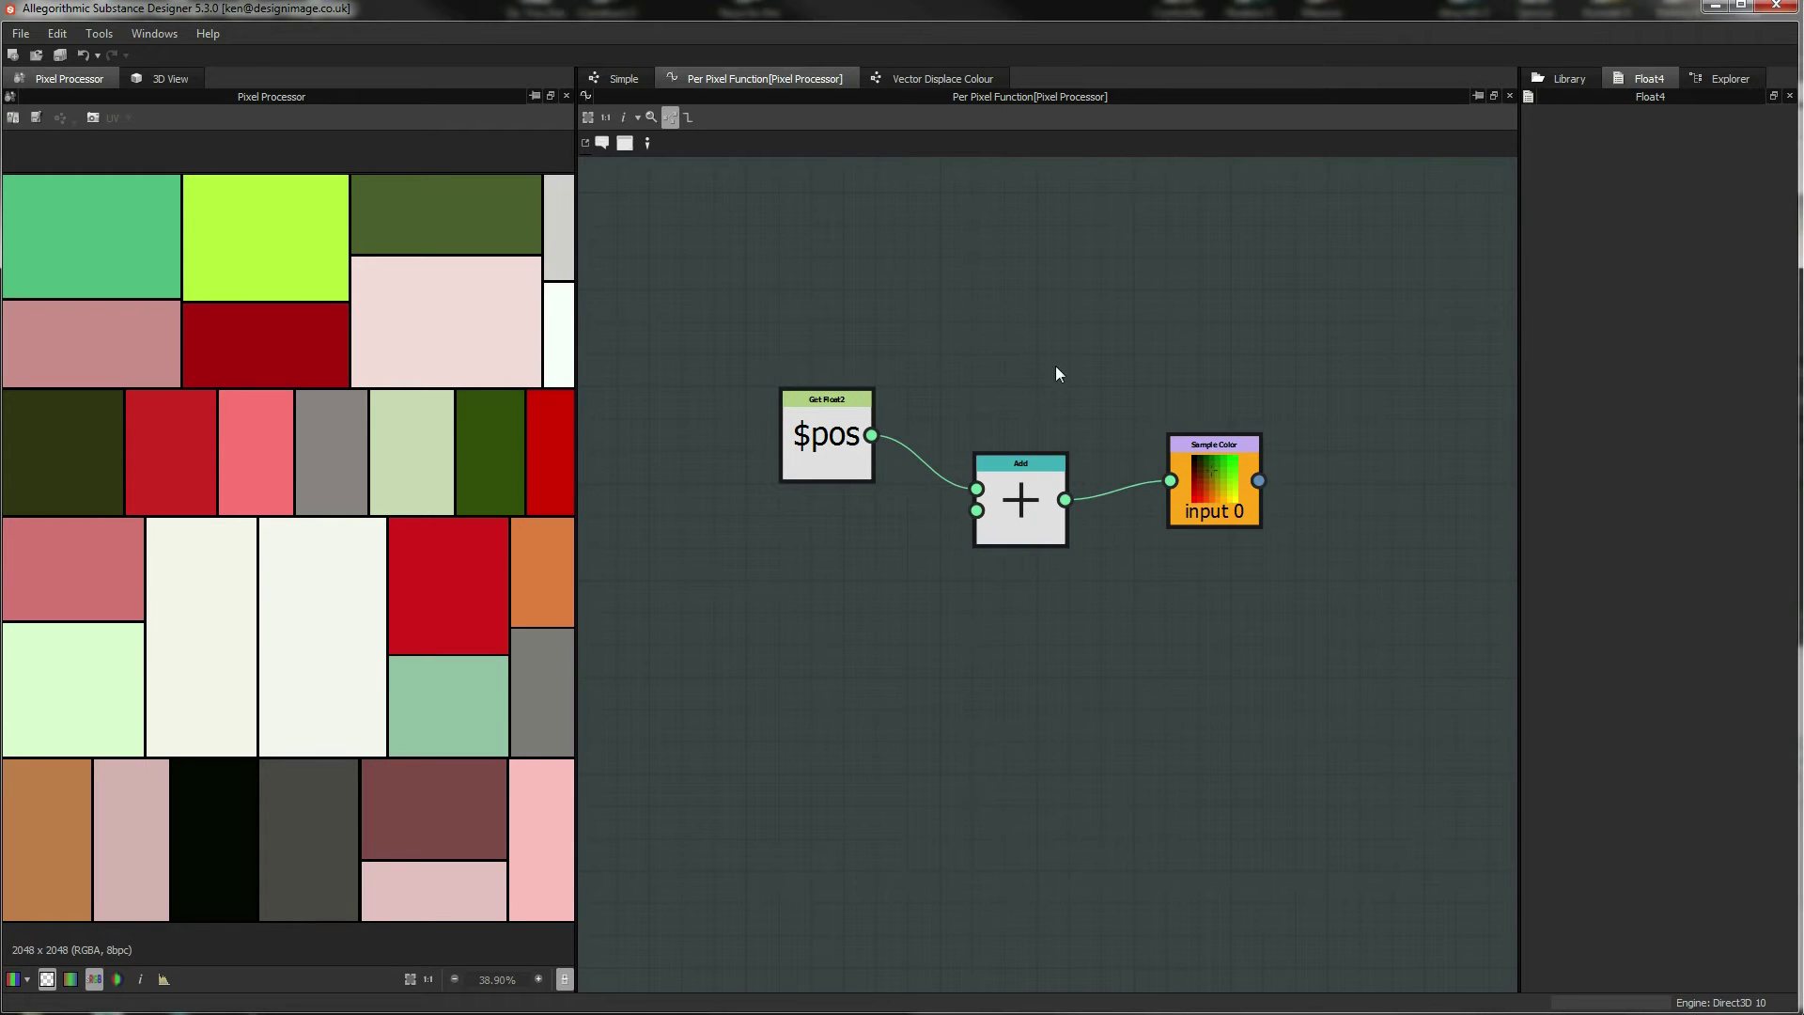
left_click(1023, 521)
Add a Float constant node below $pos and try to connect it to the Add node's B input.
right_click(811, 613)
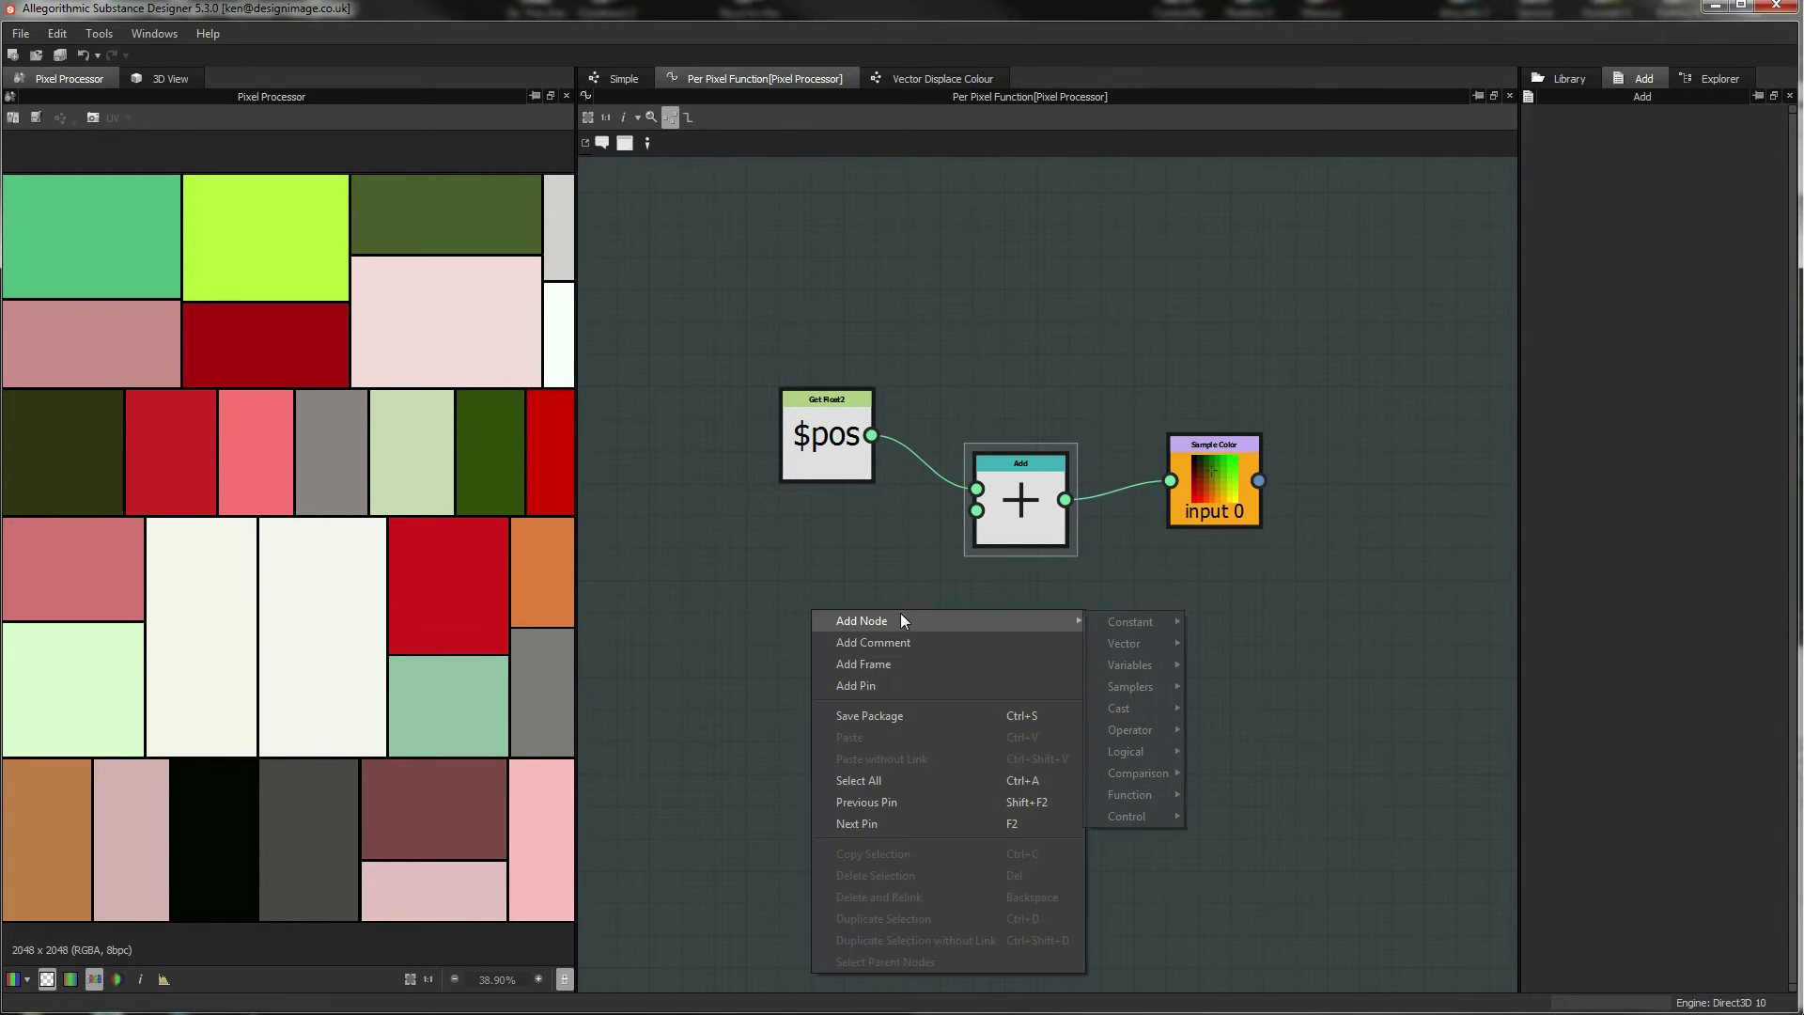
left_click(1192, 622)
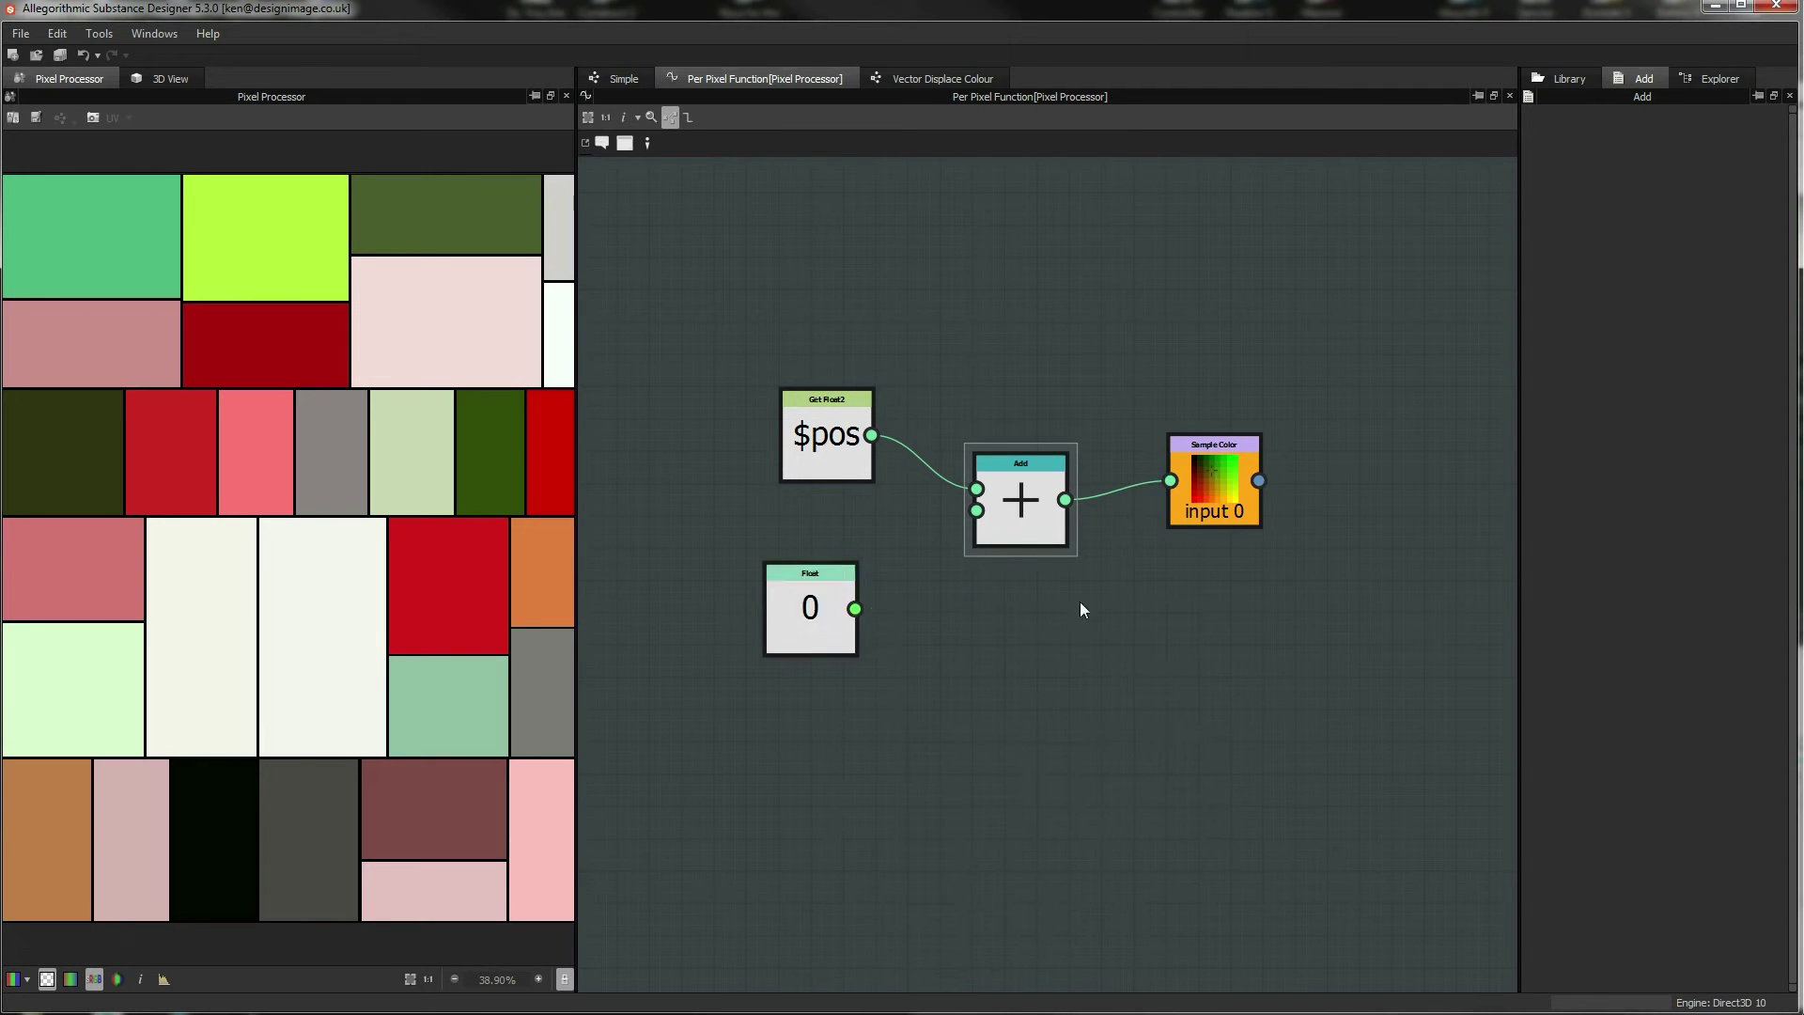
left_click(984, 522)
left_click_drag(1023, 498, 1026, 529)
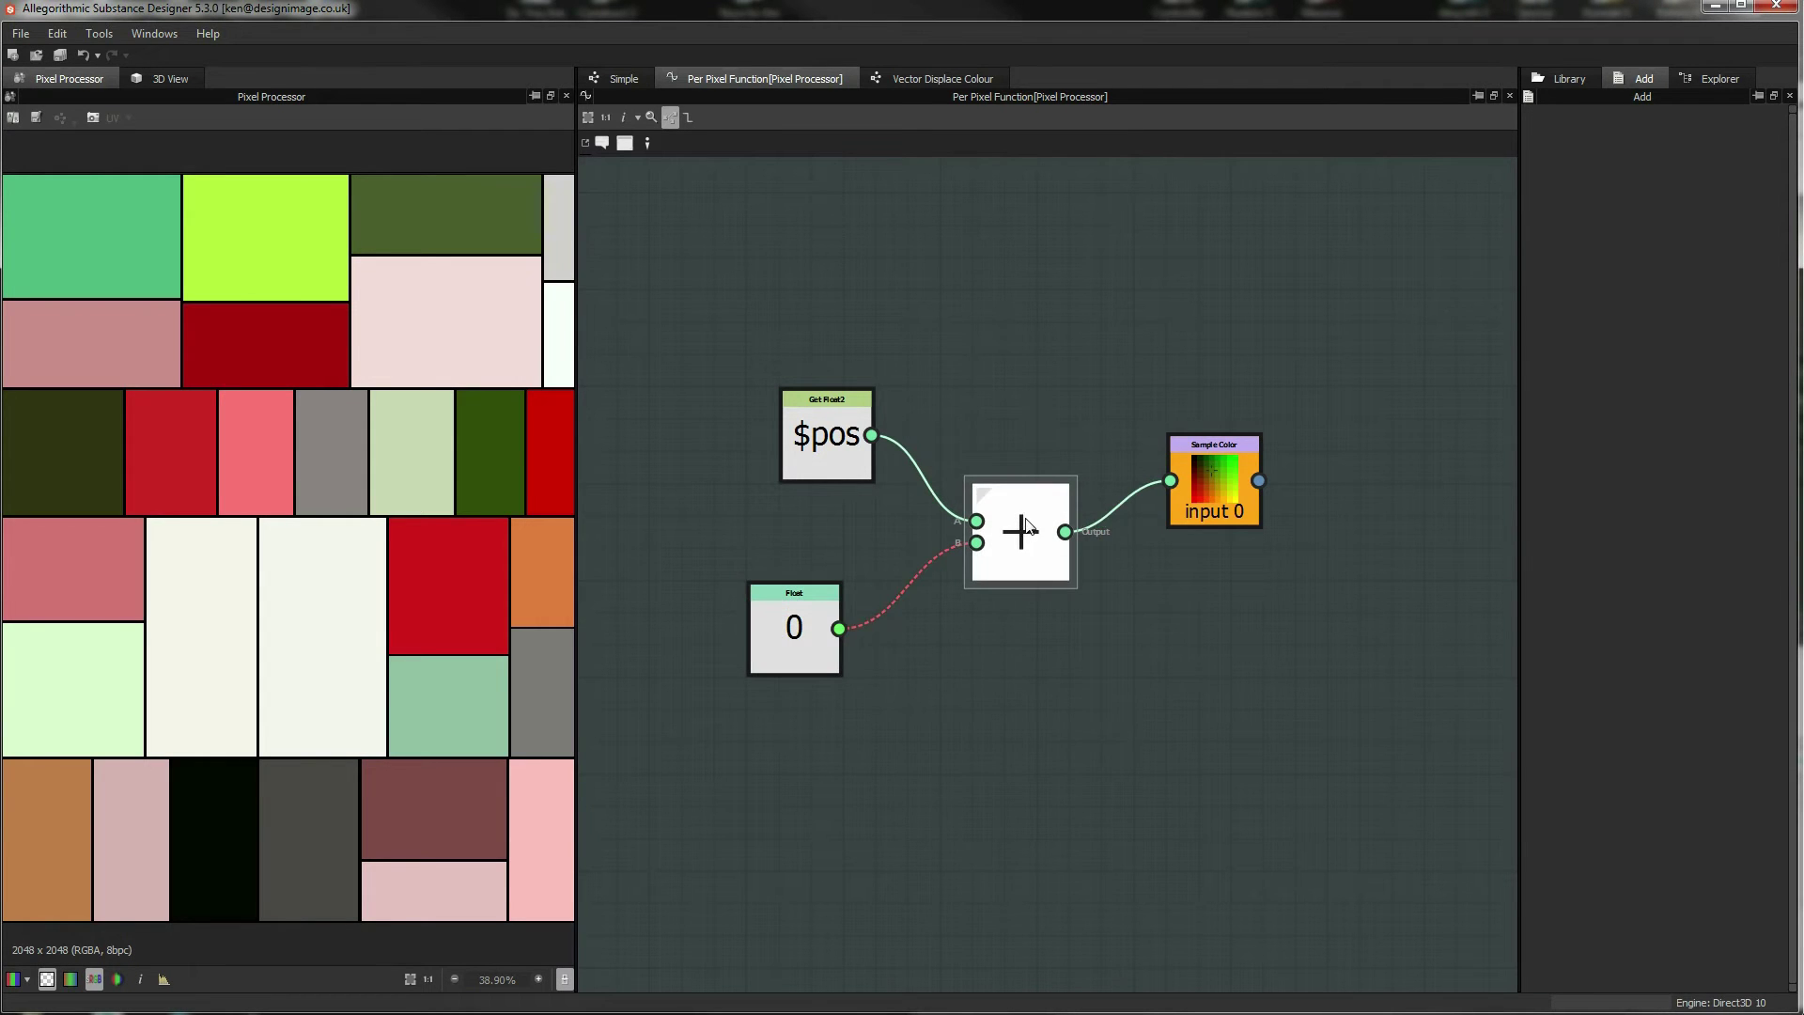
left_click(810, 645)
left_click_drag(810, 645, 778, 628)
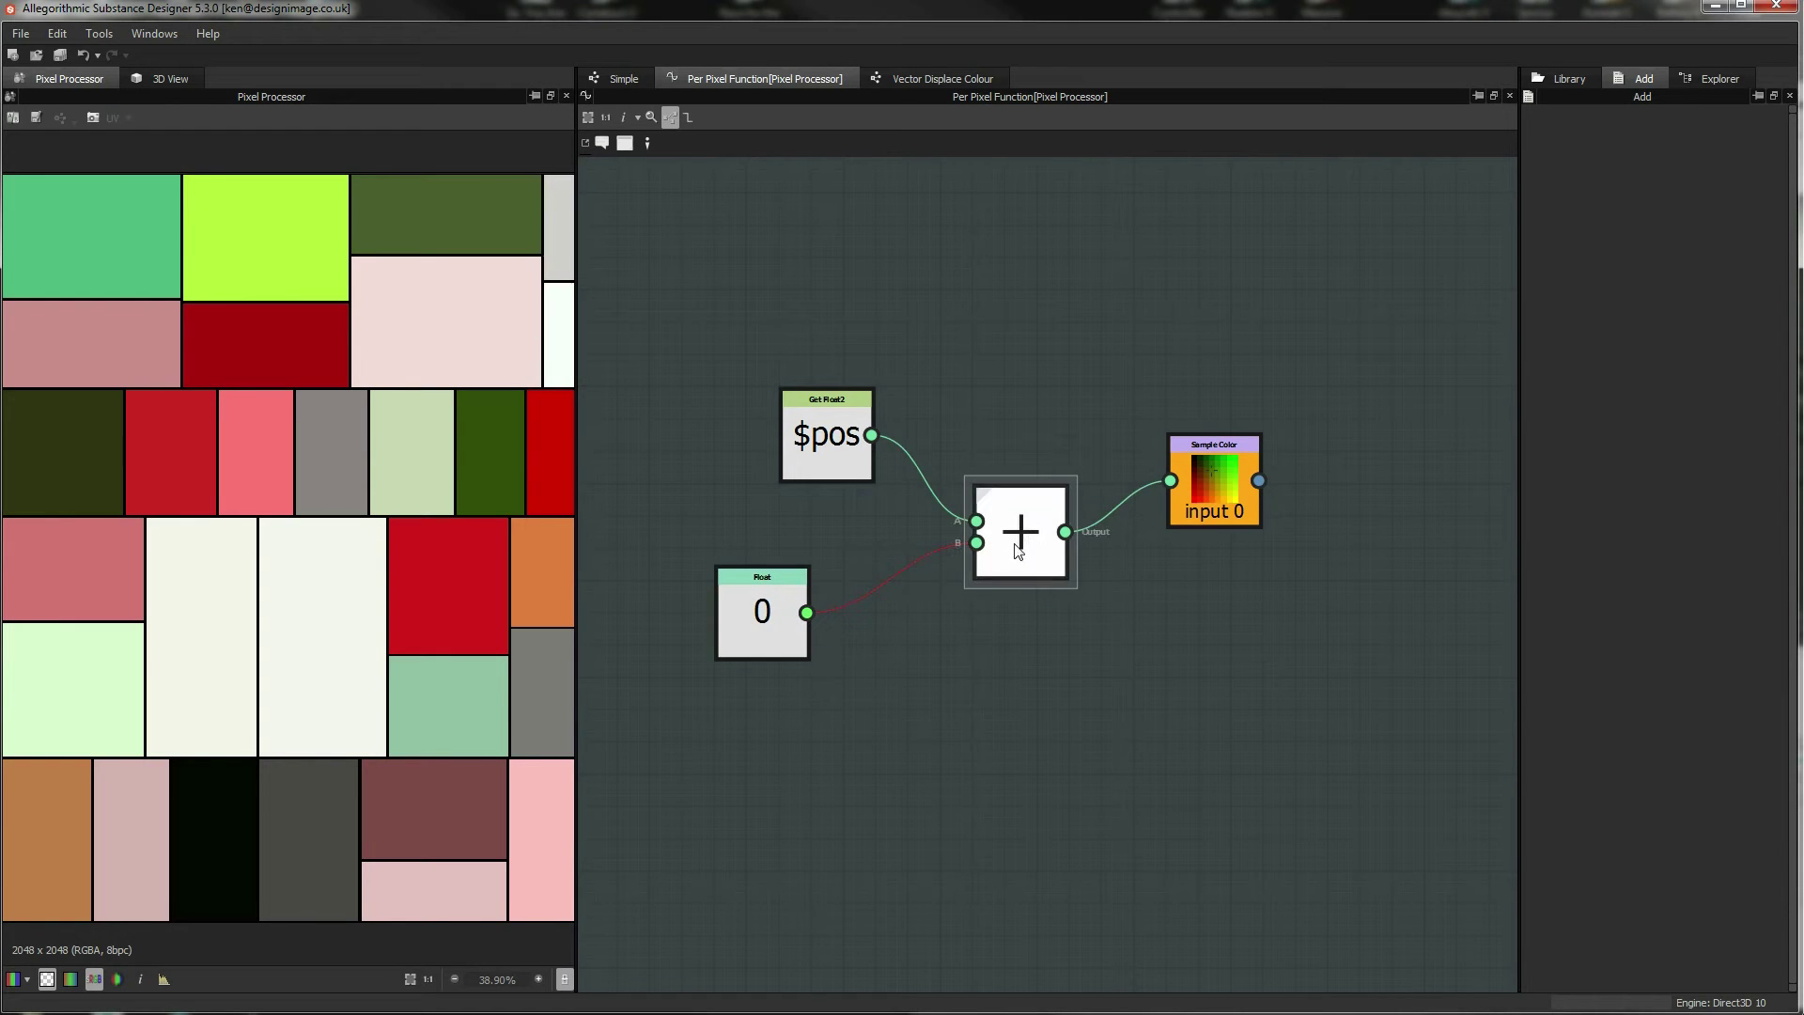
Spread out the per-pixel function nodes, raising Add level with Sample Color and stacking $pos above the Float constant.
left_click_drag(1013, 558, 1046, 493)
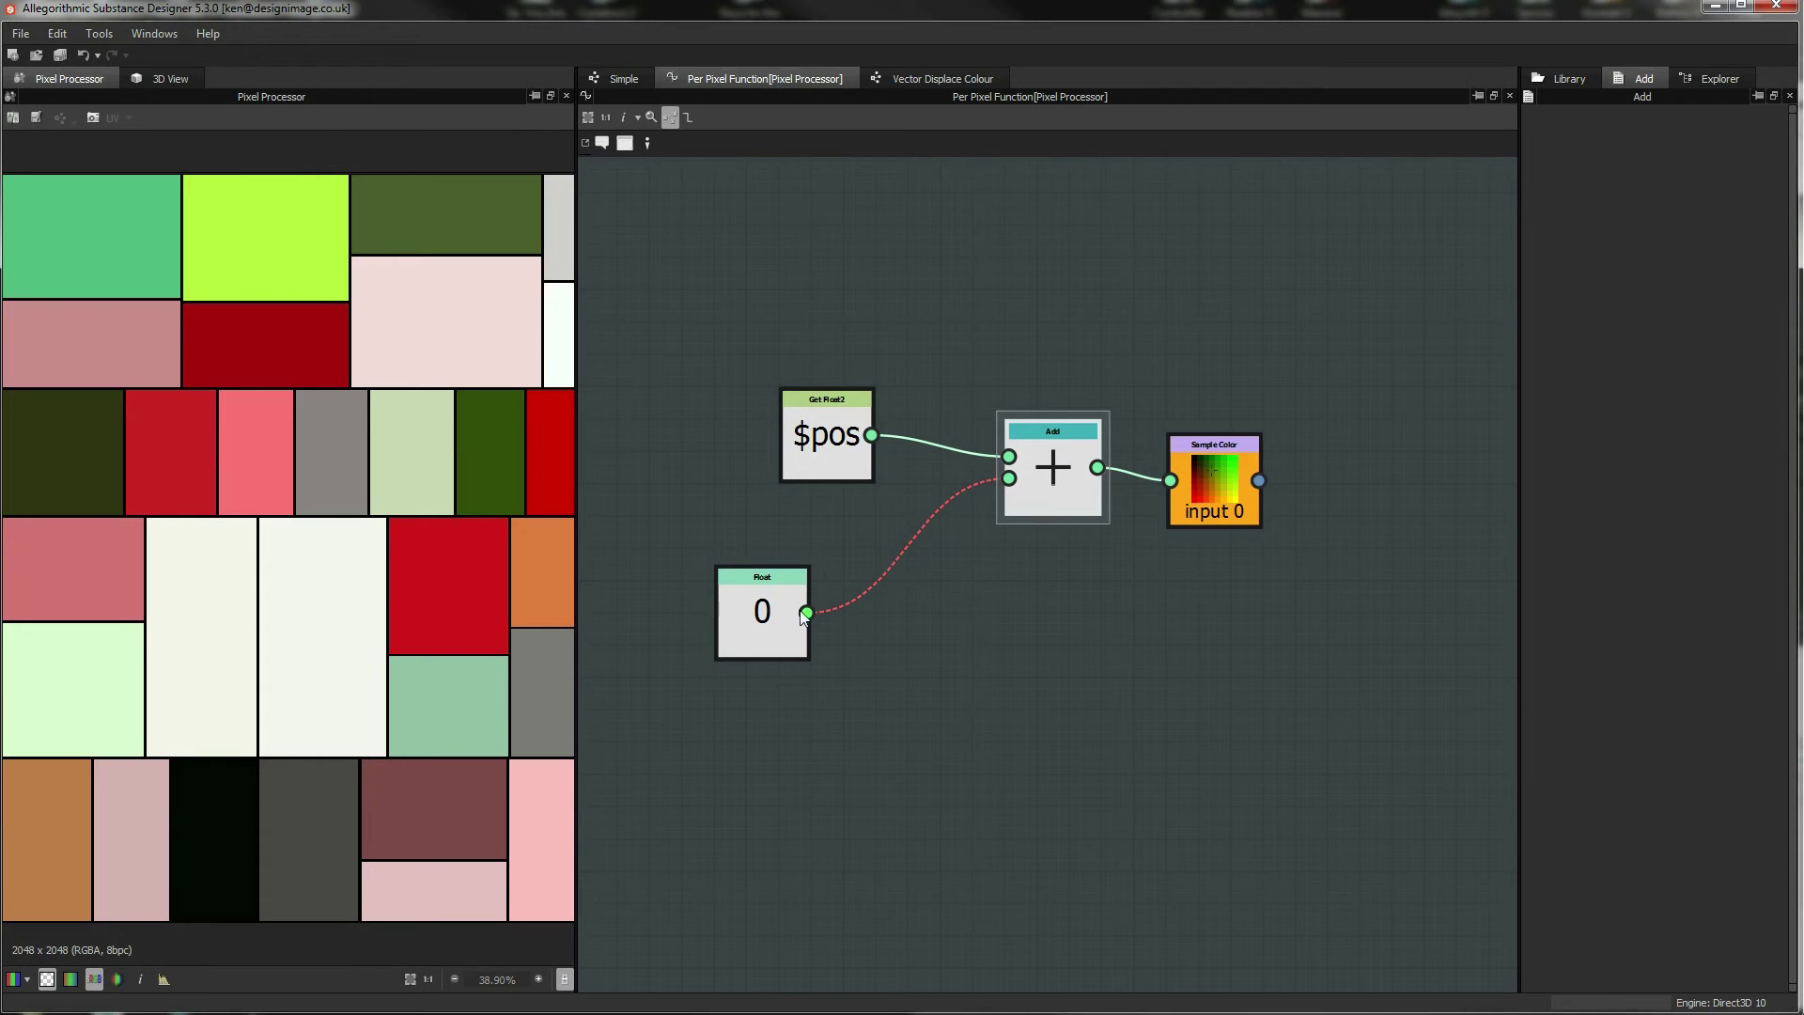
left_click_drag(824, 452, 757, 374)
left_click(765, 383)
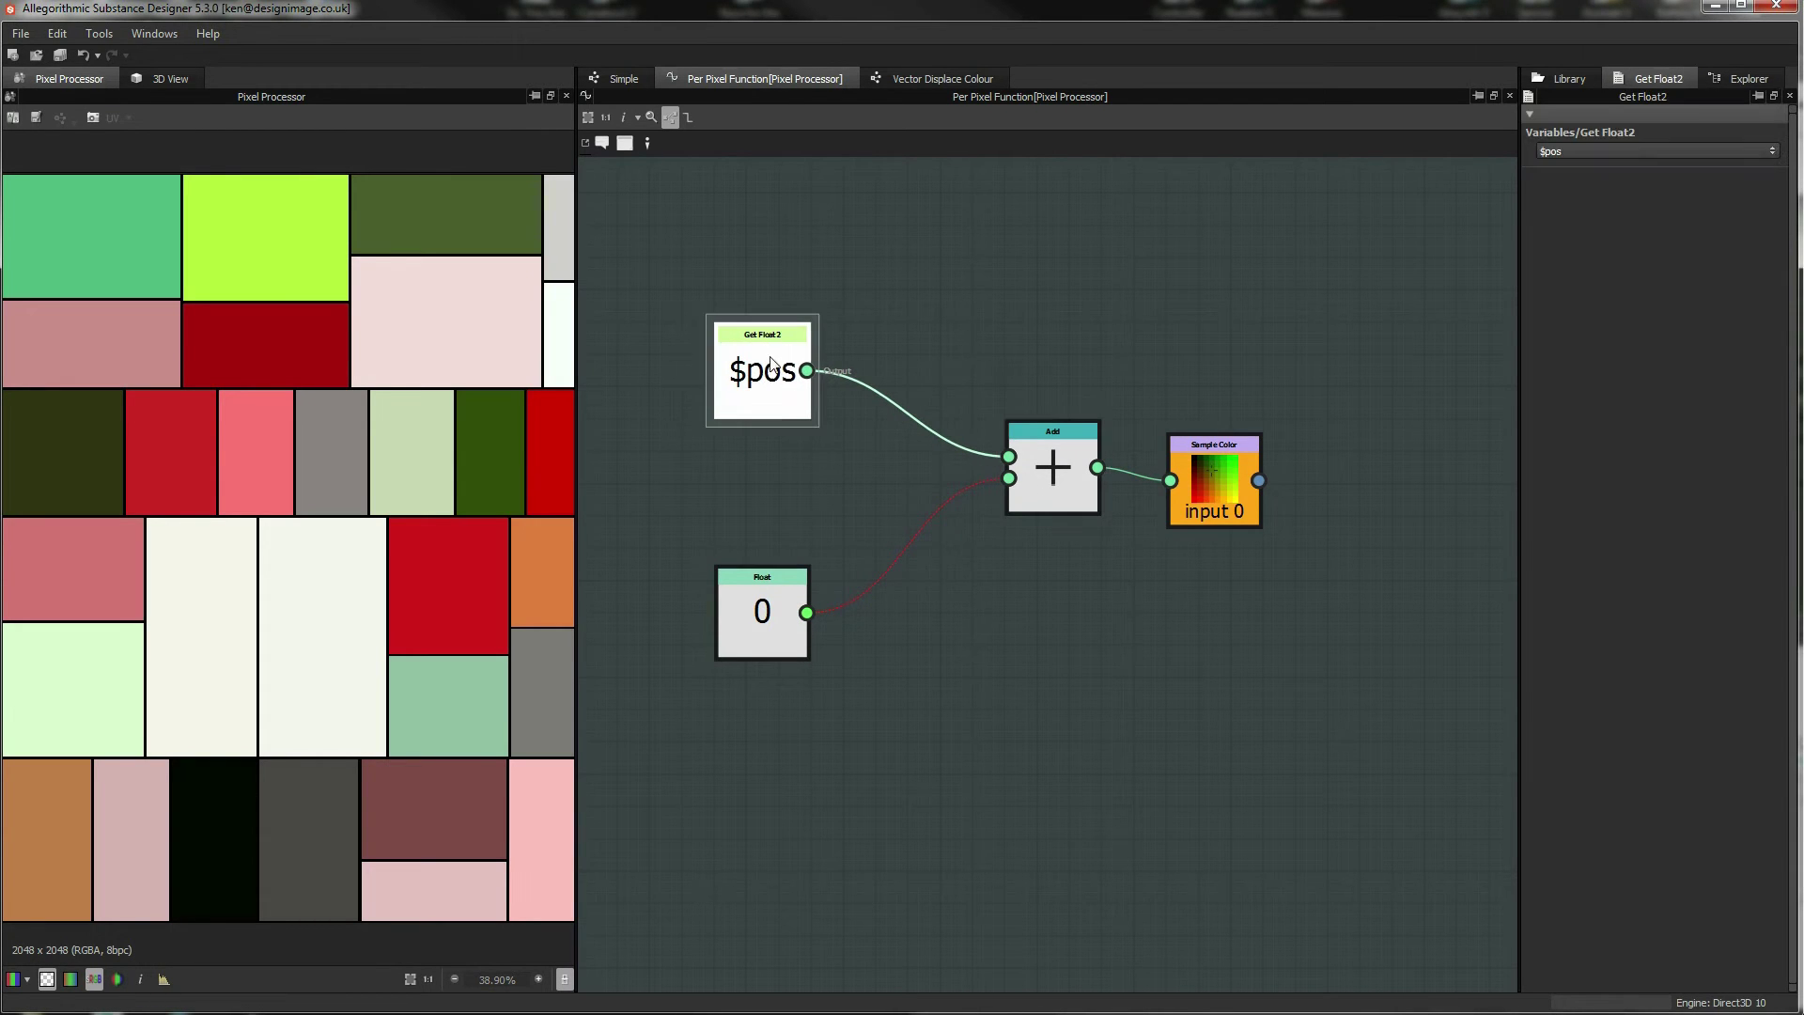
left_click_drag(779, 658, 741, 562)
left_click(763, 376)
left_click(733, 564)
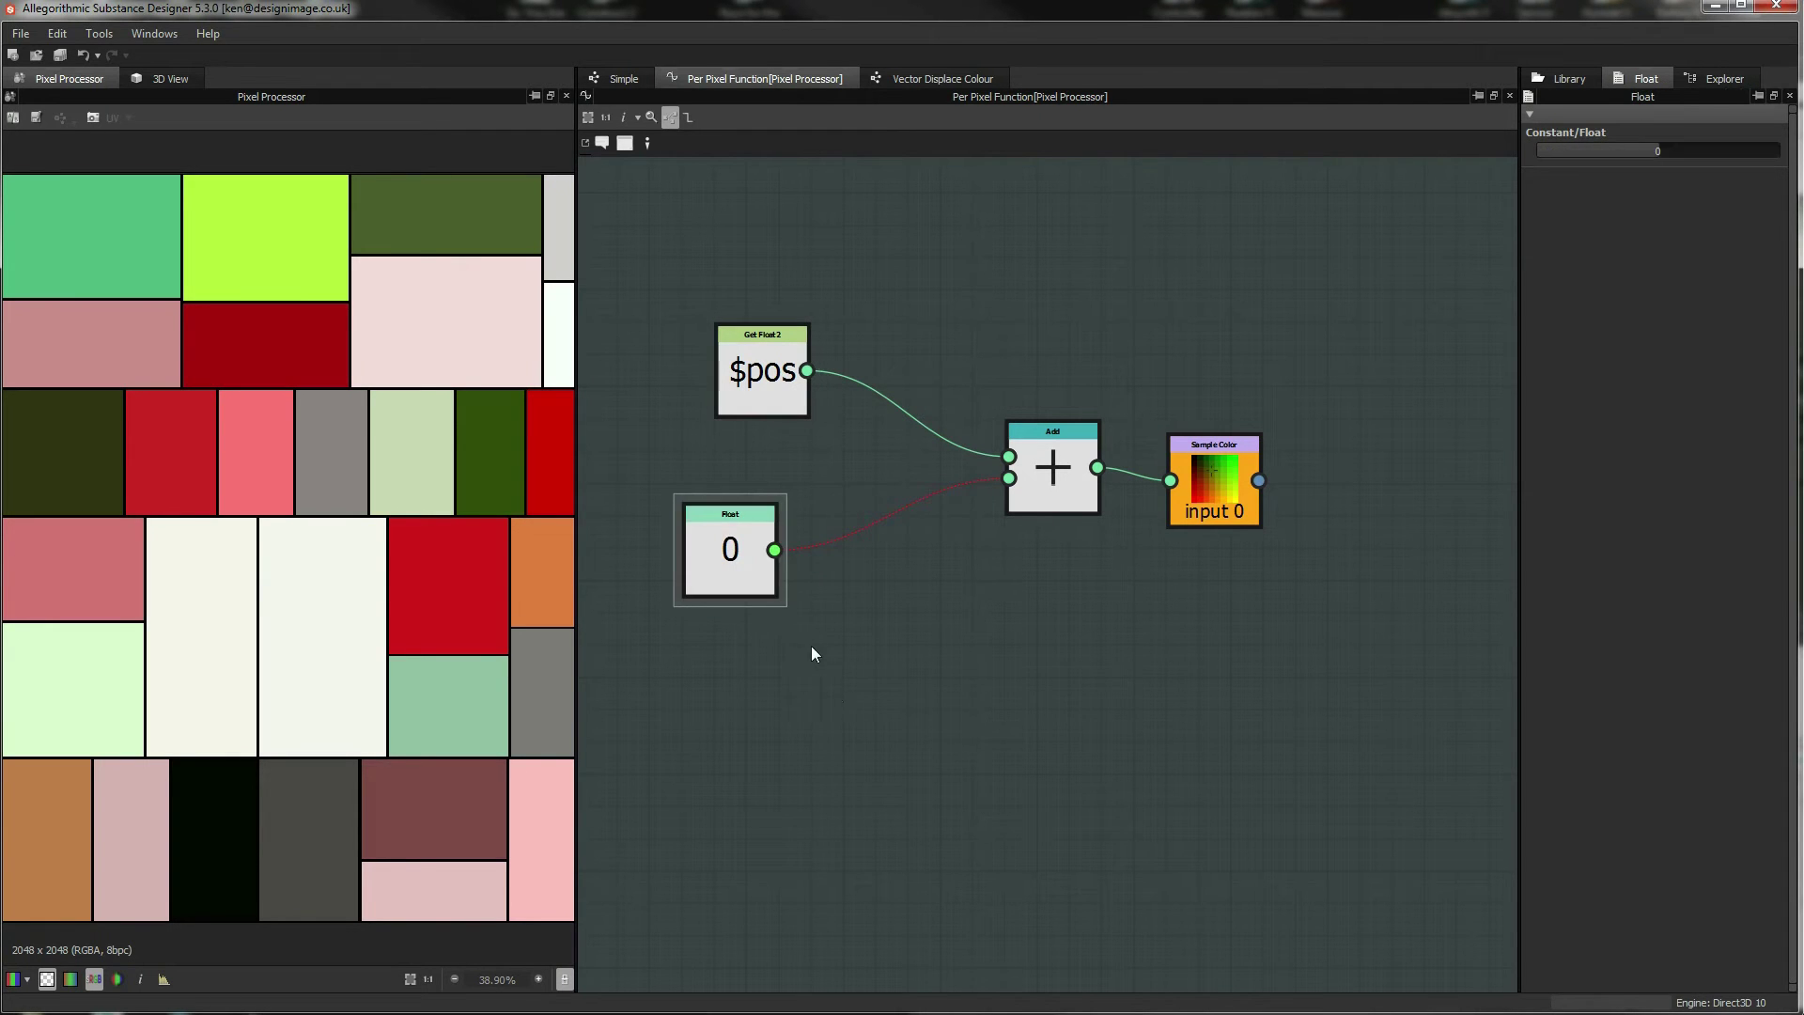
Add a Float2 constant node below the Float node and connect it to the Add node's B input in place of the Float.
right_click(809, 647)
mouse_move(984, 658)
mouse_move(1160, 656)
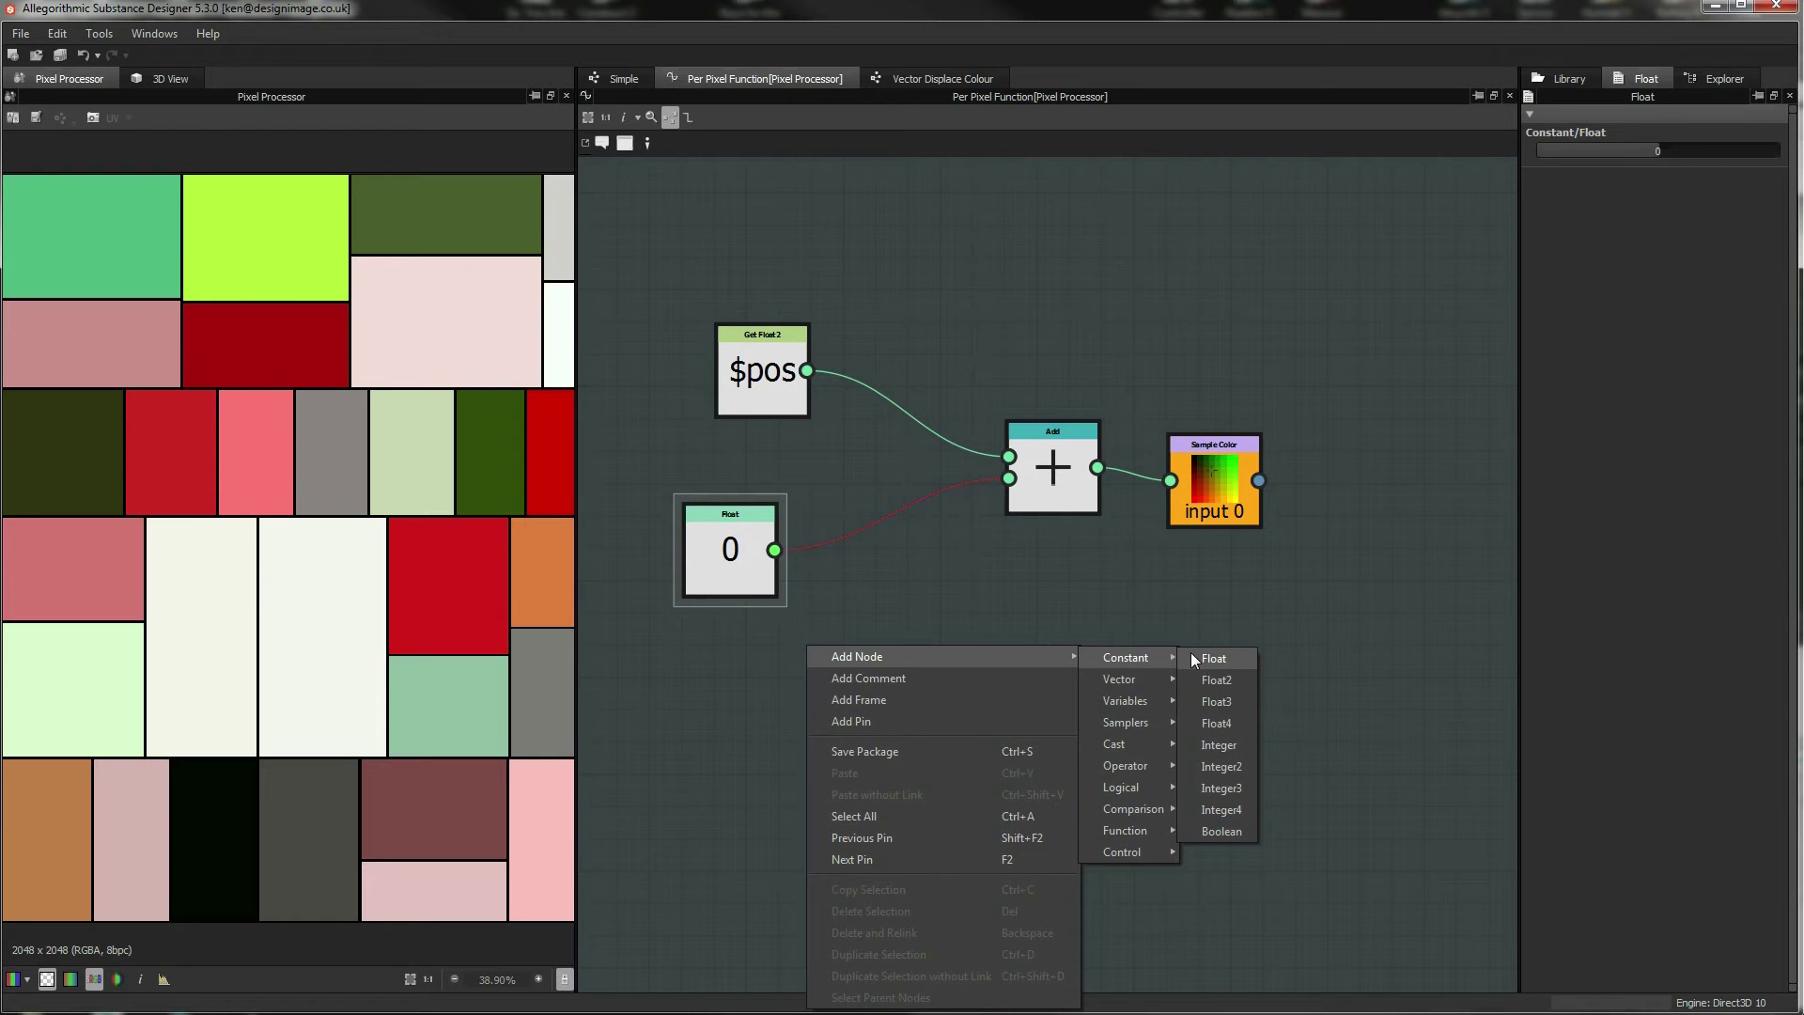
mouse_move(1160, 697)
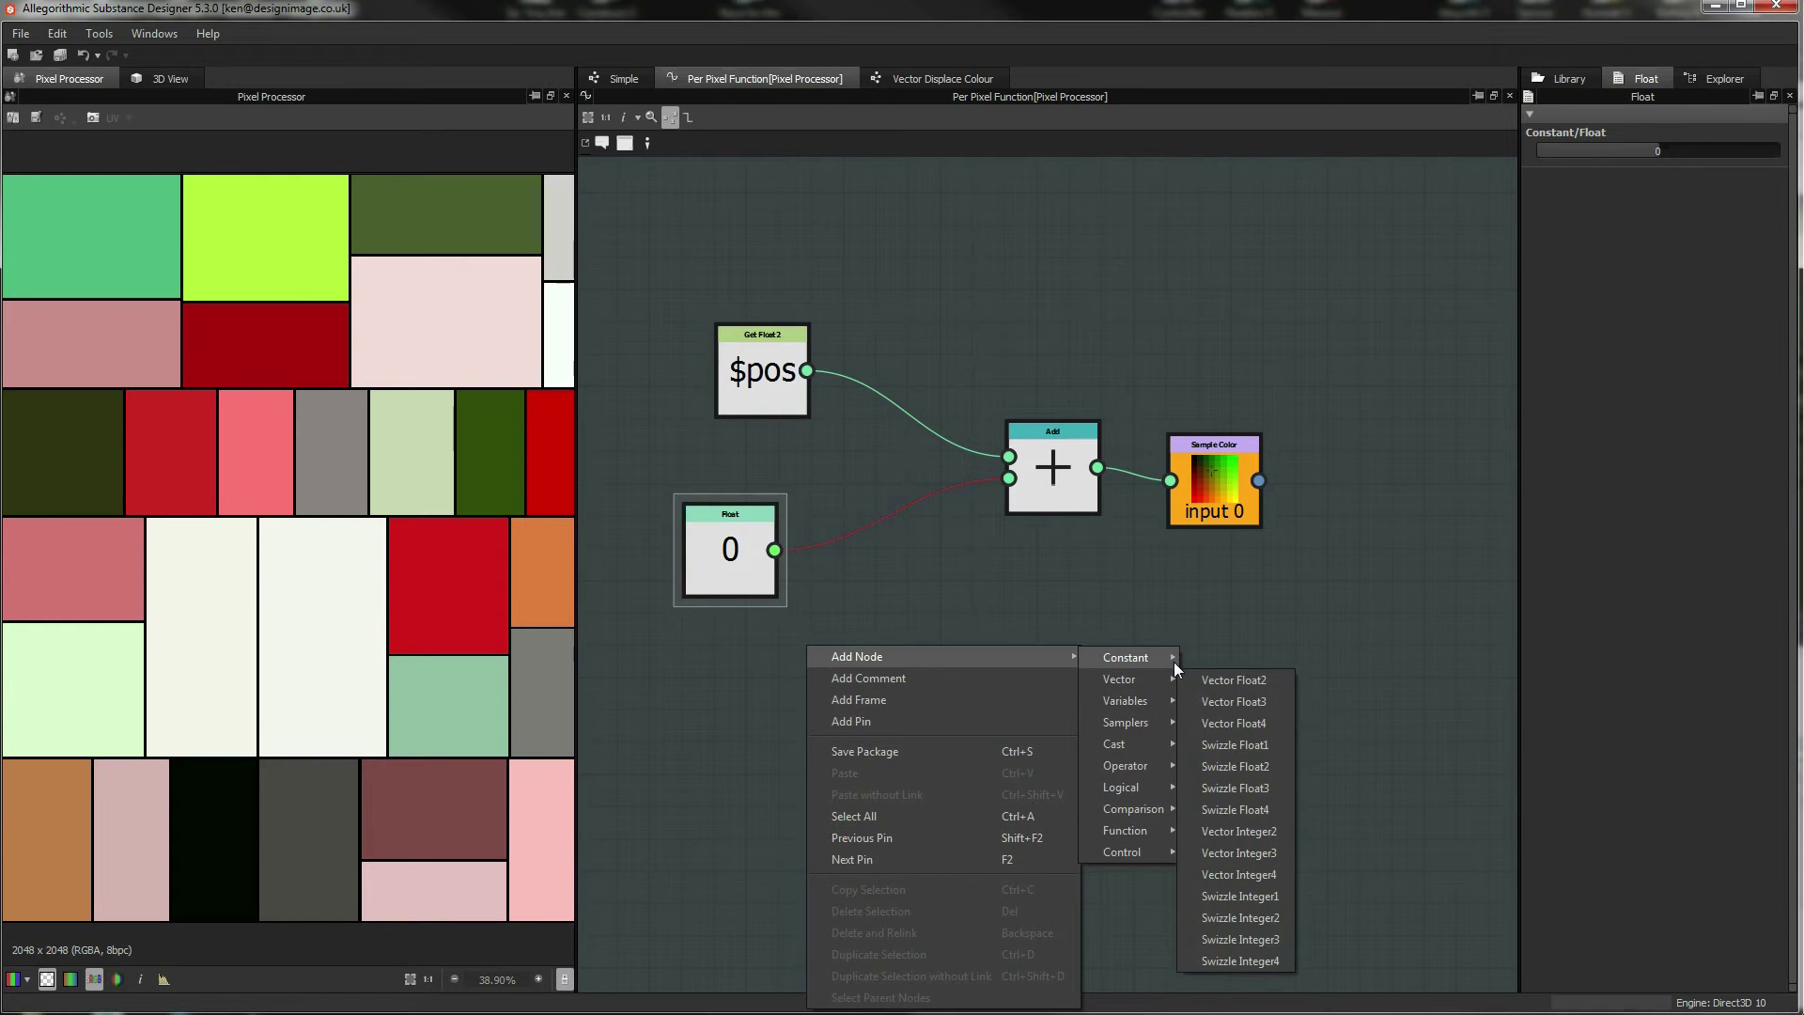
left_click(1218, 680)
left_click_drag(803, 649, 994, 501)
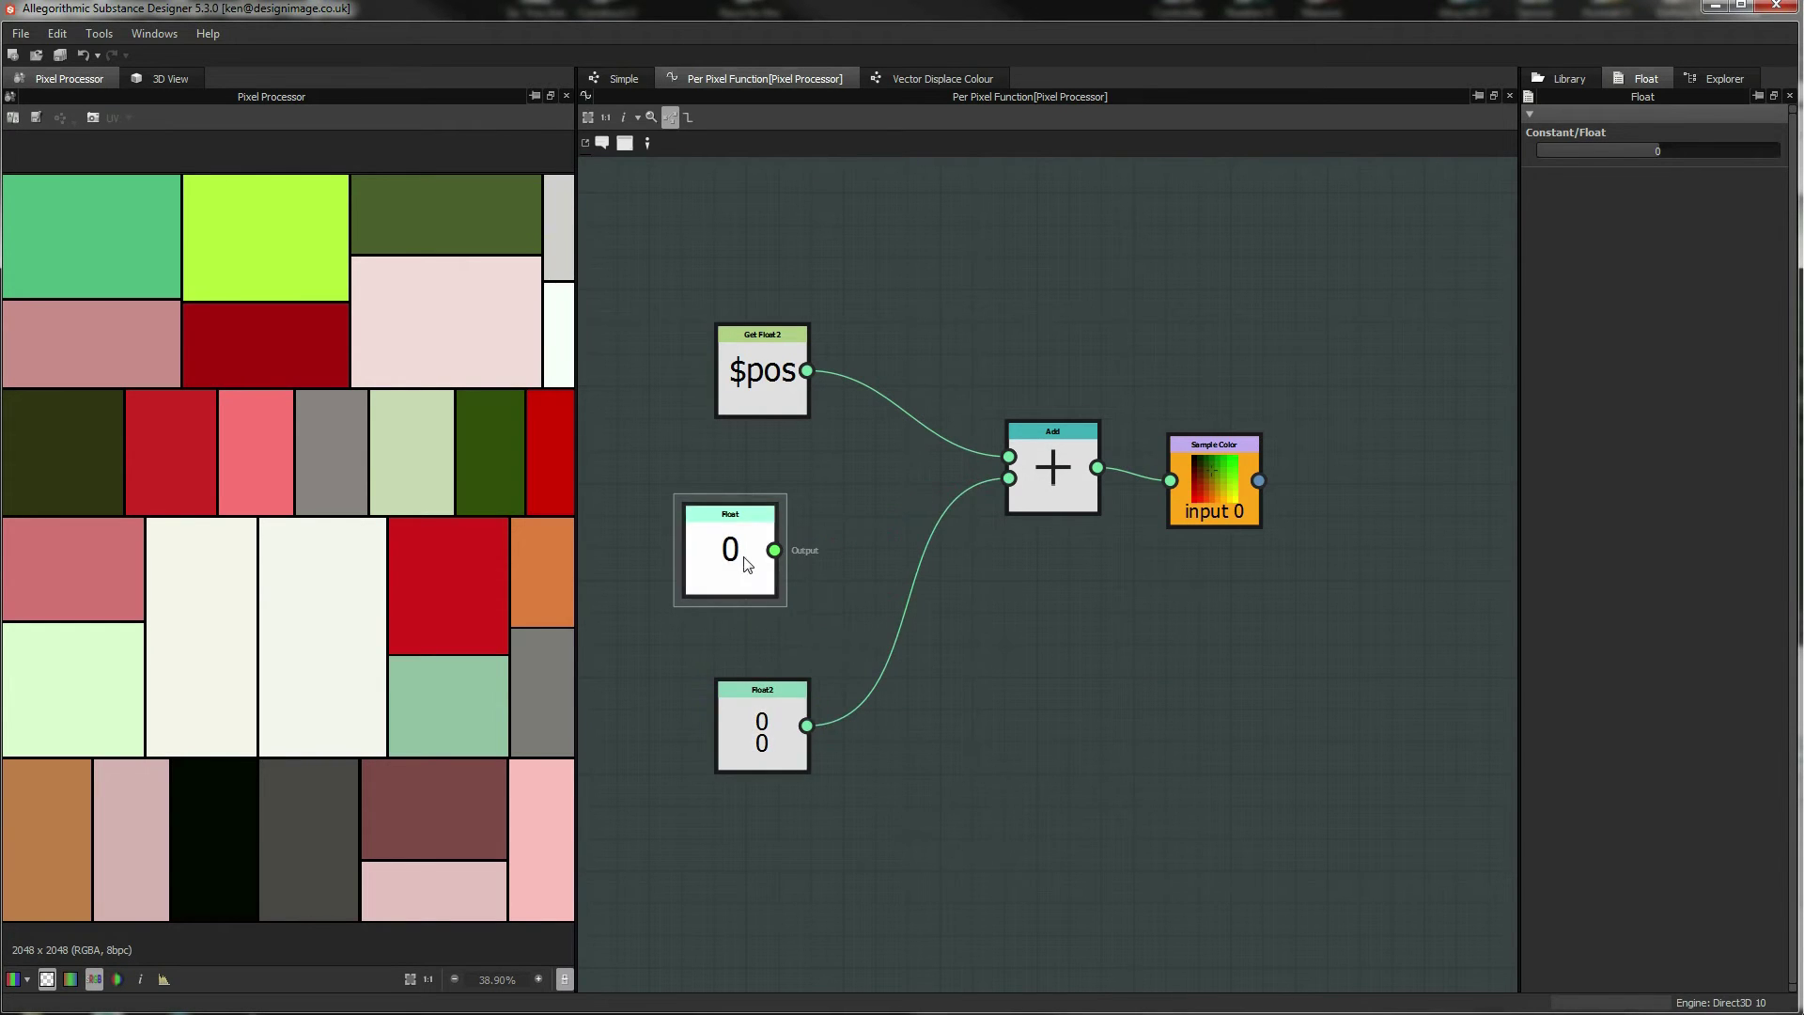
Move the Float2 node up slightly and set its first component to 0.097.
left_click_drag(784, 735, 785, 703)
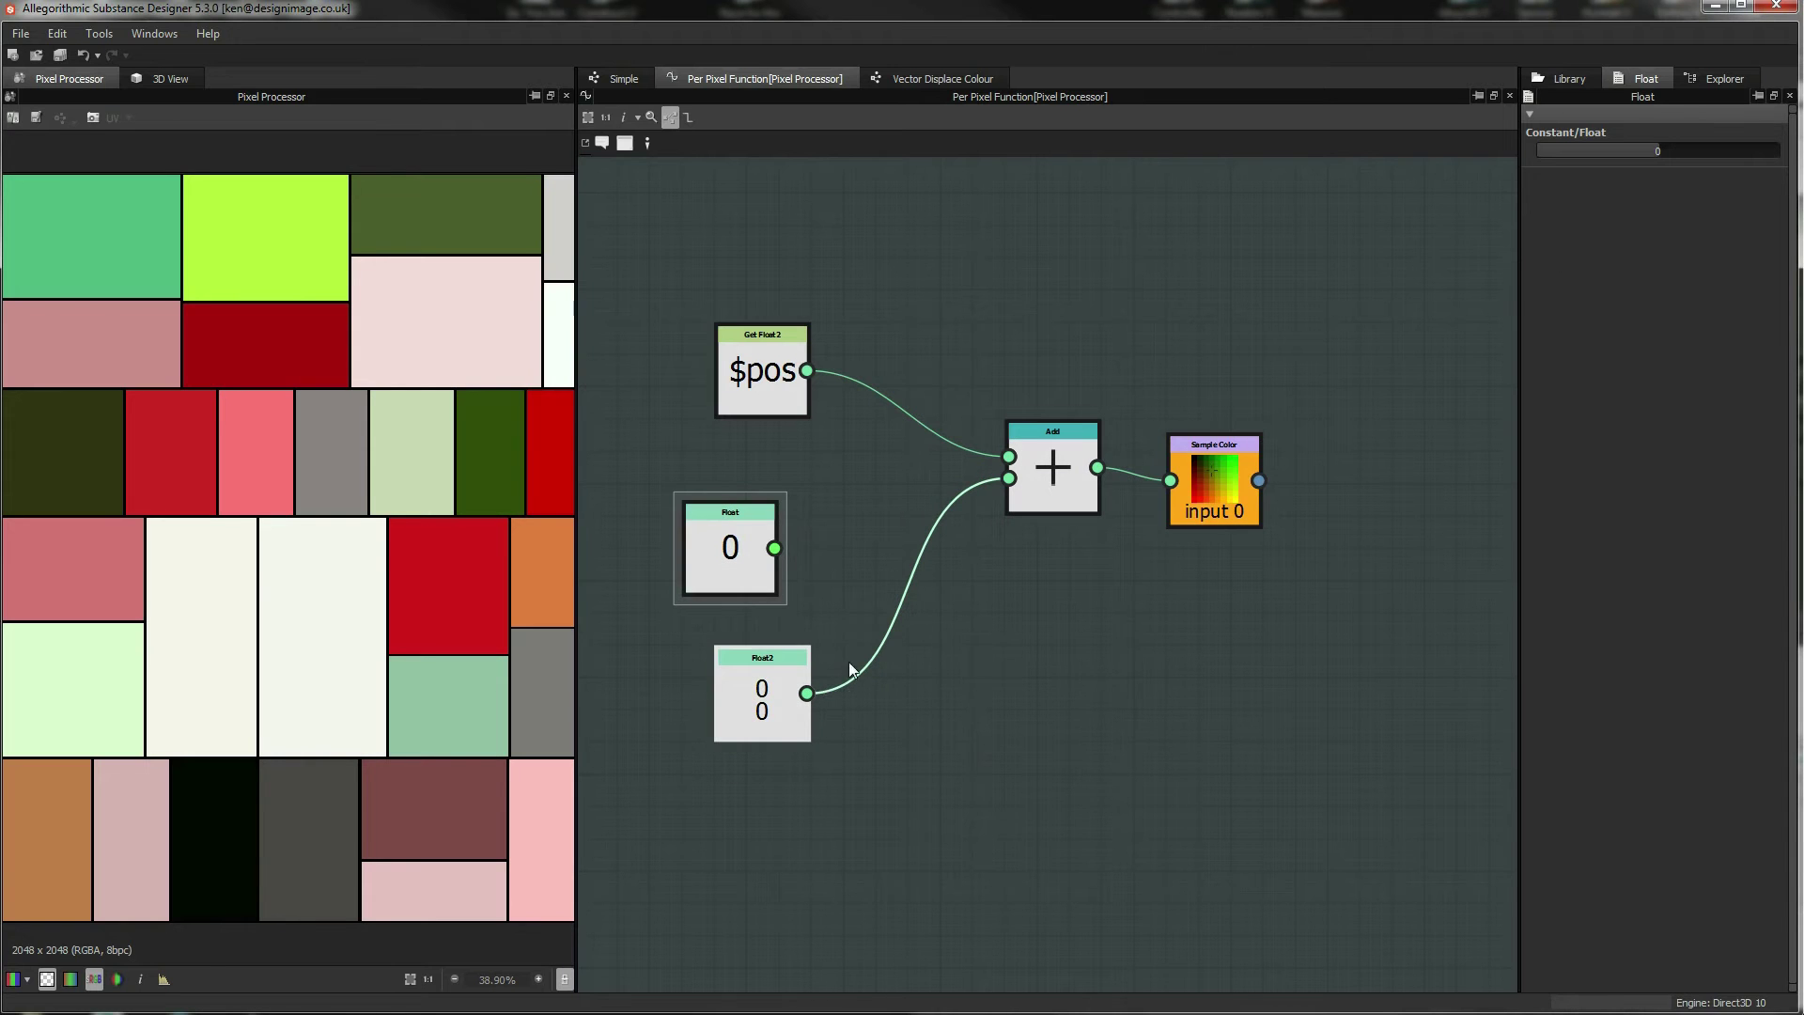
left_click(778, 700)
mouse_move(1667, 152)
left_mouse_down()
mouse_move(1701, 148)
mouse_move(1620, 149)
mouse_move(1700, 148)
mouse_move(1624, 149)
mouse_move(1670, 152)
left_mouse_up()
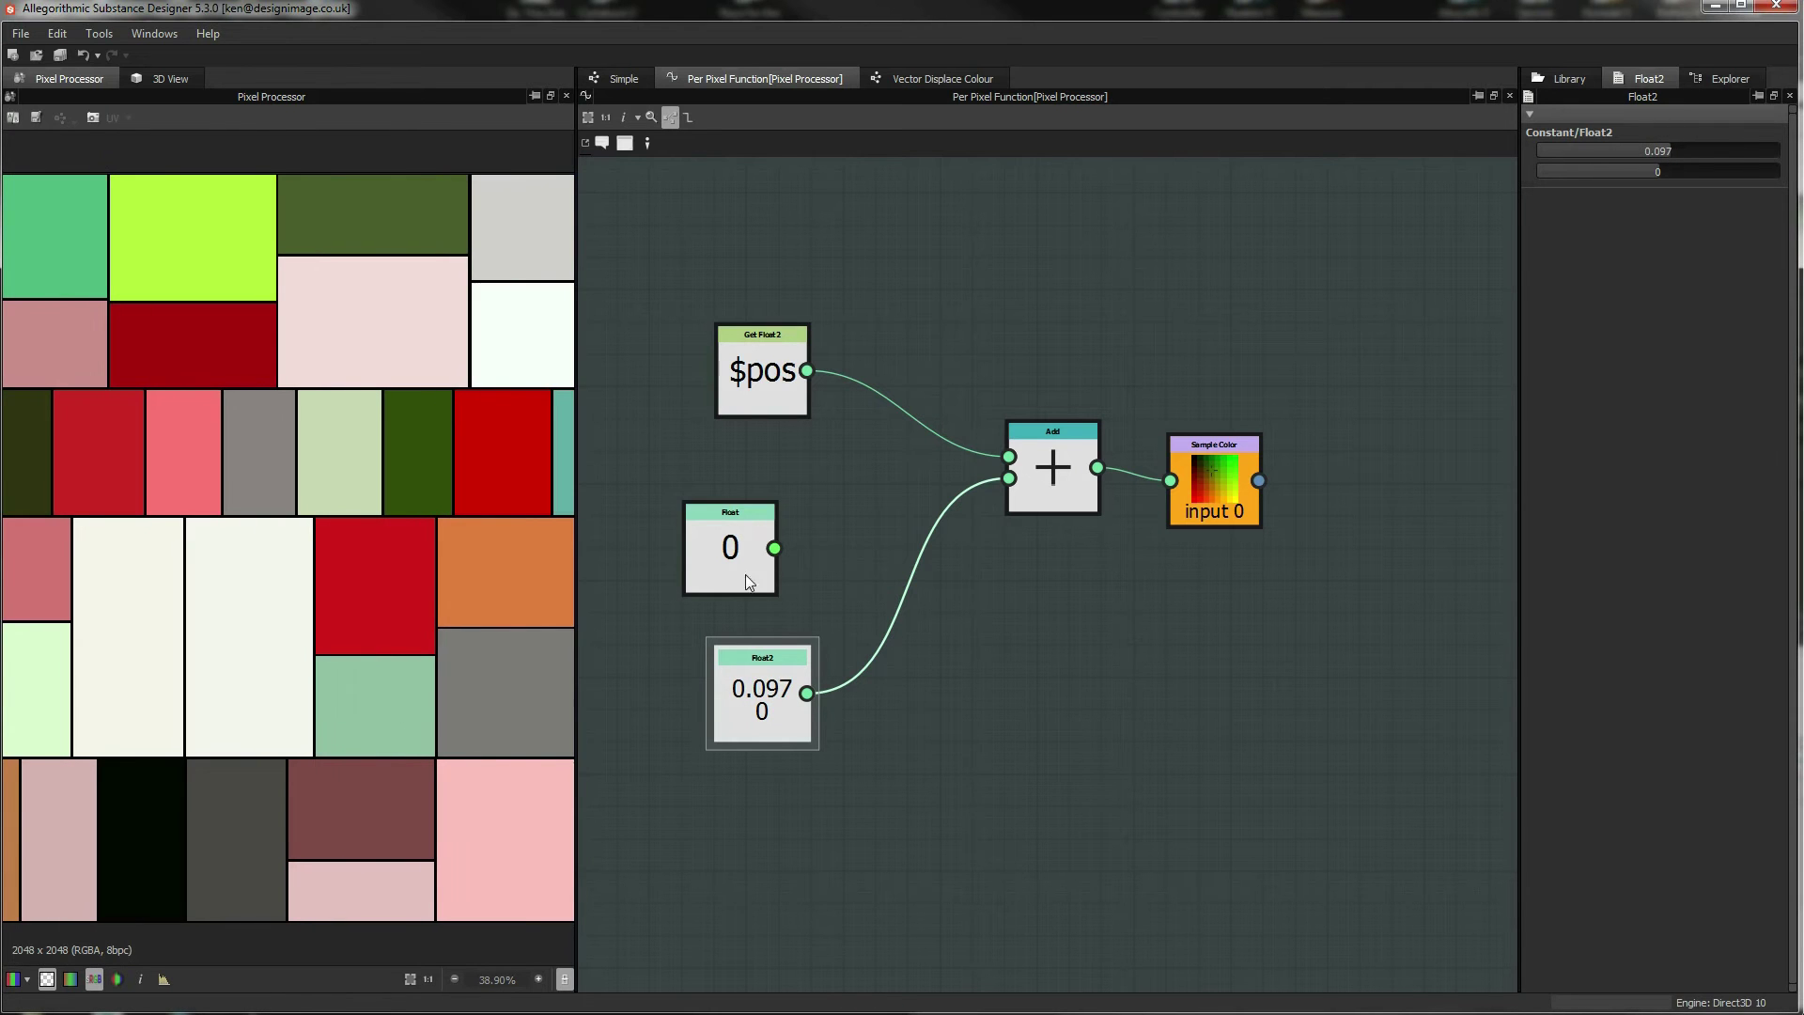
Close up the column of $pos, Float and Float2 nodes and align Sample Color with the Add node.
left_click_drag(724, 564, 725, 515)
left_click_drag(756, 700, 773, 637)
left_click_drag(794, 376, 794, 389)
left_click_drag(804, 621, 787, 620)
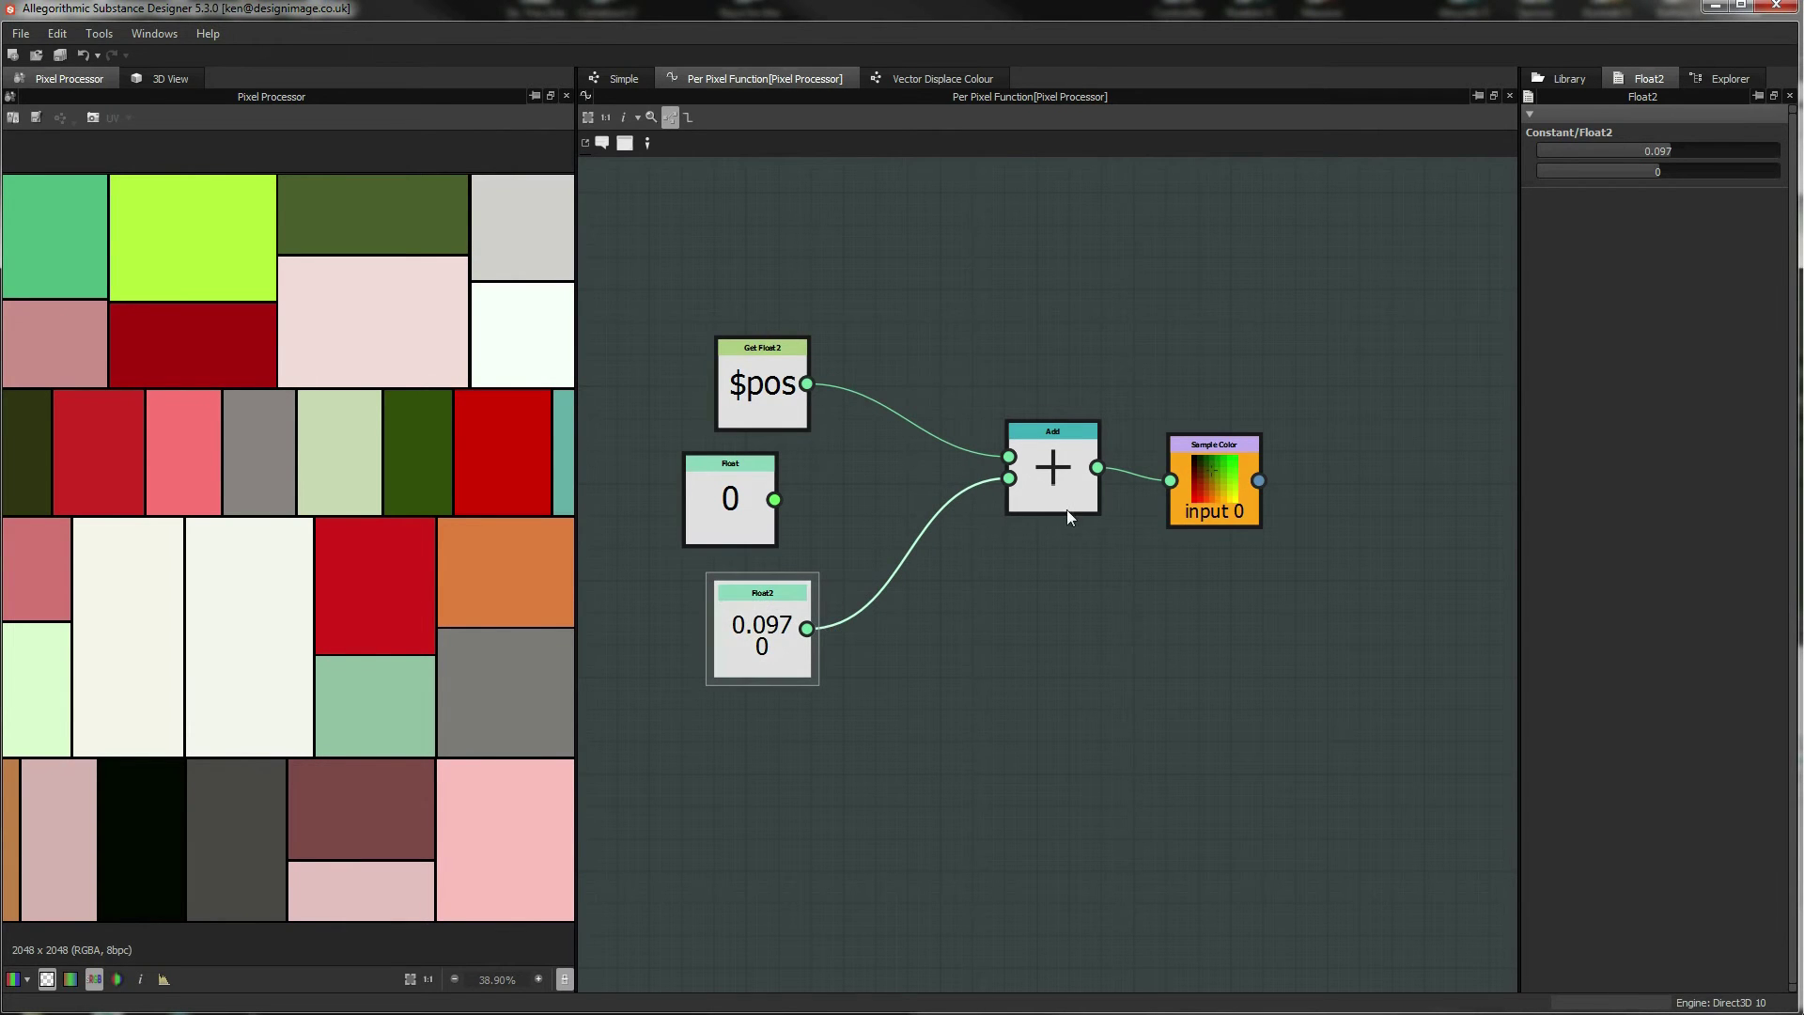
left_click_drag(1216, 484, 1212, 462)
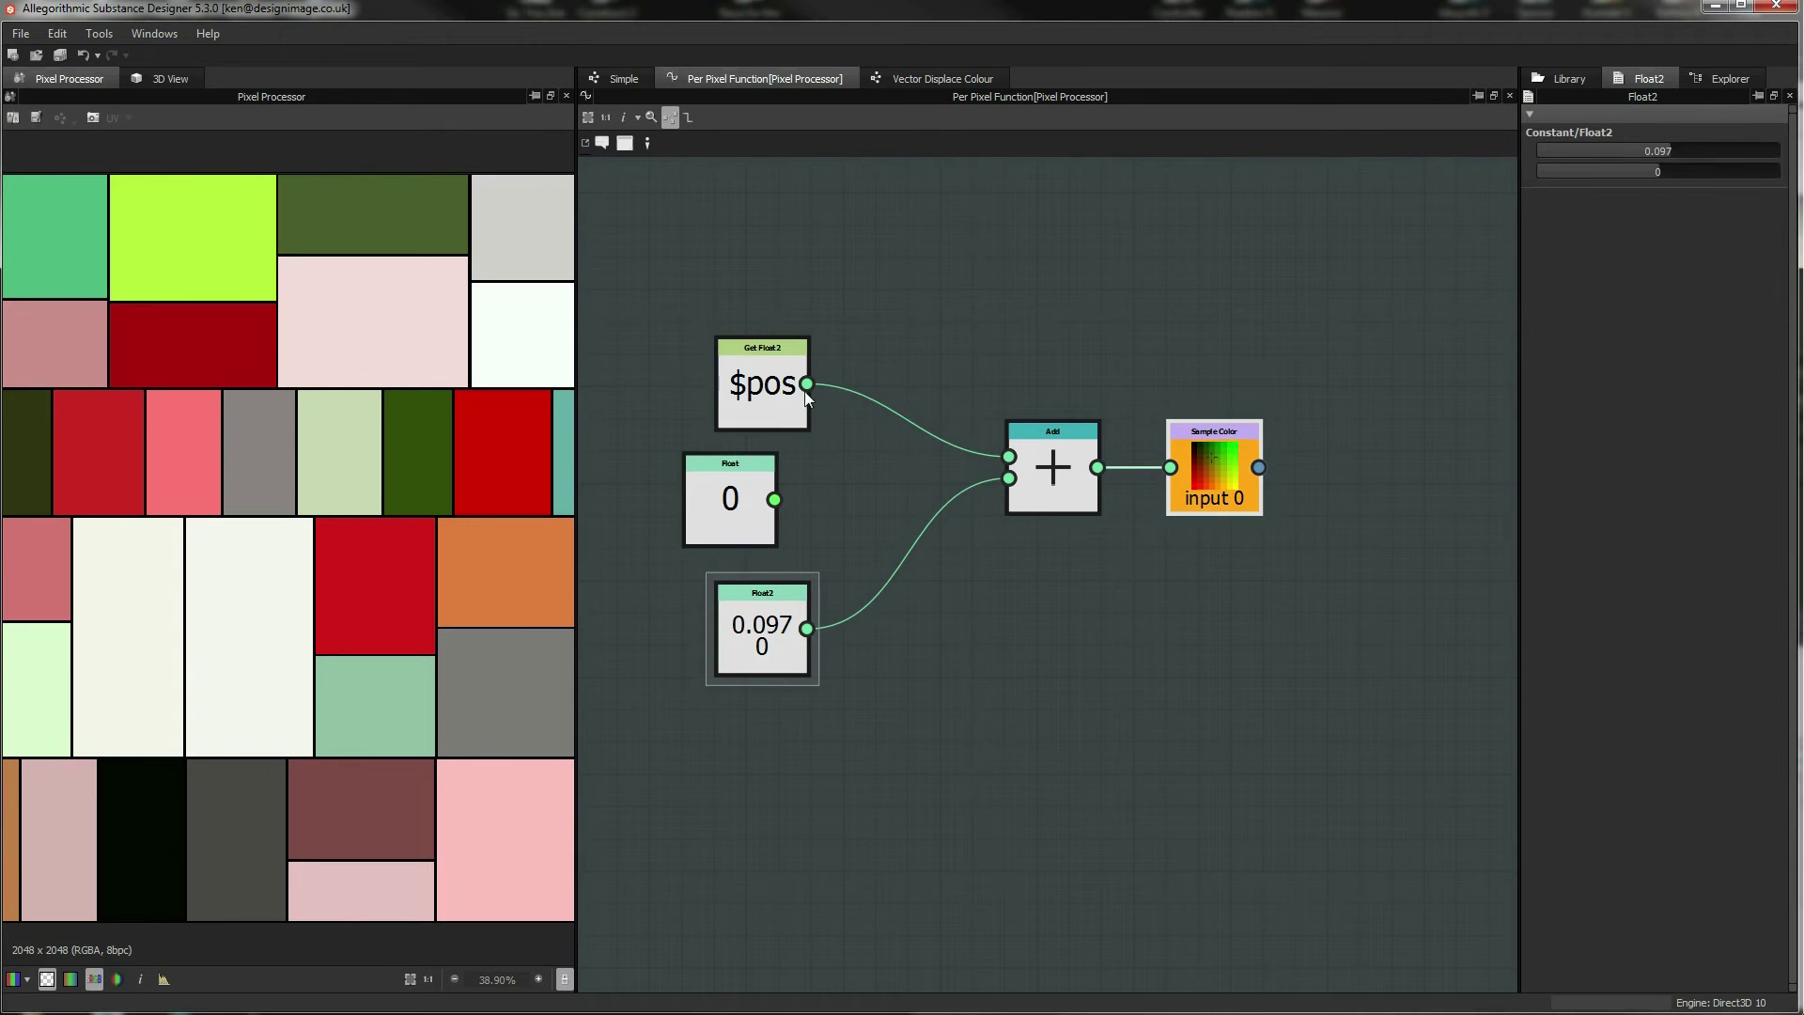
left_click_drag(794, 385, 795, 404)
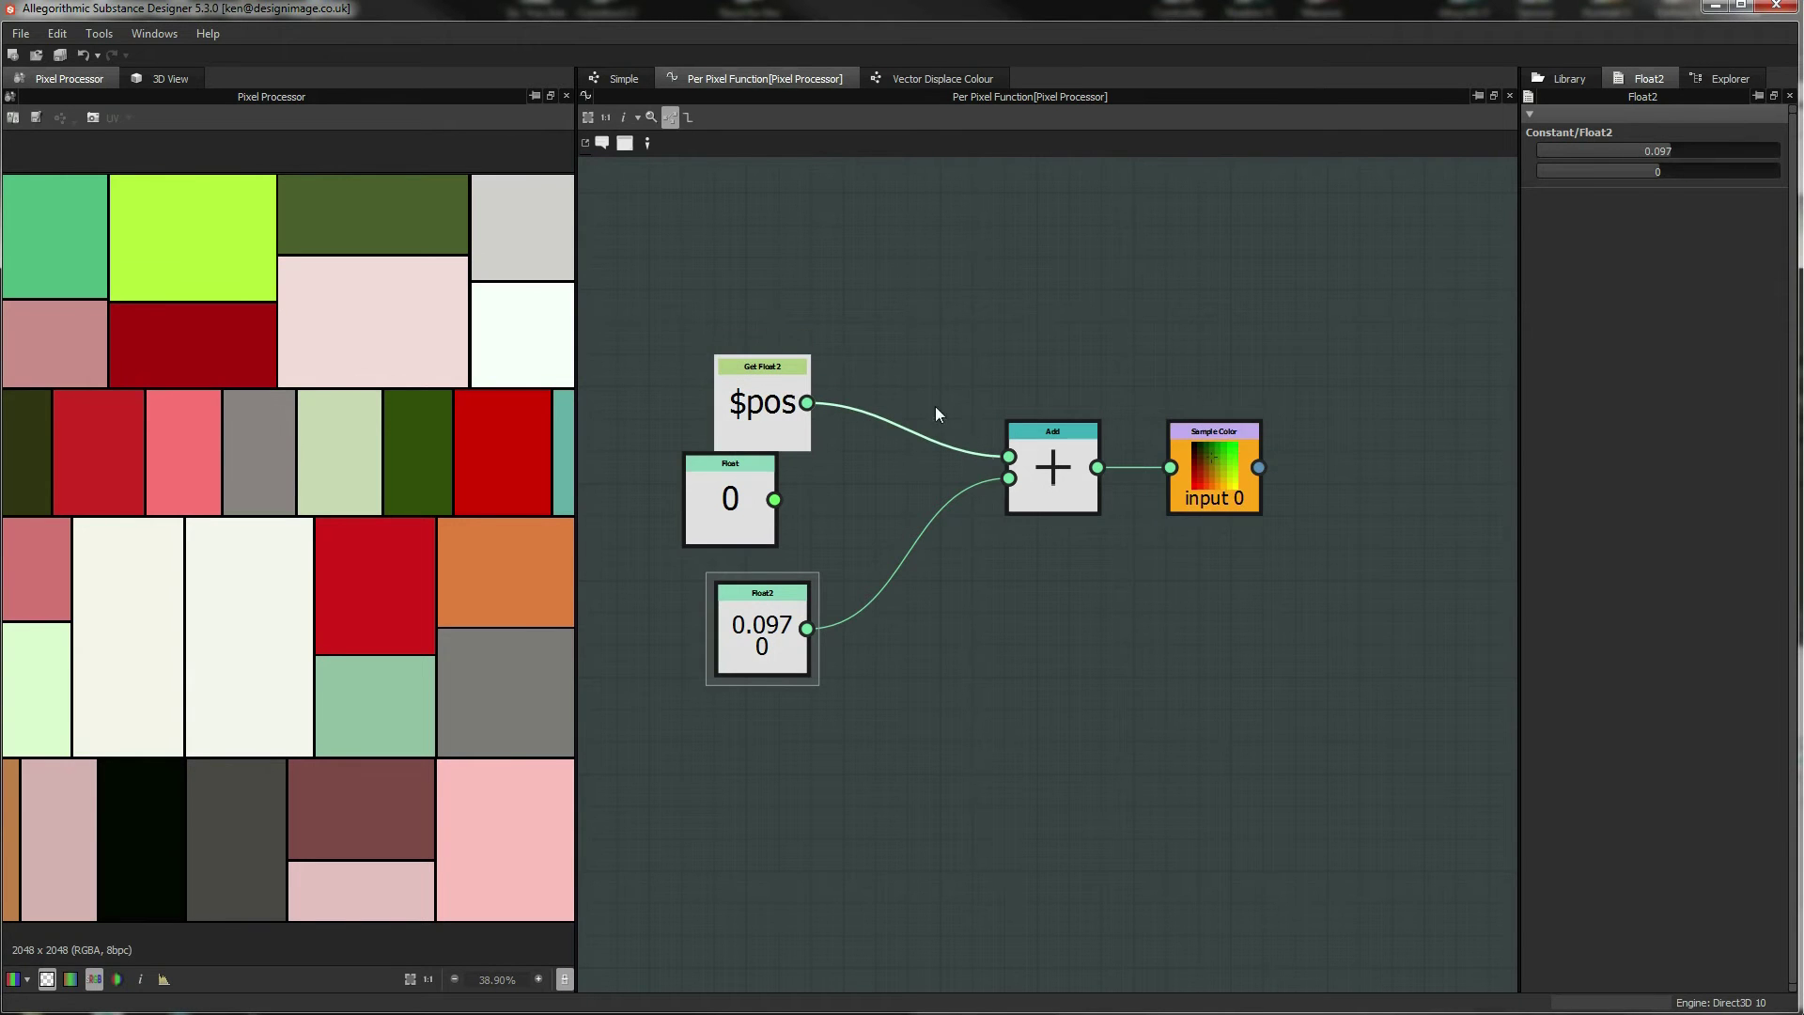
Move the unused Float node above the network and stack $pos and Float2 closer to the Add node.
left_click(1218, 448)
left_click_drag(761, 499, 987, 272)
left_click_drag(794, 386, 763, 416)
left_click(769, 609)
left_click_drag(768, 609, 768, 546)
left_click_drag(749, 463, 813, 433)
left_click_drag(795, 513, 826, 481)
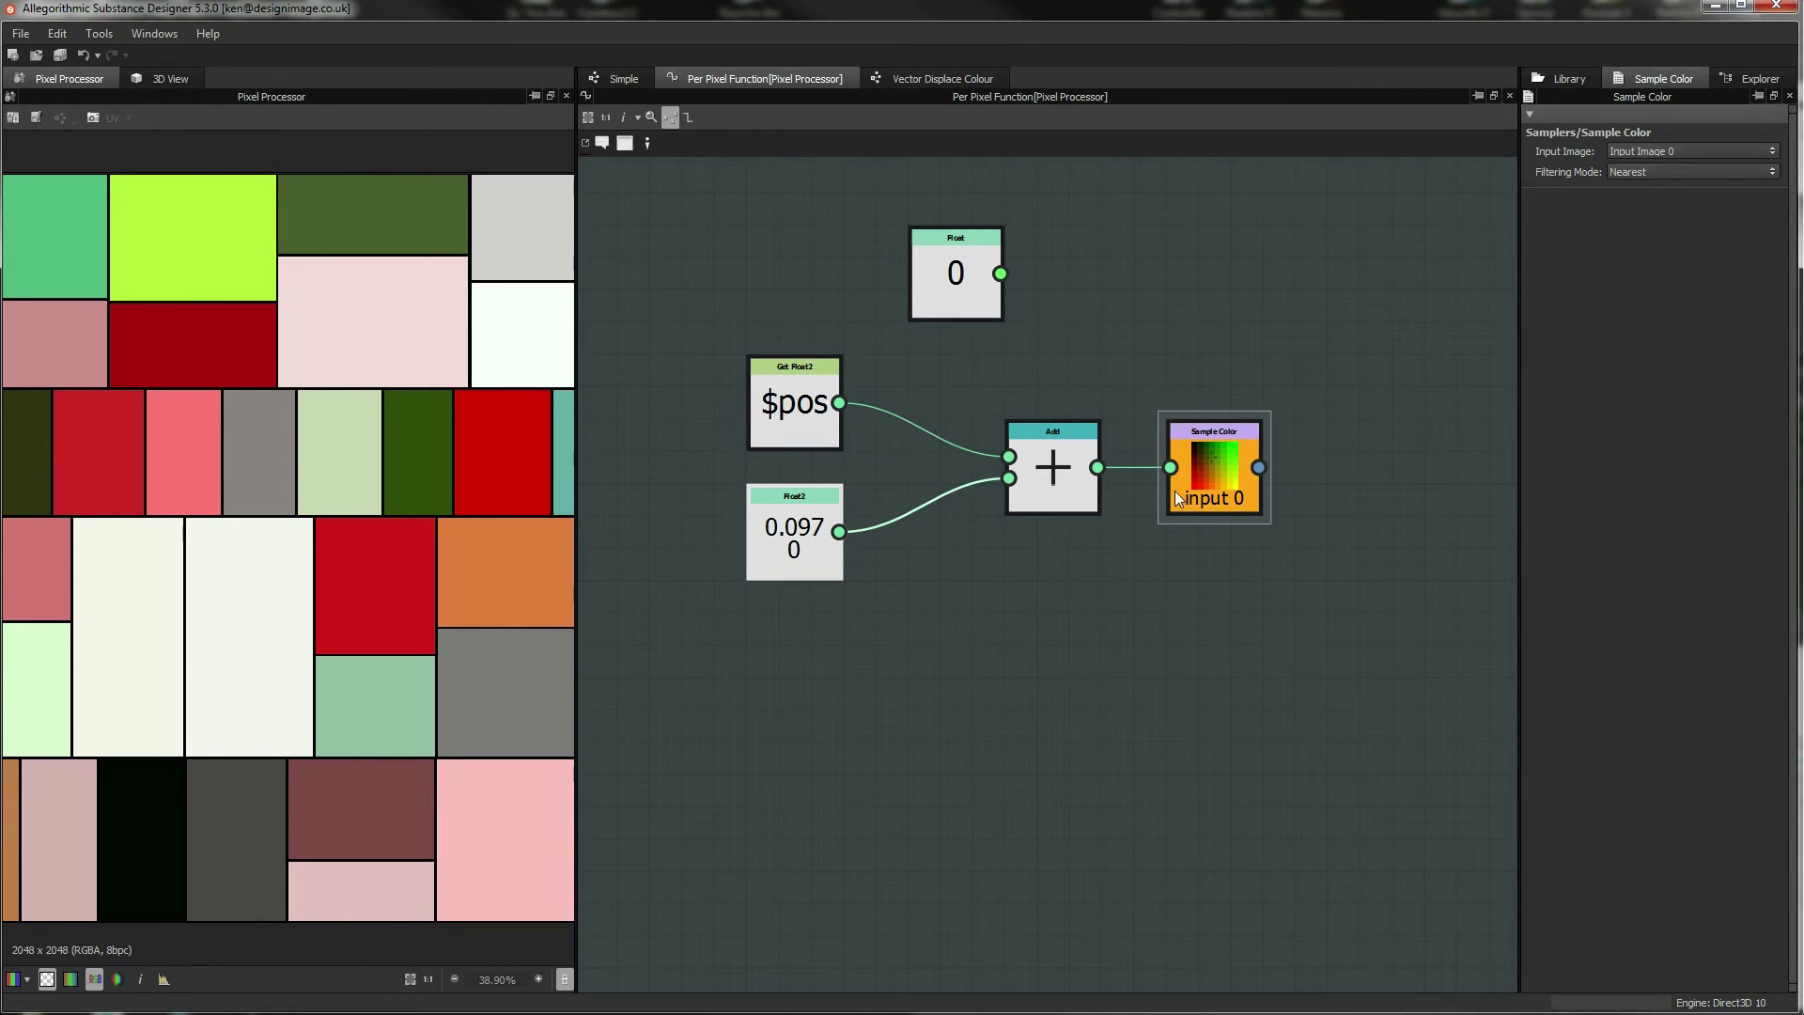
left_click(1222, 461)
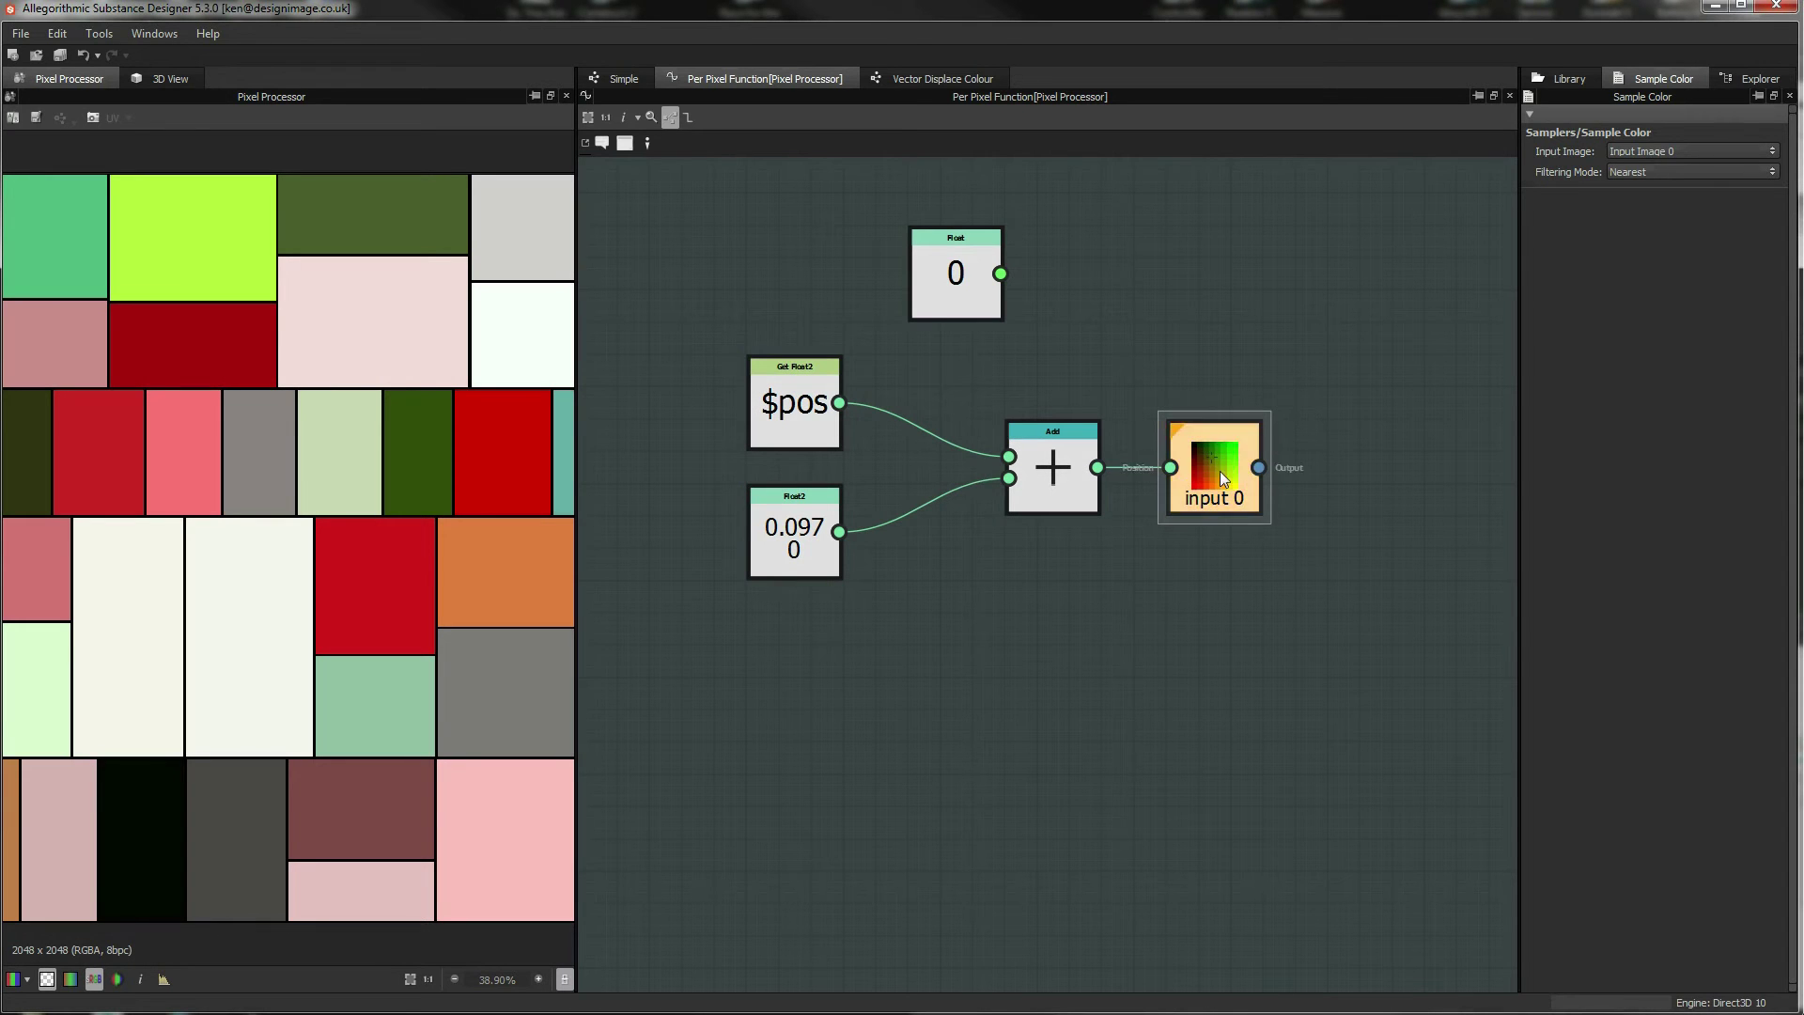
mouse_move(827, 562)
left_mouse_down()
mouse_move(809, 595)
mouse_move(795, 573)
left_mouse_up()
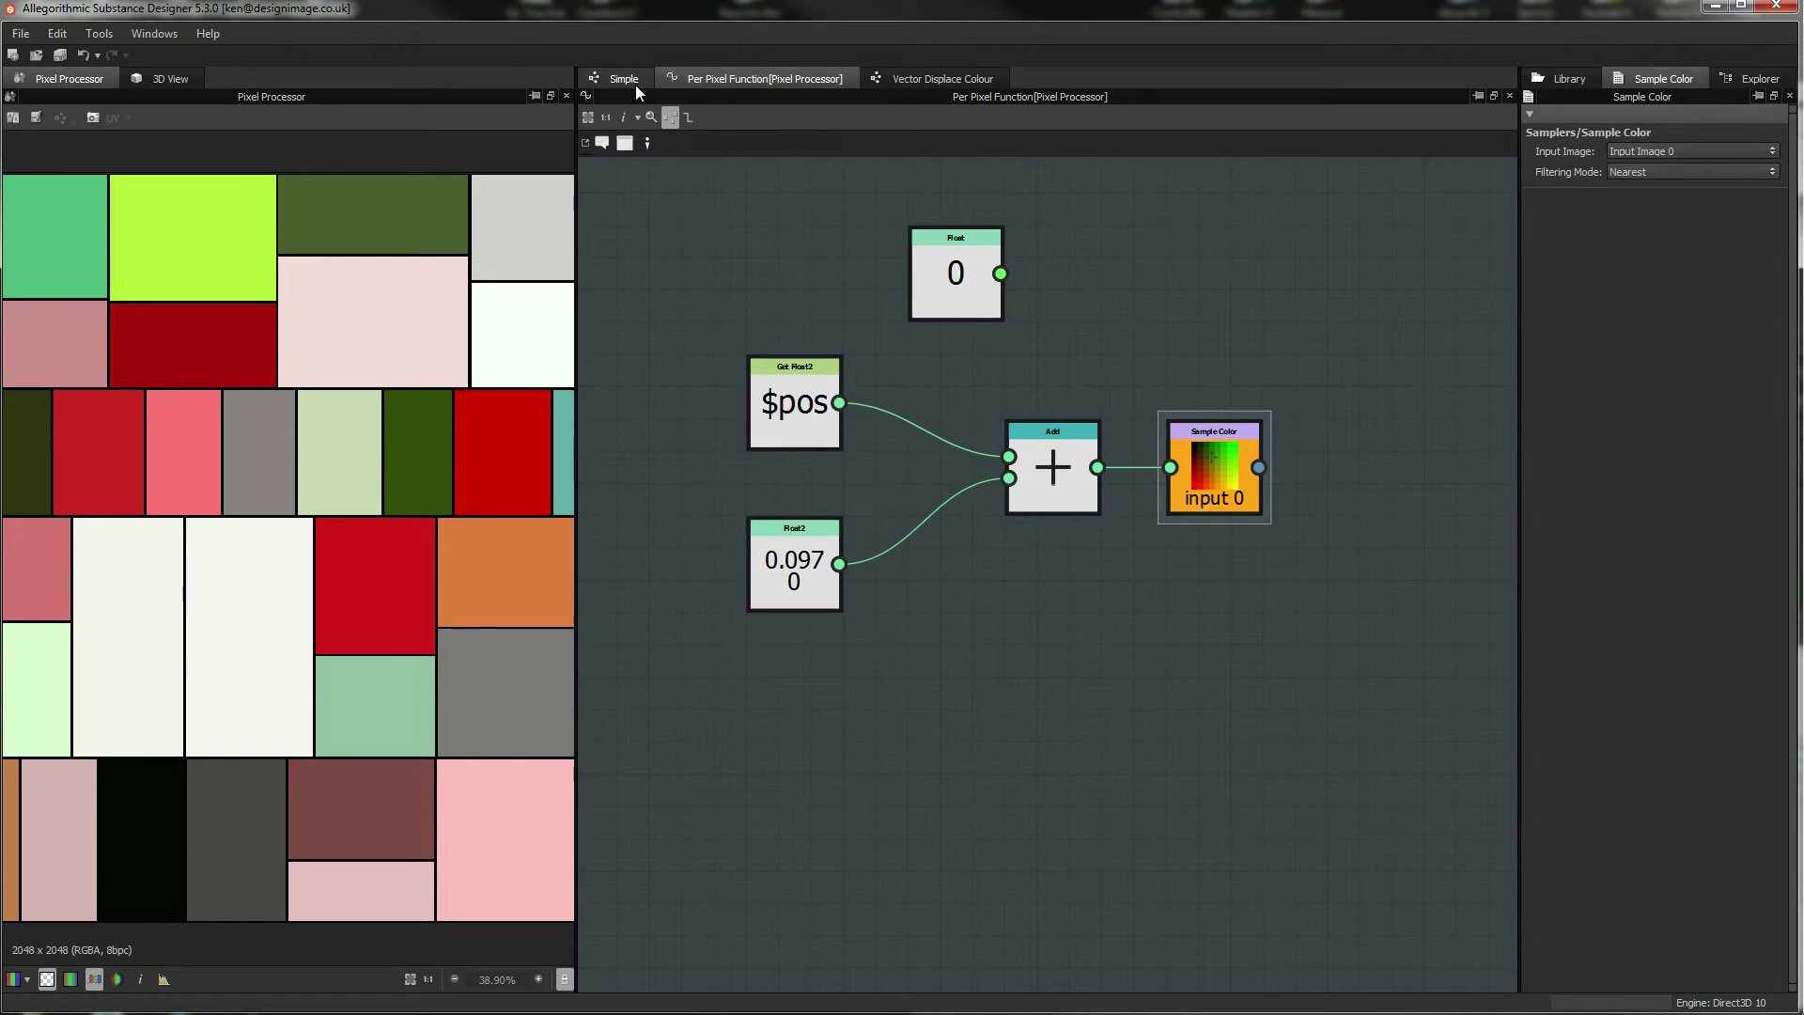
Add a second Sample Color node below the Add node.
right_click(952, 697)
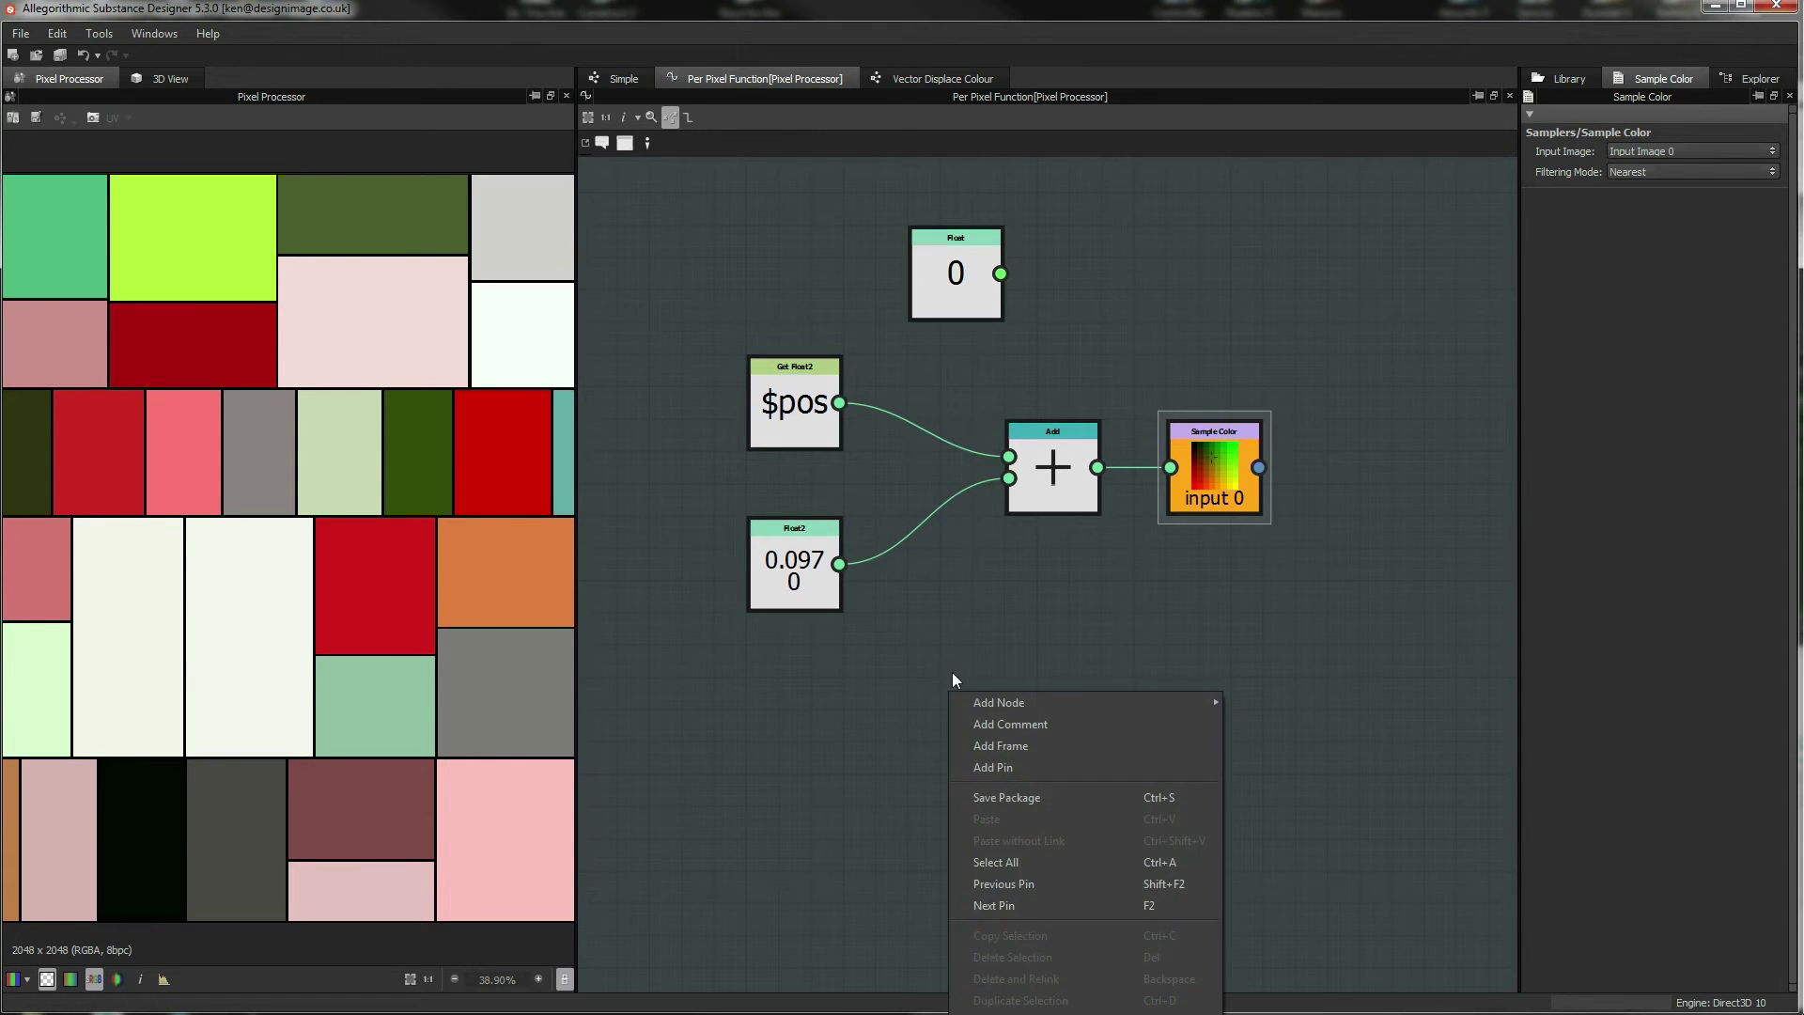
mouse_move(1051, 703)
mouse_move(1278, 767)
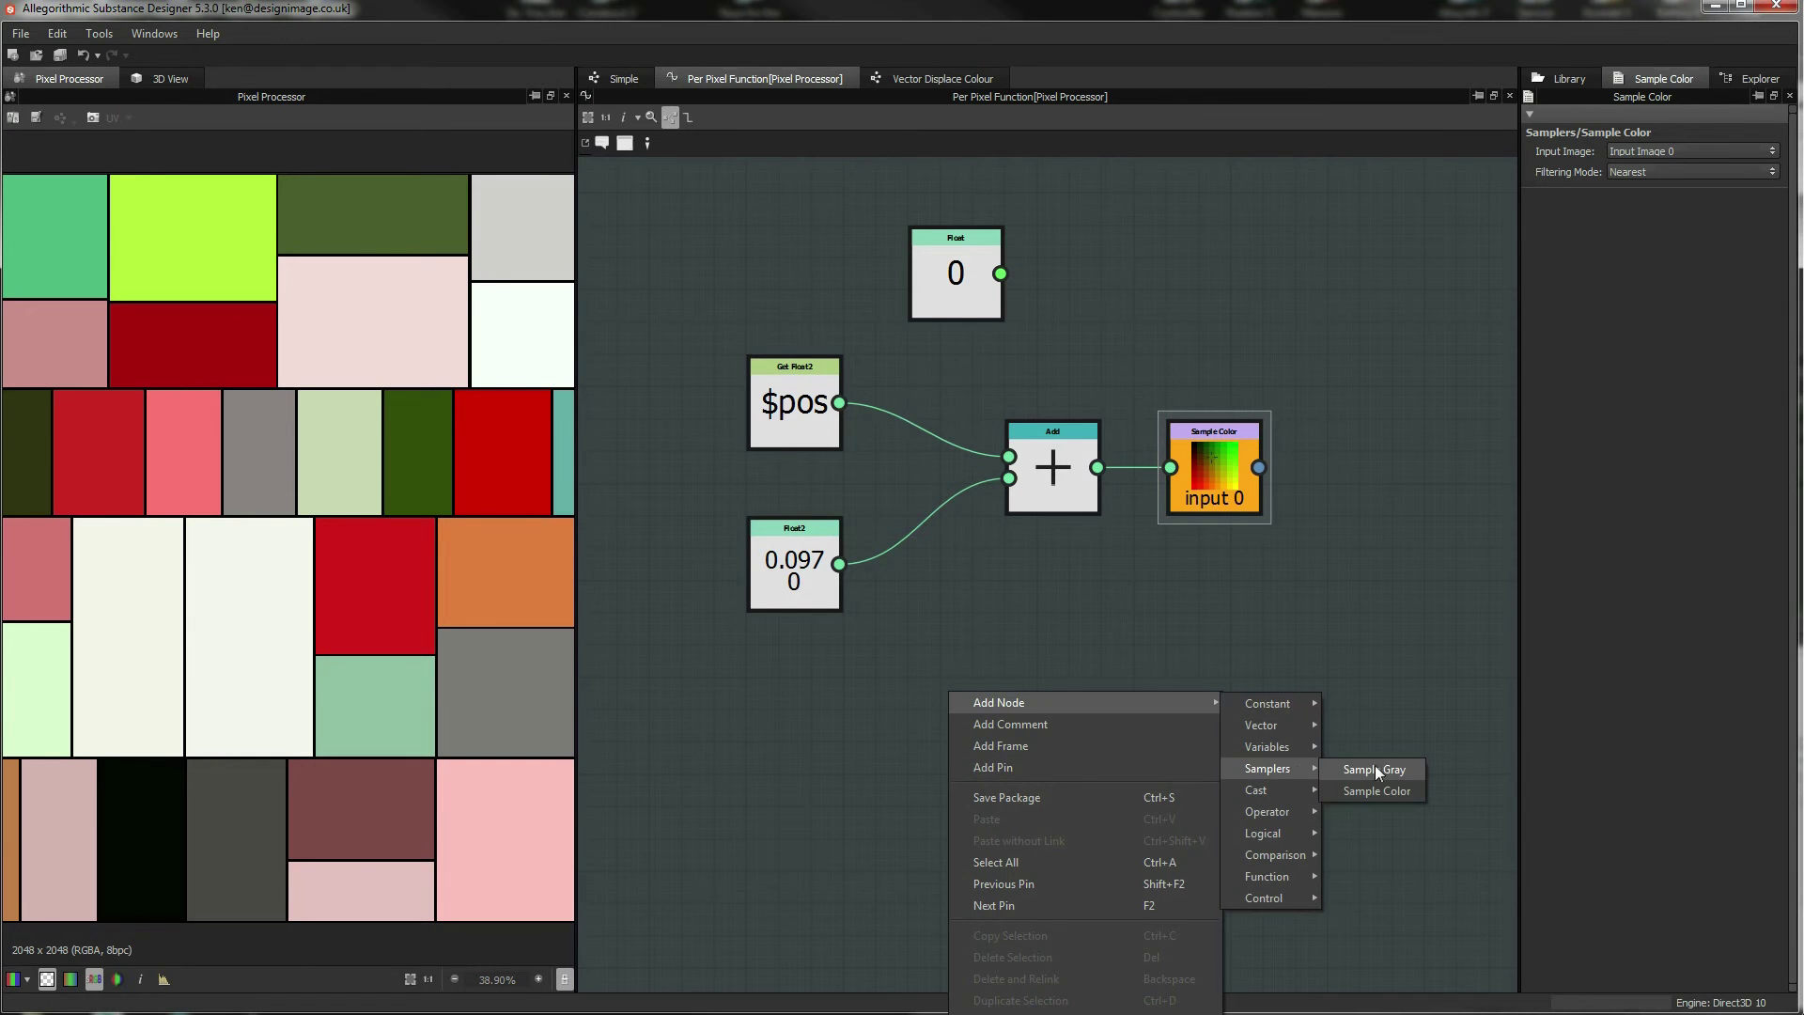
left_click(1374, 786)
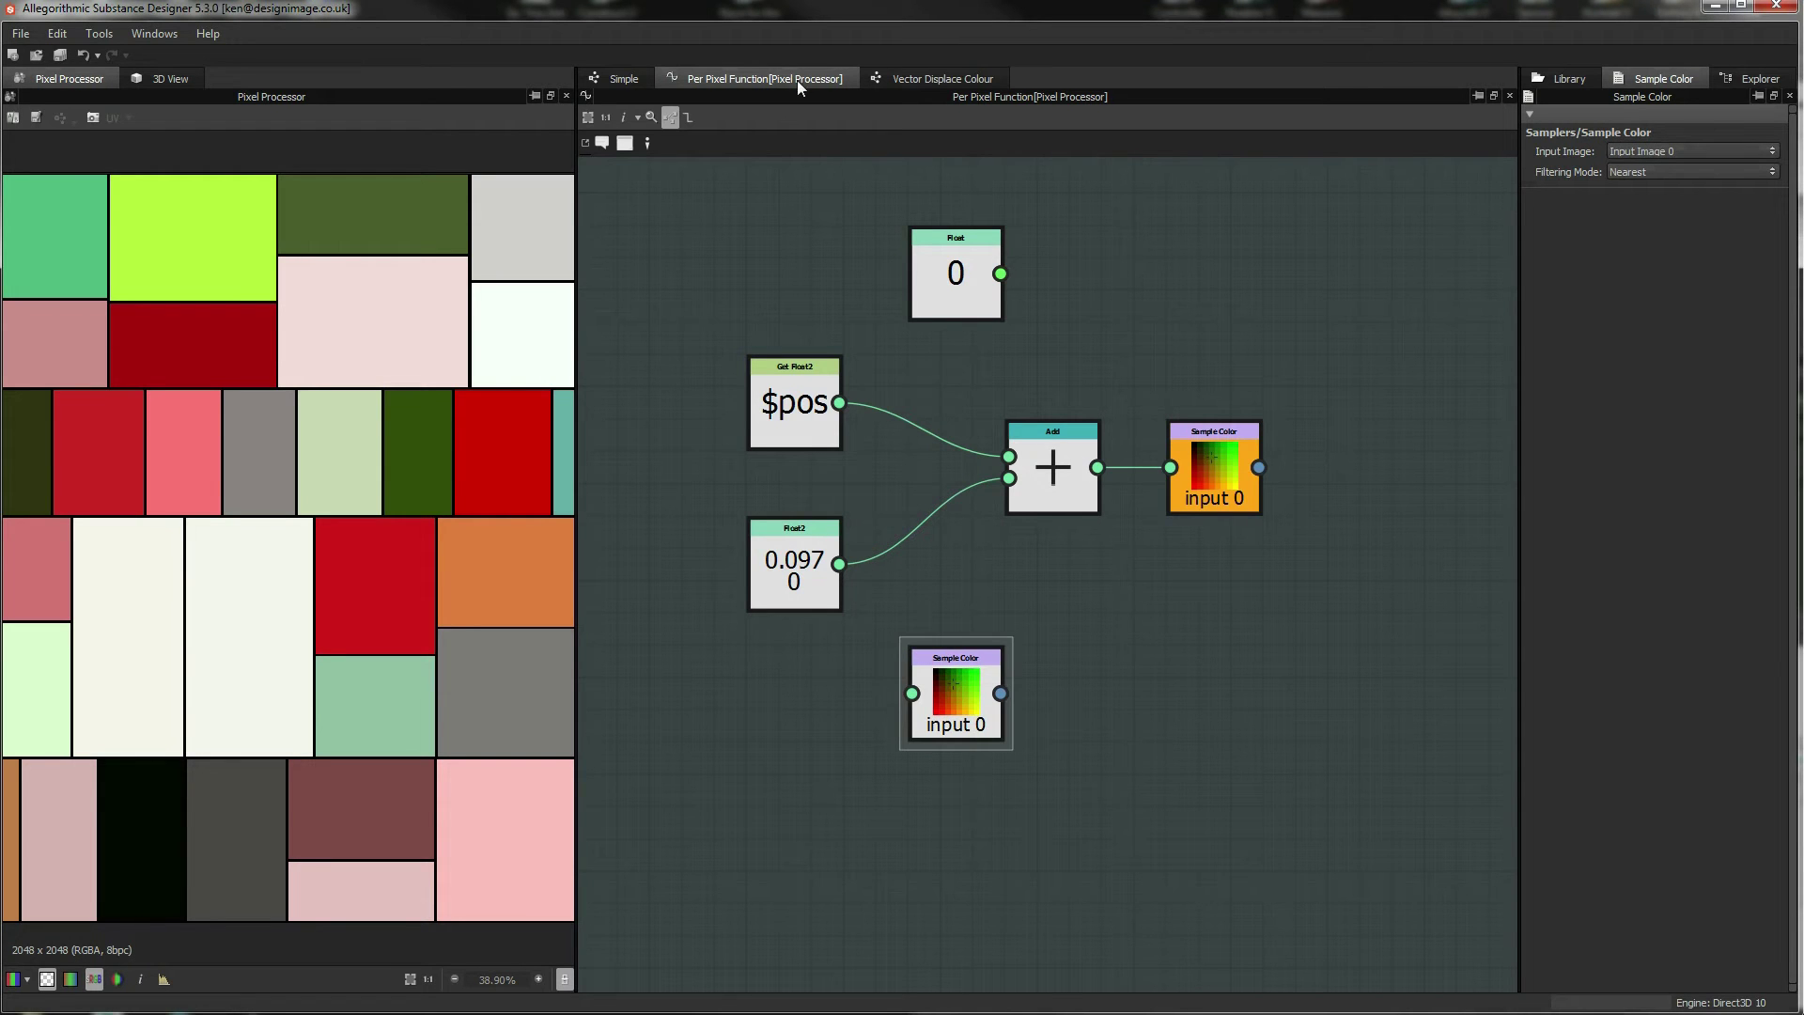
Return to the Simple graph and move the Tile Random Color and Pixel Processor nodes farther apart.
left_click(624, 80)
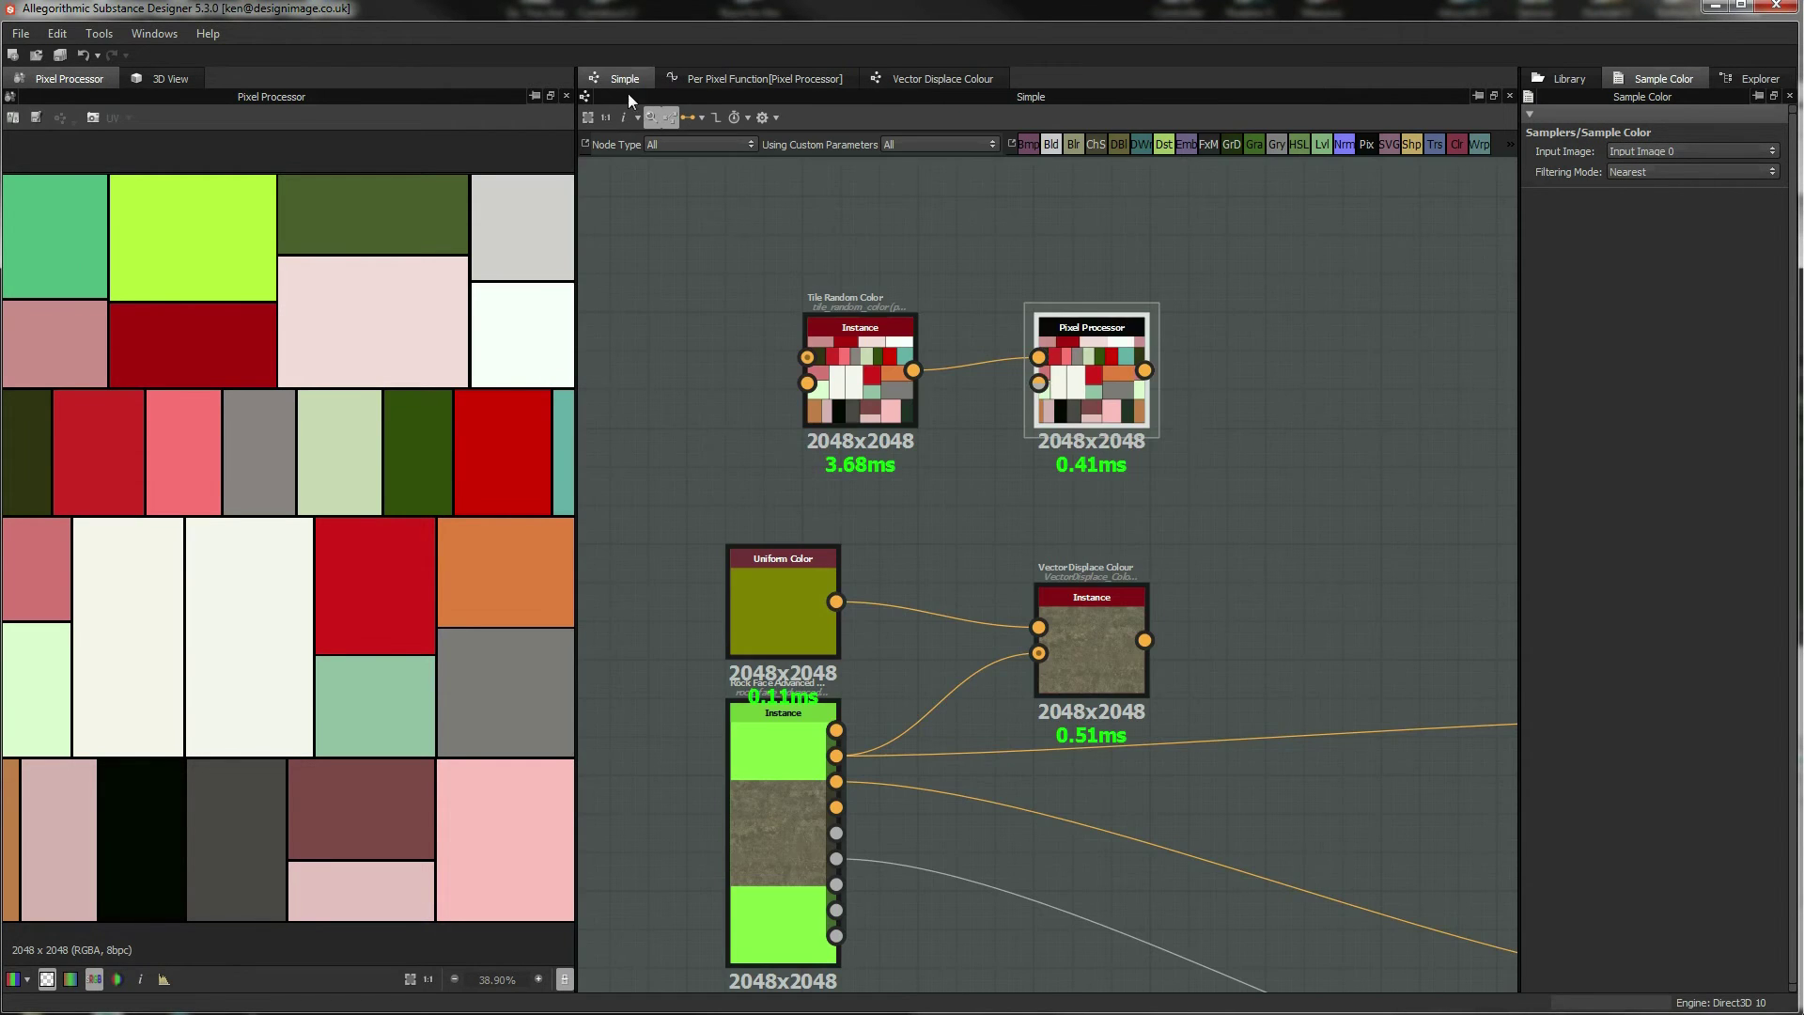
left_click(1113, 399)
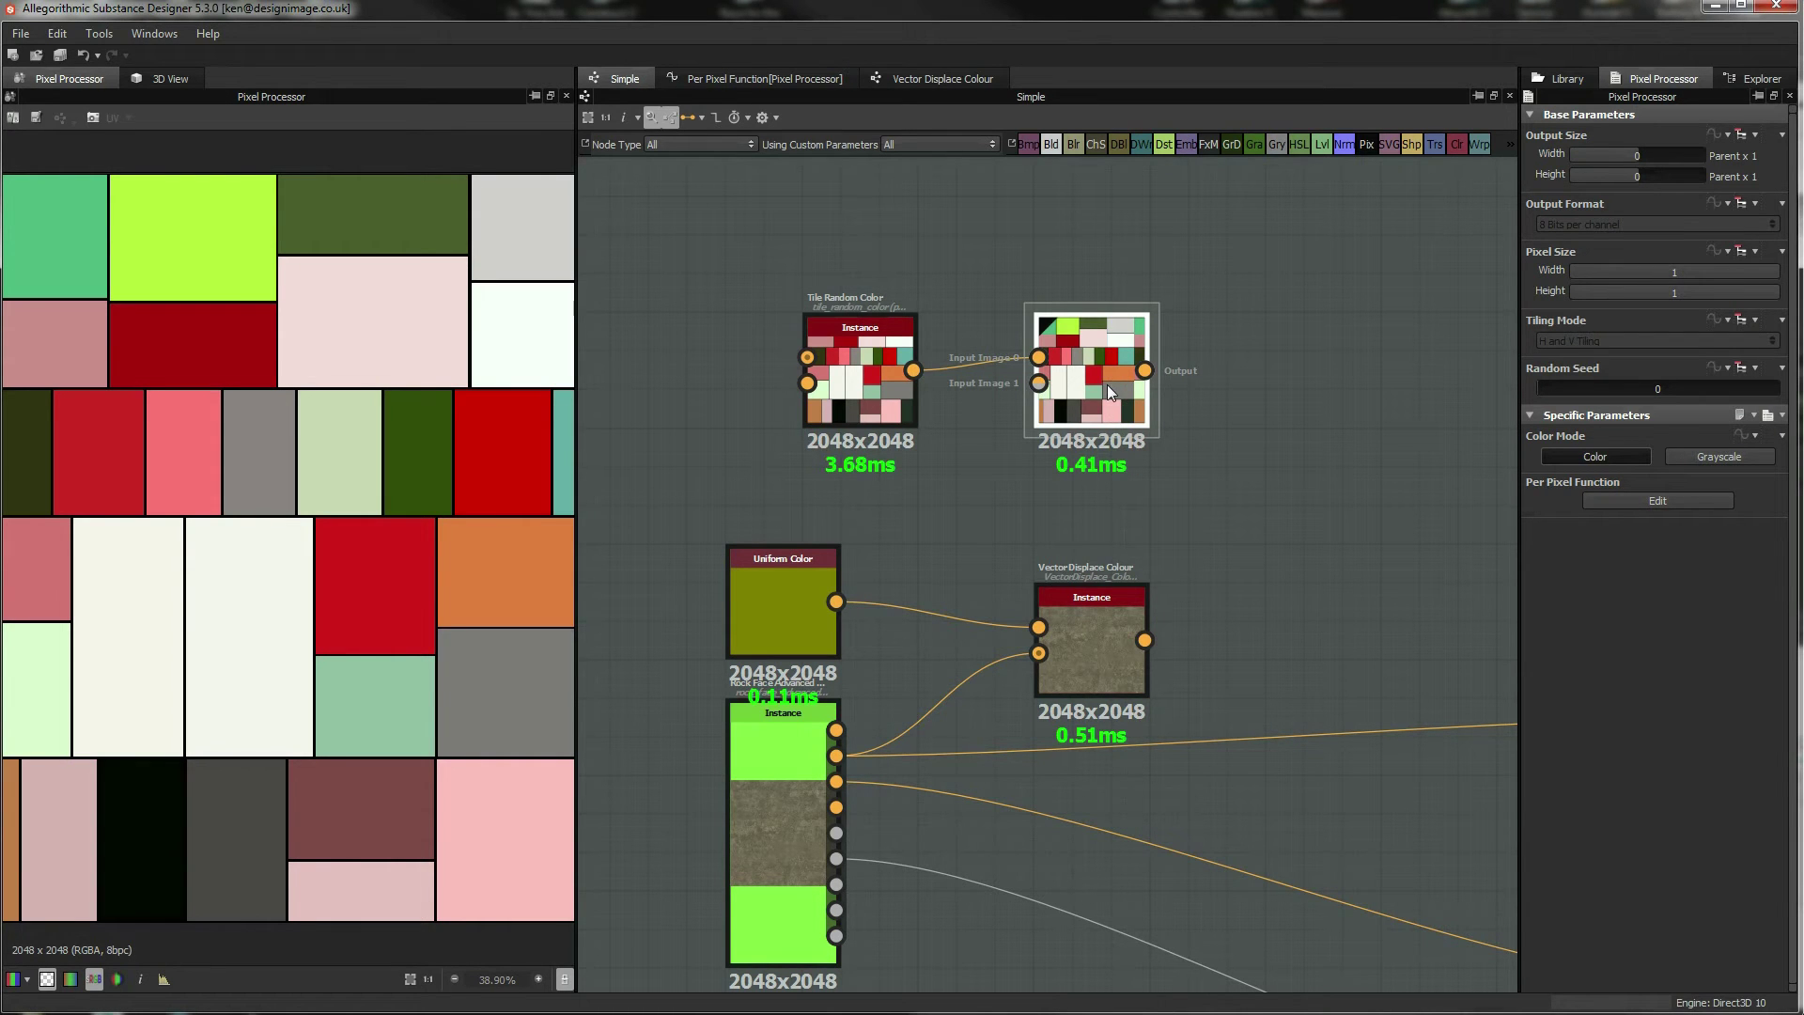
left_click_drag(1087, 386, 1087, 402)
left_click_drag(860, 376, 821, 337)
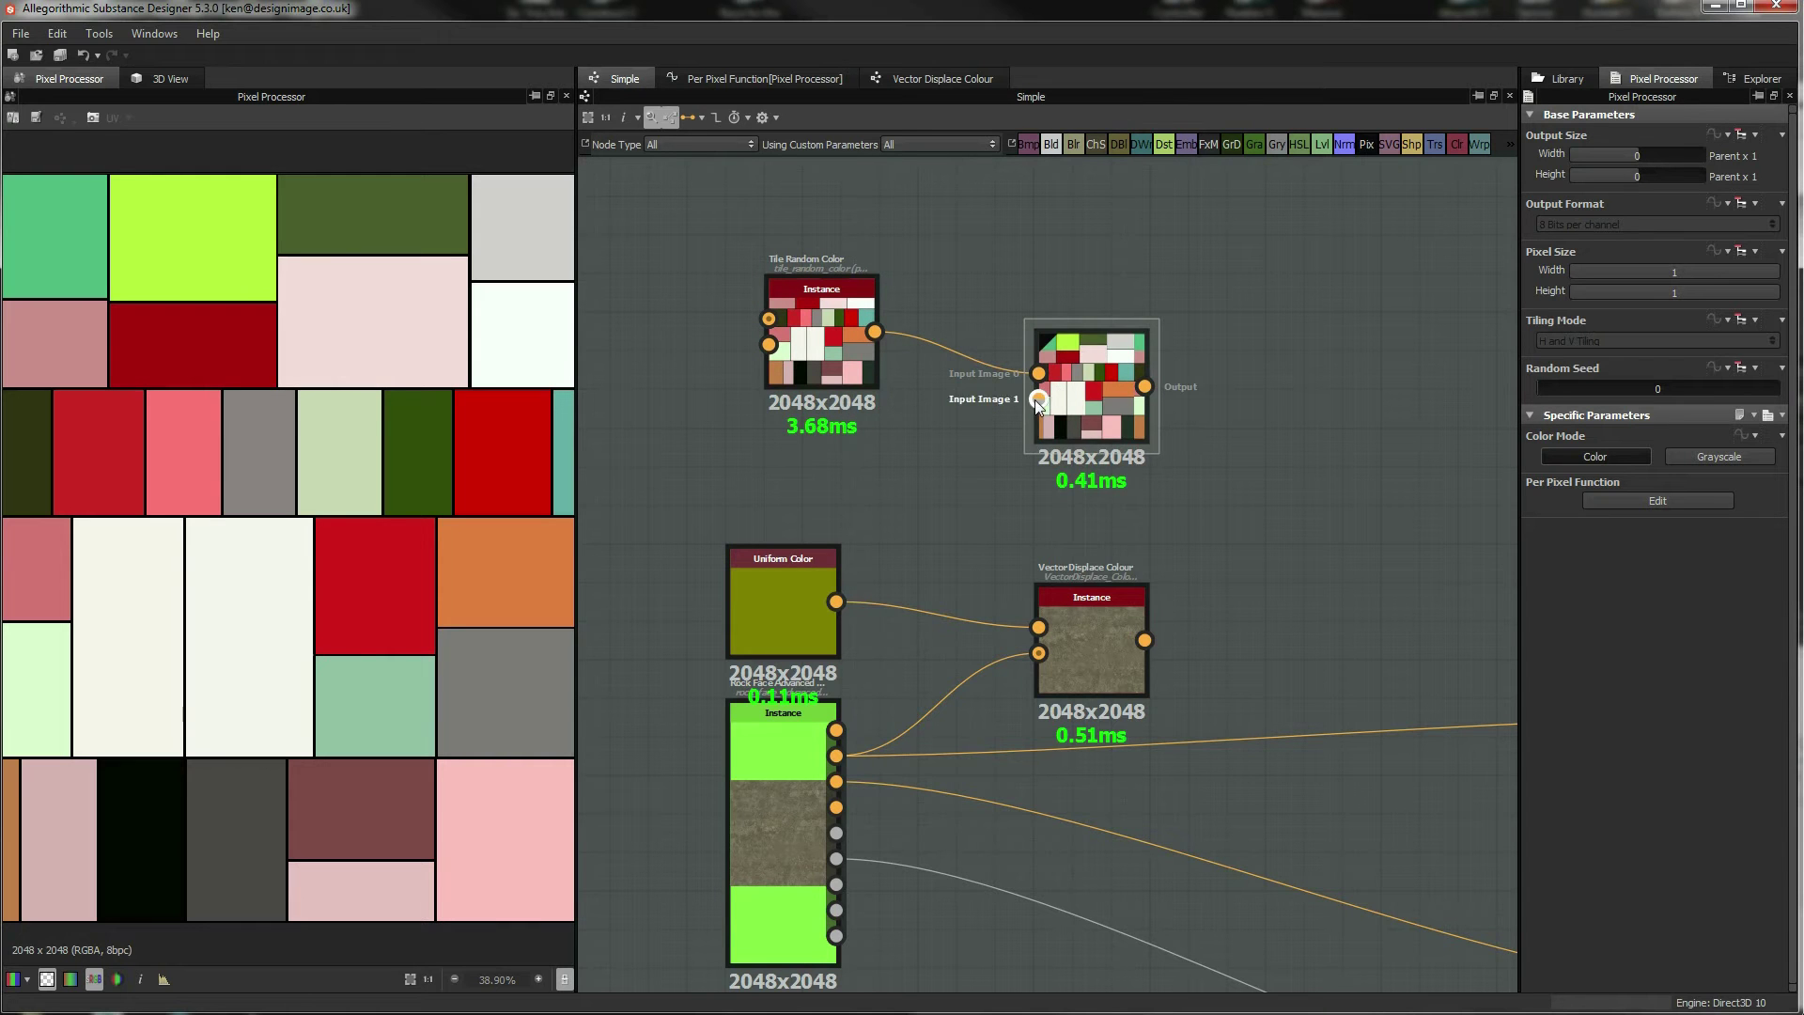
left_click_drag(1090, 387, 1167, 372)
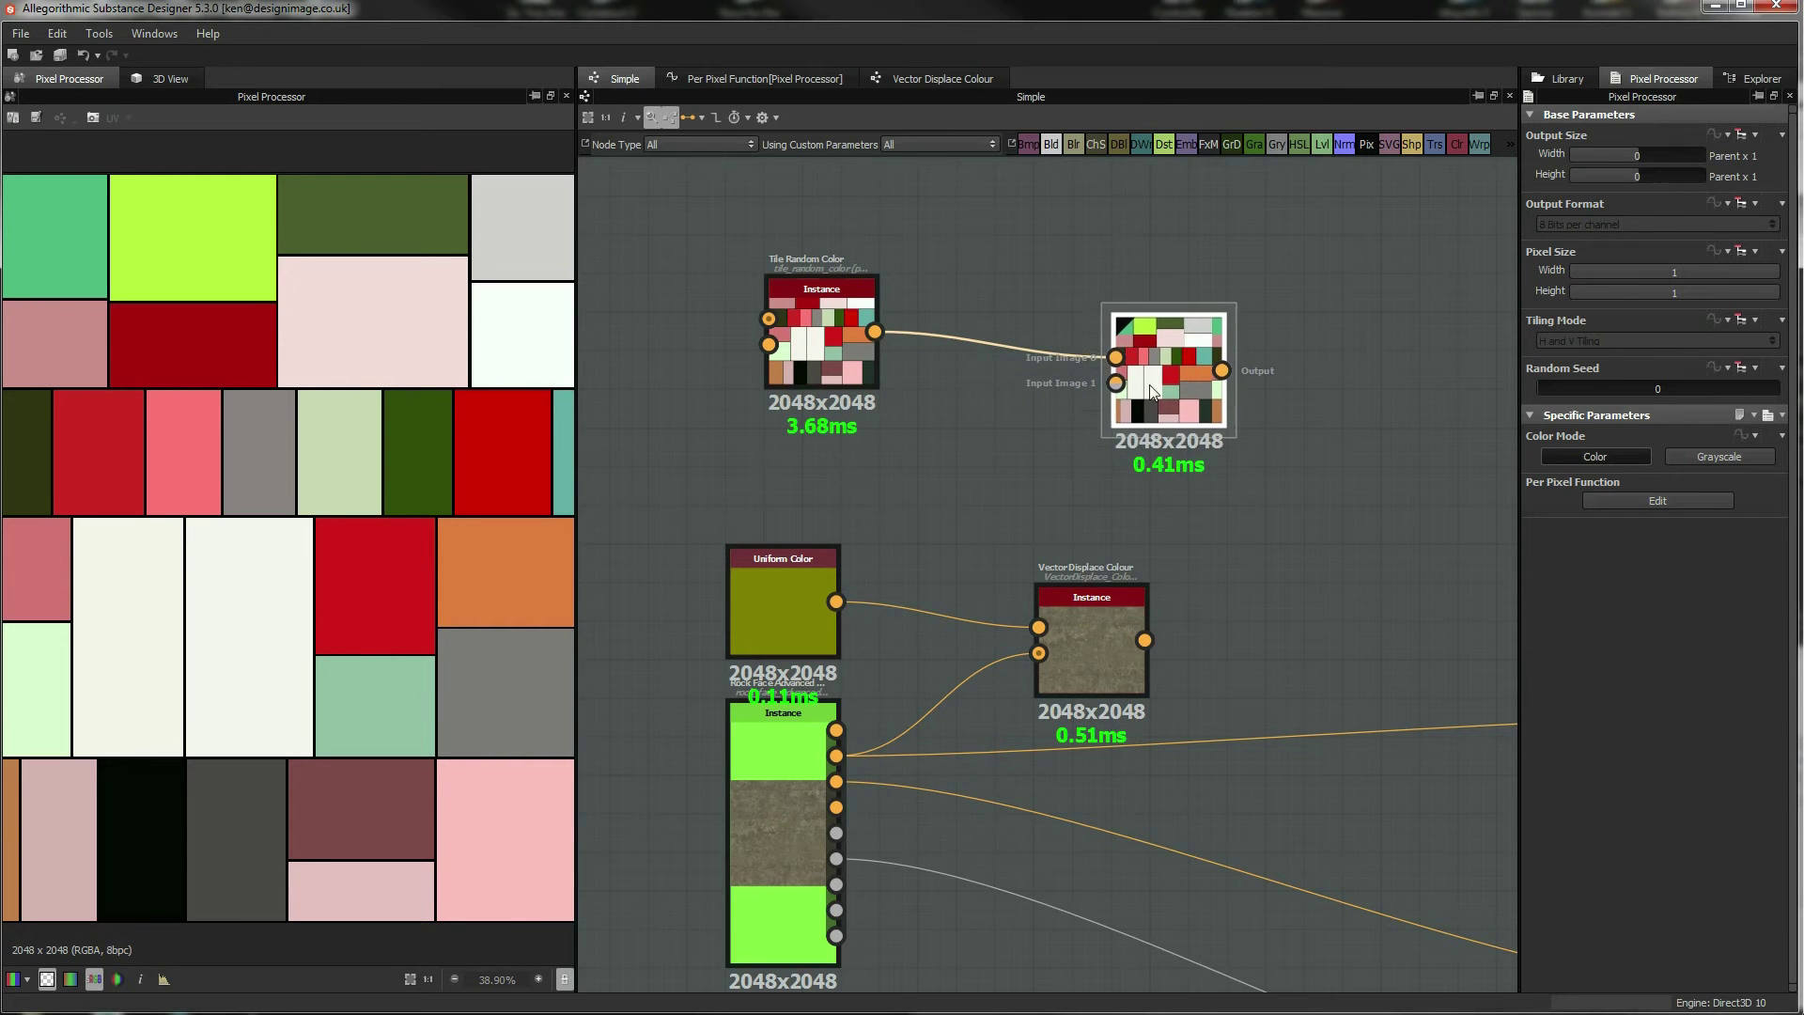
Connect Rock Face Advanced's second output to the Pixel Processor's Input Image 0 and Tile Random Color to Input Image 1.
left_click_drag(771, 577, 770, 519)
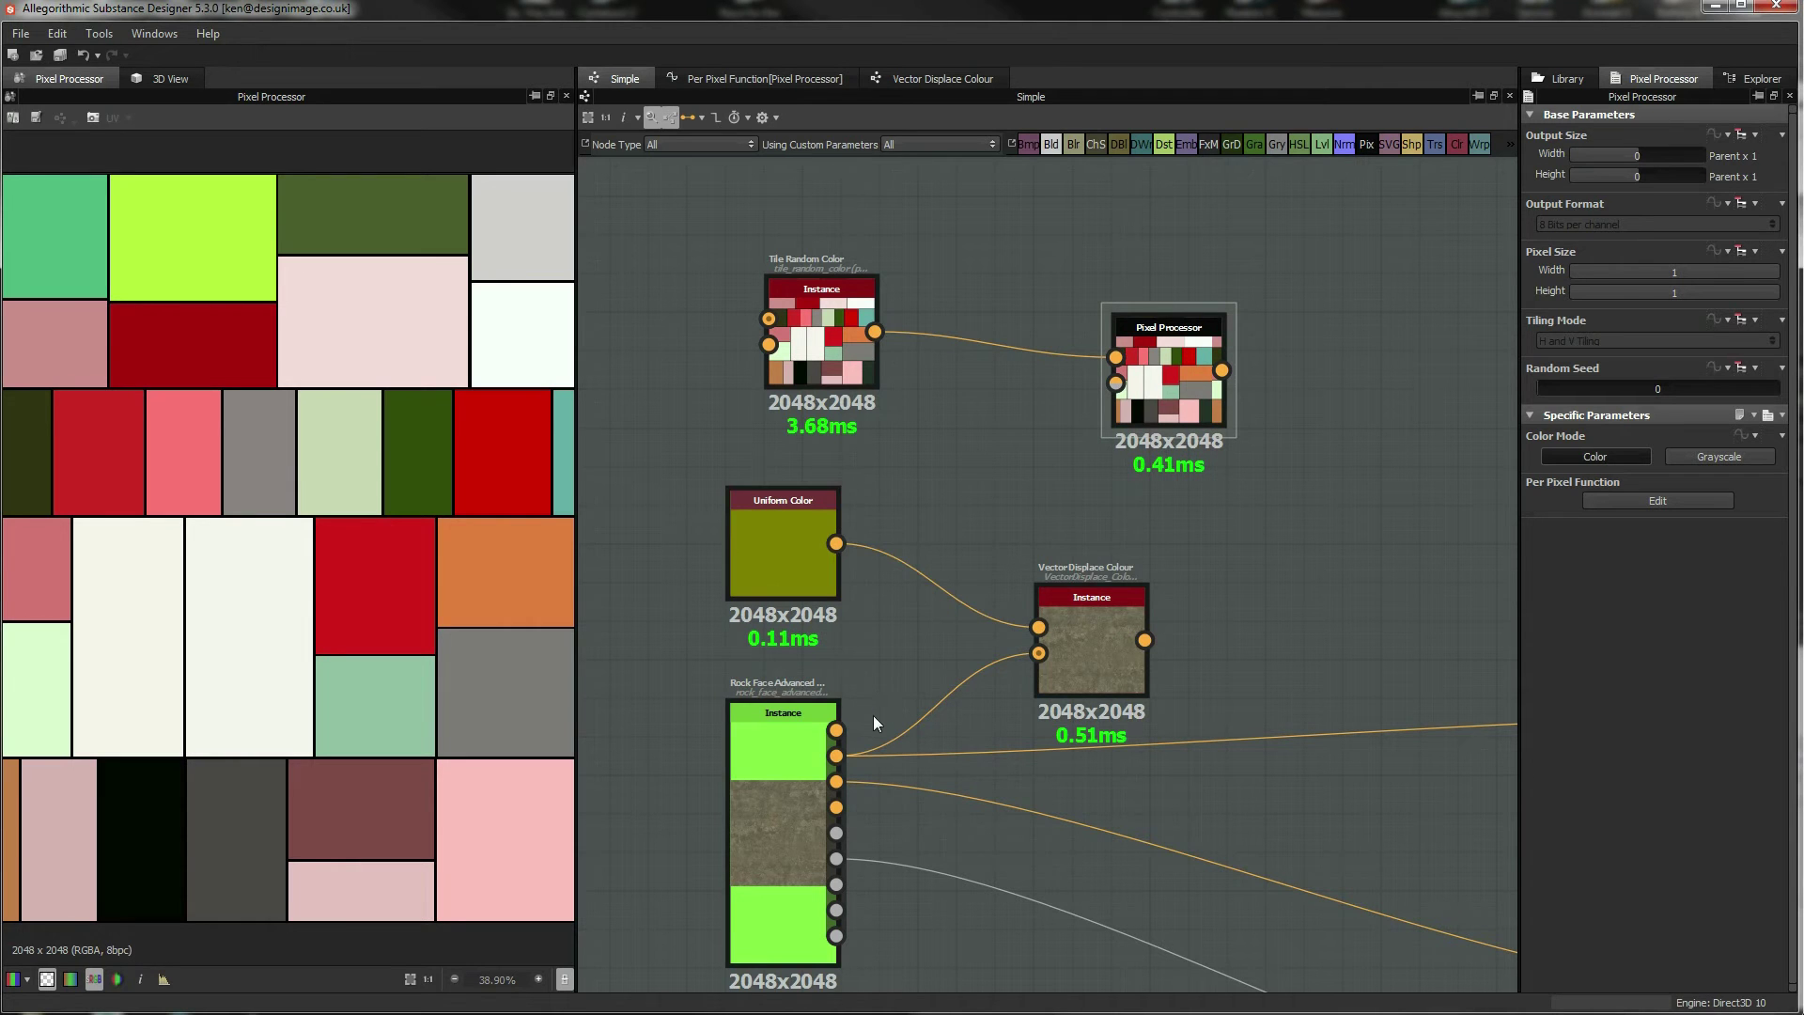
left_click_drag(836, 756, 1115, 357)
left_click_drag(874, 331, 1170, 368)
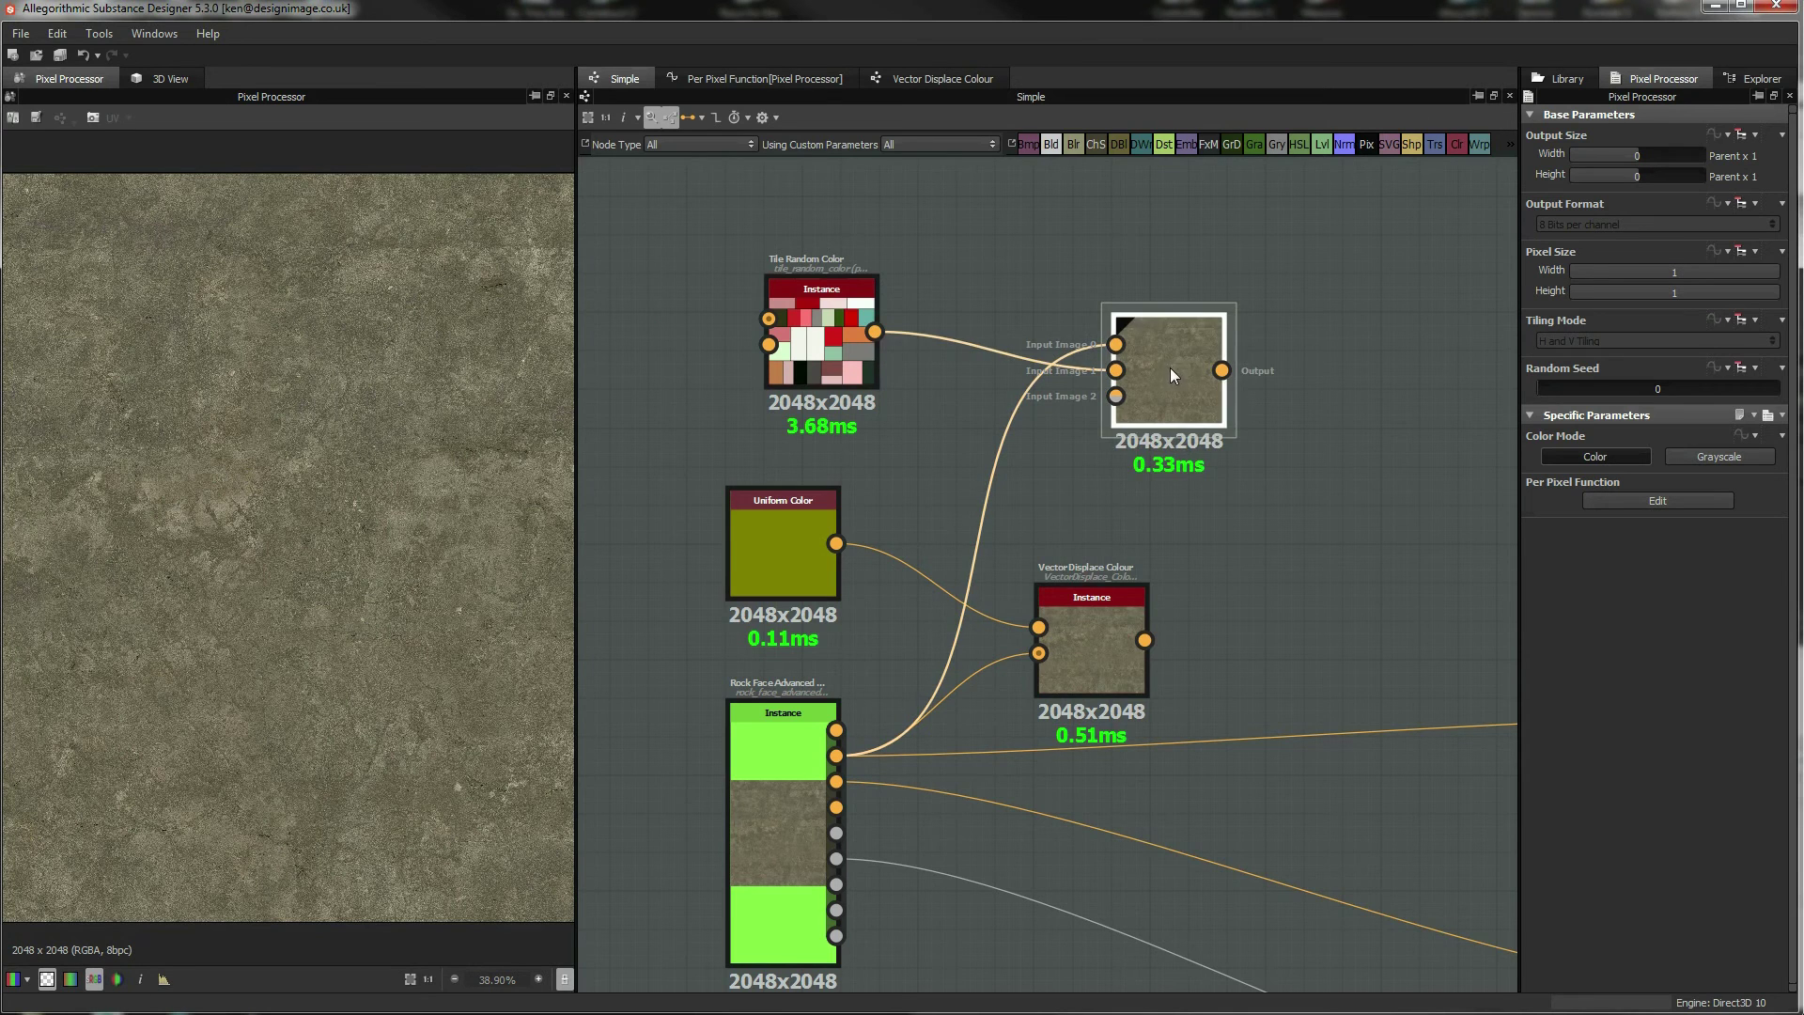
In the per-pixel function, move the two Sample Color nodes apart and set the new one's input image to Input Image 1.
left_click(786, 78)
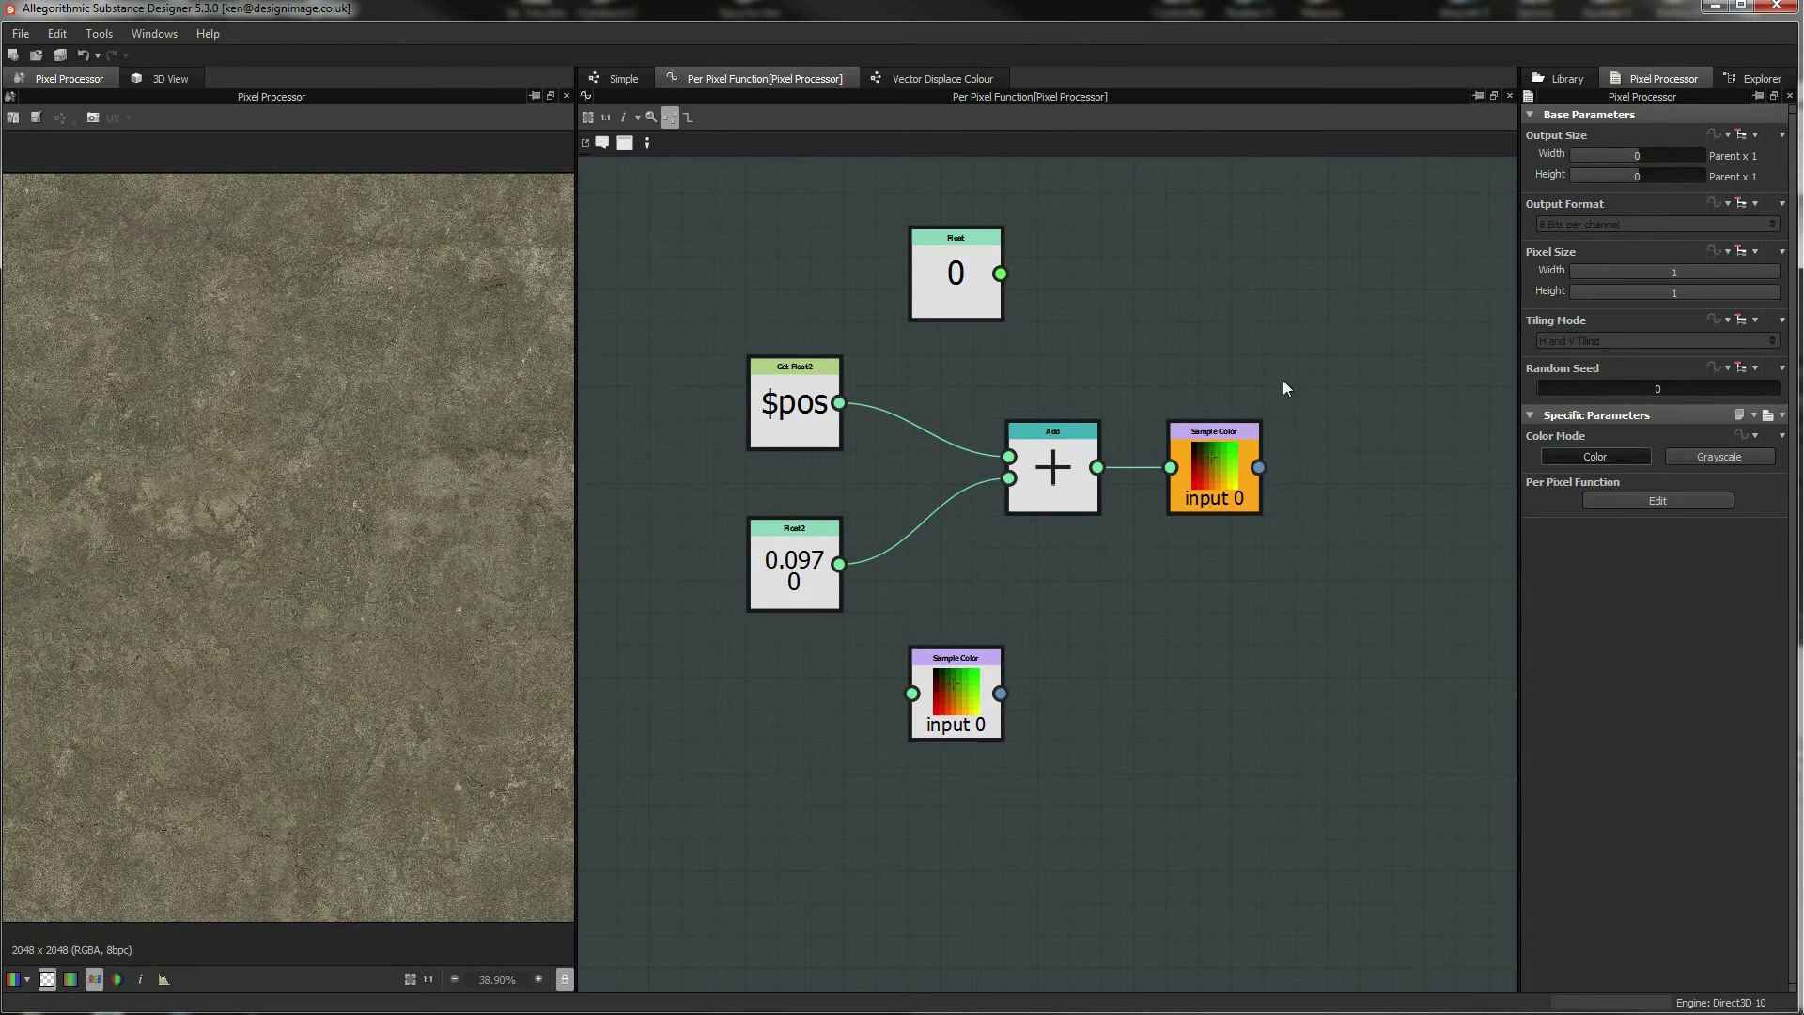
left_click(1220, 462)
left_click(972, 692)
left_click(1221, 457)
left_click_drag(1221, 455, 1320, 423)
mouse_move(937, 706)
left_mouse_down()
mouse_move(971, 673)
mouse_move(972, 706)
left_mouse_up()
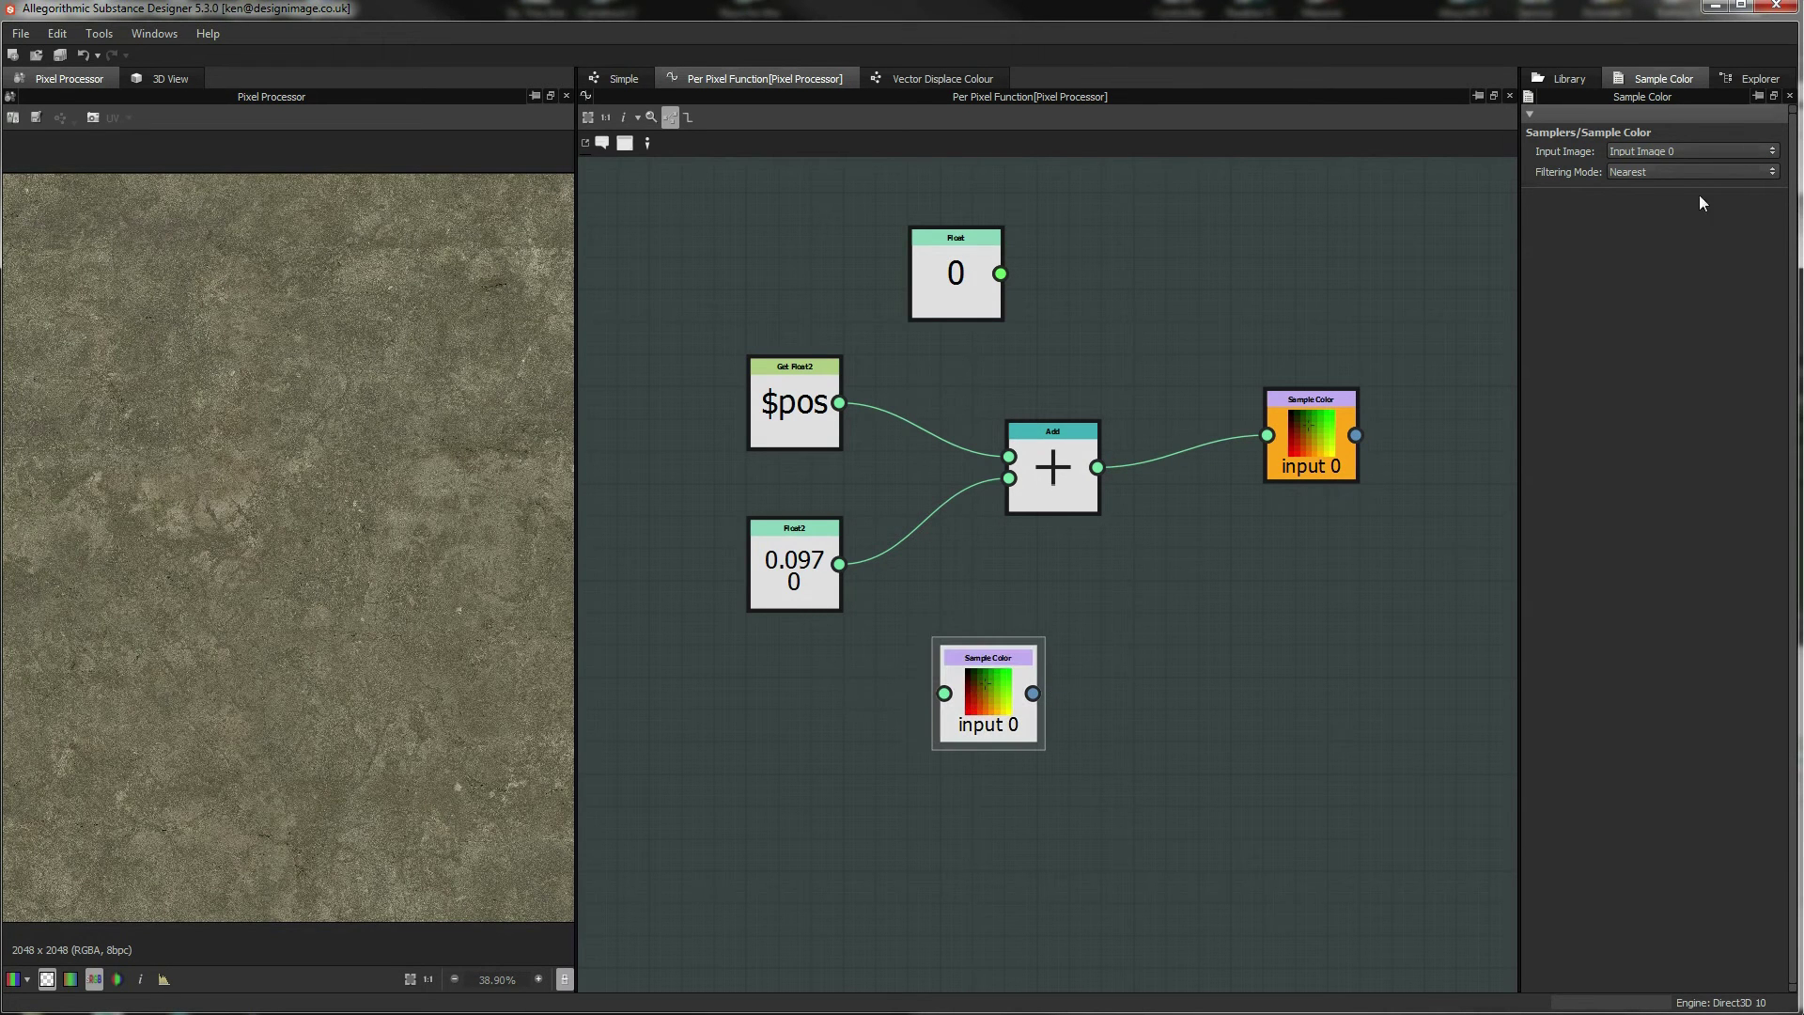
left_click(1754, 151)
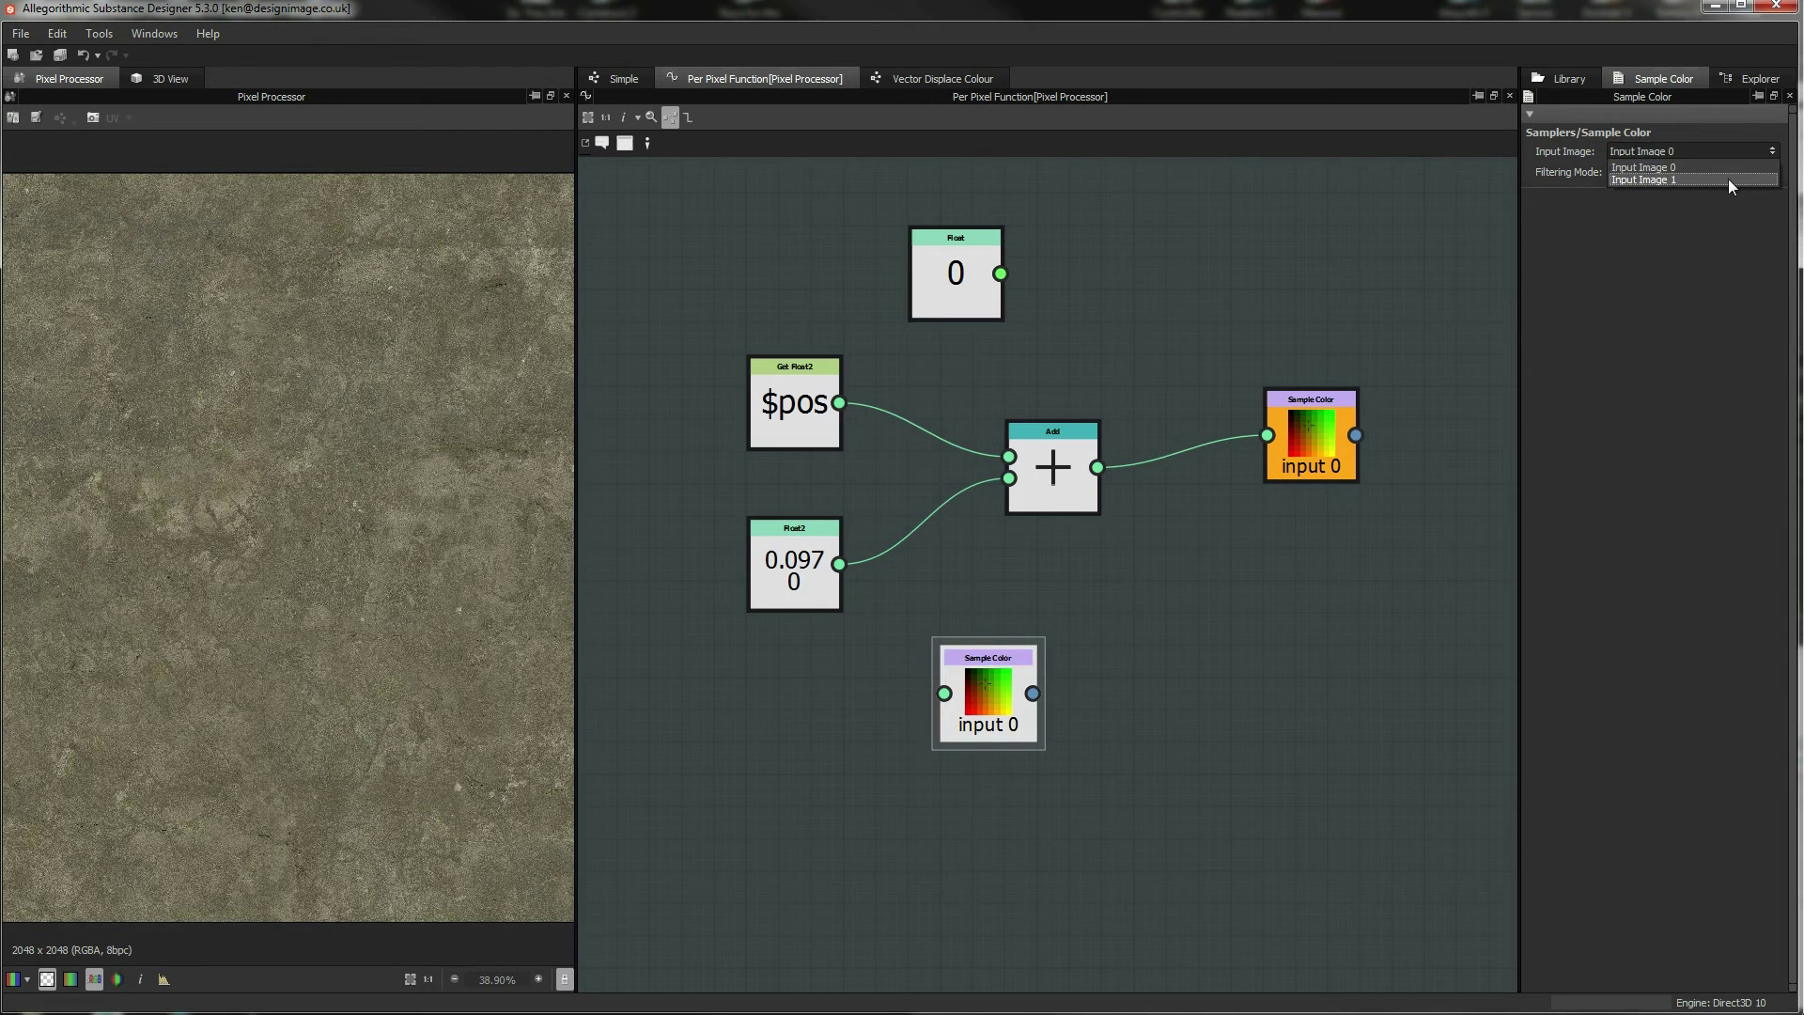
left_click(1729, 178)
Connect $pos to the Position input of the input 1 Sample Color node and spread the surrounding nodes apart.
left_click_drag(987, 700, 1019, 667)
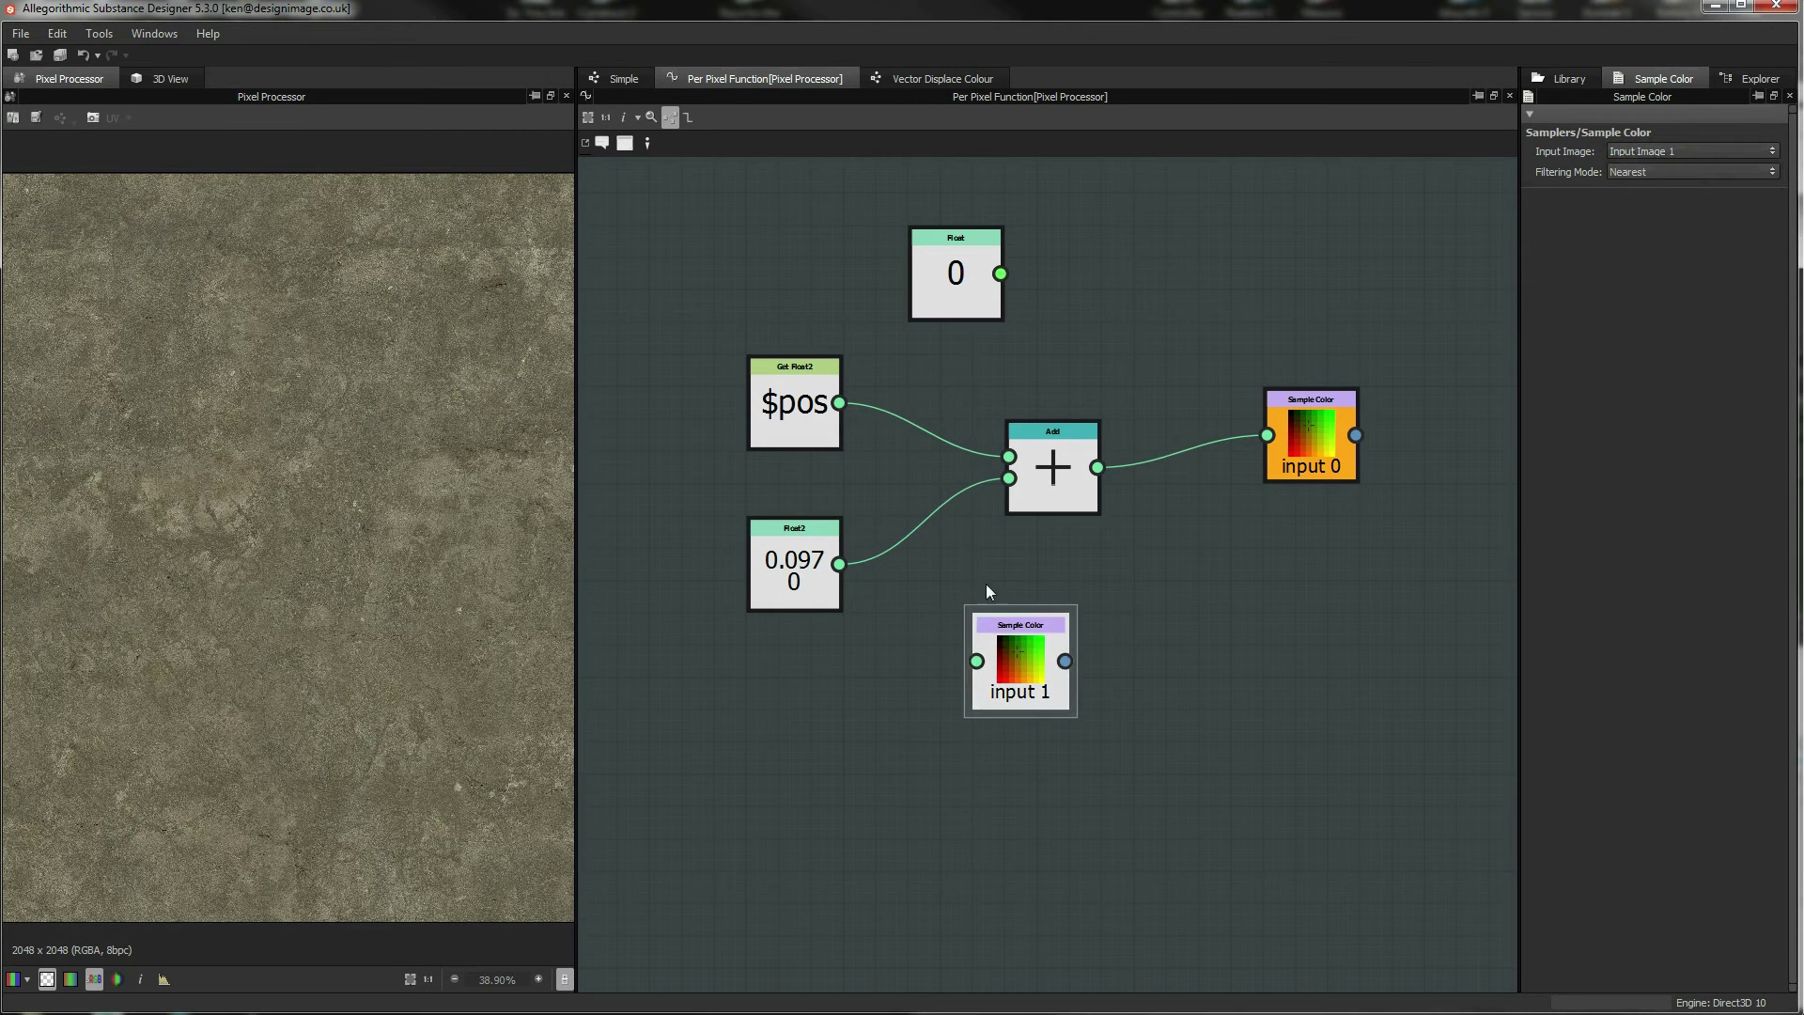
left_click_drag(839, 590, 775, 571)
left_click_drag(1030, 656, 997, 656)
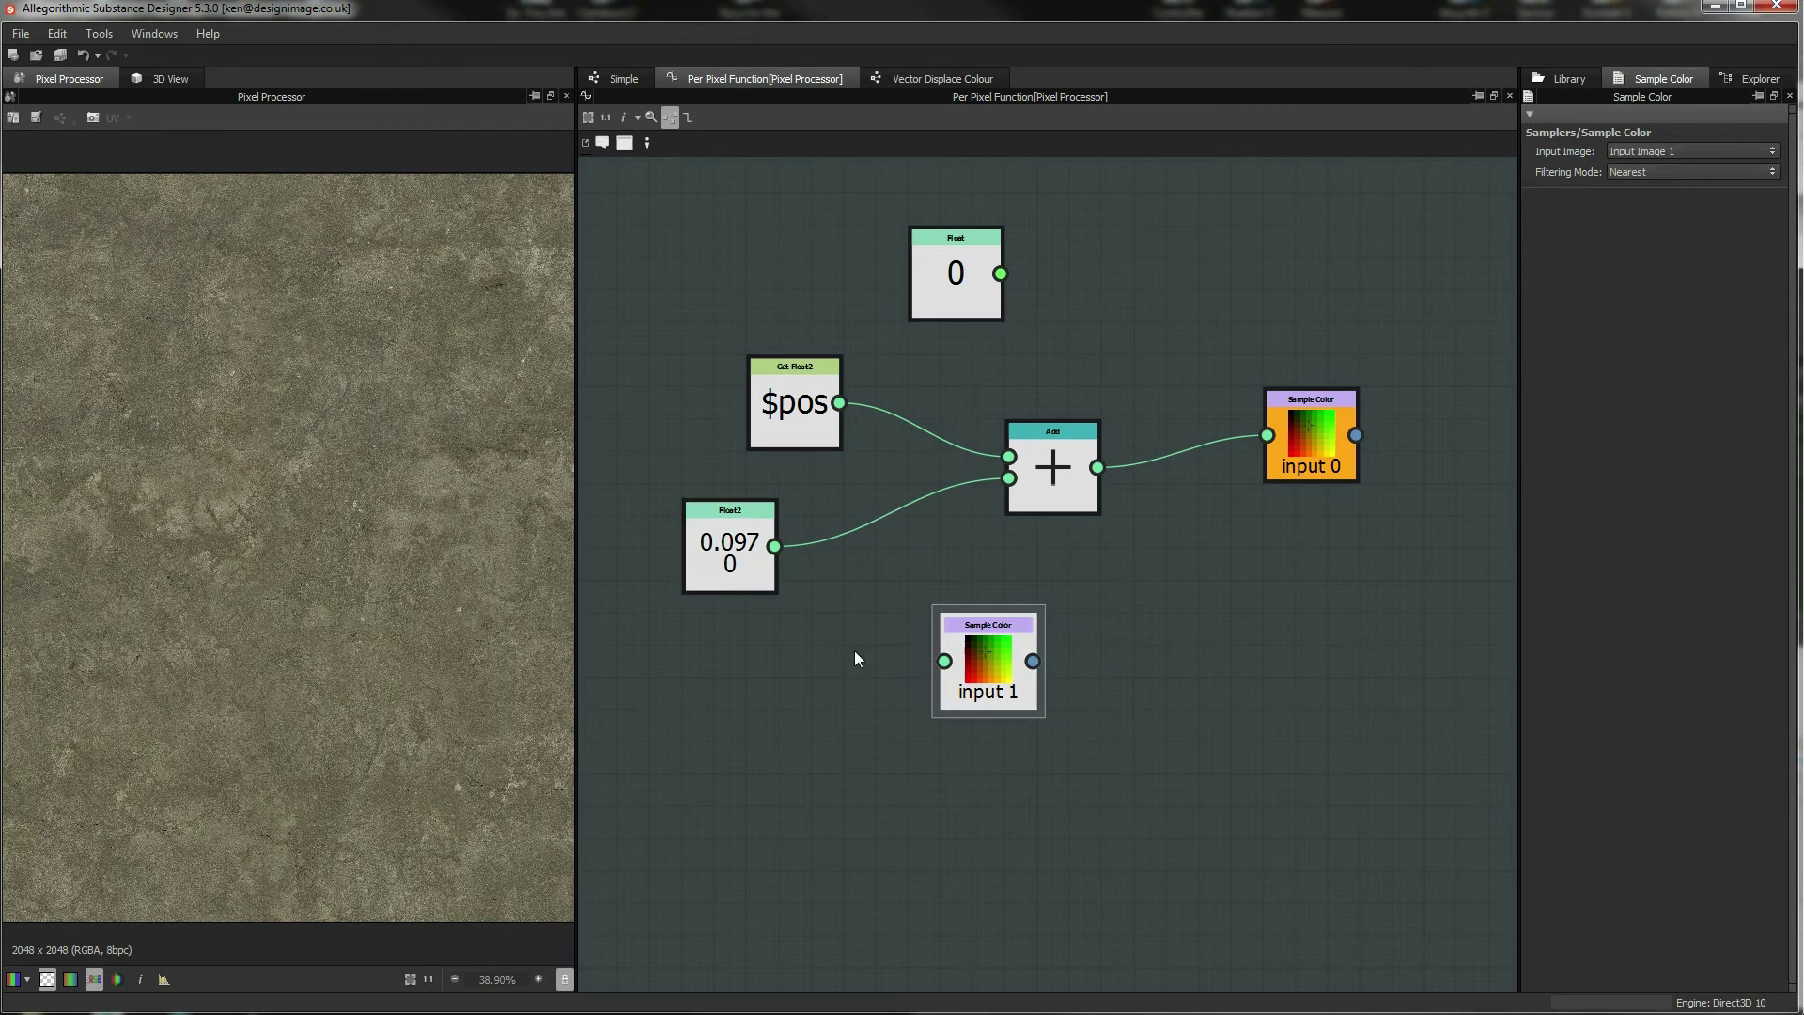
left_click_drag(762, 586, 748, 605)
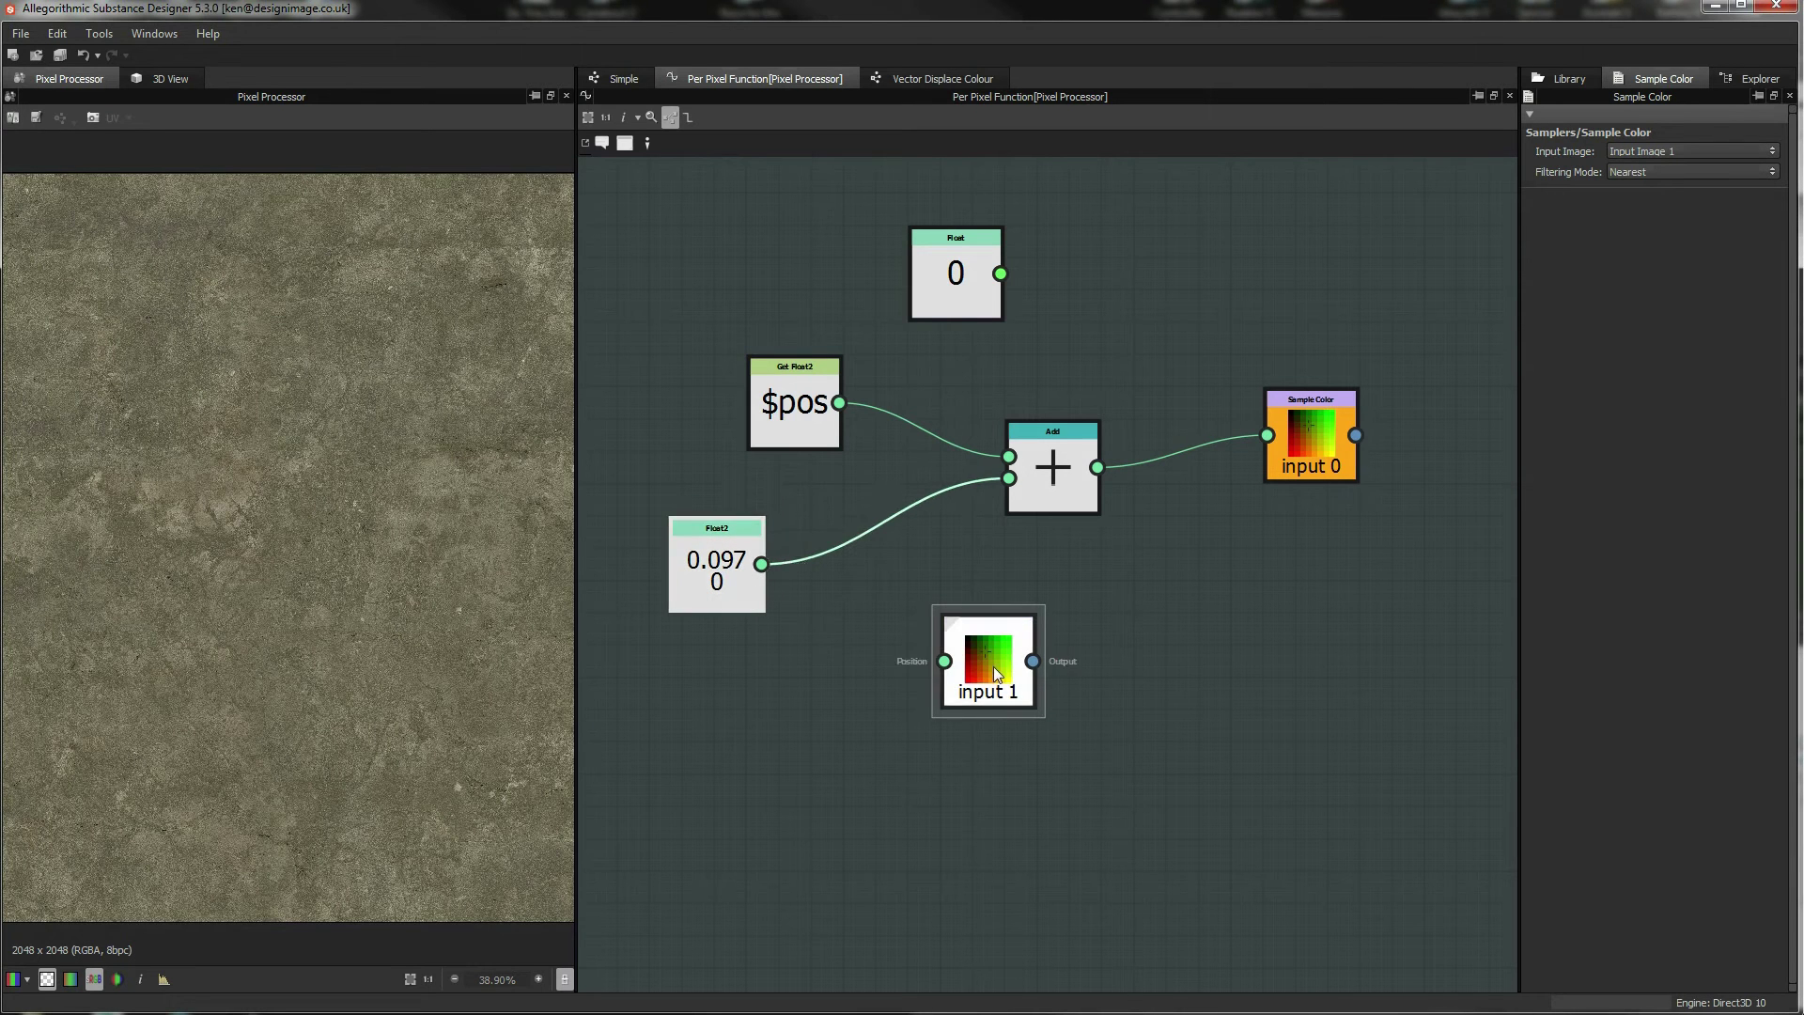
left_click_drag(883, 577, 967, 633)
left_click_drag(1051, 484, 1115, 453)
left_click_drag(772, 409, 742, 409)
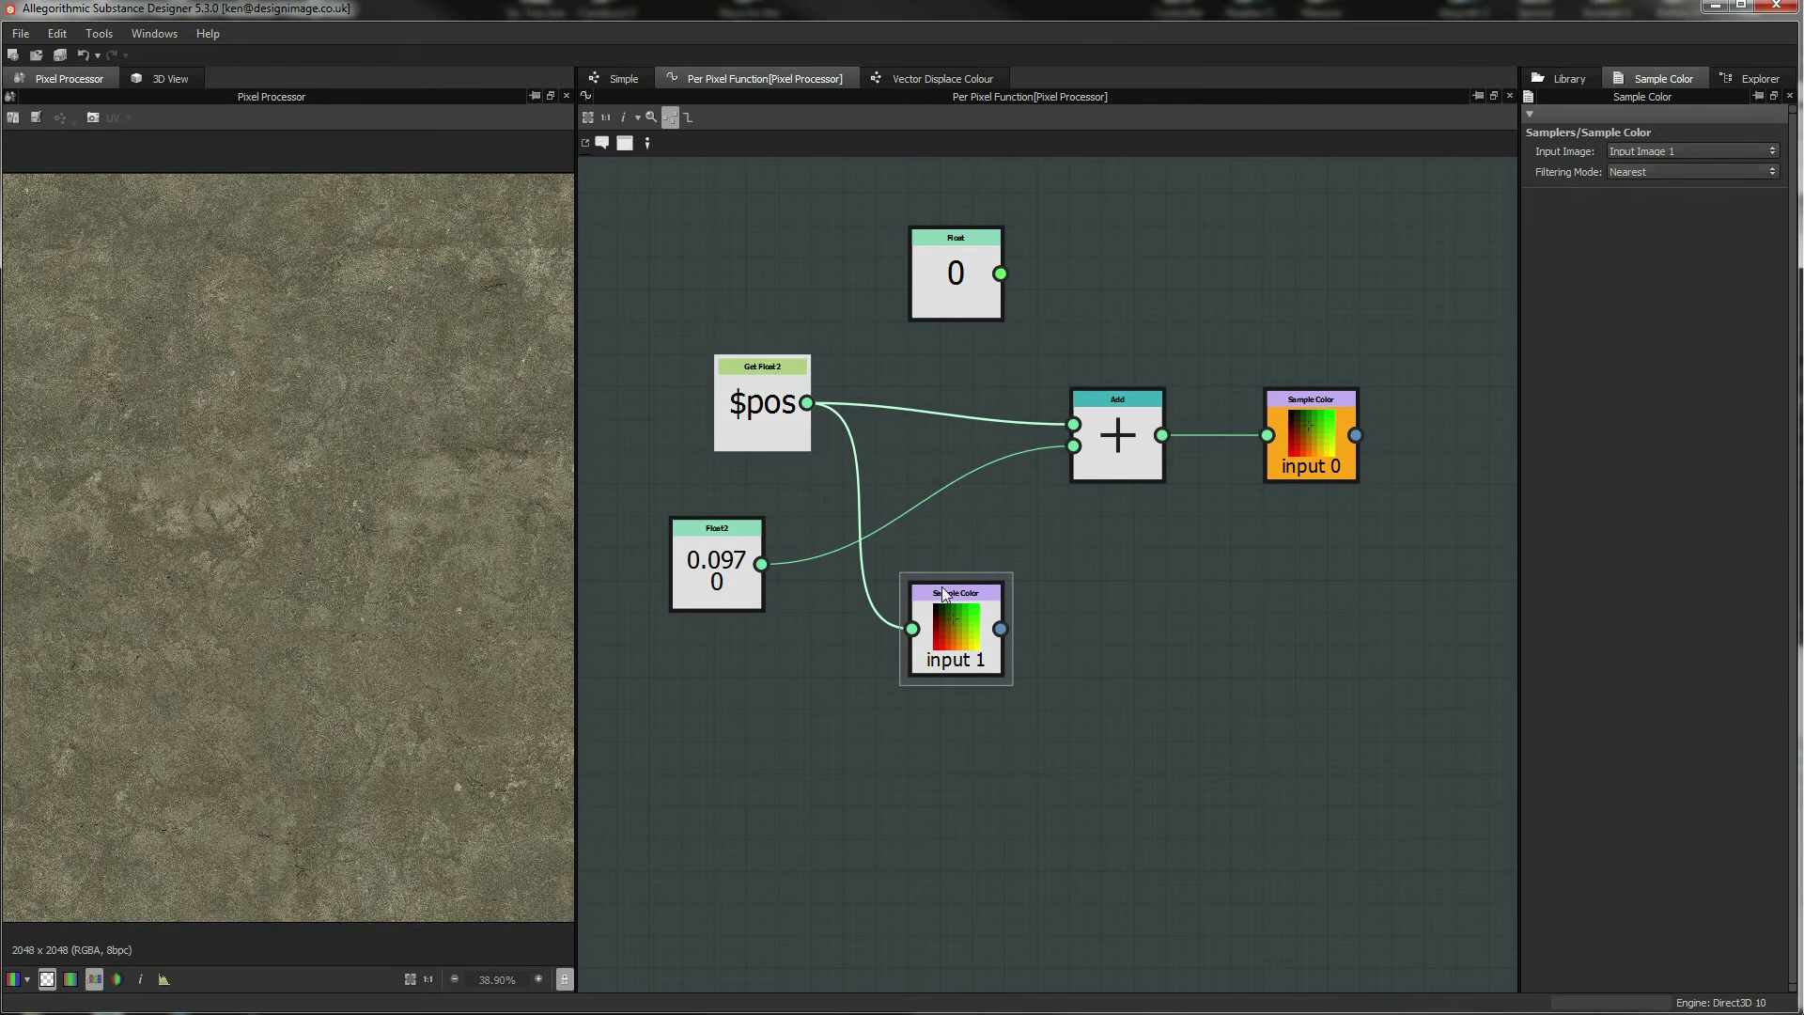
left_click_drag(968, 632, 940, 655)
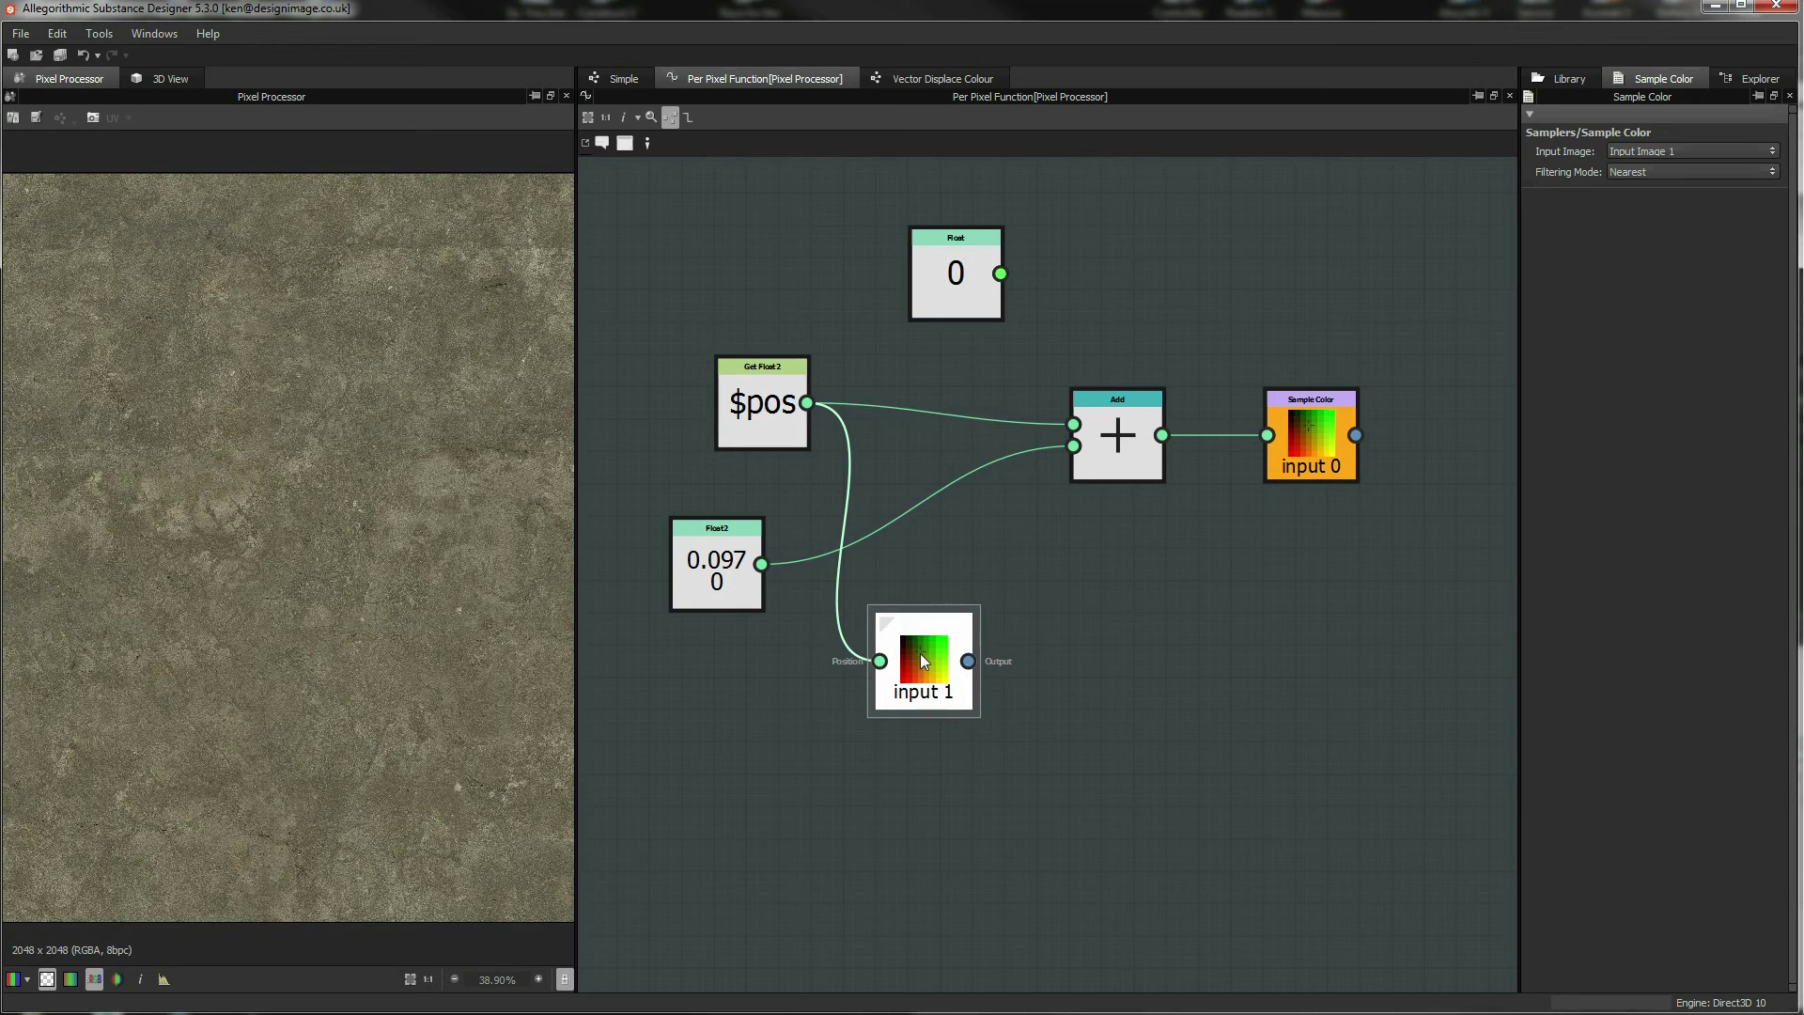
Align the Add and input 0 Sample Color nodes with $pos, leaving more space between them.
left_click(762, 414)
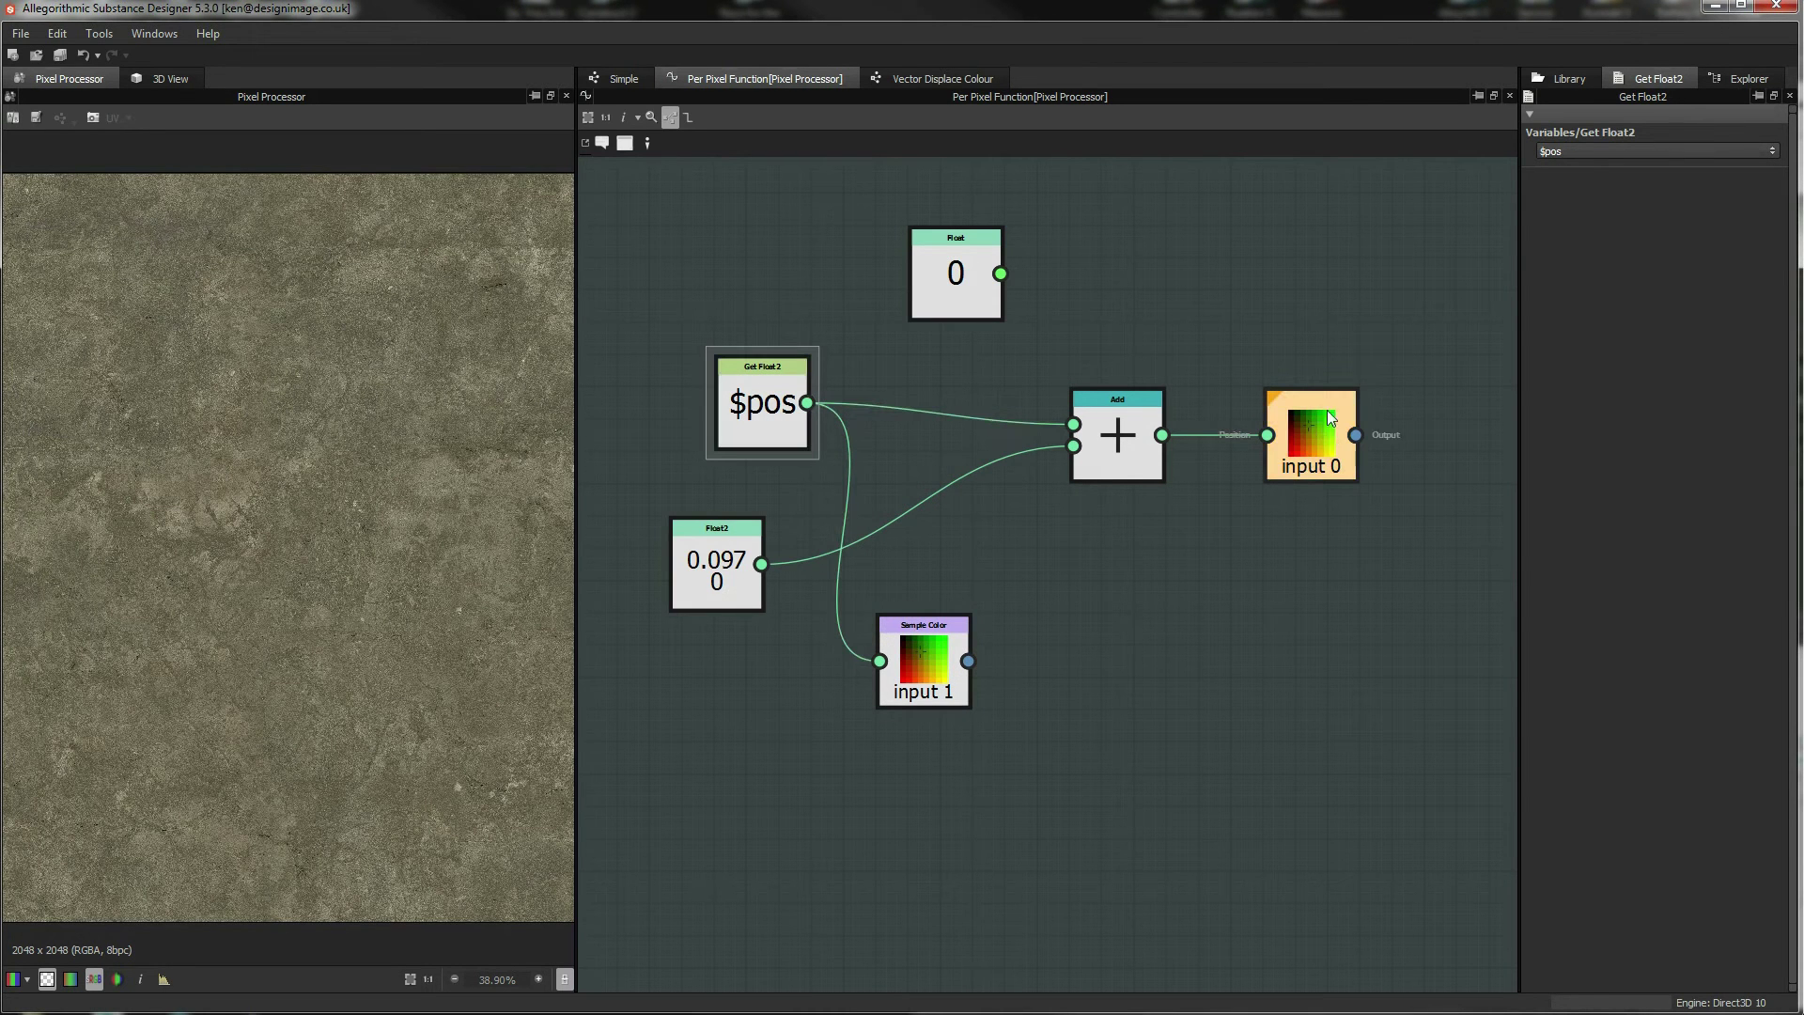
left_click_drag(1286, 418, 1394, 421)
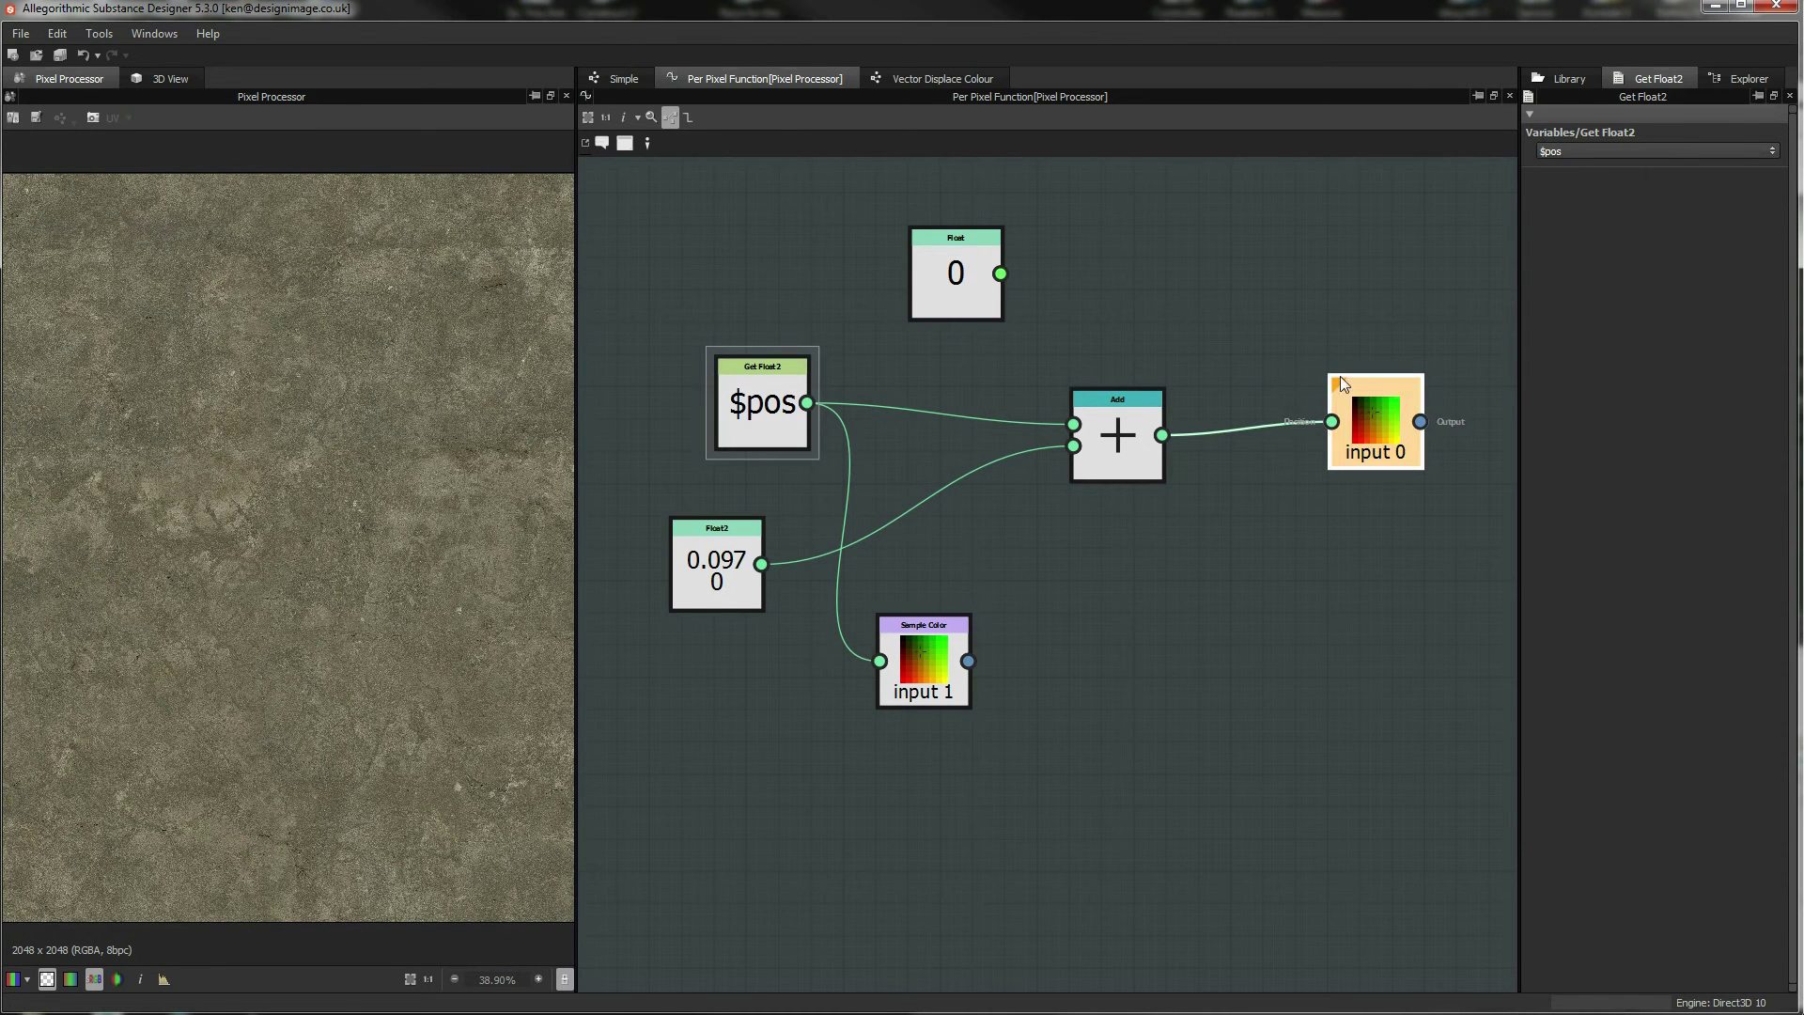
left_click_drag(1118, 455, 1118, 425)
left_click_drag(927, 661, 941, 661)
left_click_drag(1374, 419, 1362, 401)
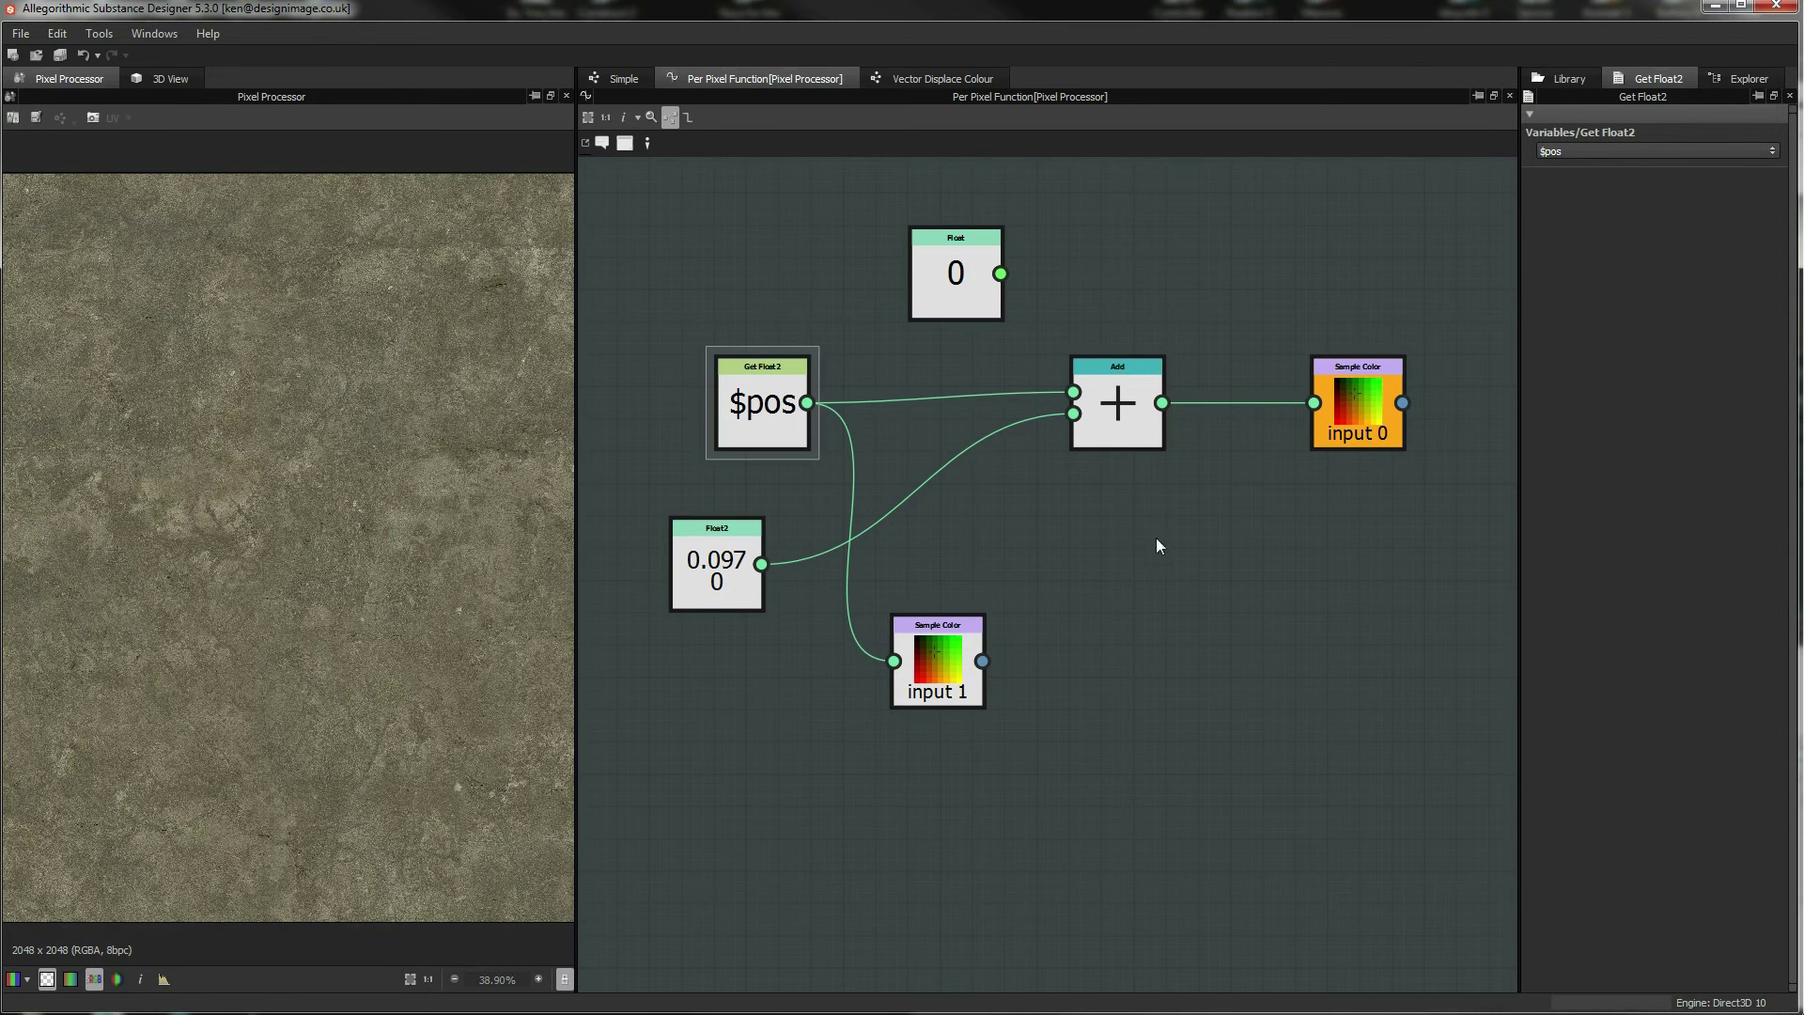
left_click(934, 661)
left_click_drag(1378, 404, 1364, 396)
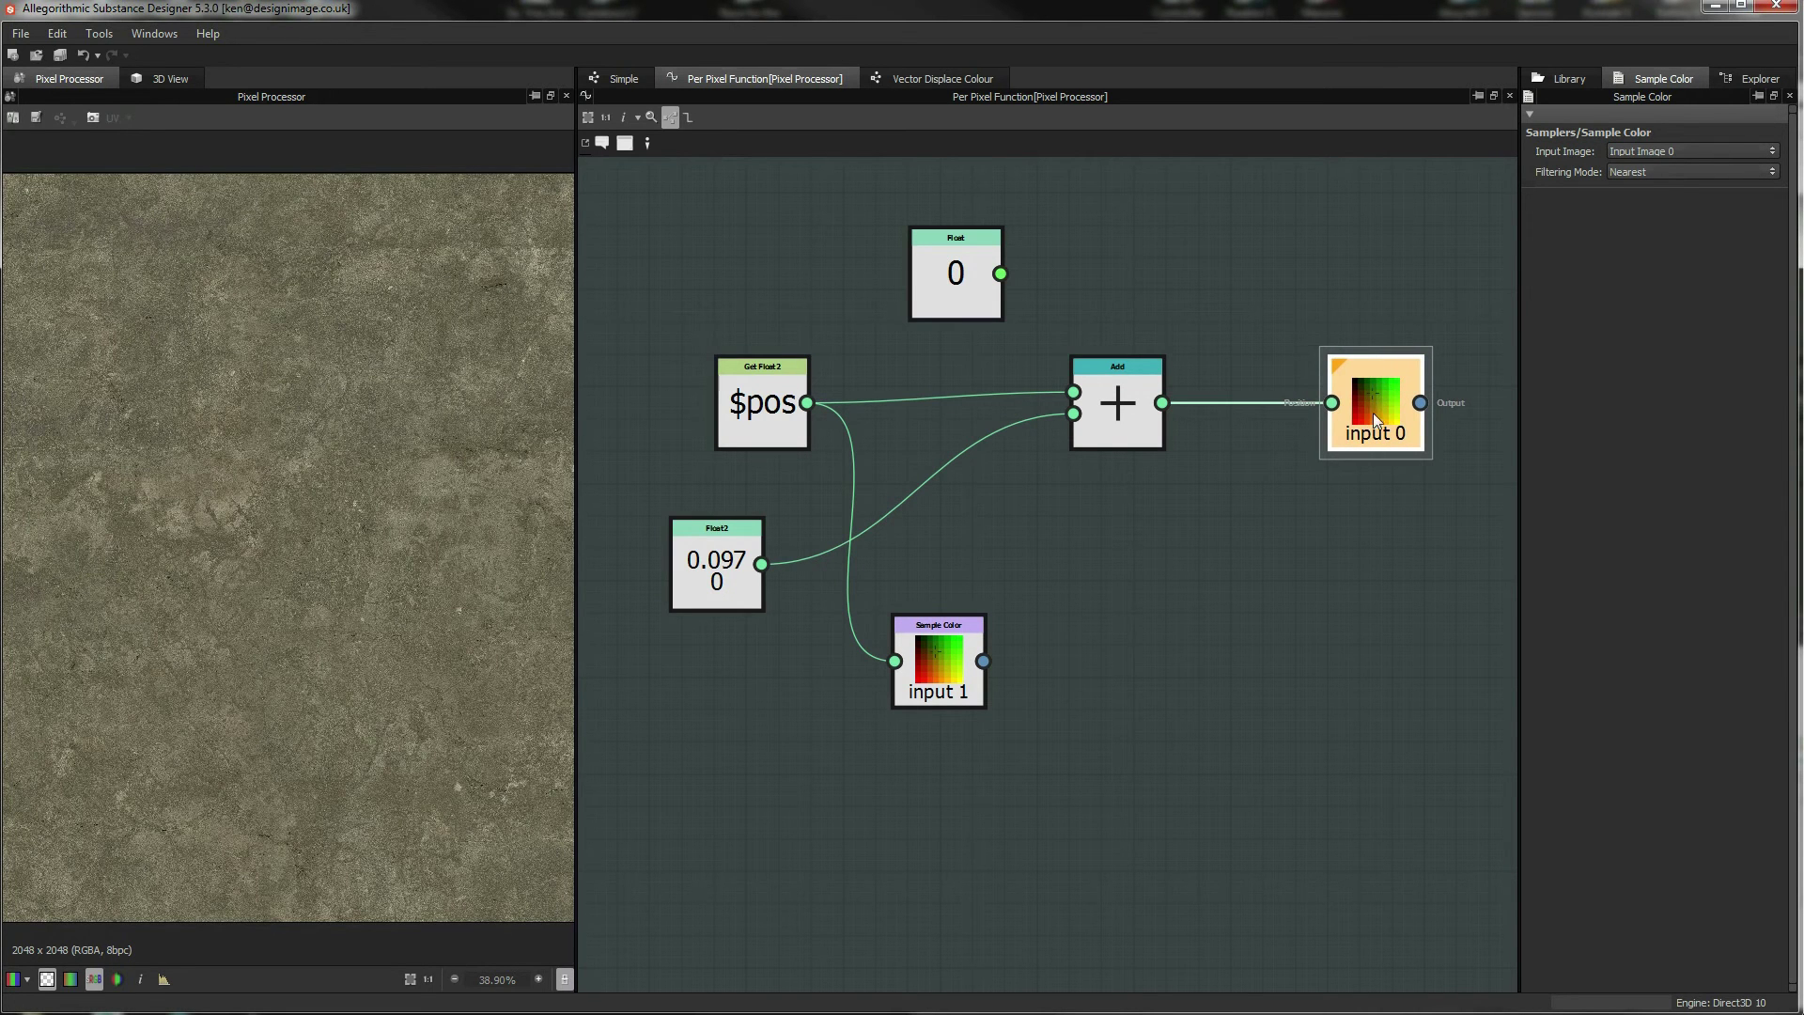
Move the input 1 Sample Color node closer to Float2 and add a Swizzle Float2 vector node beside it.
left_click(981, 625)
left_click_drag(936, 660, 889, 656)
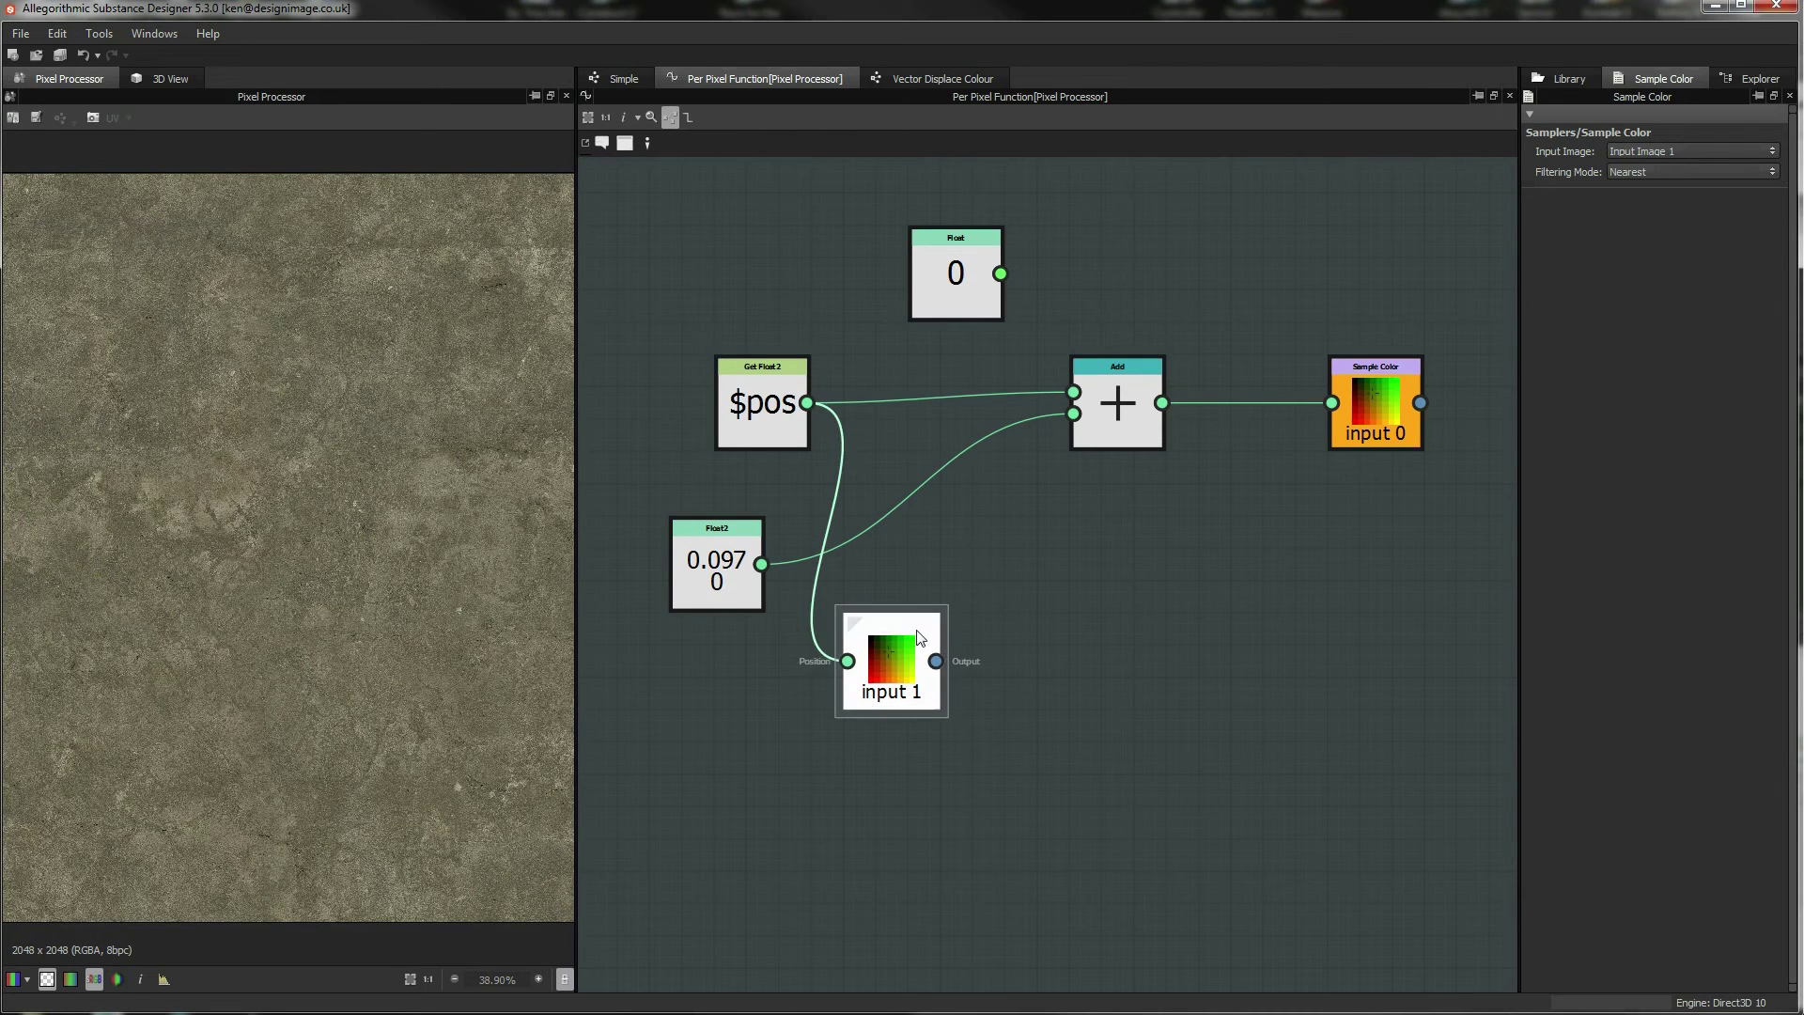
key("ctrl+z")
right_click(1007, 577)
mouse_move(1085, 579)
mouse_move(1311, 584)
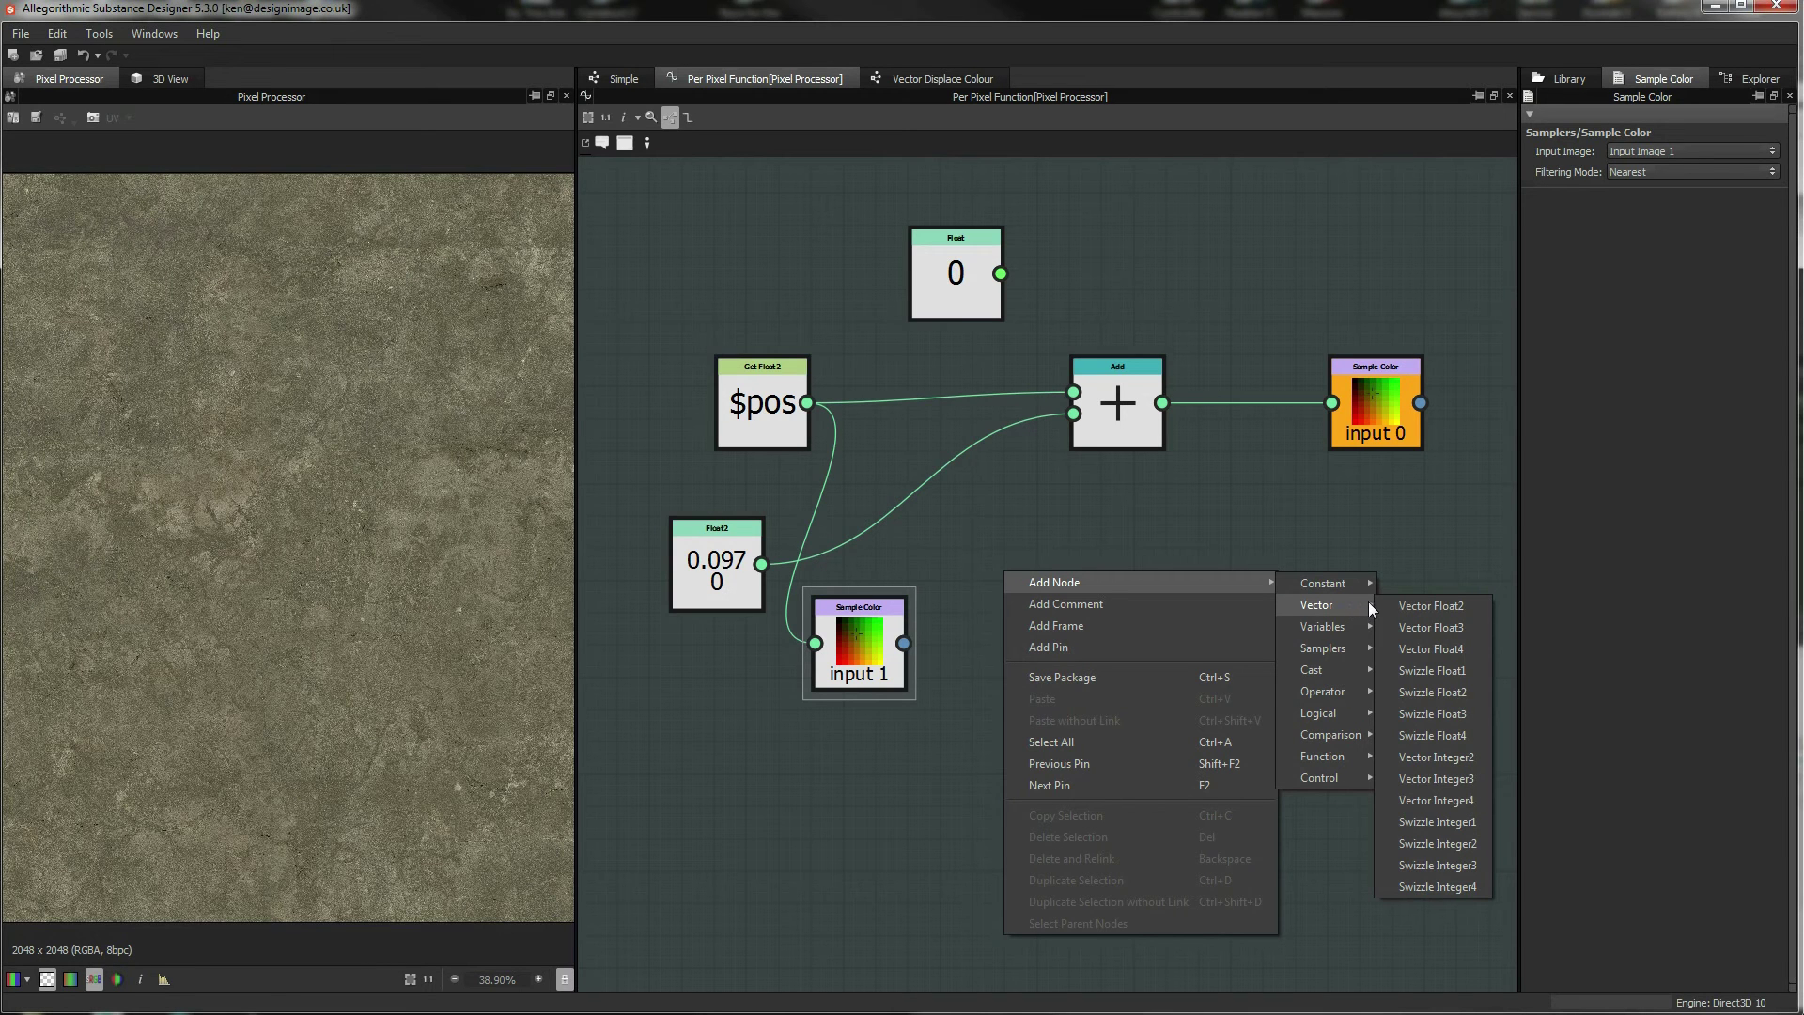
left_click(1430, 692)
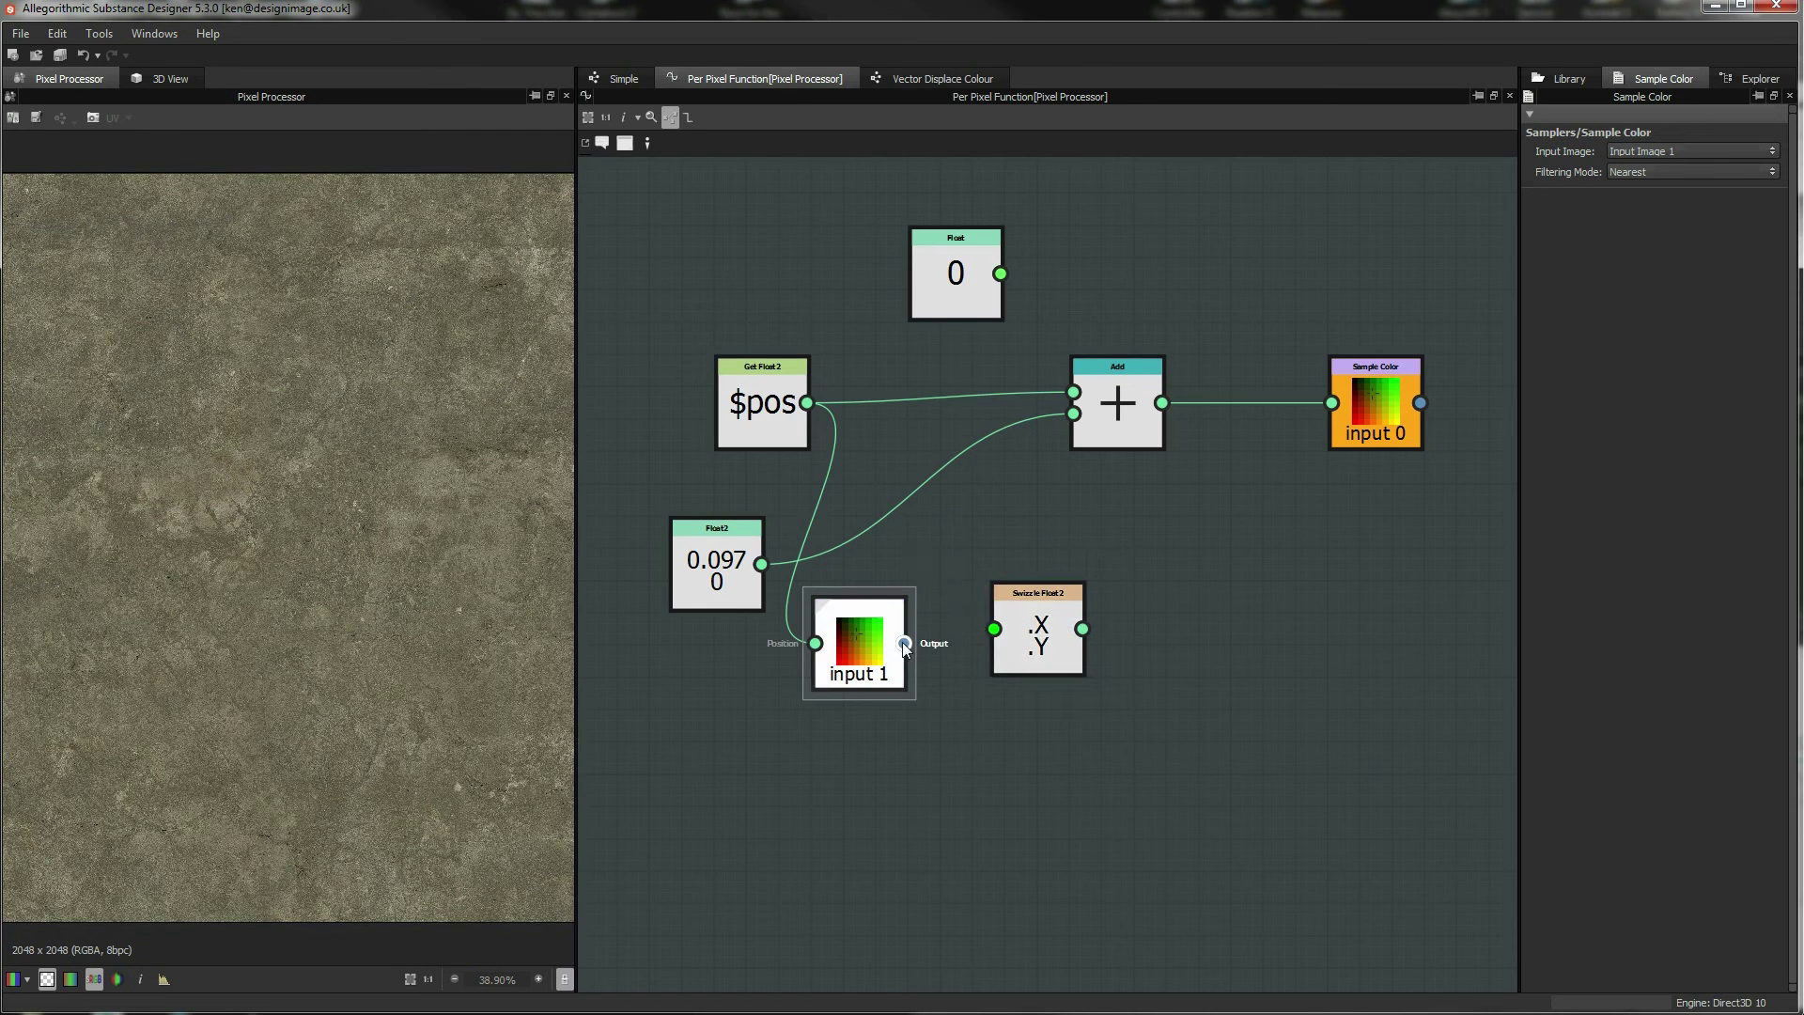
Connect the input 1 Sample Color output to Swizzle Float2, and Swizzle Float2 to the Add node's second input in place of Float2.
left_click_drag(904, 643, 1023, 655)
left_click(1023, 655)
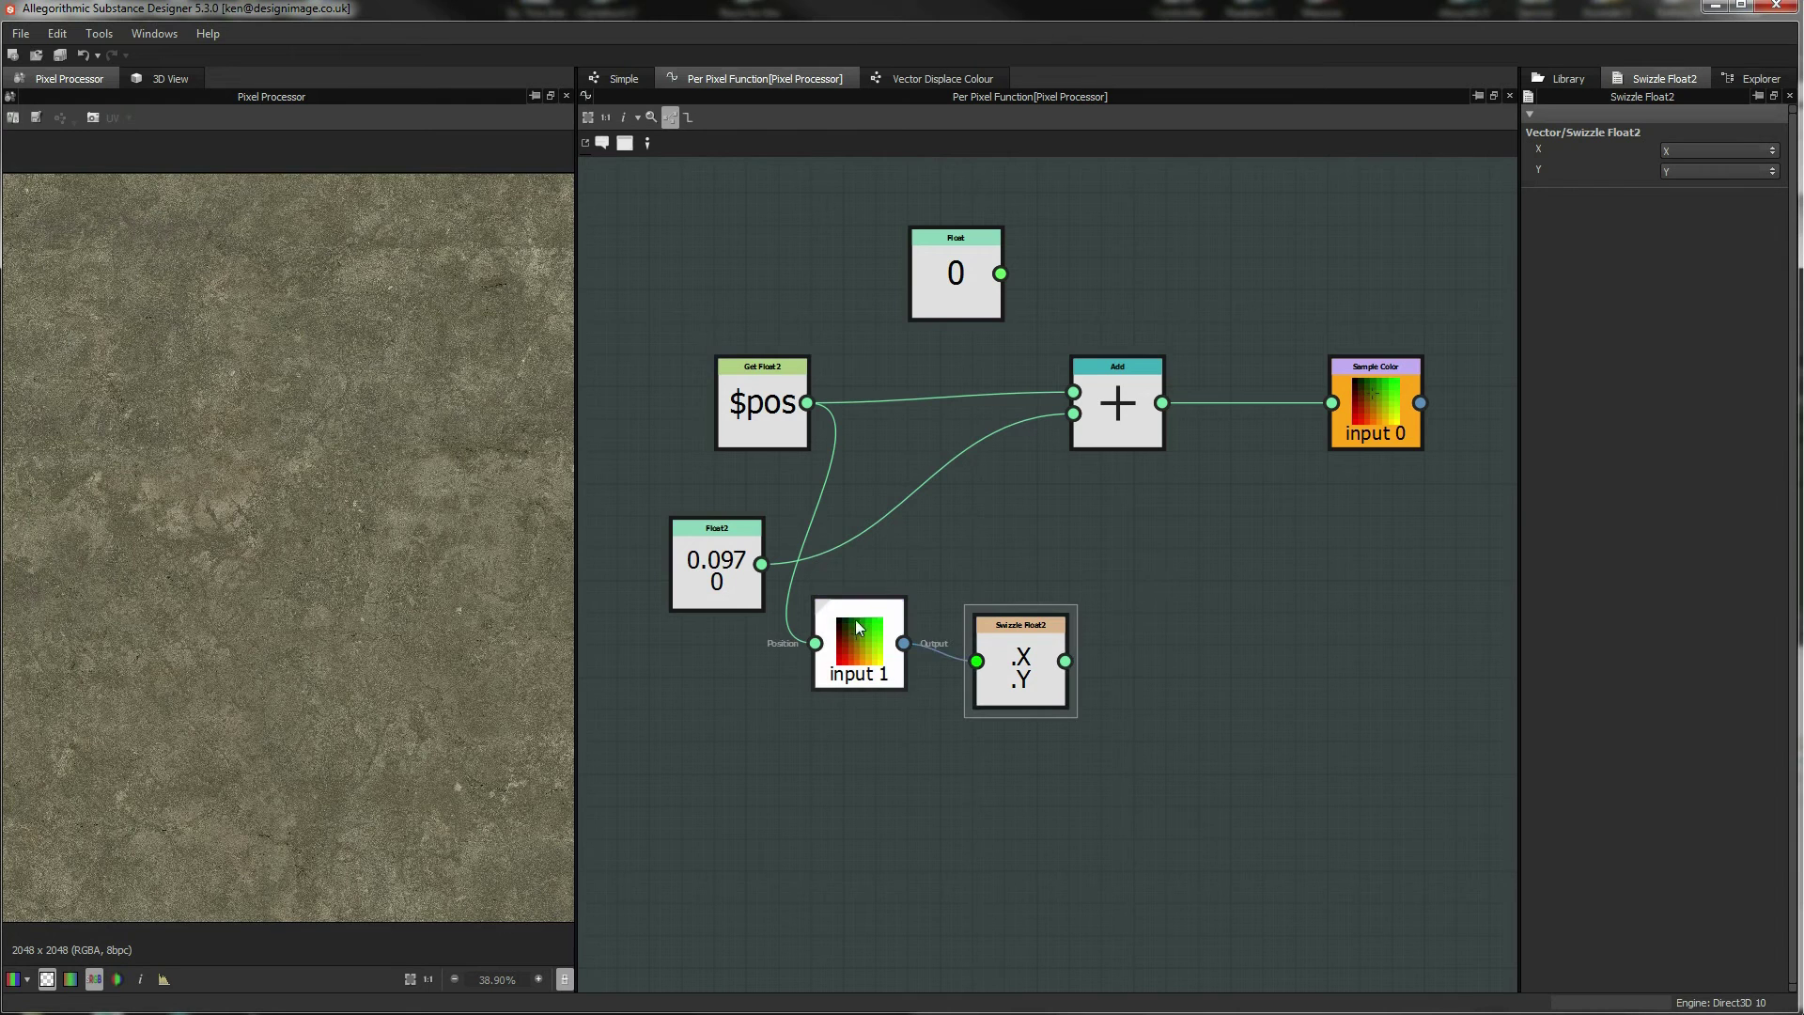
mouse_move(853, 642)
left_mouse_down()
mouse_move(860, 660)
mouse_move(870, 645)
left_mouse_up()
left_click(871, 644)
left_click_drag(1024, 657, 1093, 420)
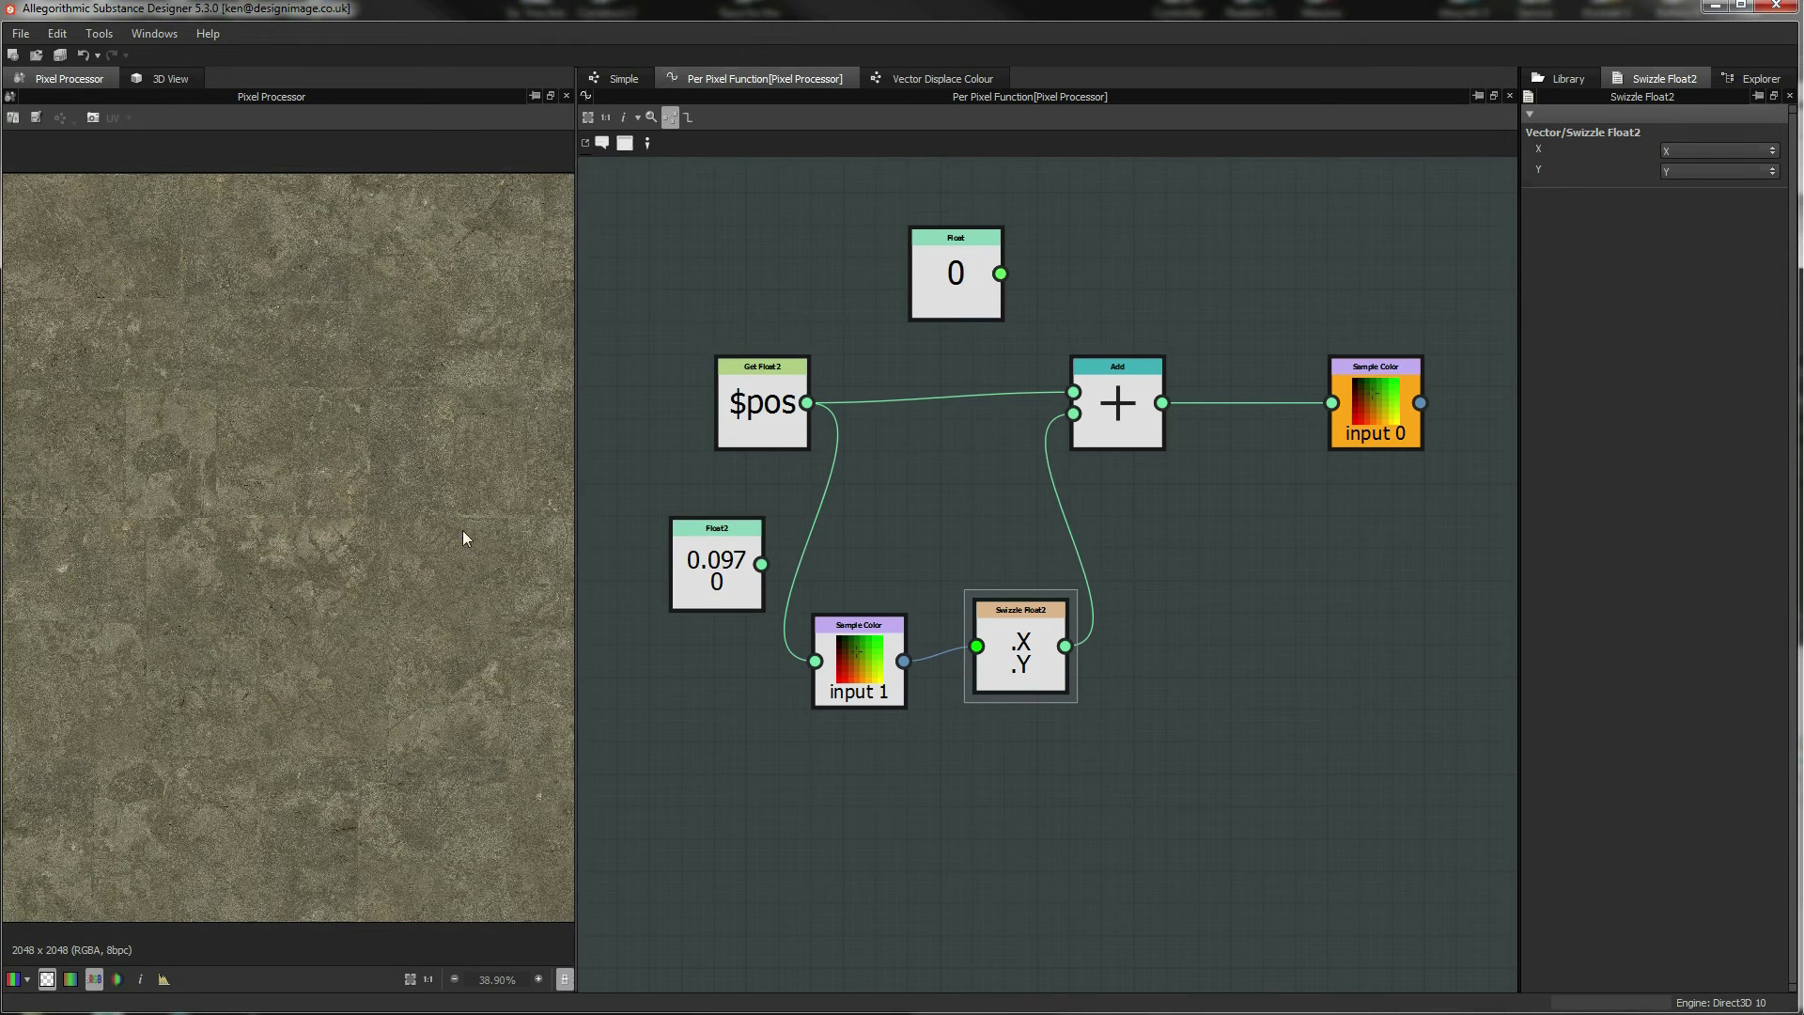
Try linking $pos directly to the input 0 Sample Color, reconnect Add in its place, and reposition $pos, Add and the input 1 Sample Color.
left_click_drag(762, 423, 664, 404)
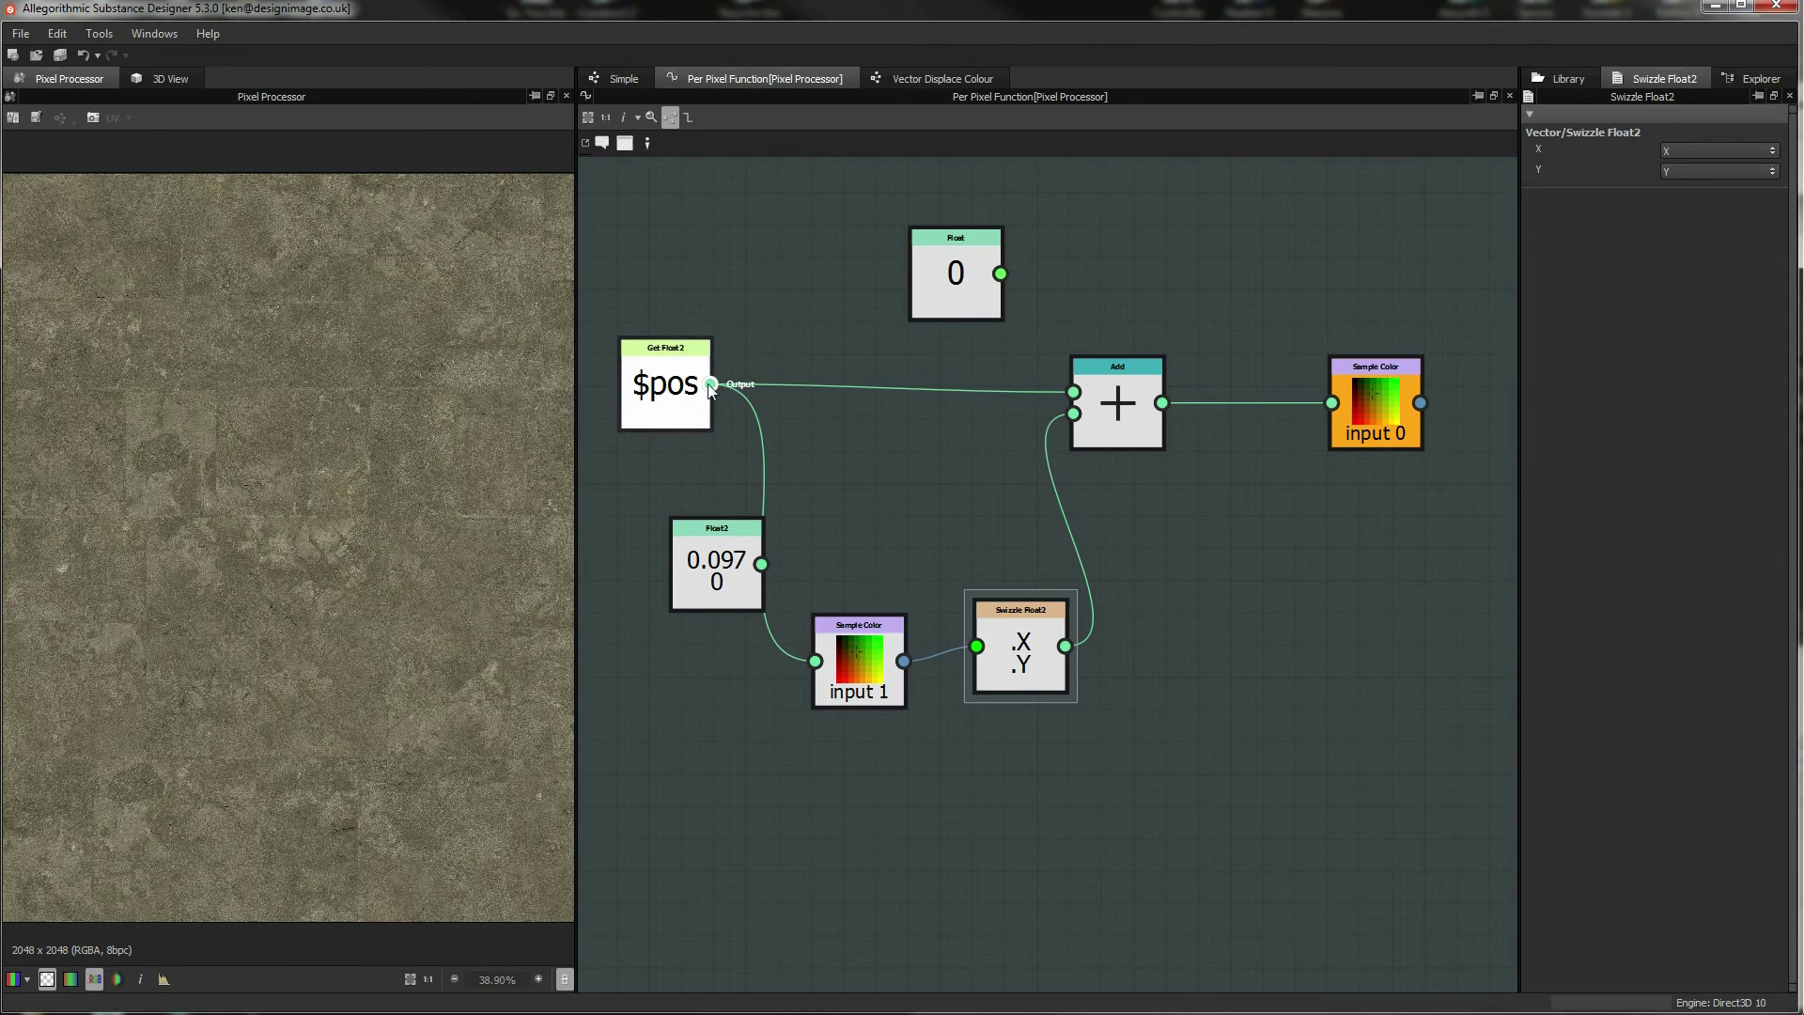
left_click_drag(803, 407, 966, 449)
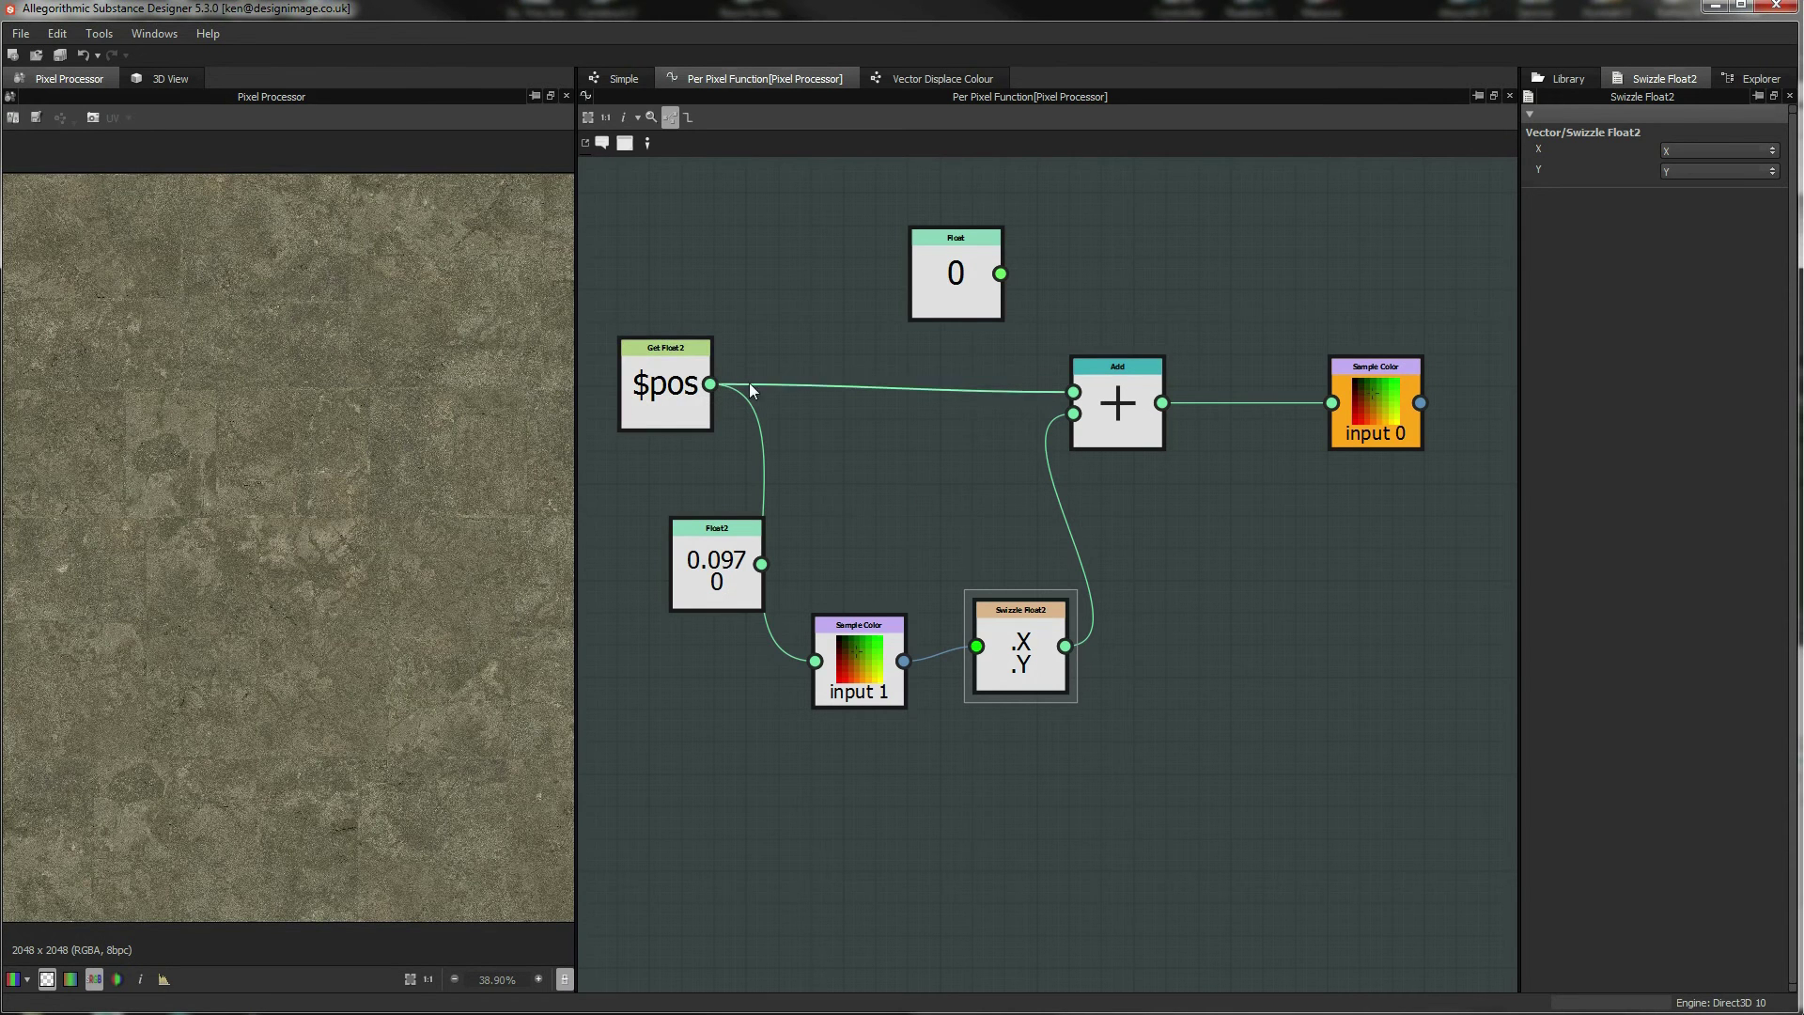
left_click_drag(710, 384, 1332, 402)
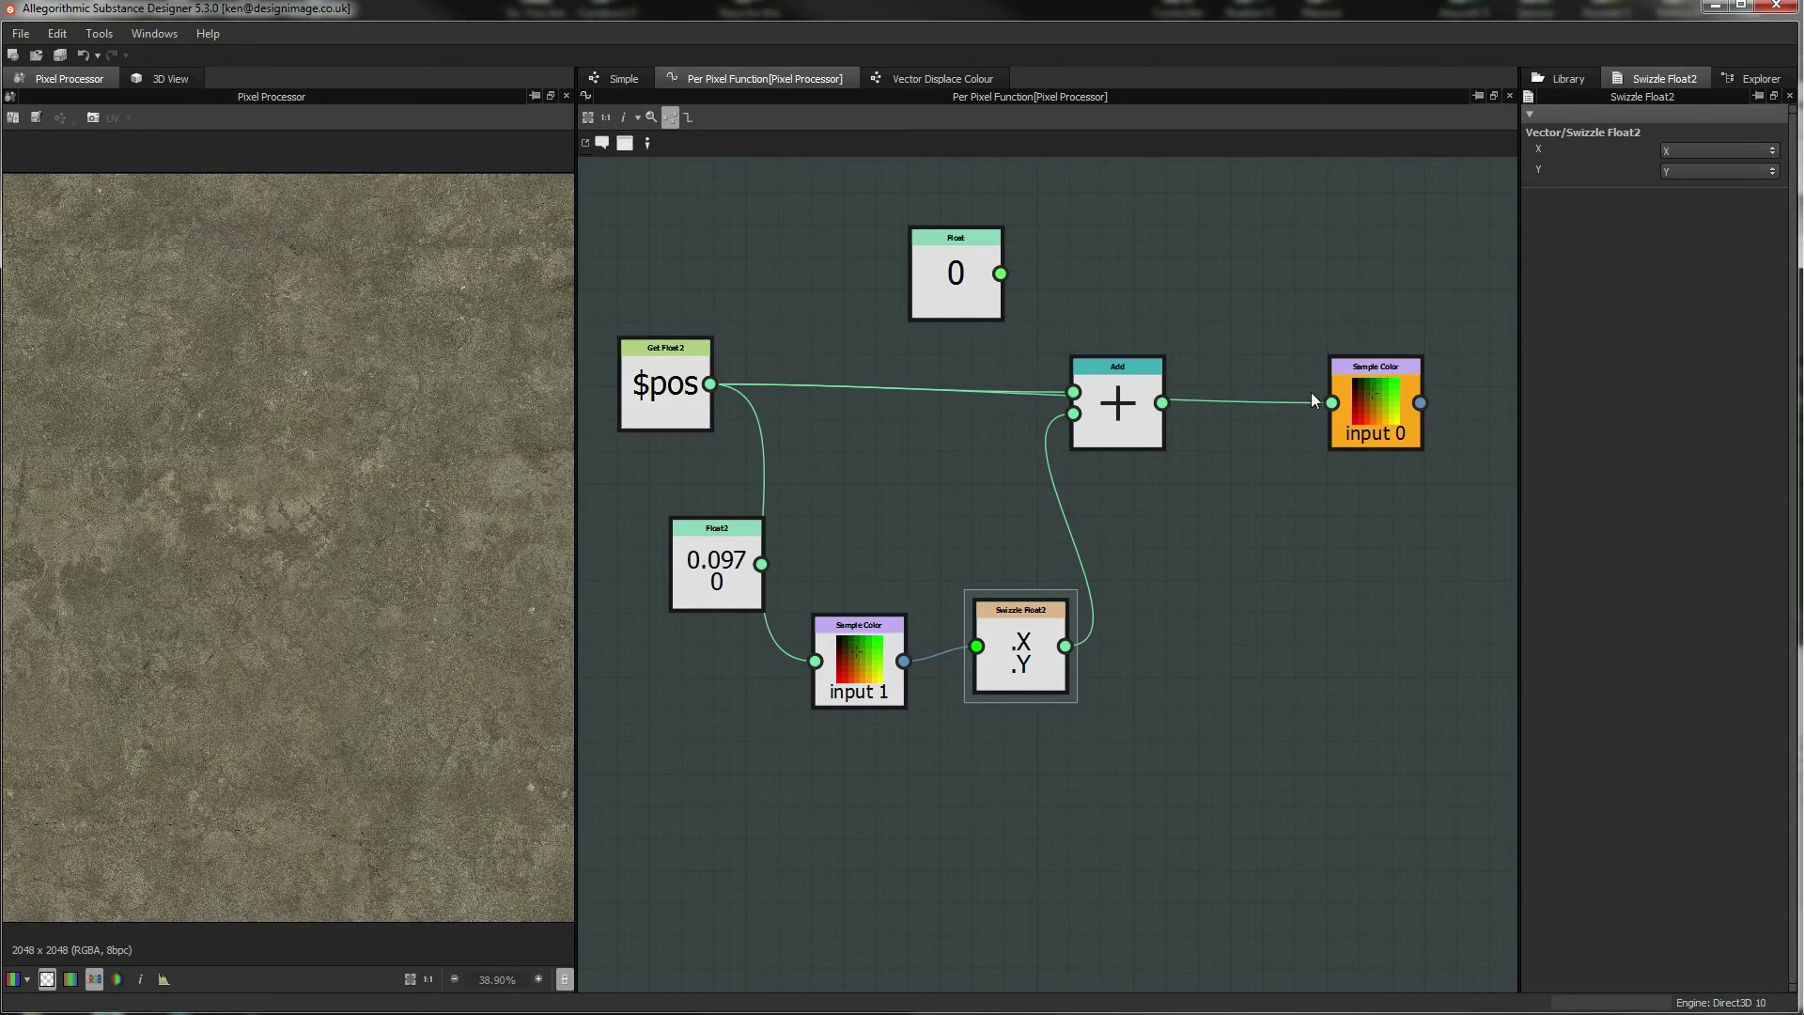
left_click_drag(1147, 396, 1178, 461)
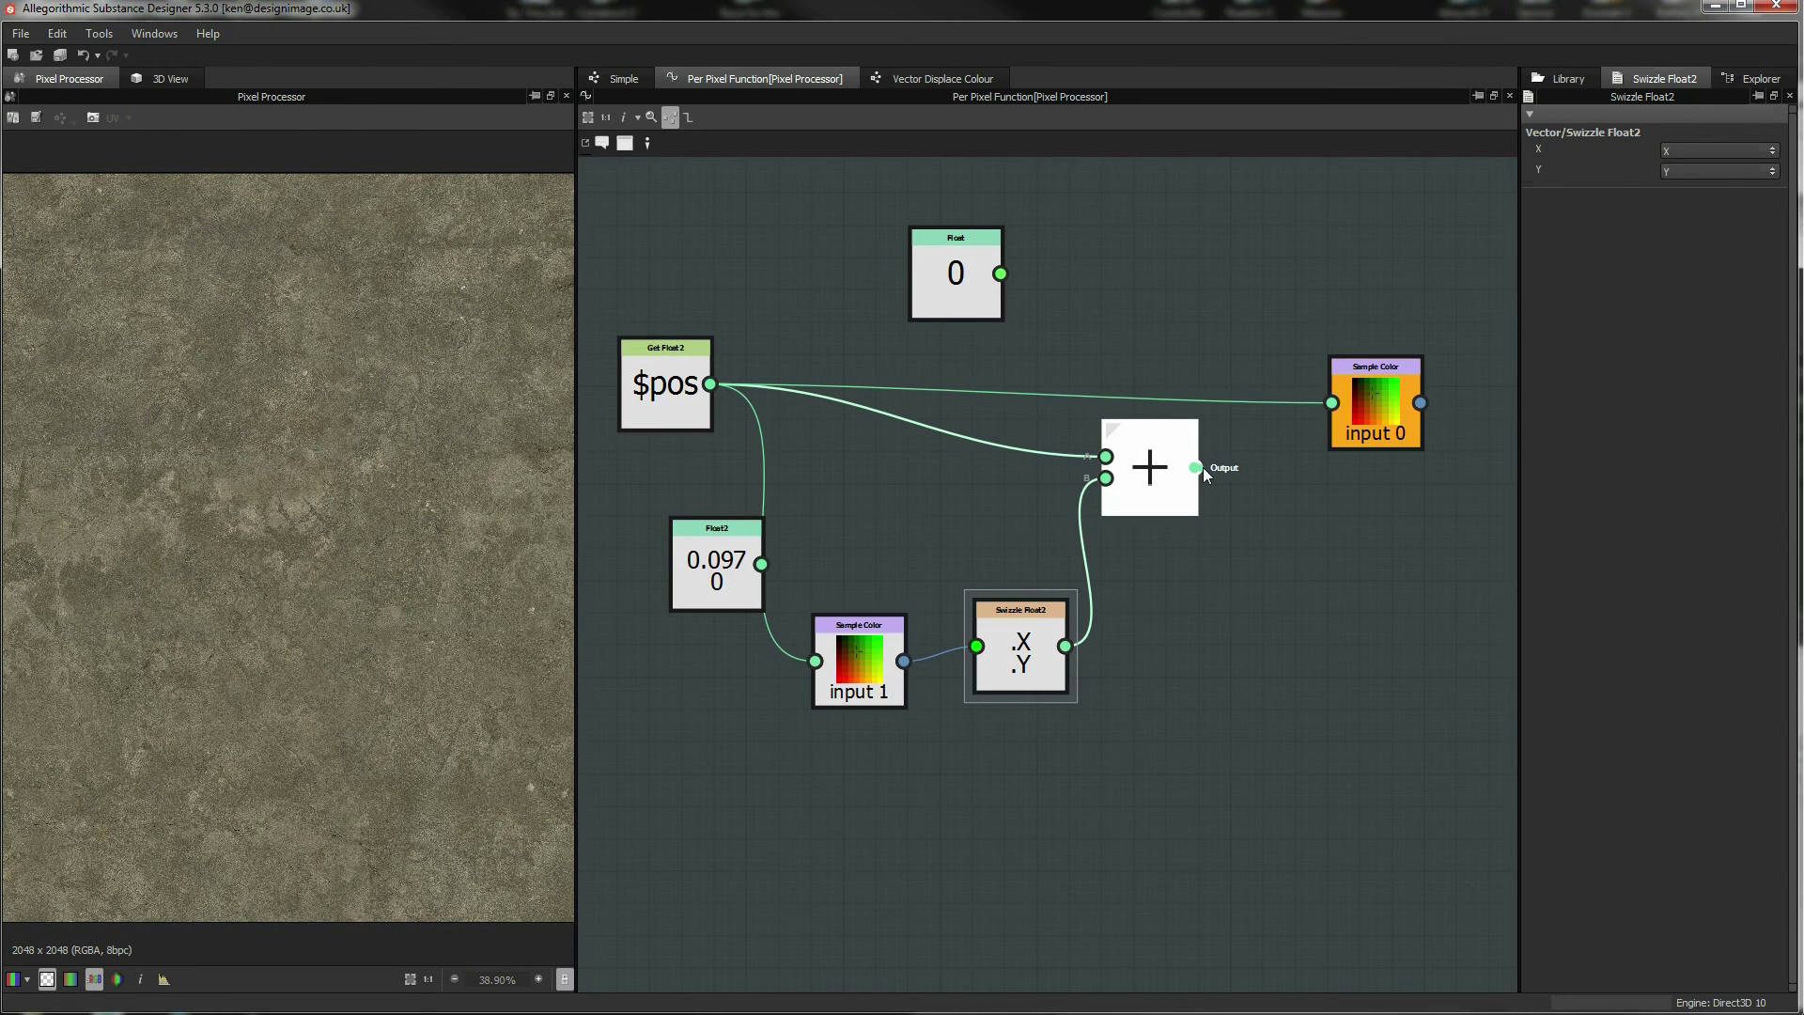
left_click_drag(1321, 415, 1332, 404)
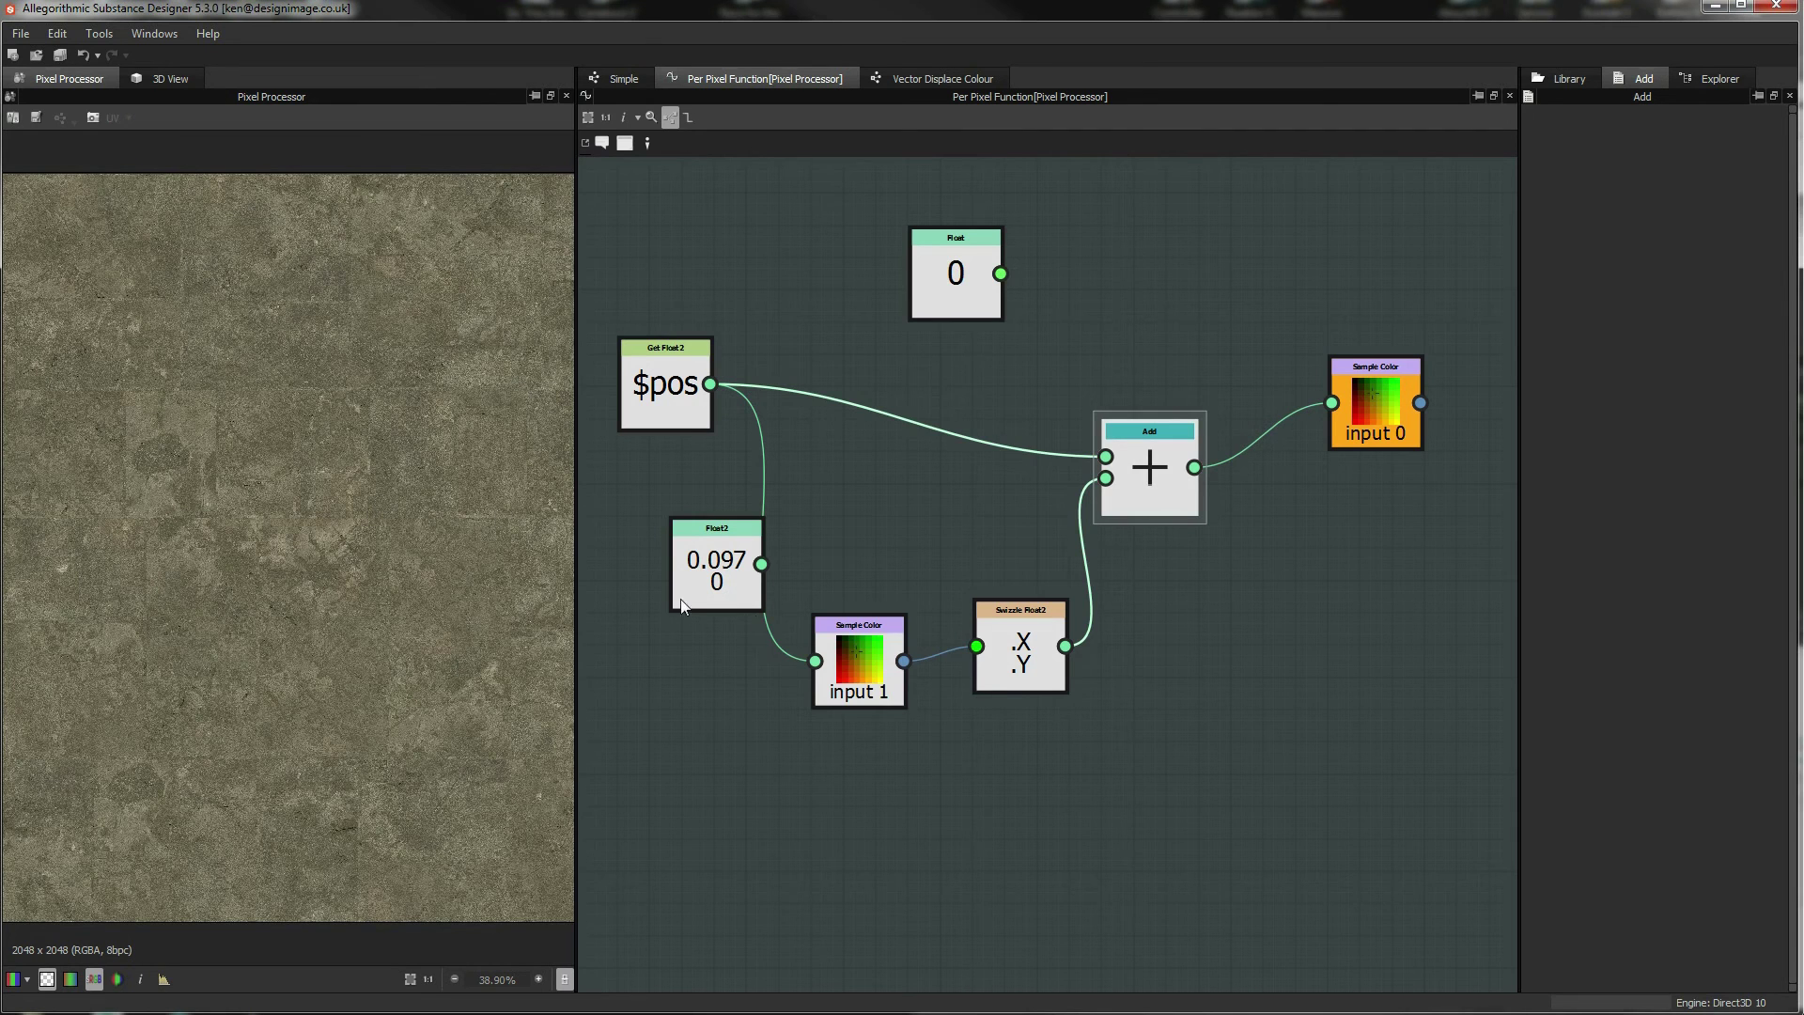
left_click_drag(859, 645, 892, 595)
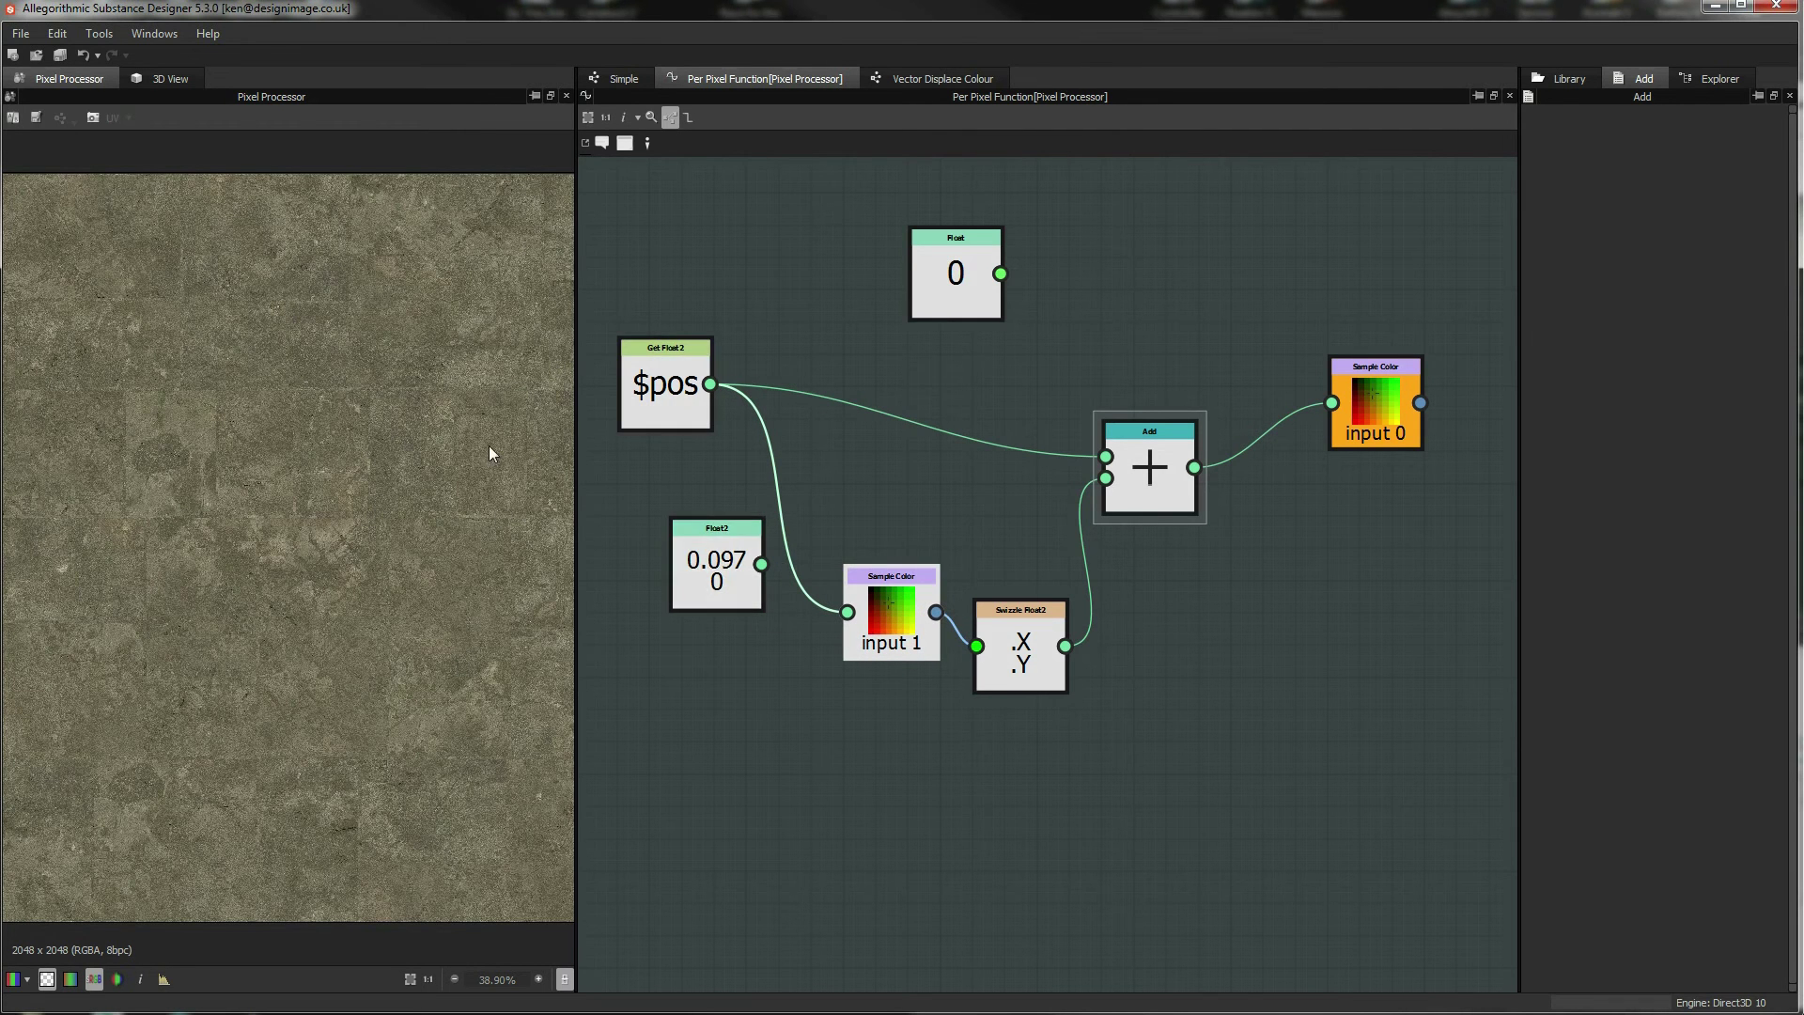
left_click(865, 477)
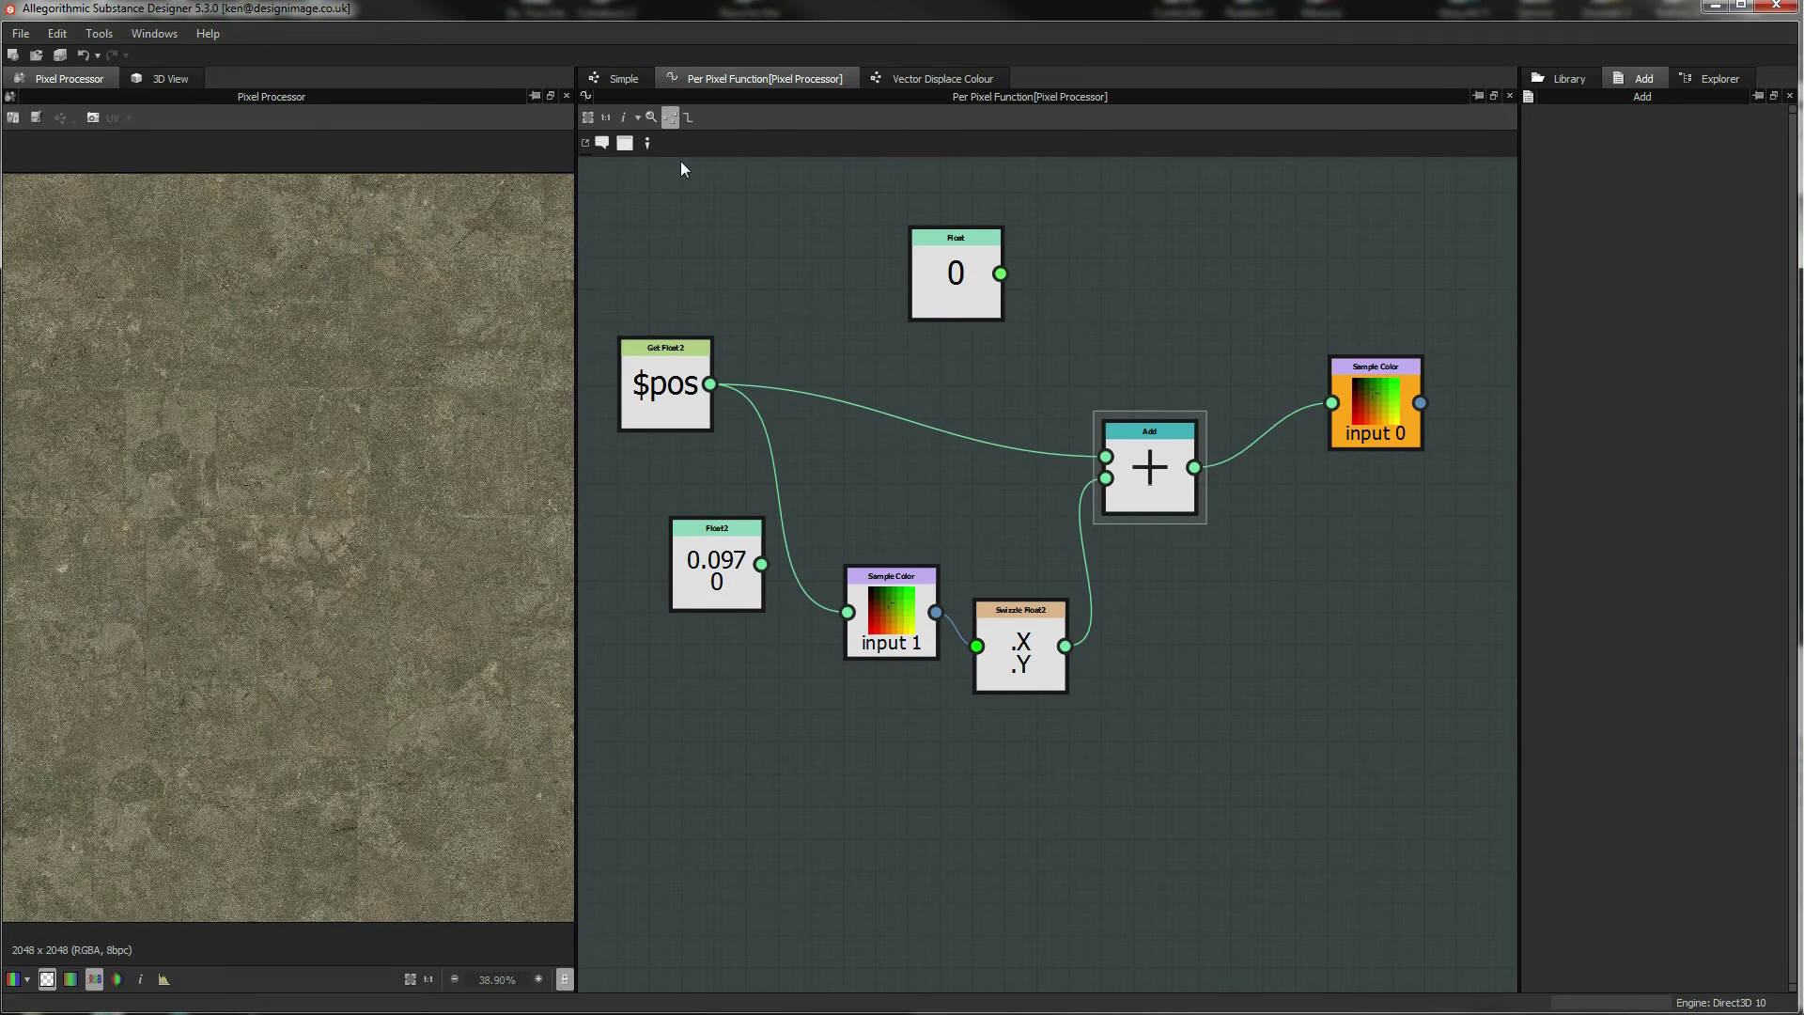
In the Simple graph, add a Crystal 2 noise from the library and connect it to the Pixel Processor's Input Image 0.
left_click(628, 79)
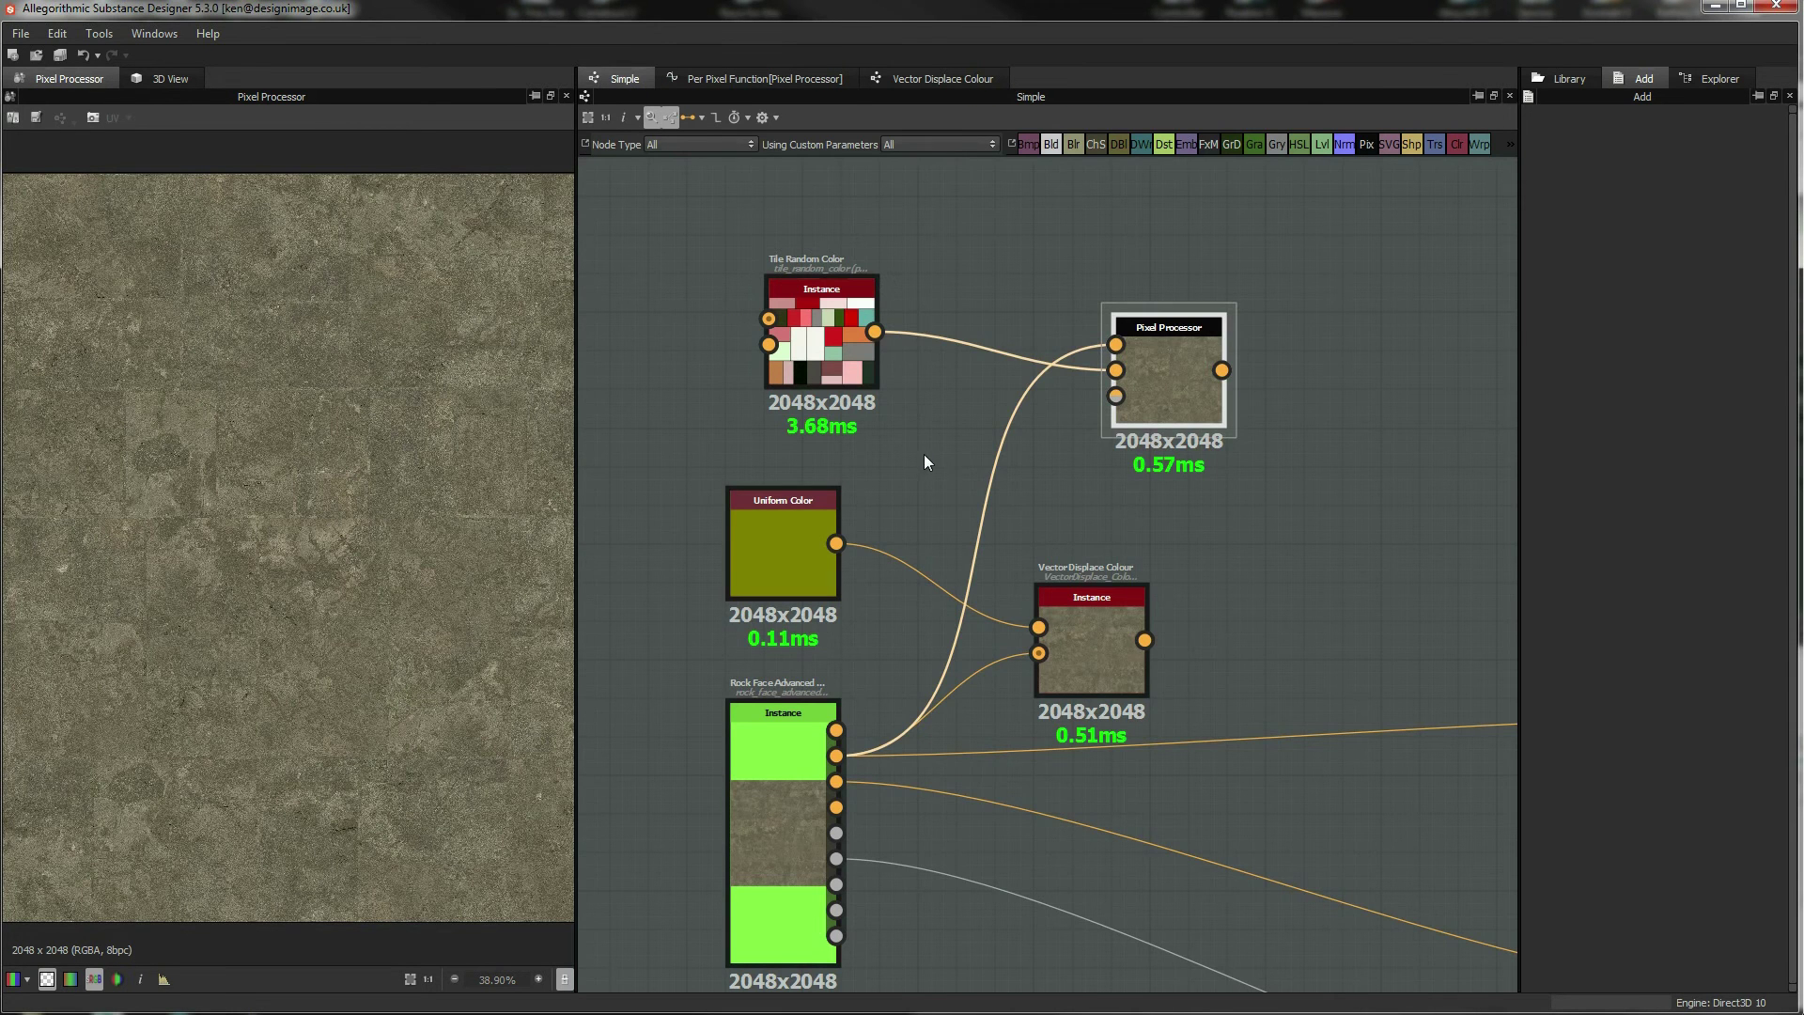
left_click(928, 485)
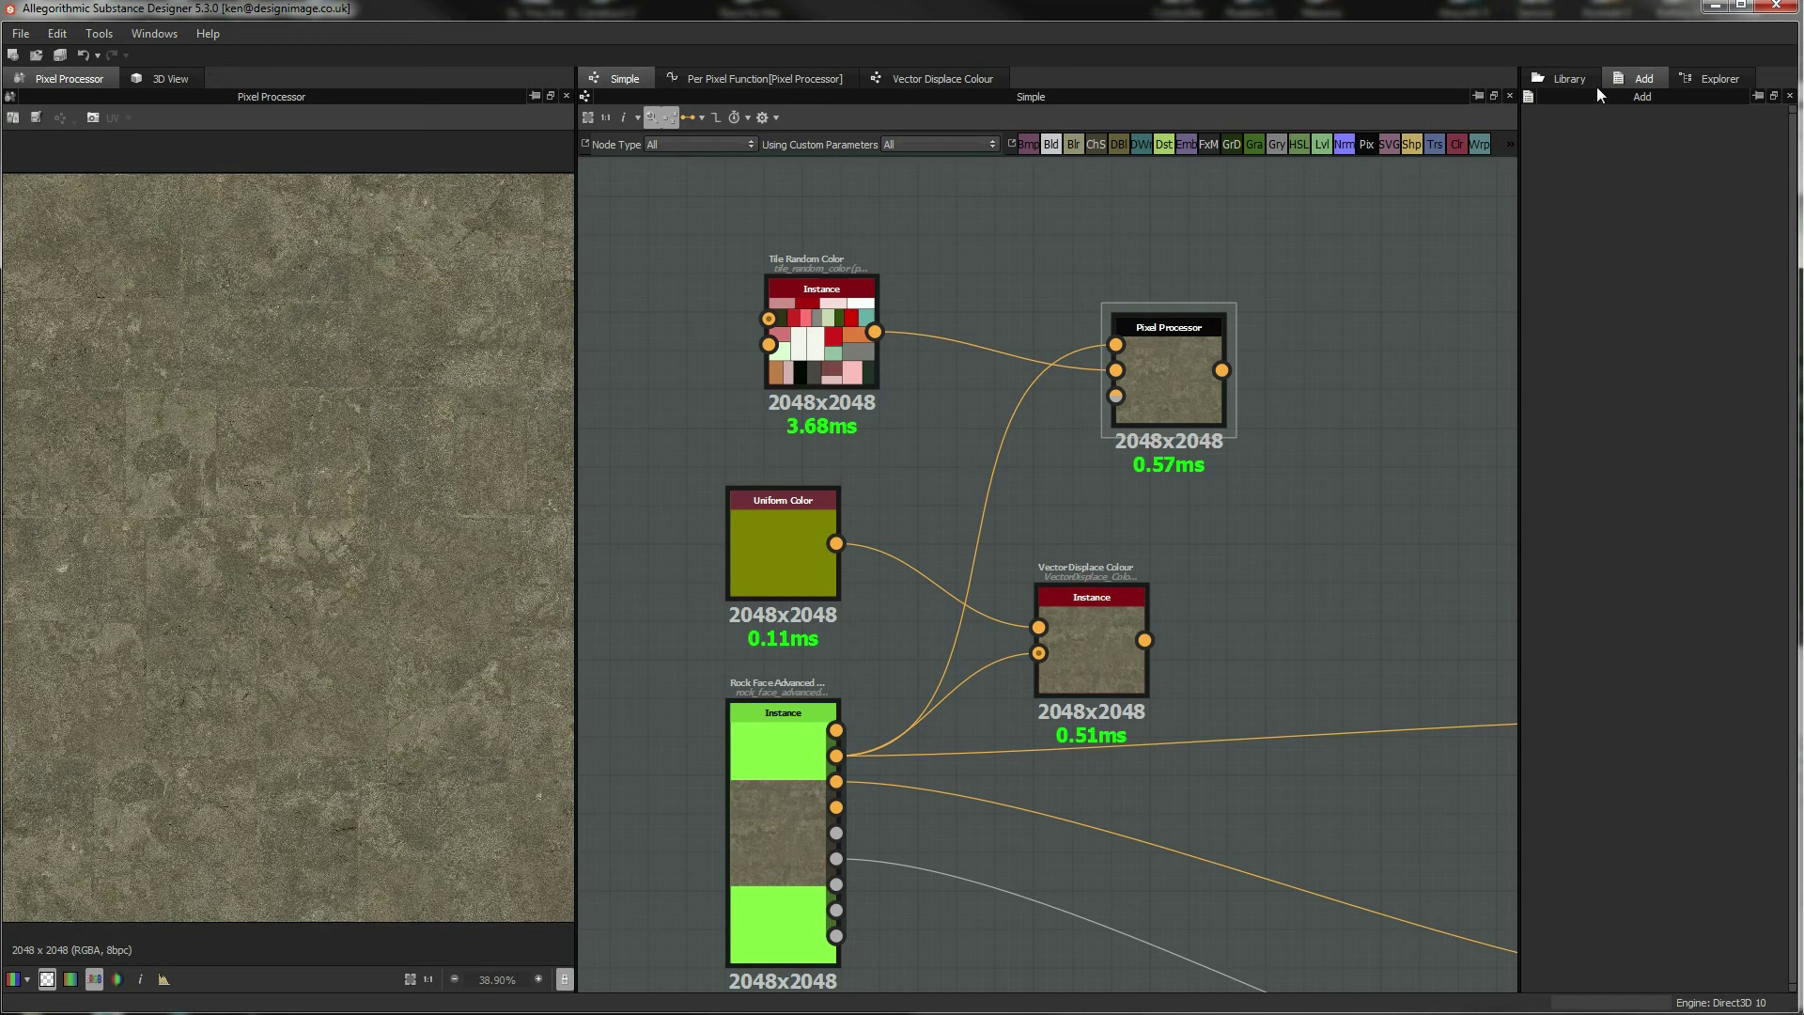
left_click(1564, 79)
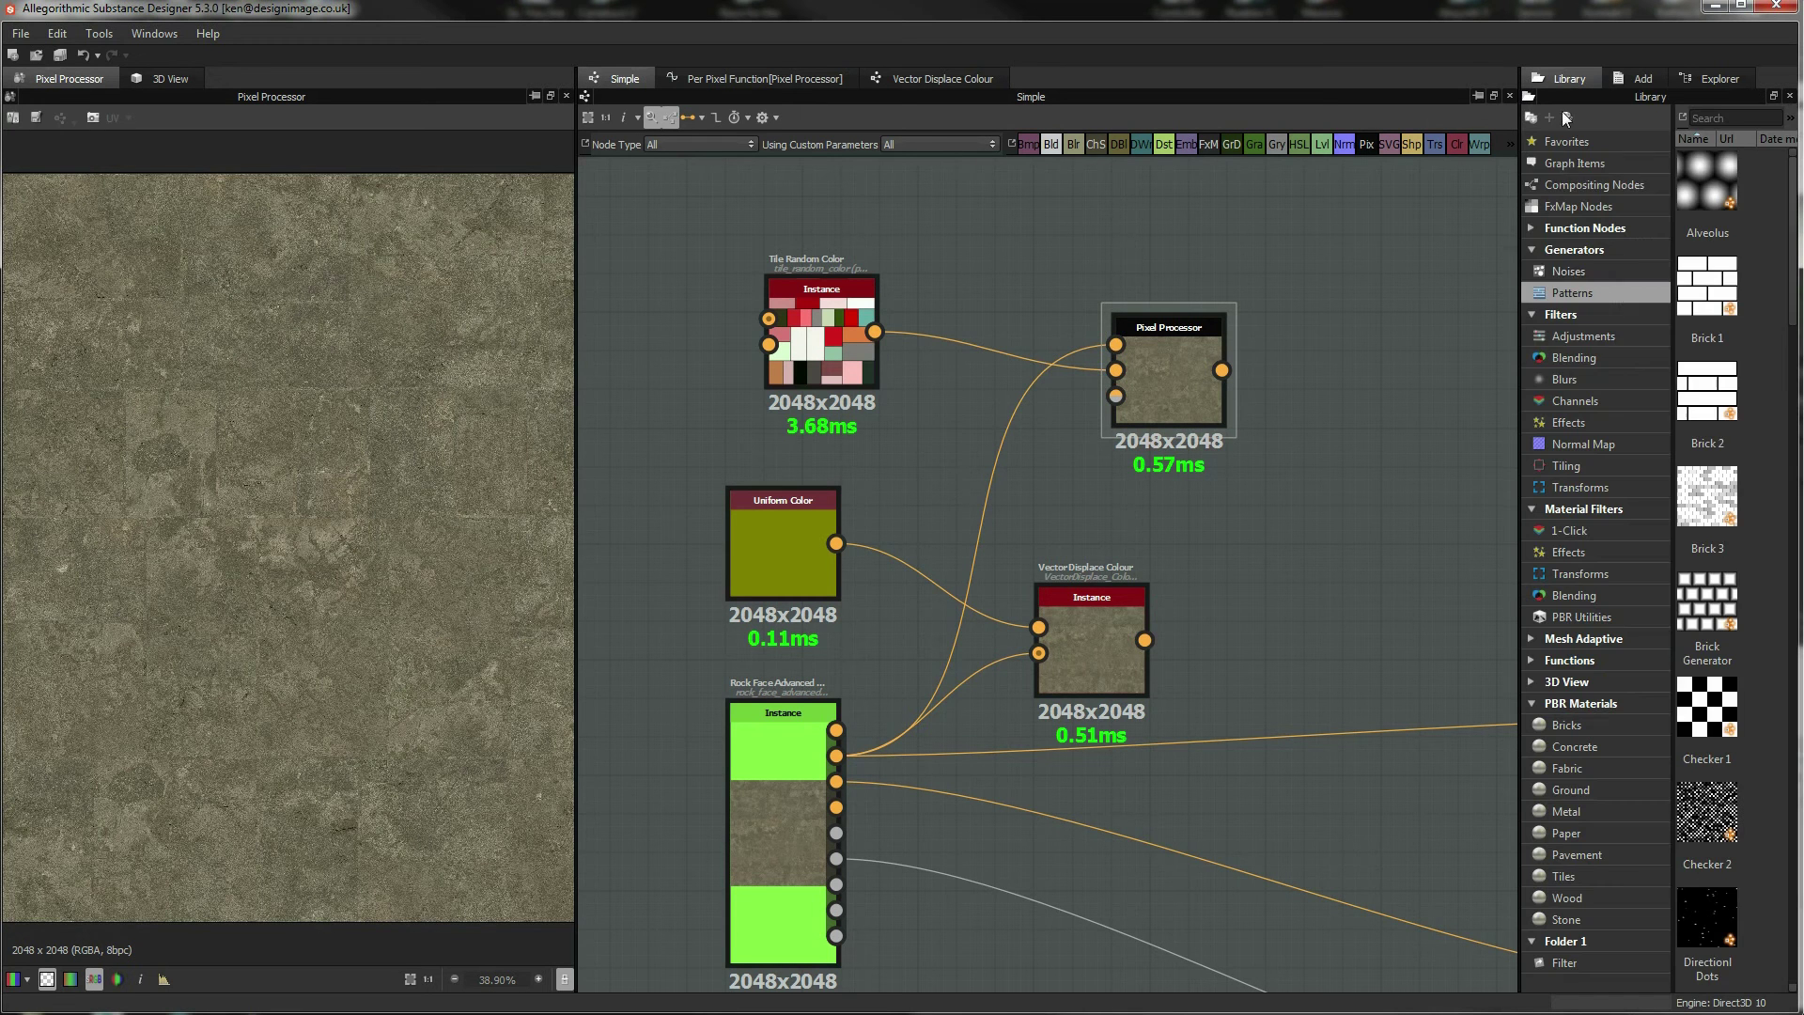
left_click(1643, 274)
scroll(1795, 286, "down", 5)
left_click_drag(1797, 305, 1800, 362)
mouse_move(1706, 476)
left_mouse_down()
mouse_move(1017, 500)
mouse_move(792, 448)
mouse_move(634, 557)
mouse_move(957, 436)
mouse_move(1118, 346)
left_mouse_up()
double_click(1154, 363)
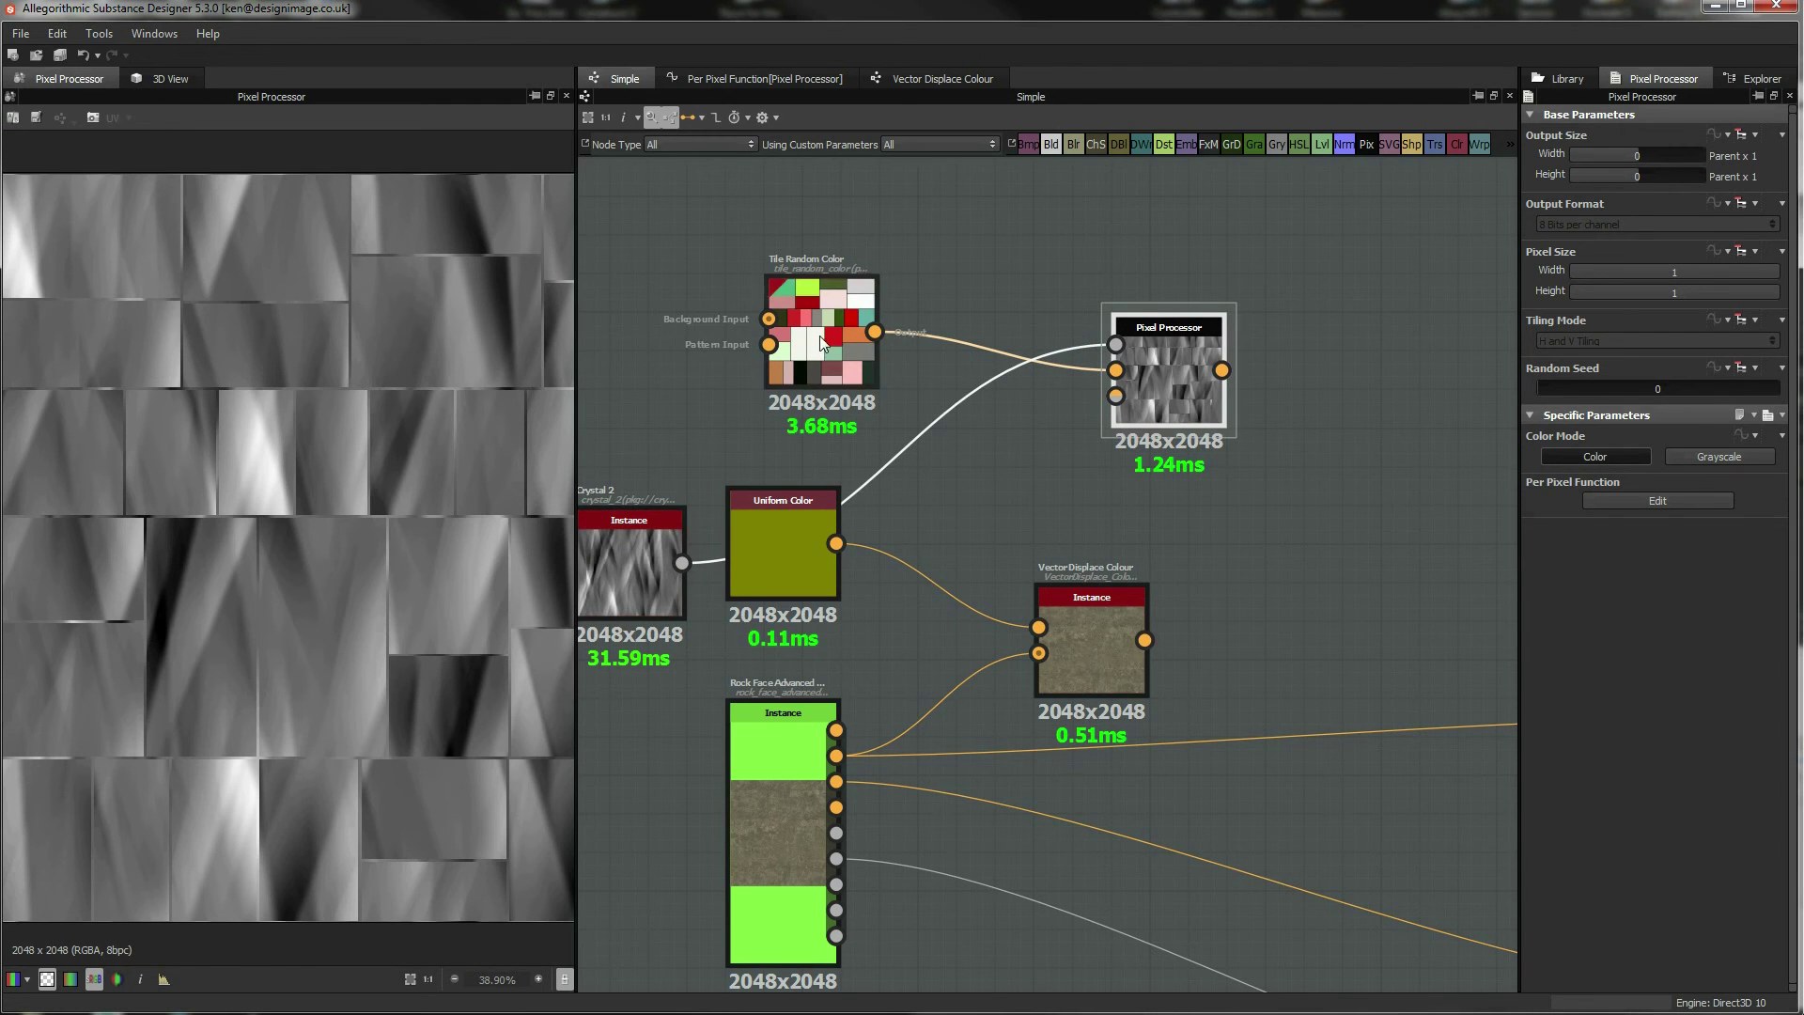
left_click_drag(820, 338, 763, 341)
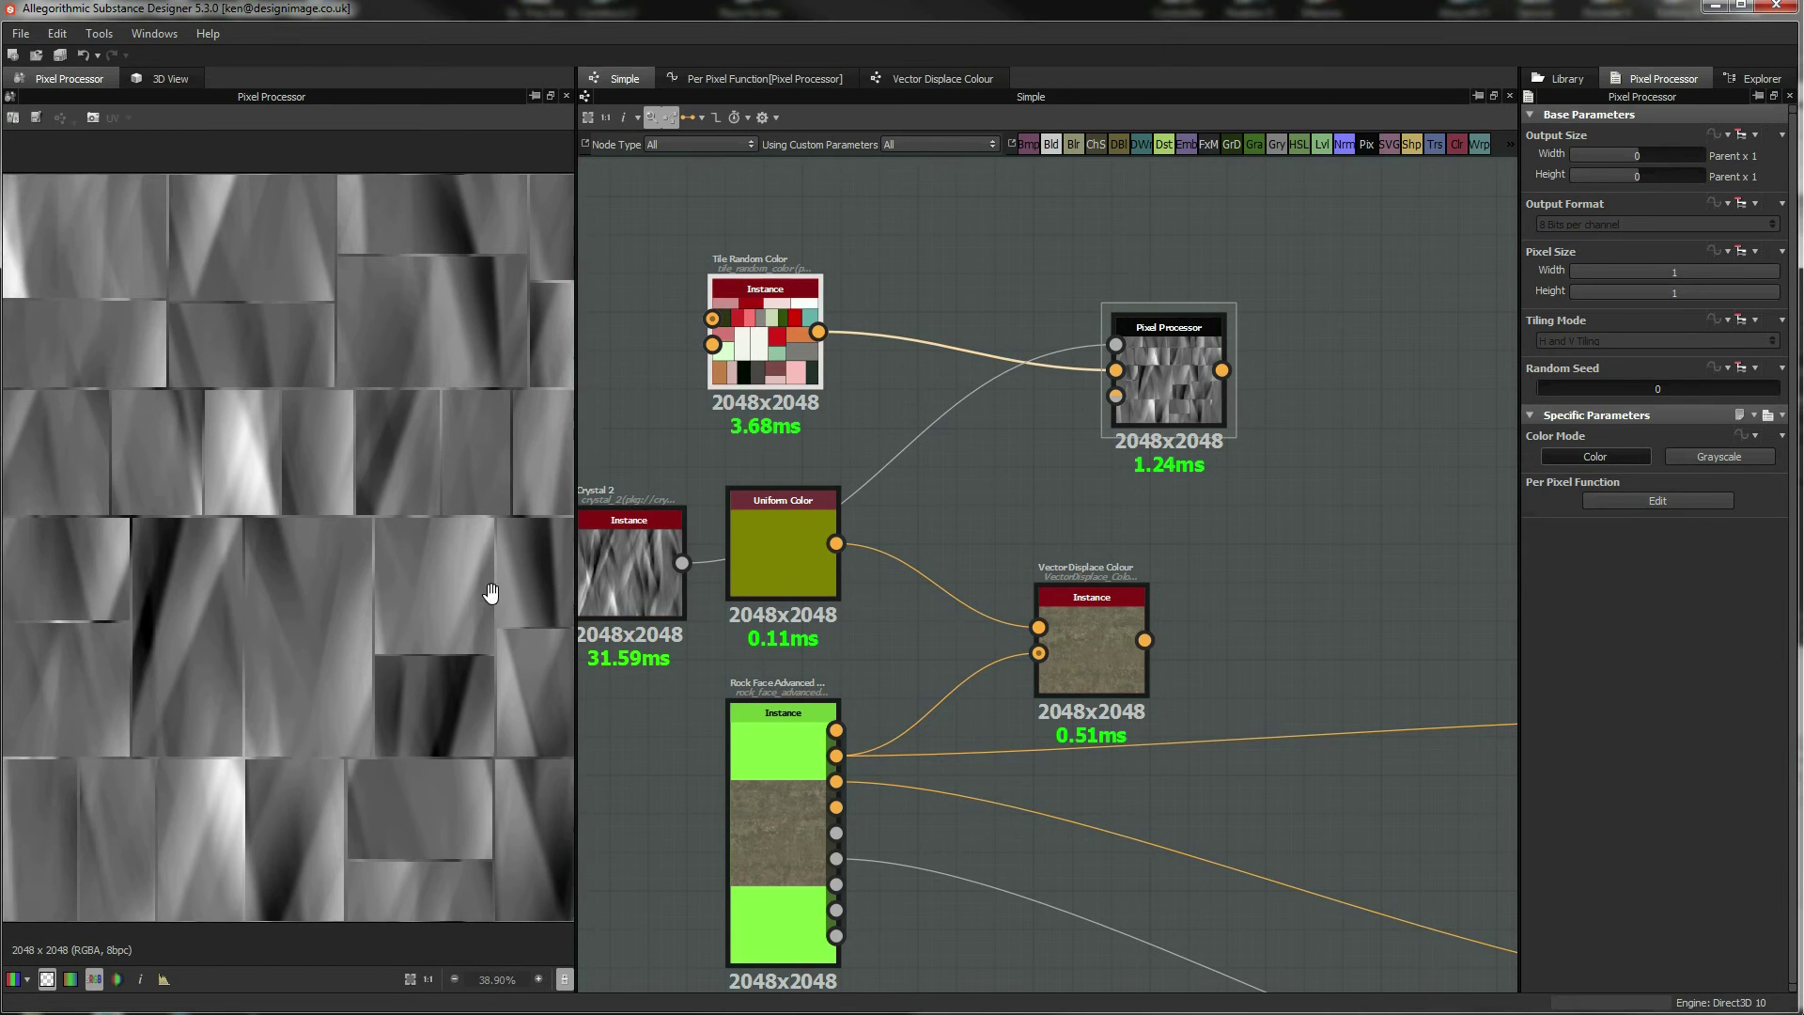
left_click(1177, 370)
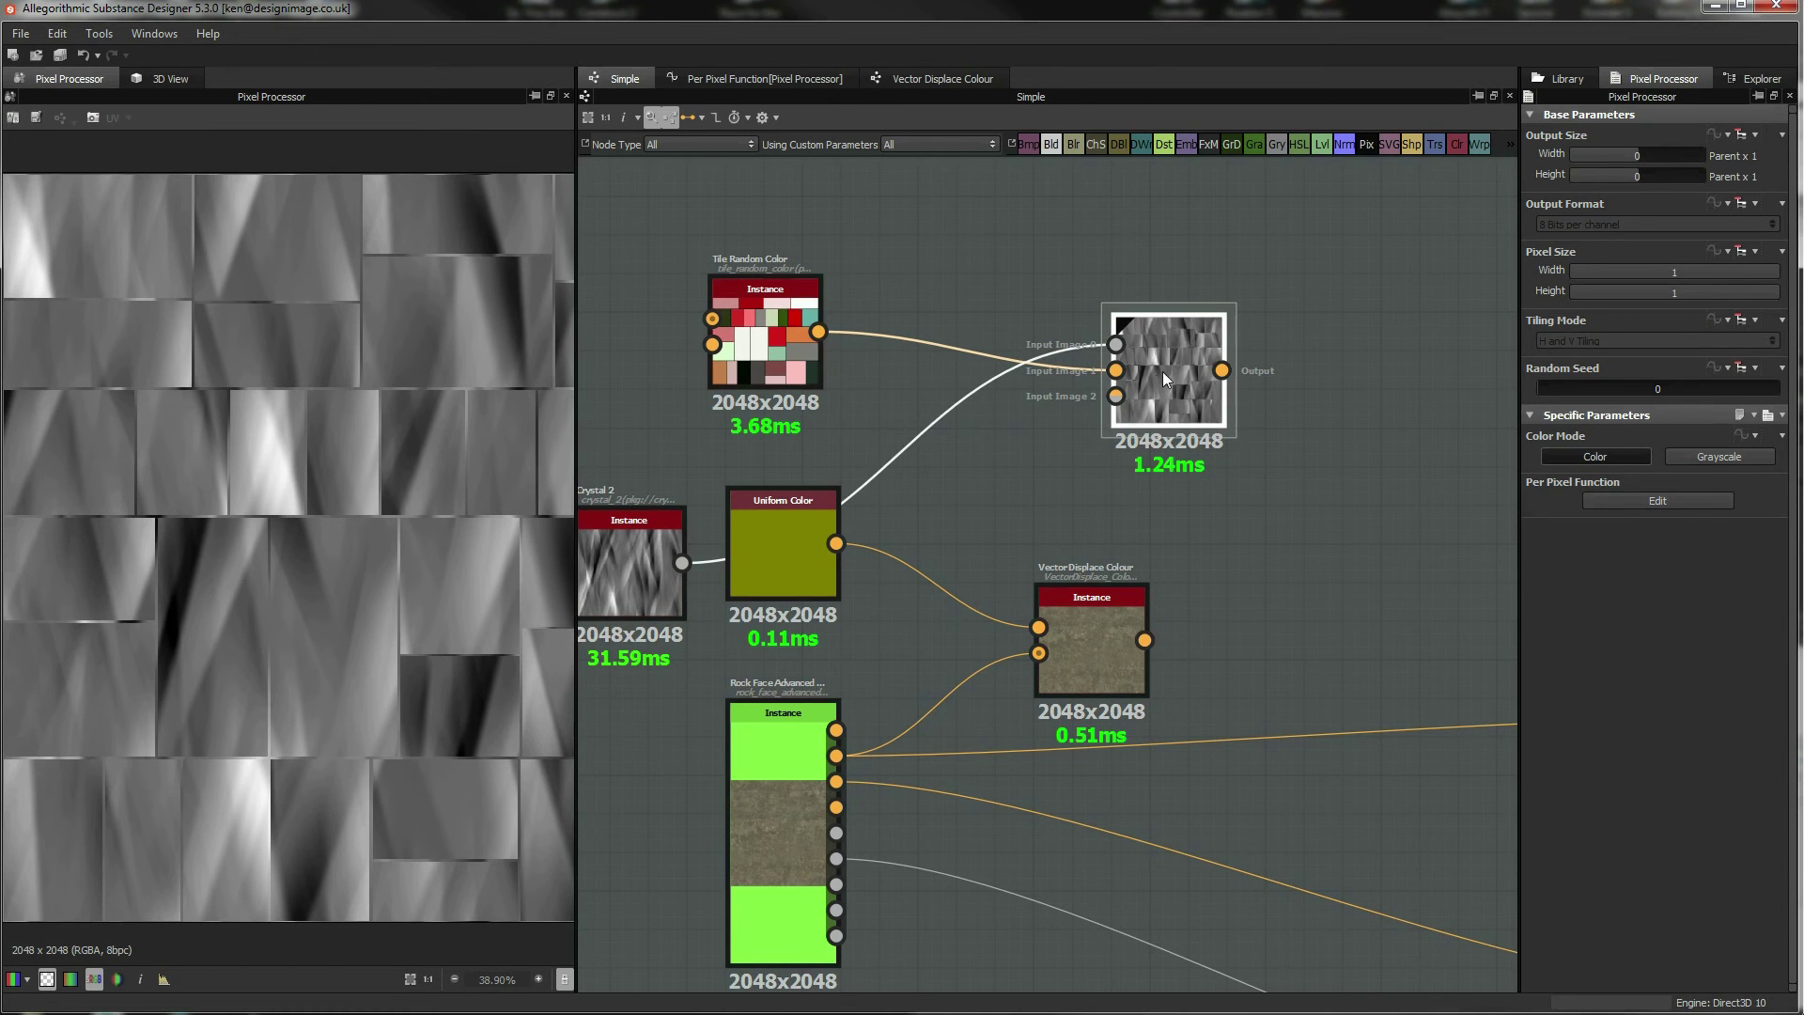
In the per-pixel function, align Float2 under $pos and move the input 1 Sample Color away from Swizzle Float2.
left_click(786, 79)
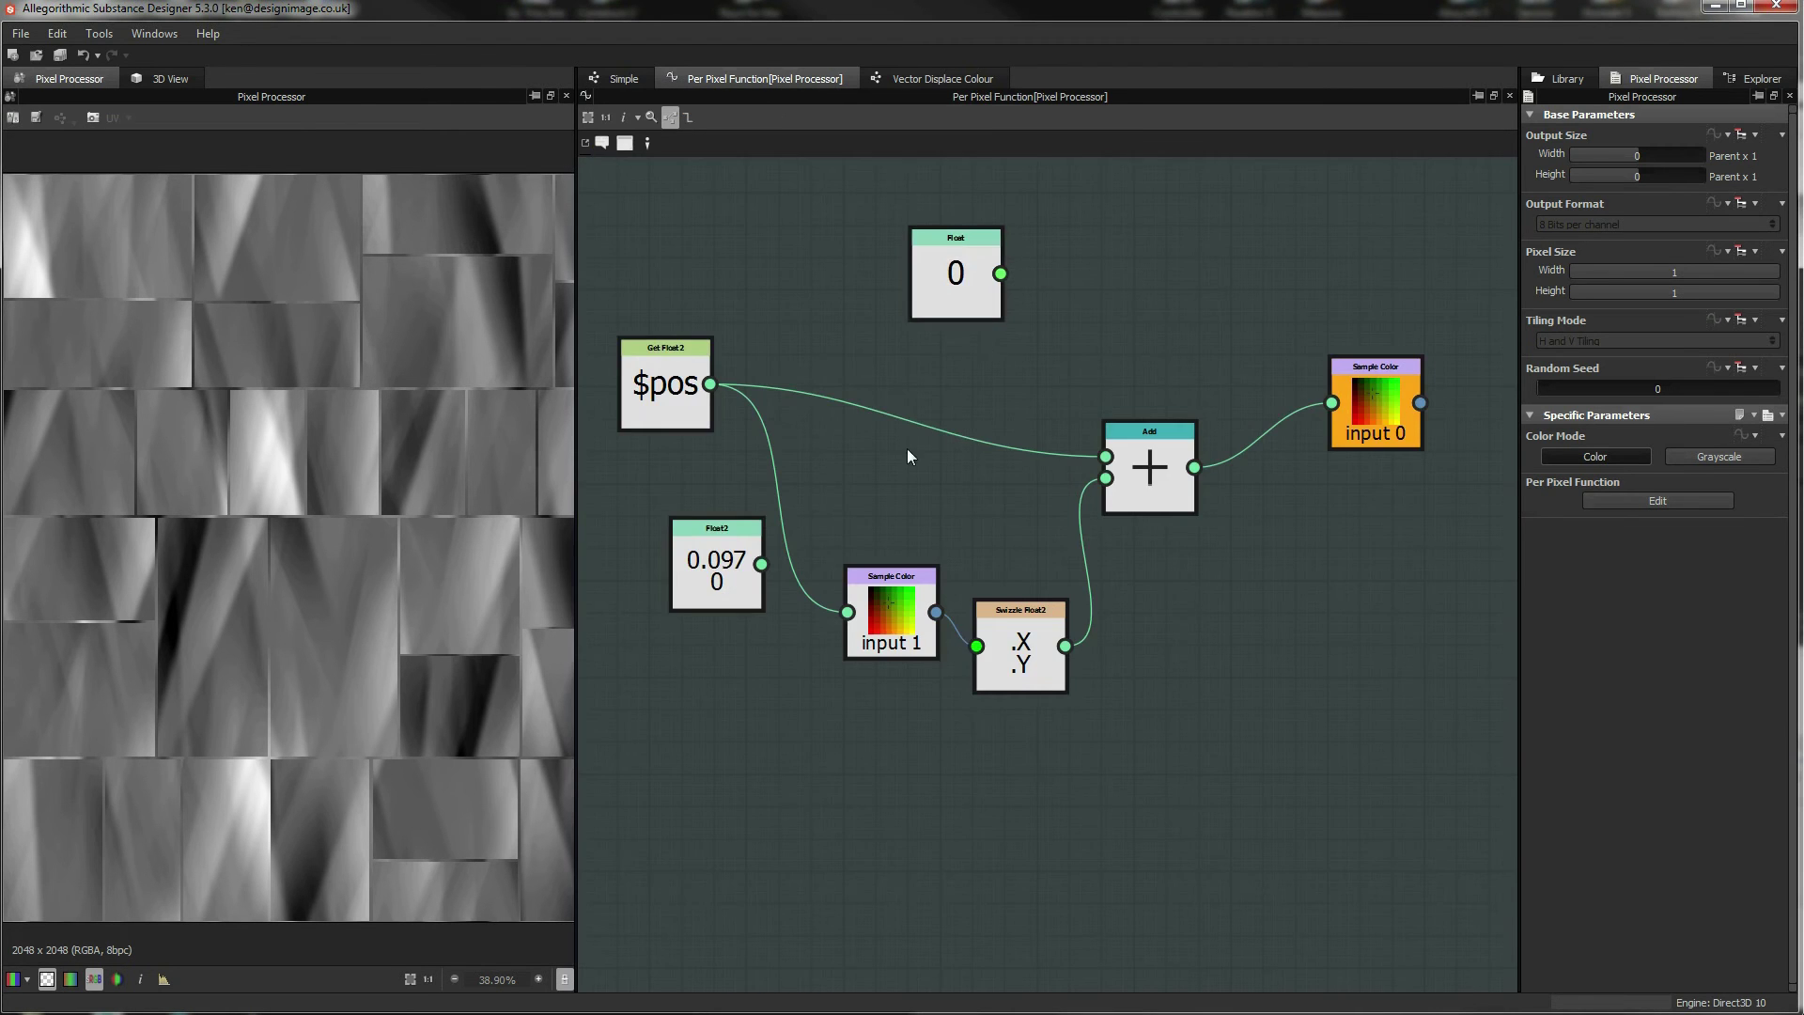
left_click_drag(792, 387, 825, 389)
left_click_drag(860, 571, 776, 599)
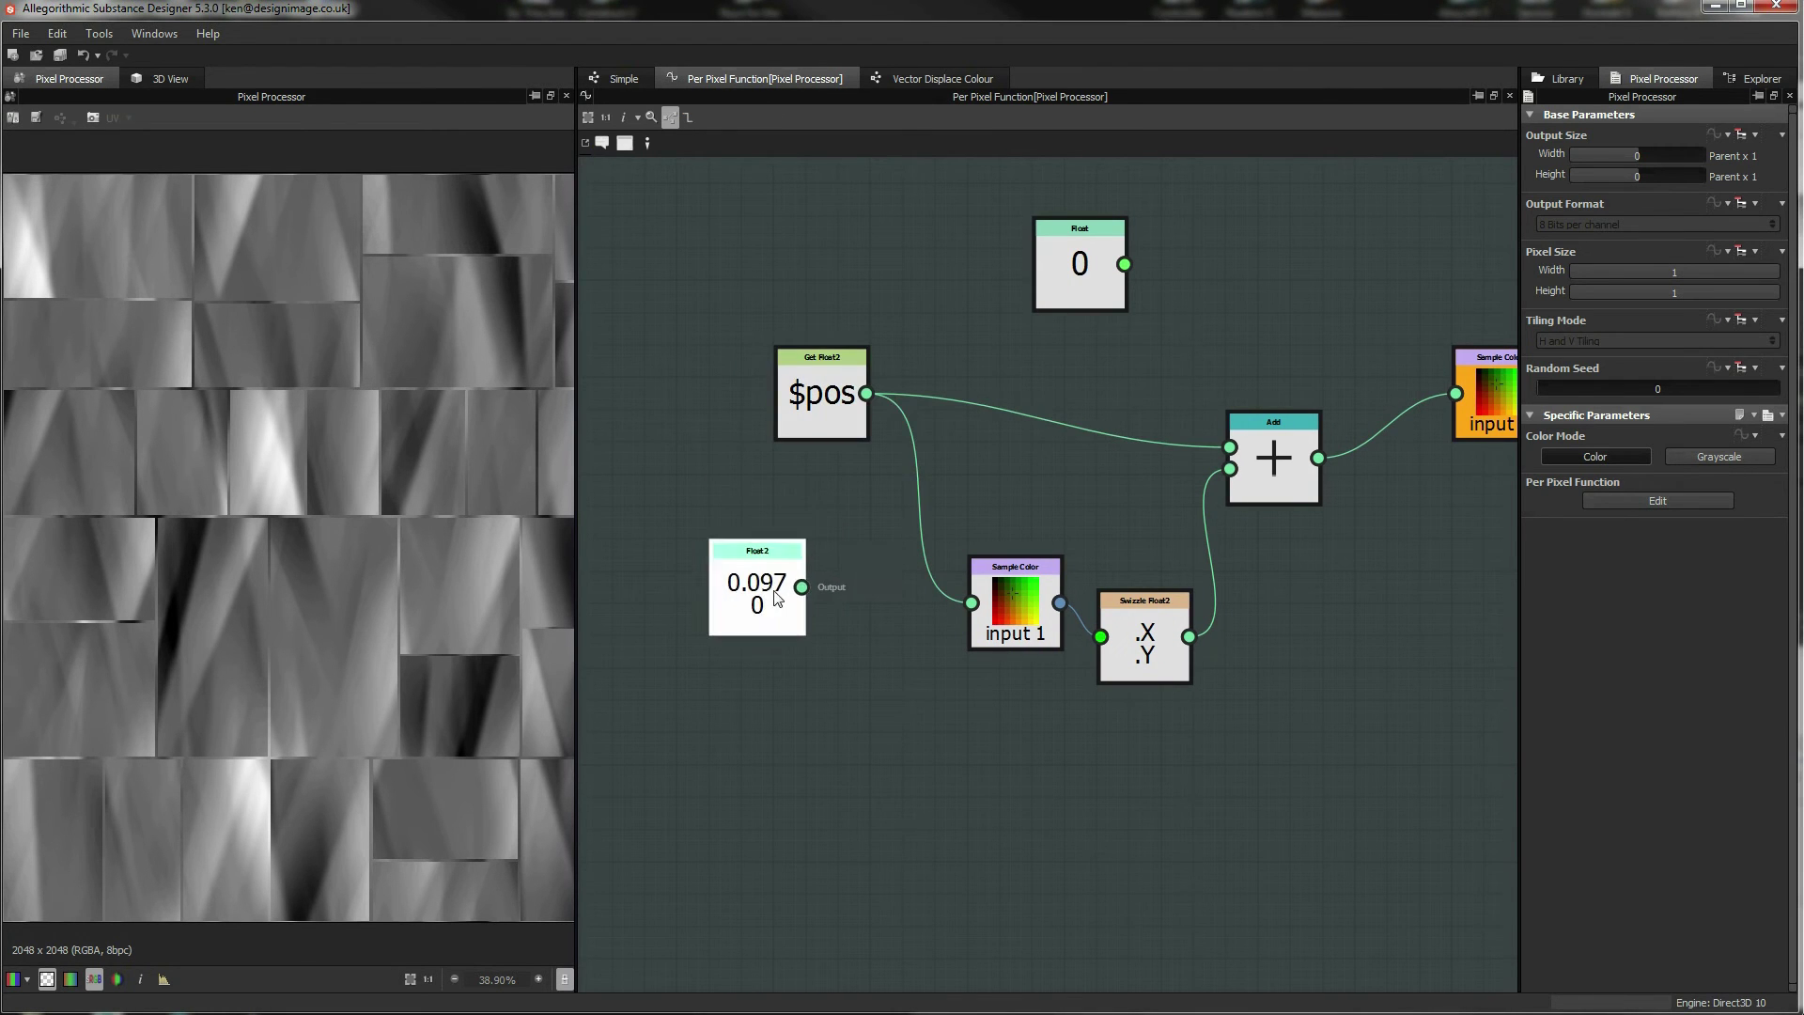
left_click_drag(837, 430, 772, 430)
left_click(757, 592)
left_click_drag(1015, 610, 968, 660)
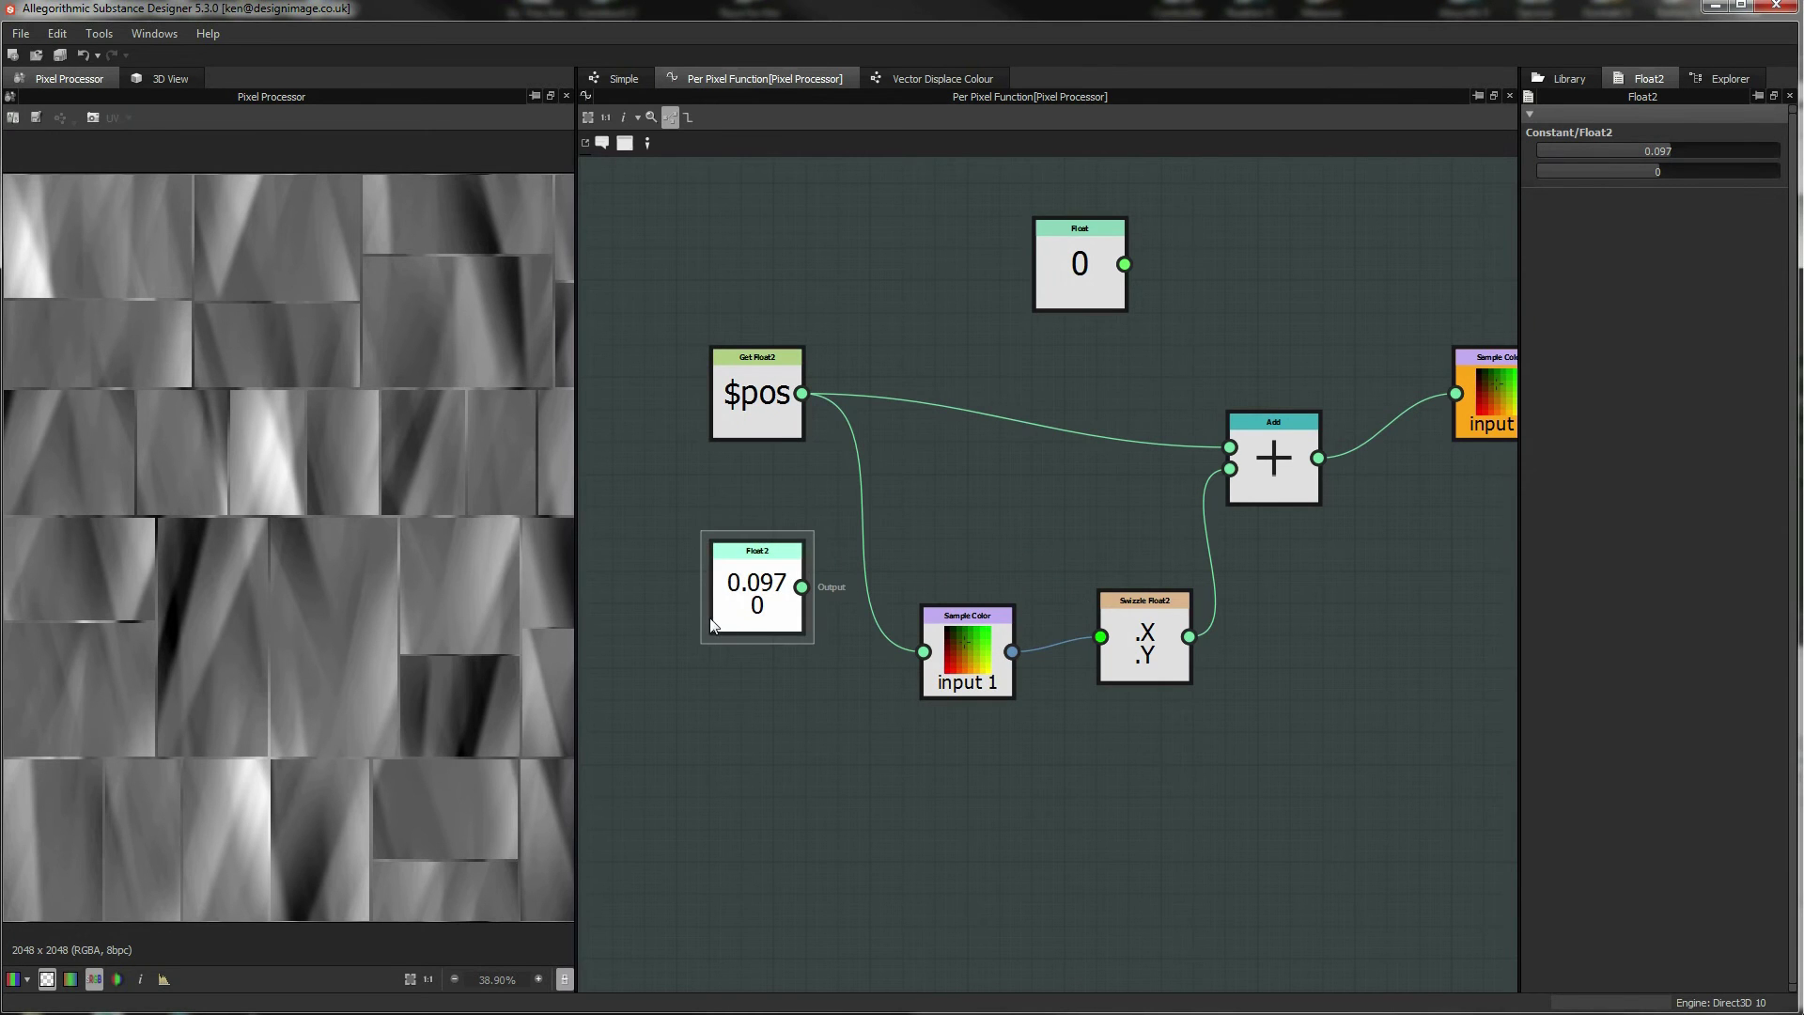
Line up the input 1 Sample Color with Swizzle Float2, leaving a wide gap between them, and set Float2 beside the Sample Color.
left_click_drag(766, 410, 766, 442)
left_click_drag(769, 597, 789, 635)
left_click_drag(972, 641, 926, 629)
left_click_drag(1186, 639, 1250, 653)
left_click_drag(918, 648, 934, 662)
left_click_drag(780, 629, 729, 677)
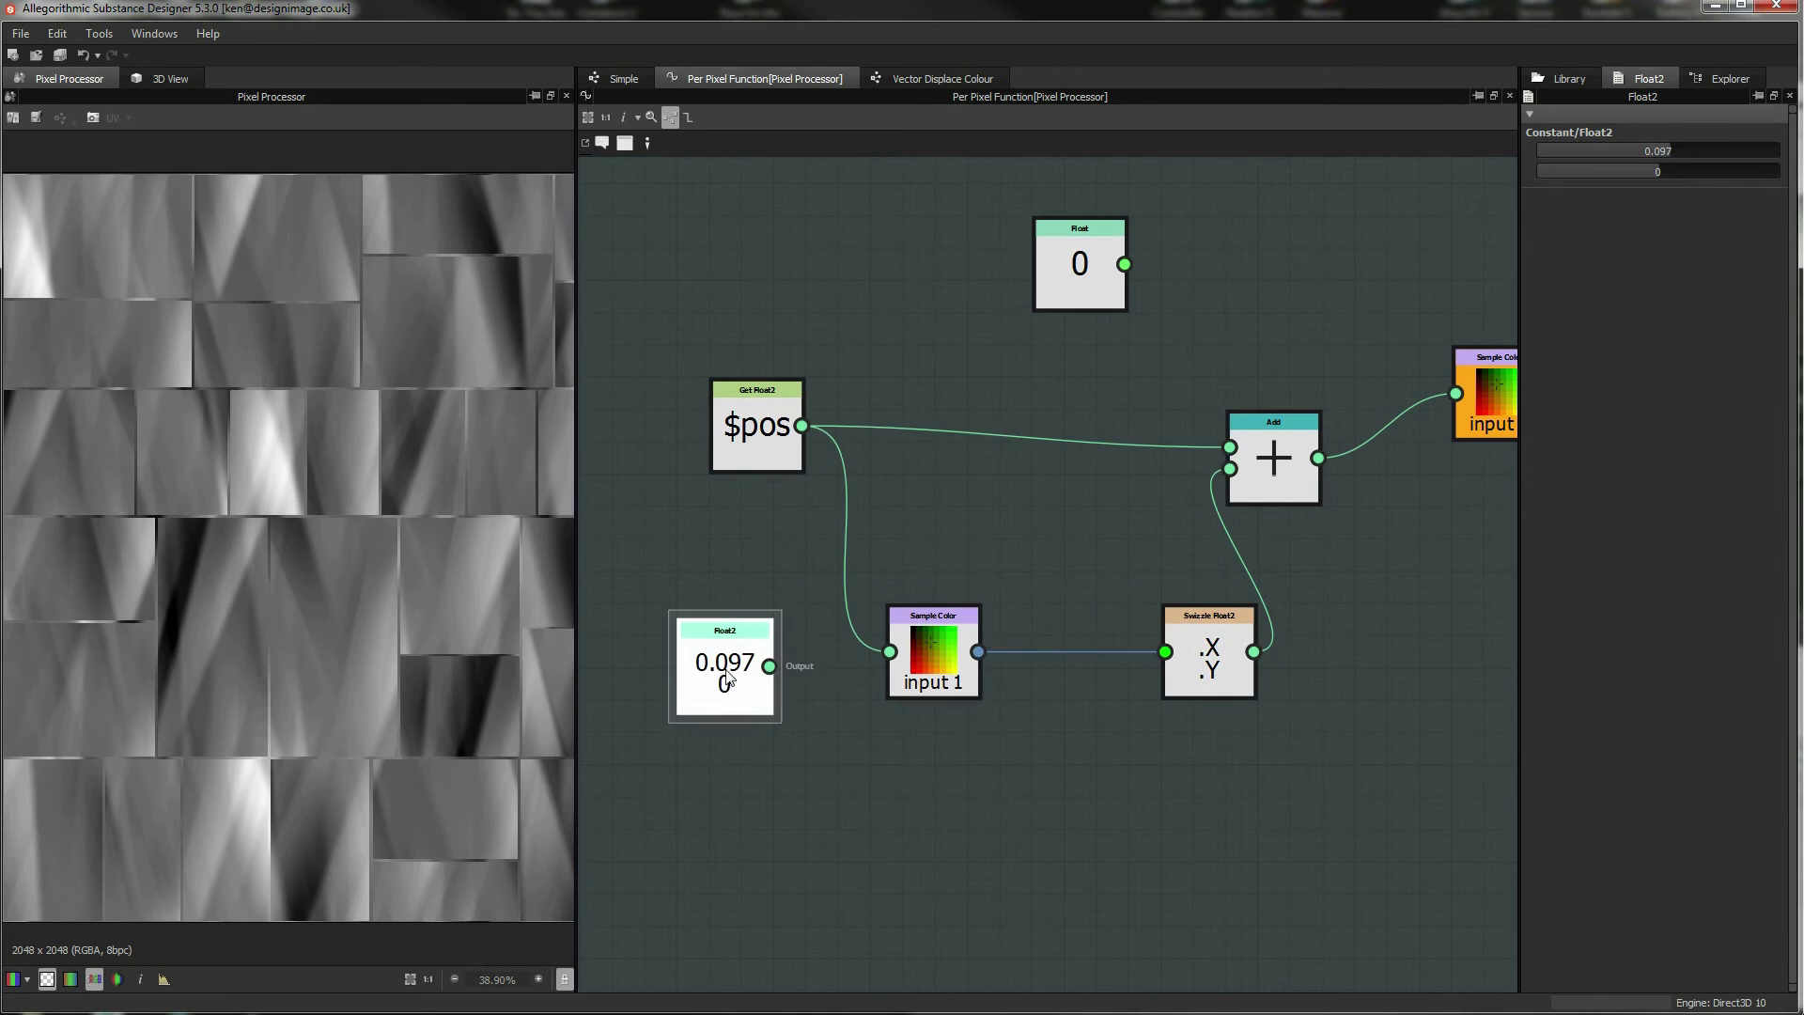
mouse_move(931, 663)
left_mouse_down()
mouse_move(905, 669)
mouse_move(923, 663)
left_mouse_up()
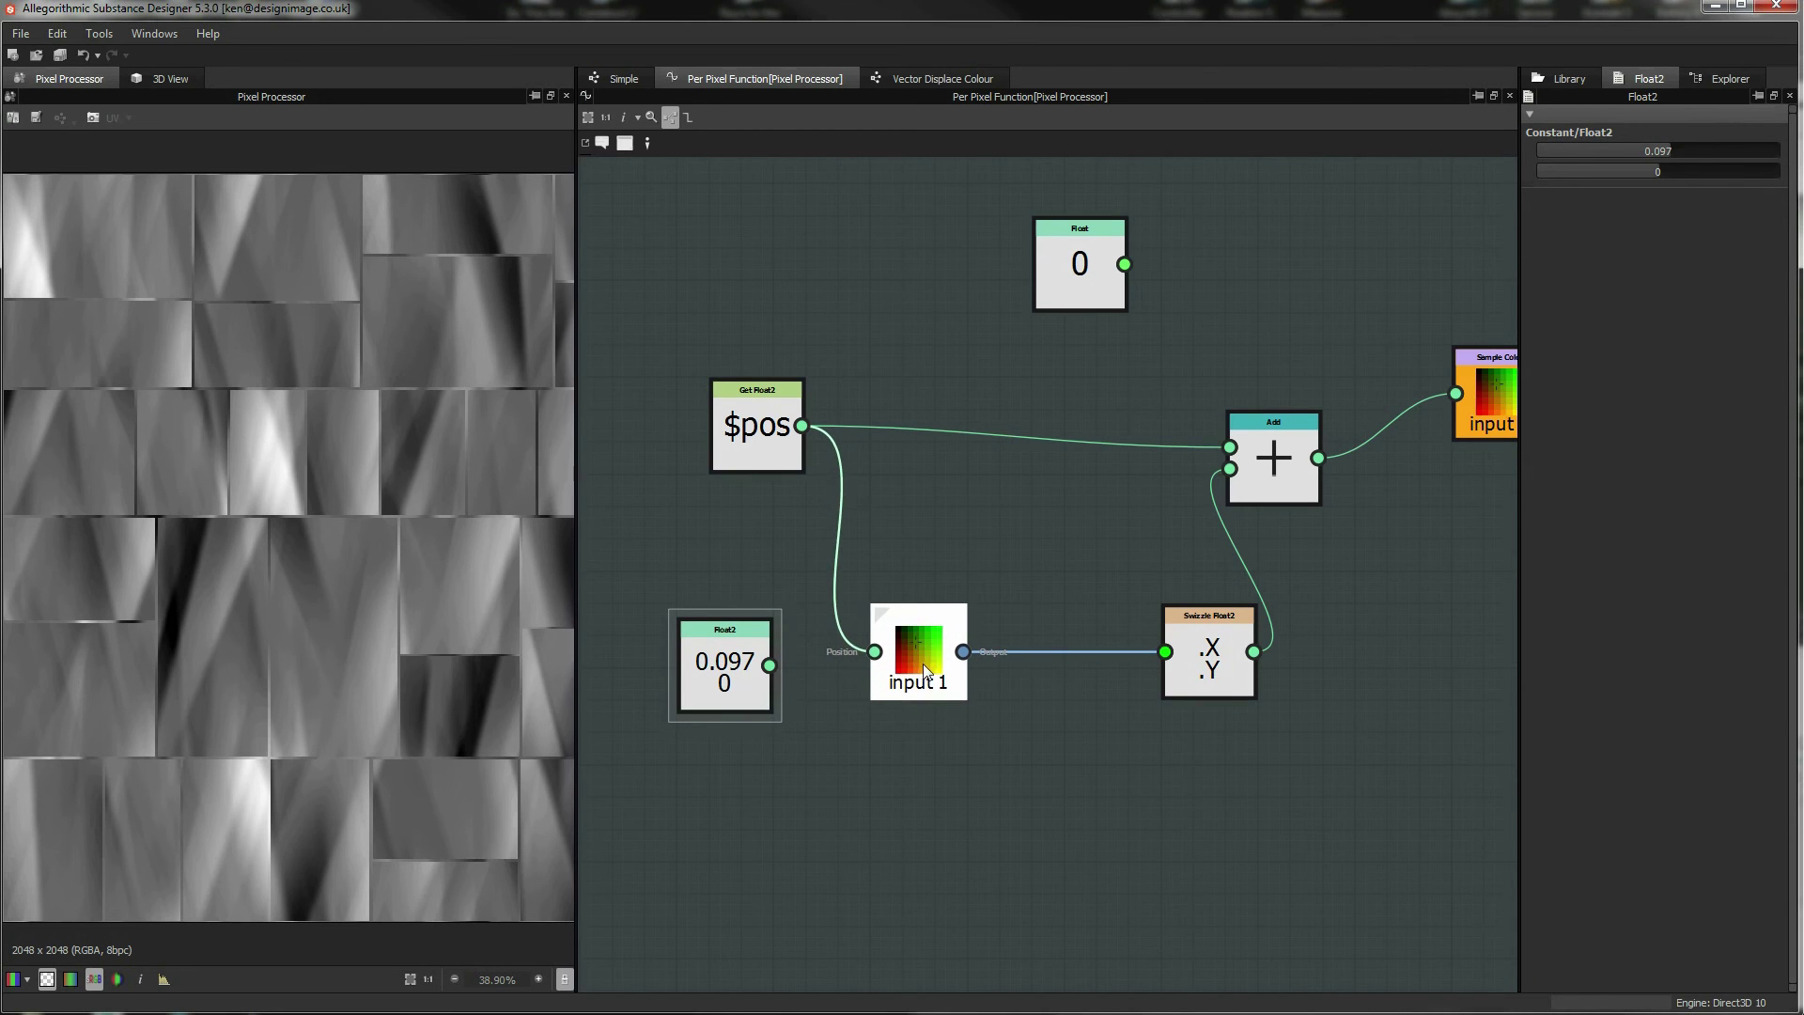
left_click(919, 662)
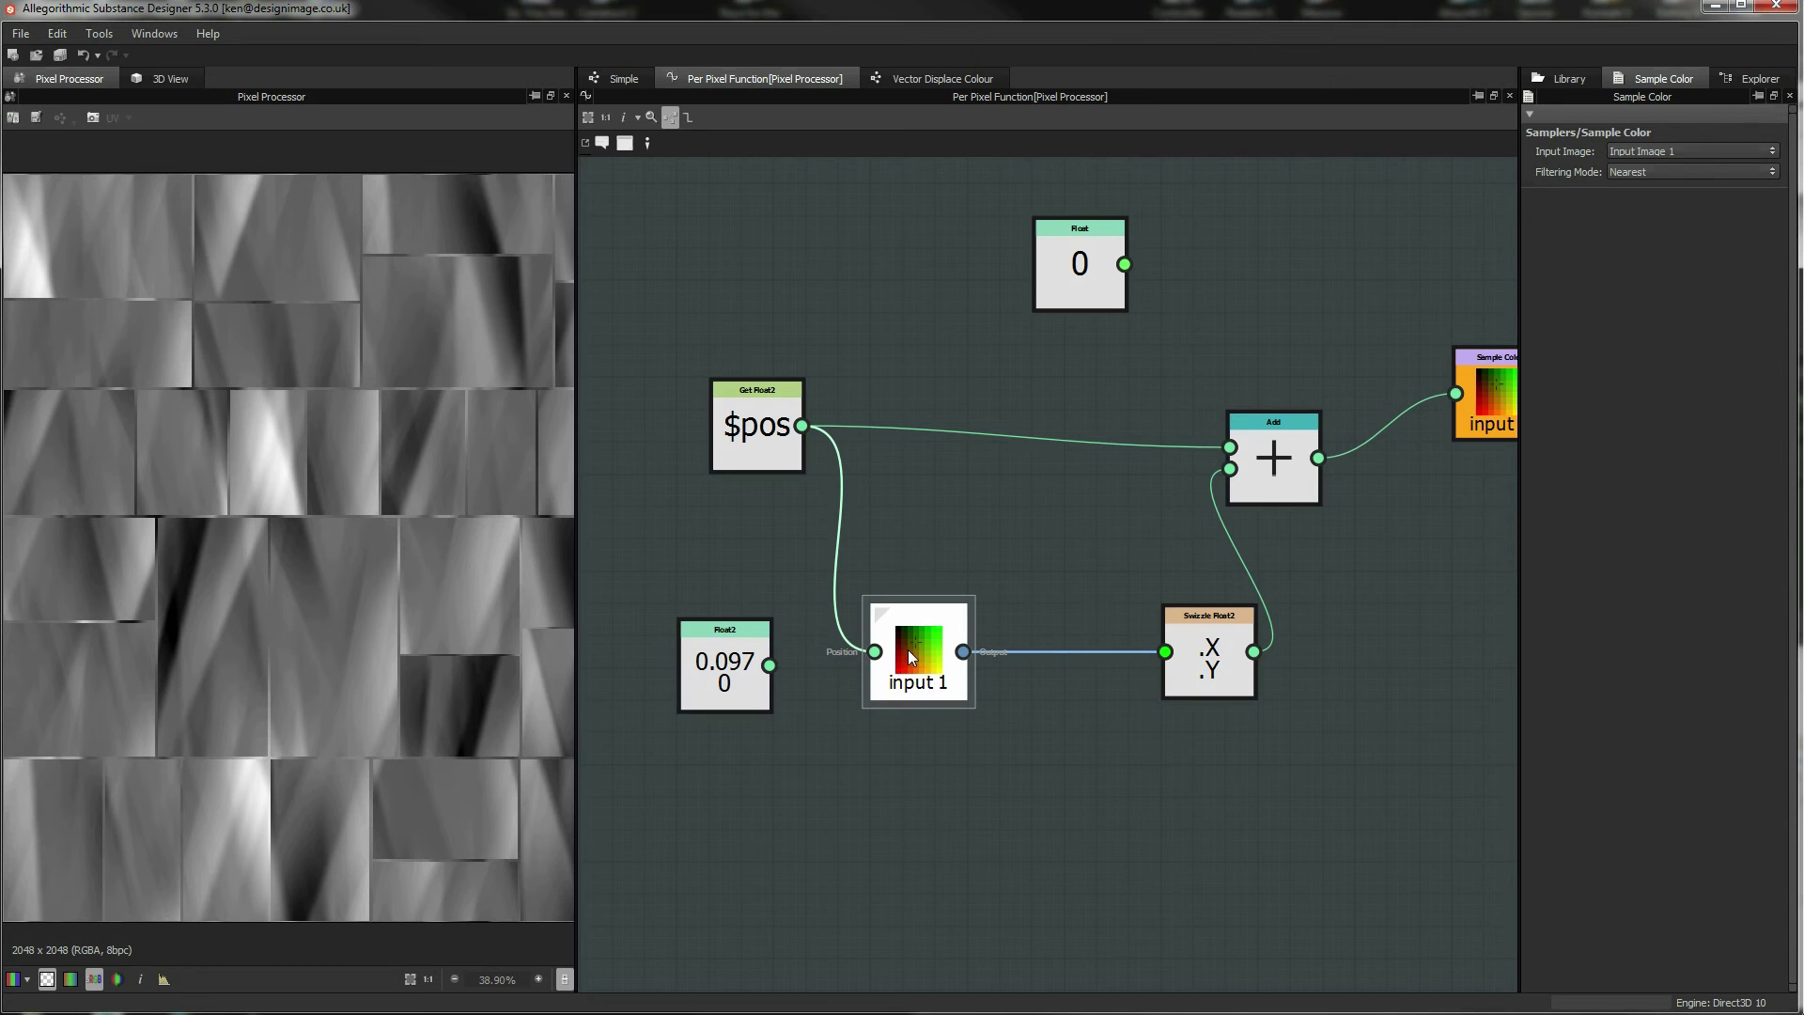
right_click(866, 799)
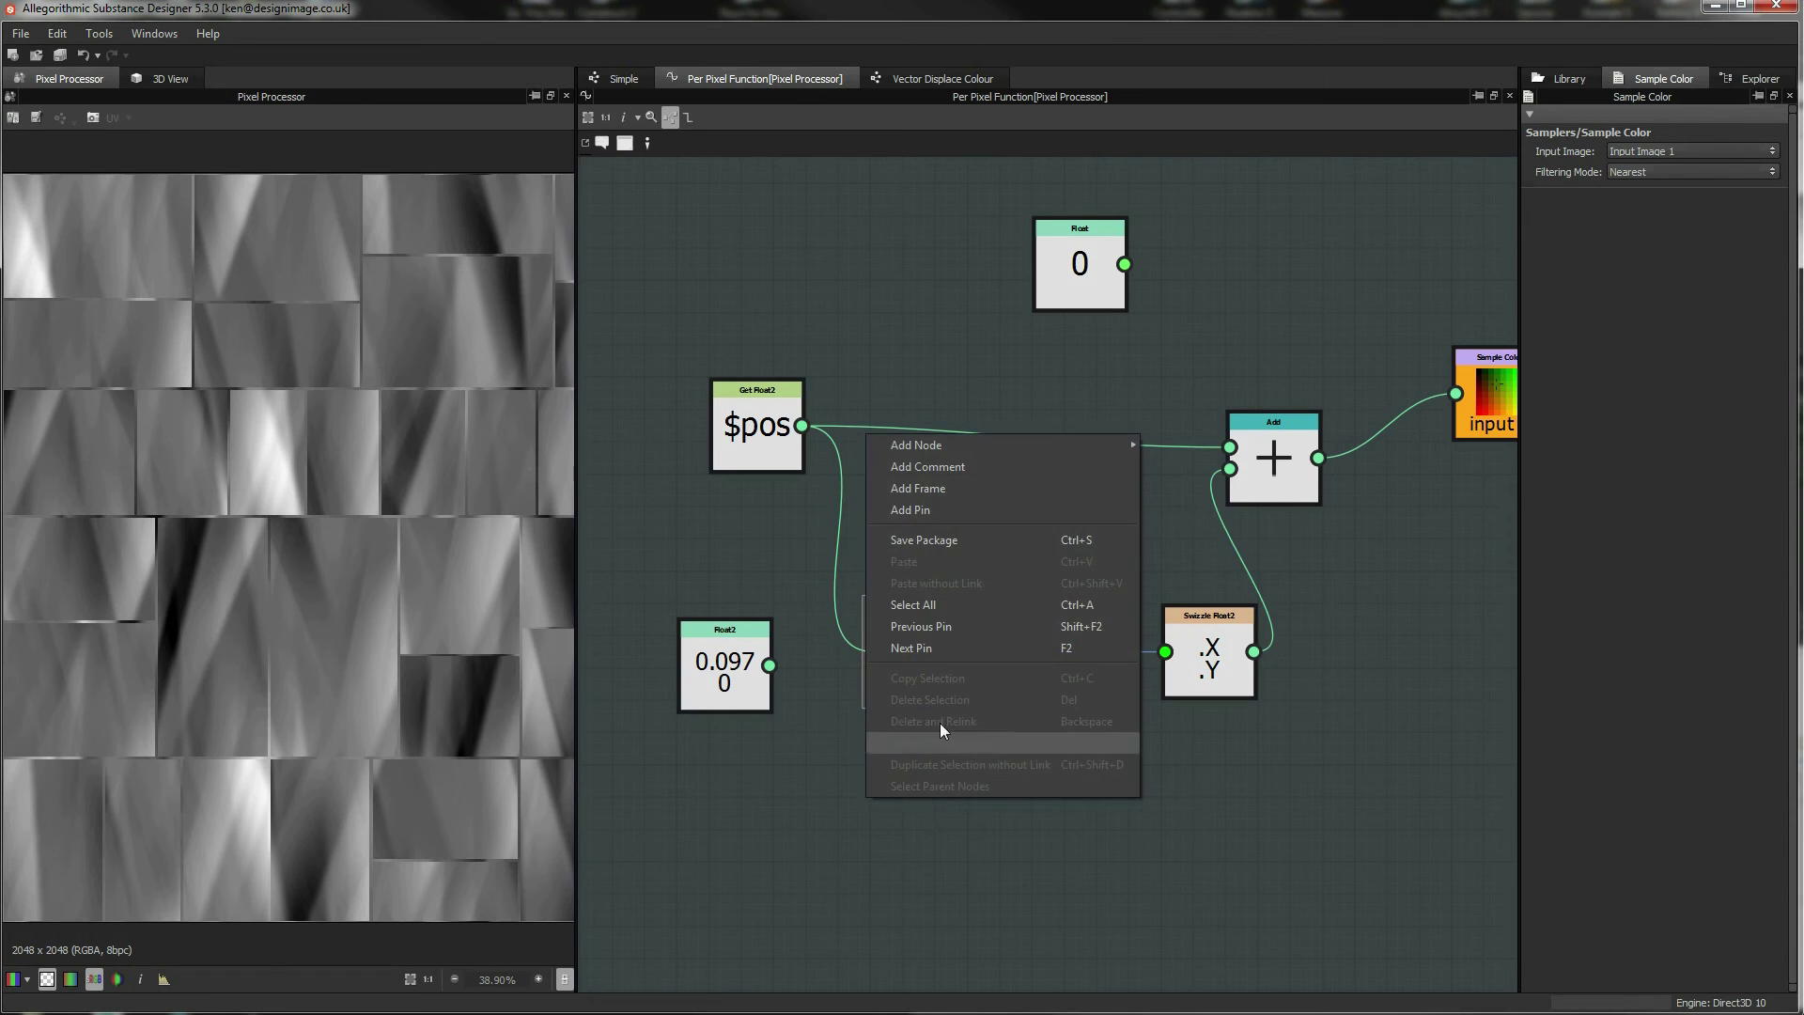
left_click(686, 620)
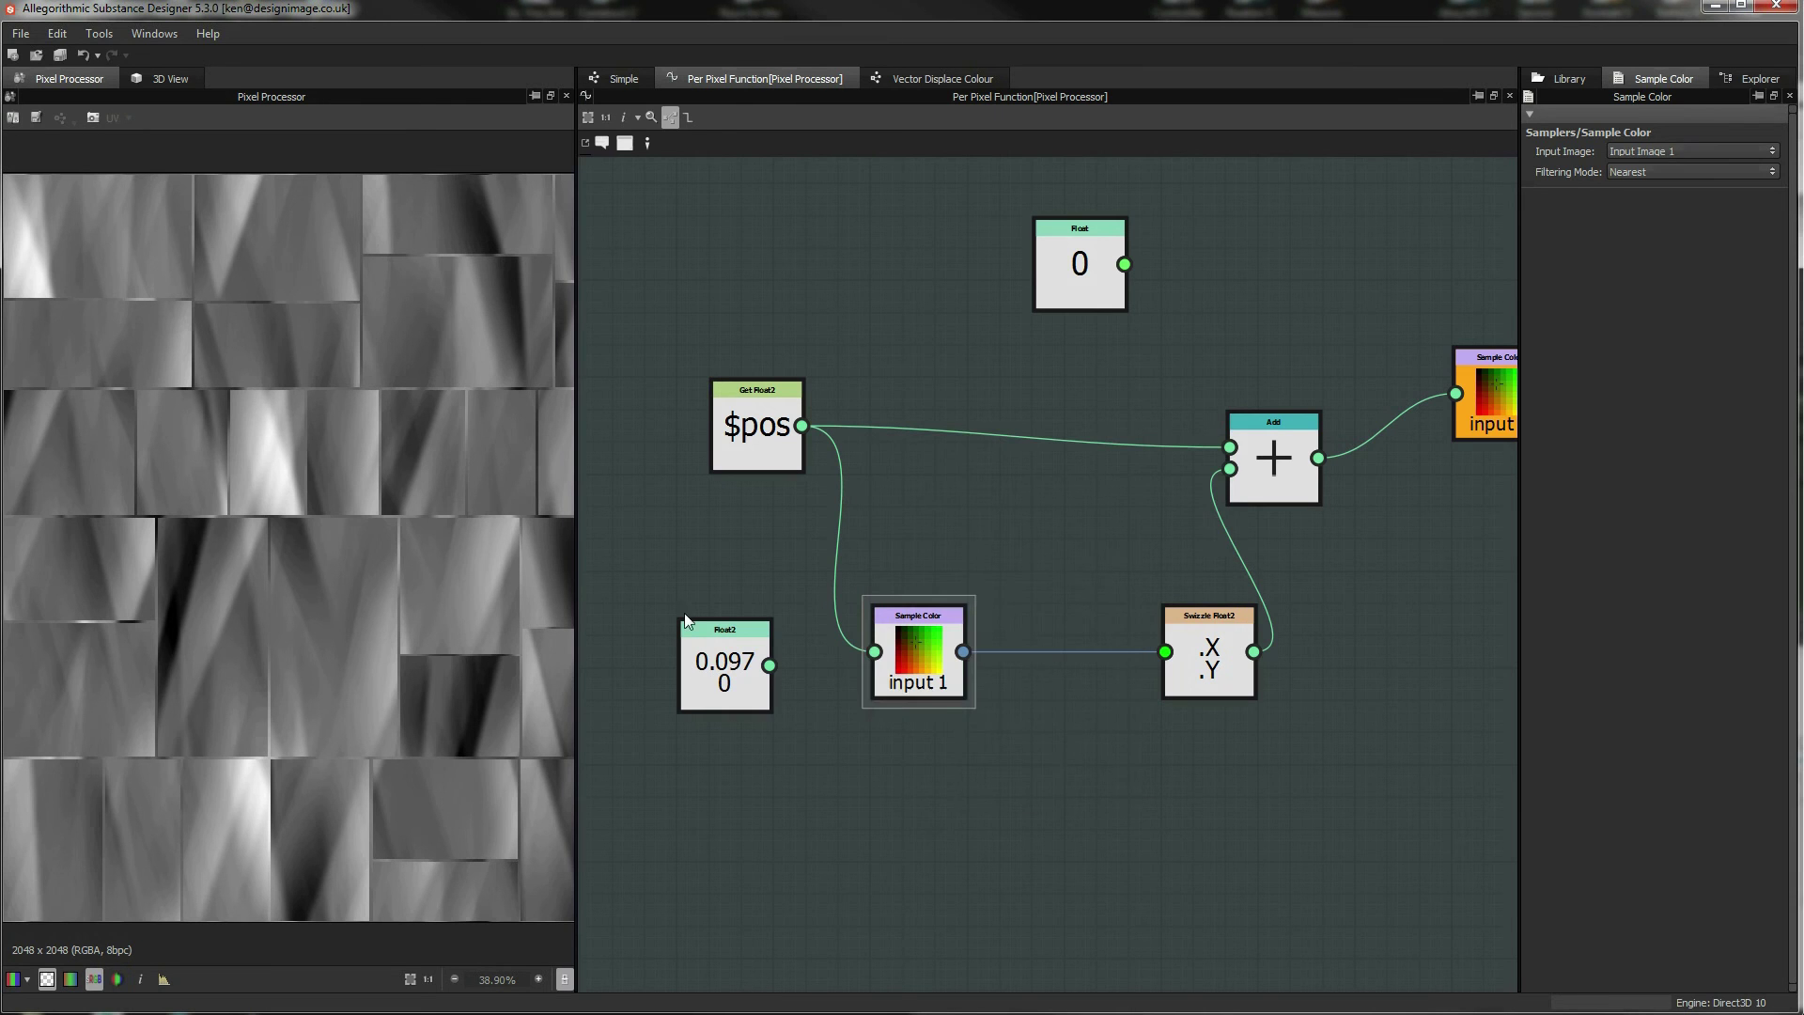
Set both values of the Float2 constant to 0.5.
left_click_drag(686, 620, 686, 624)
double_click(1661, 153)
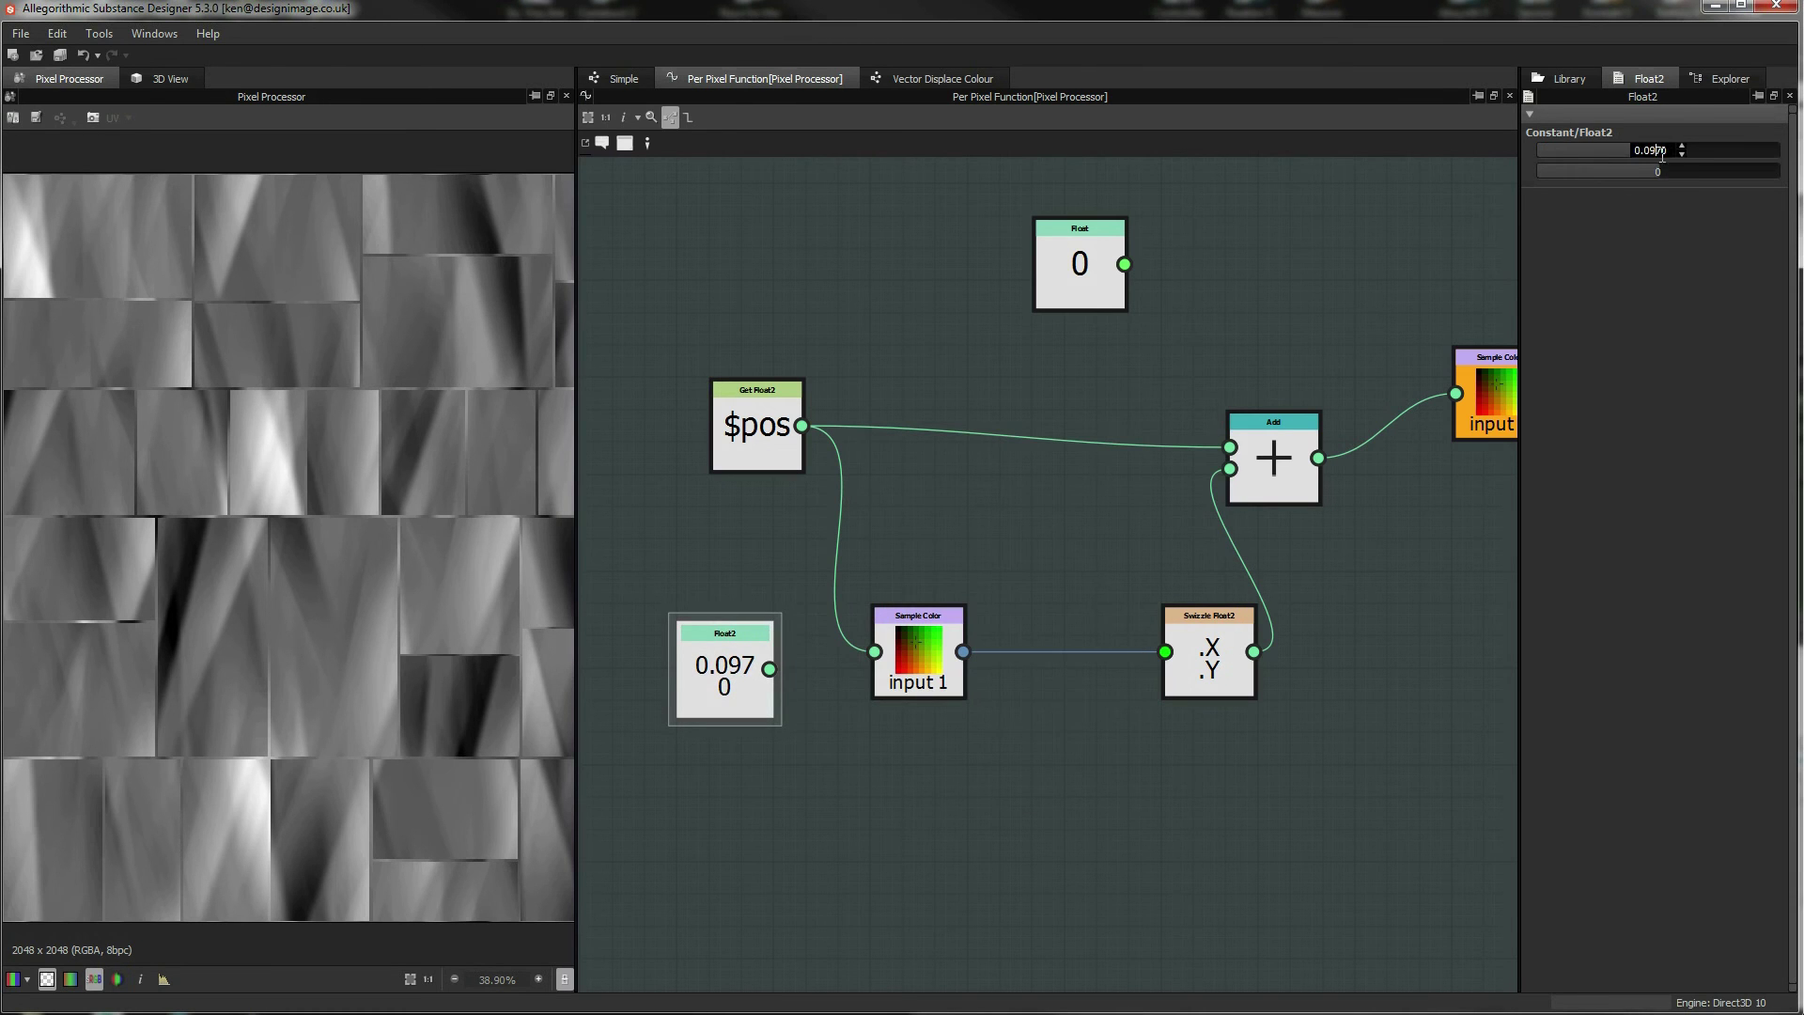
left_click_drag(1668, 150, 1555, 162)
type("0.5")
key("Tab")
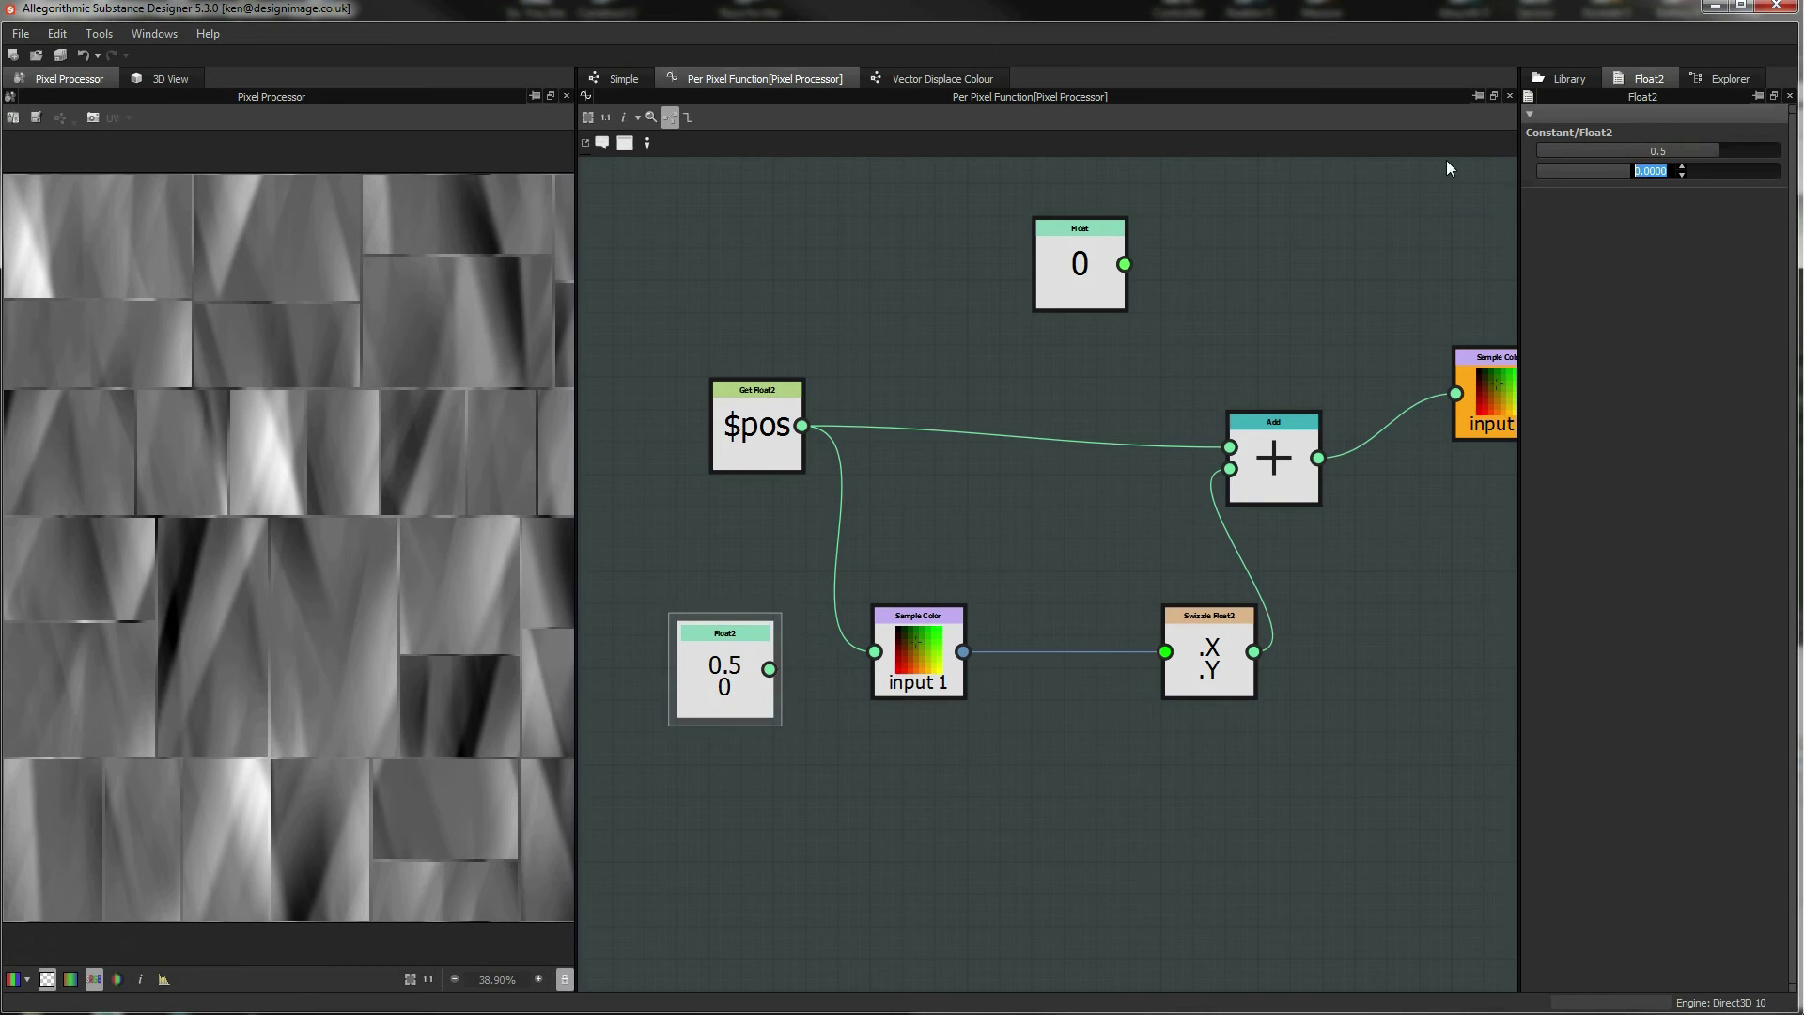
type("0.5")
key("Return")
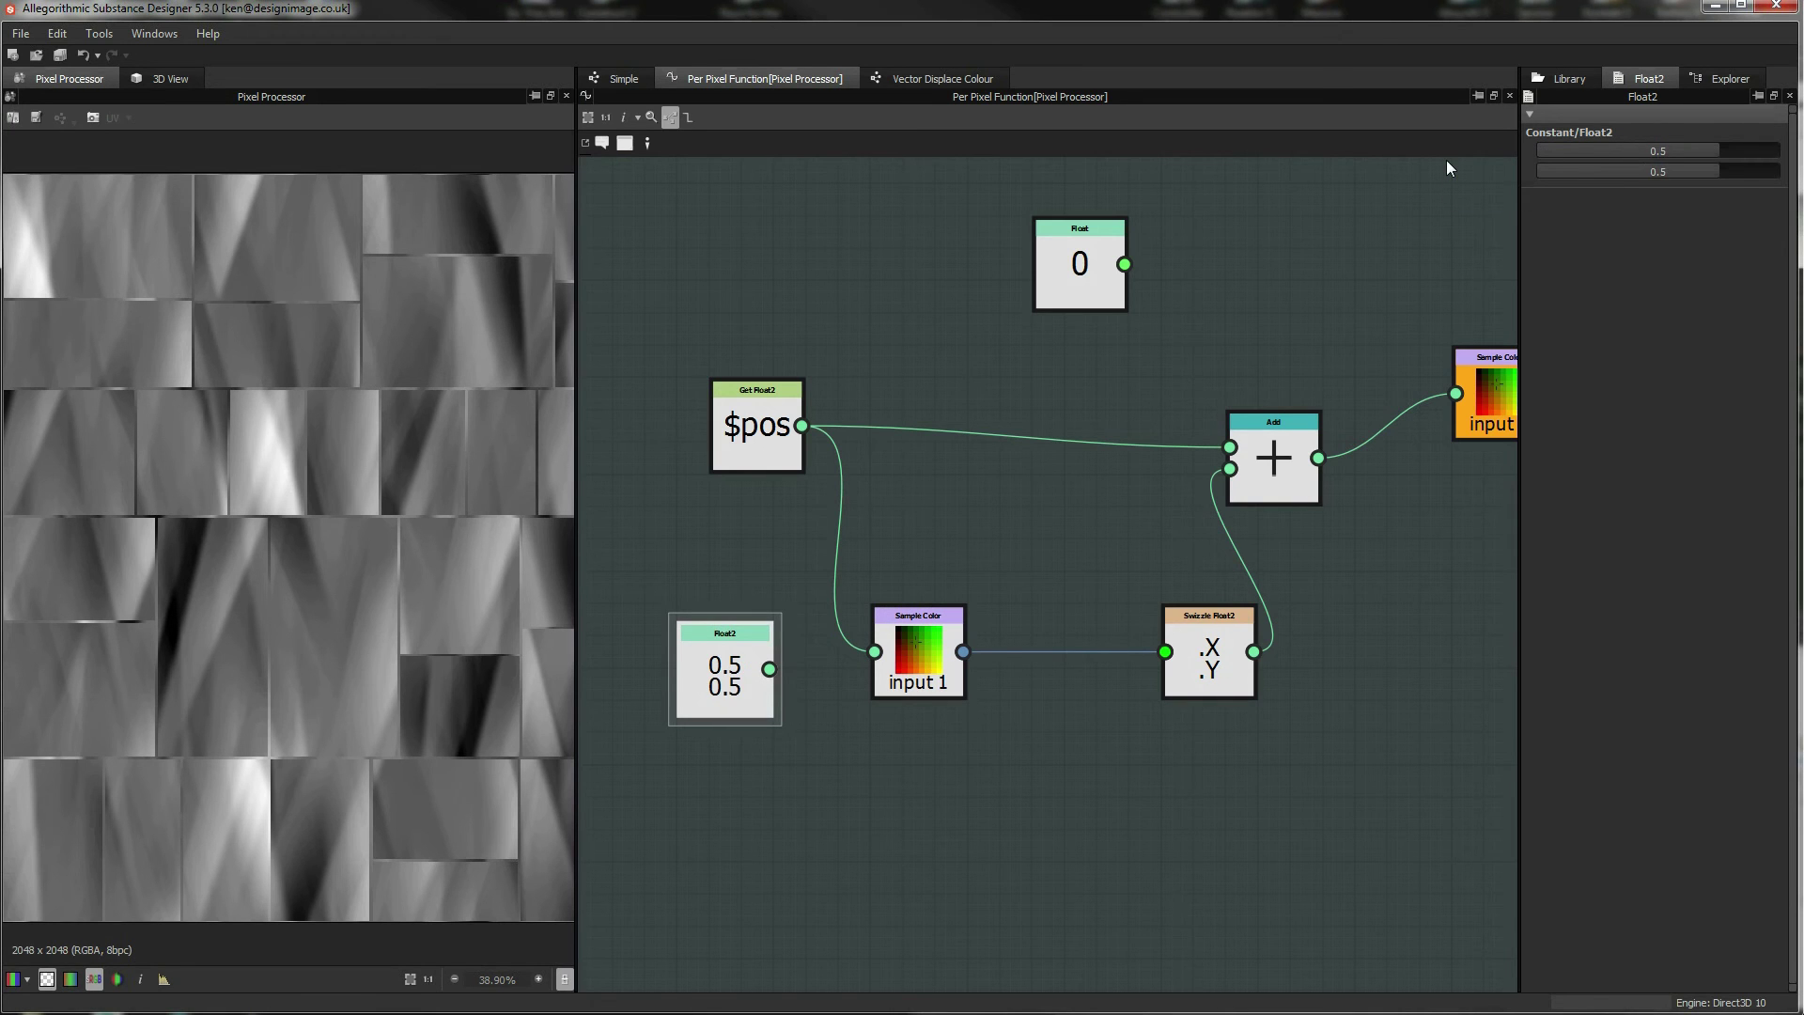
Place Float2 above the input 1 Sample Color and bring Swizzle Float2 next to the Sample Color.
left_click_drag(918, 620, 905, 653)
left_click_drag(729, 669, 956, 555)
left_click(905, 691)
left_click_drag(1213, 684, 994, 685)
Add a Subtraction operator node to the per-pixel function near Swizzle Float2.
right_click(1028, 800)
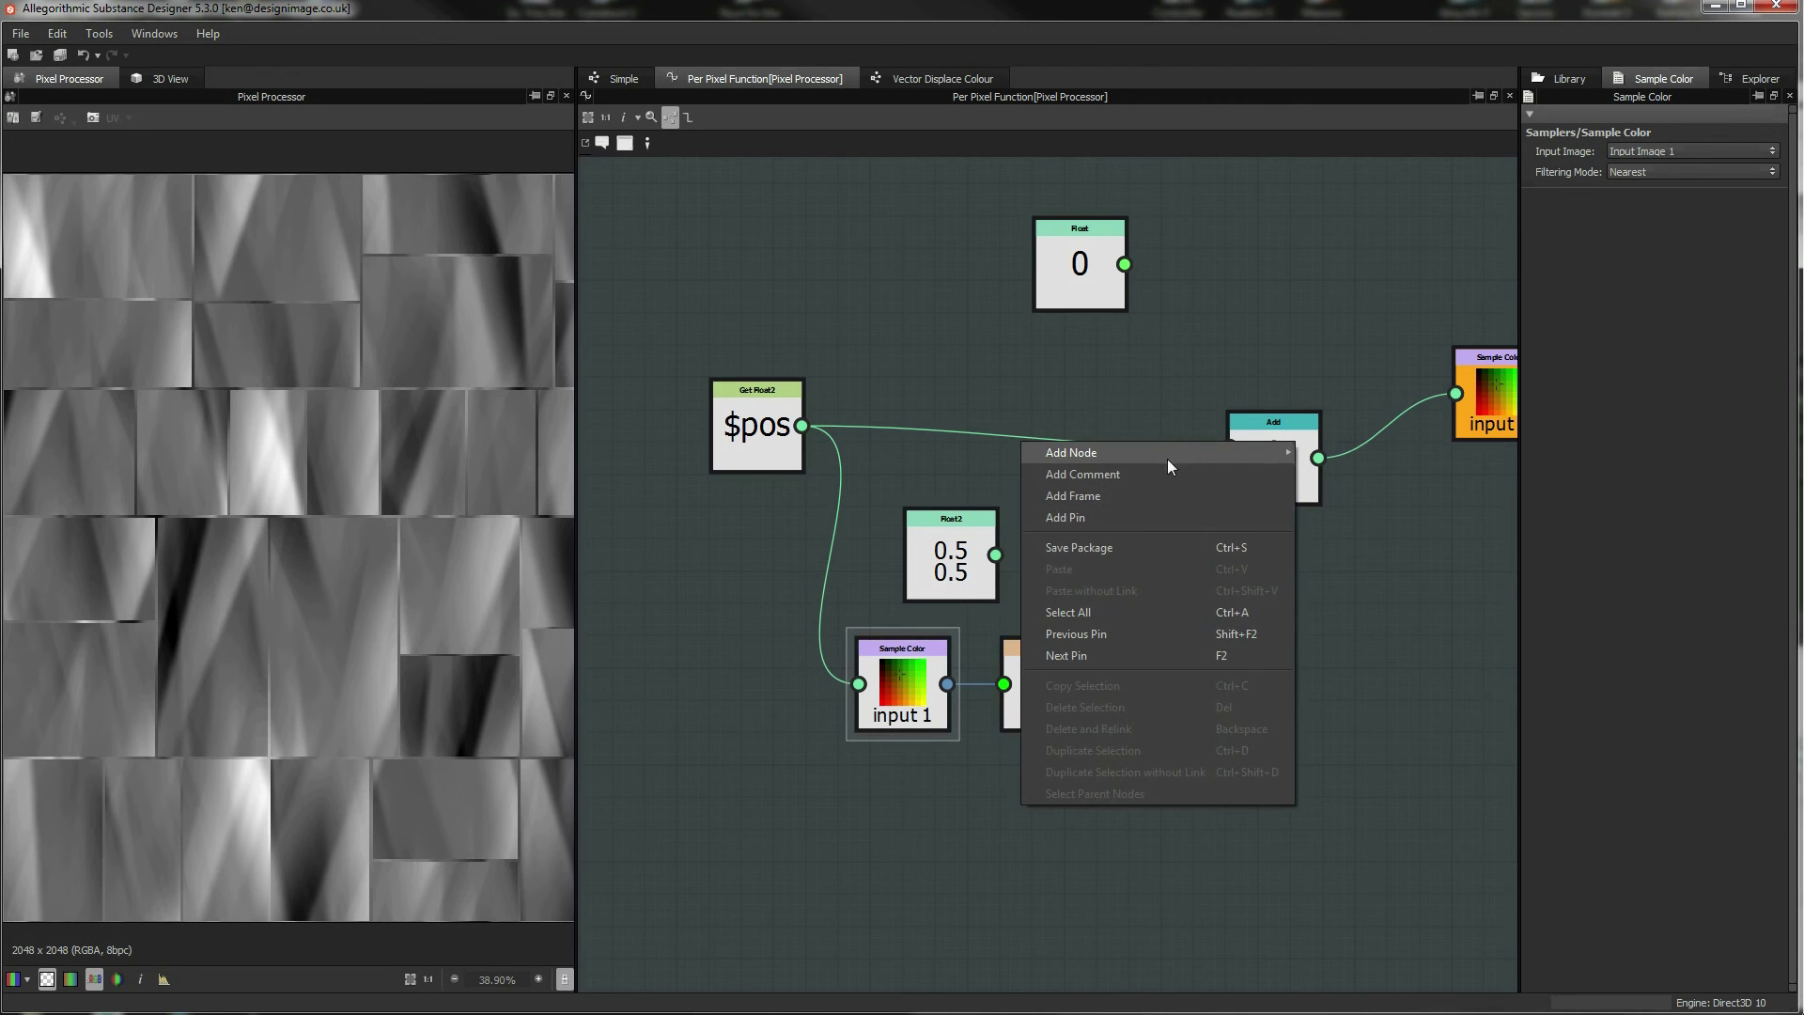
mouse_move(1181, 453)
mouse_move(1380, 505)
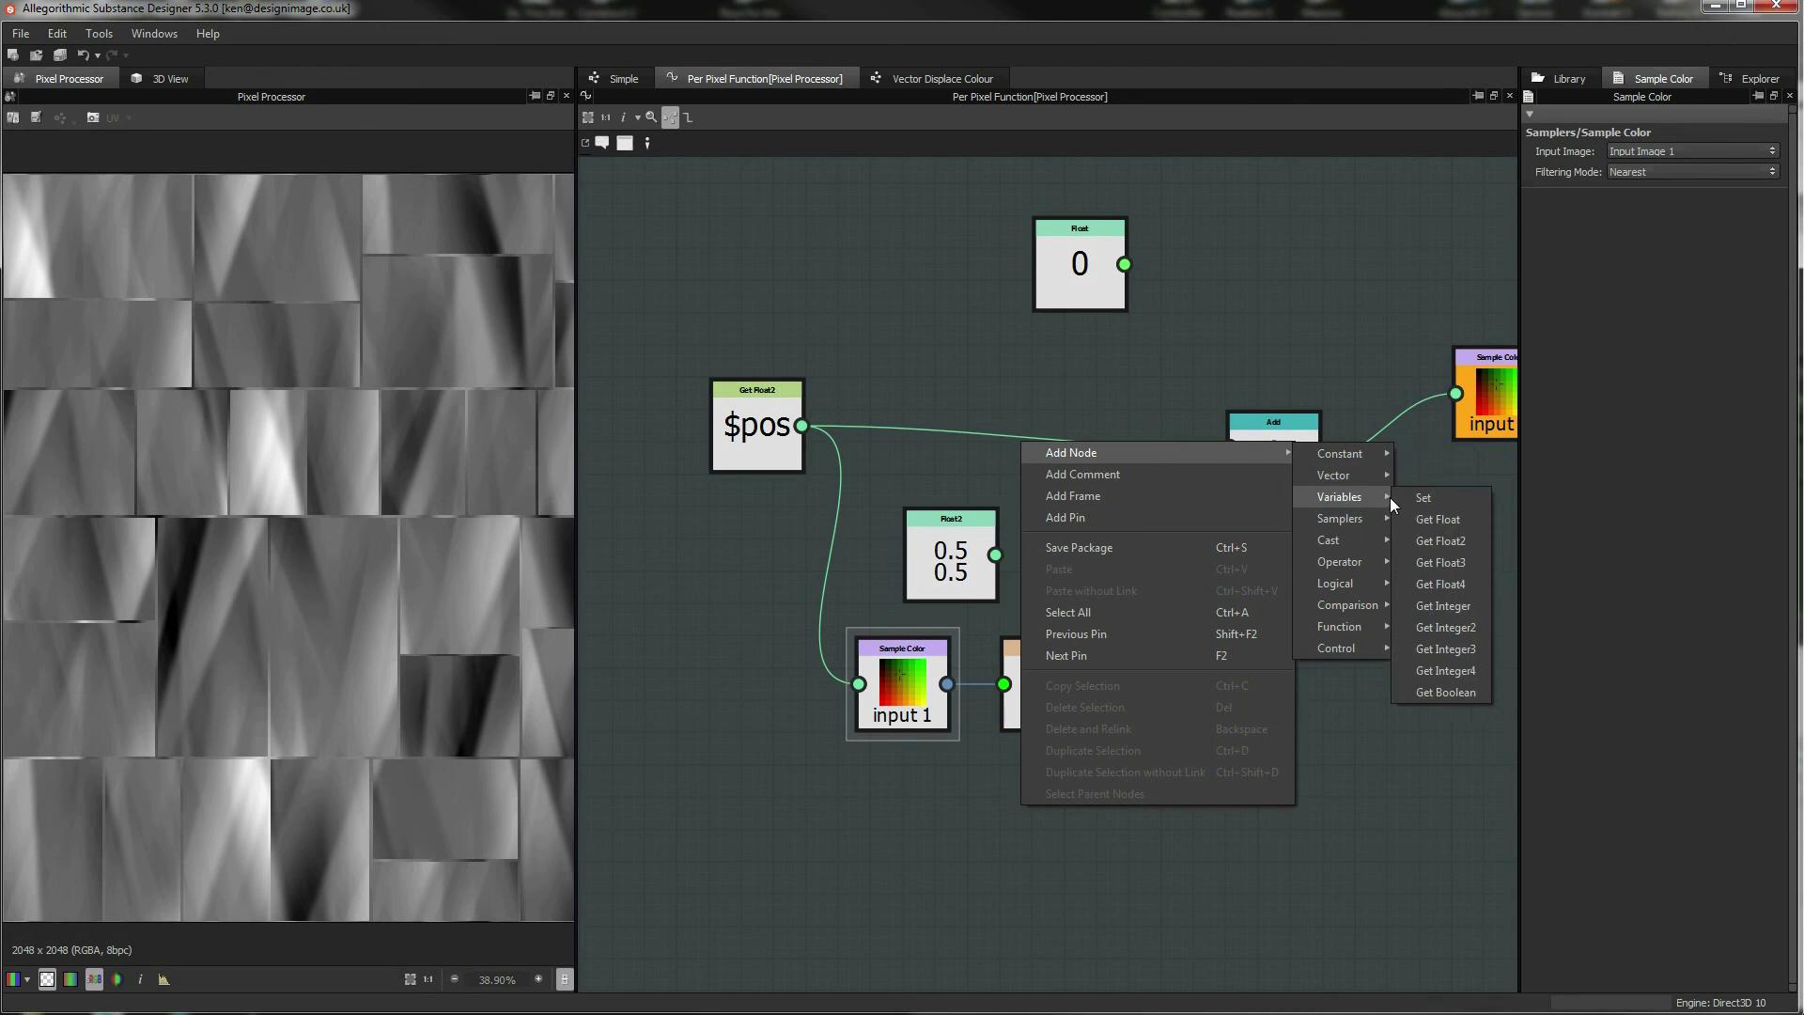
mouse_move(1376, 623)
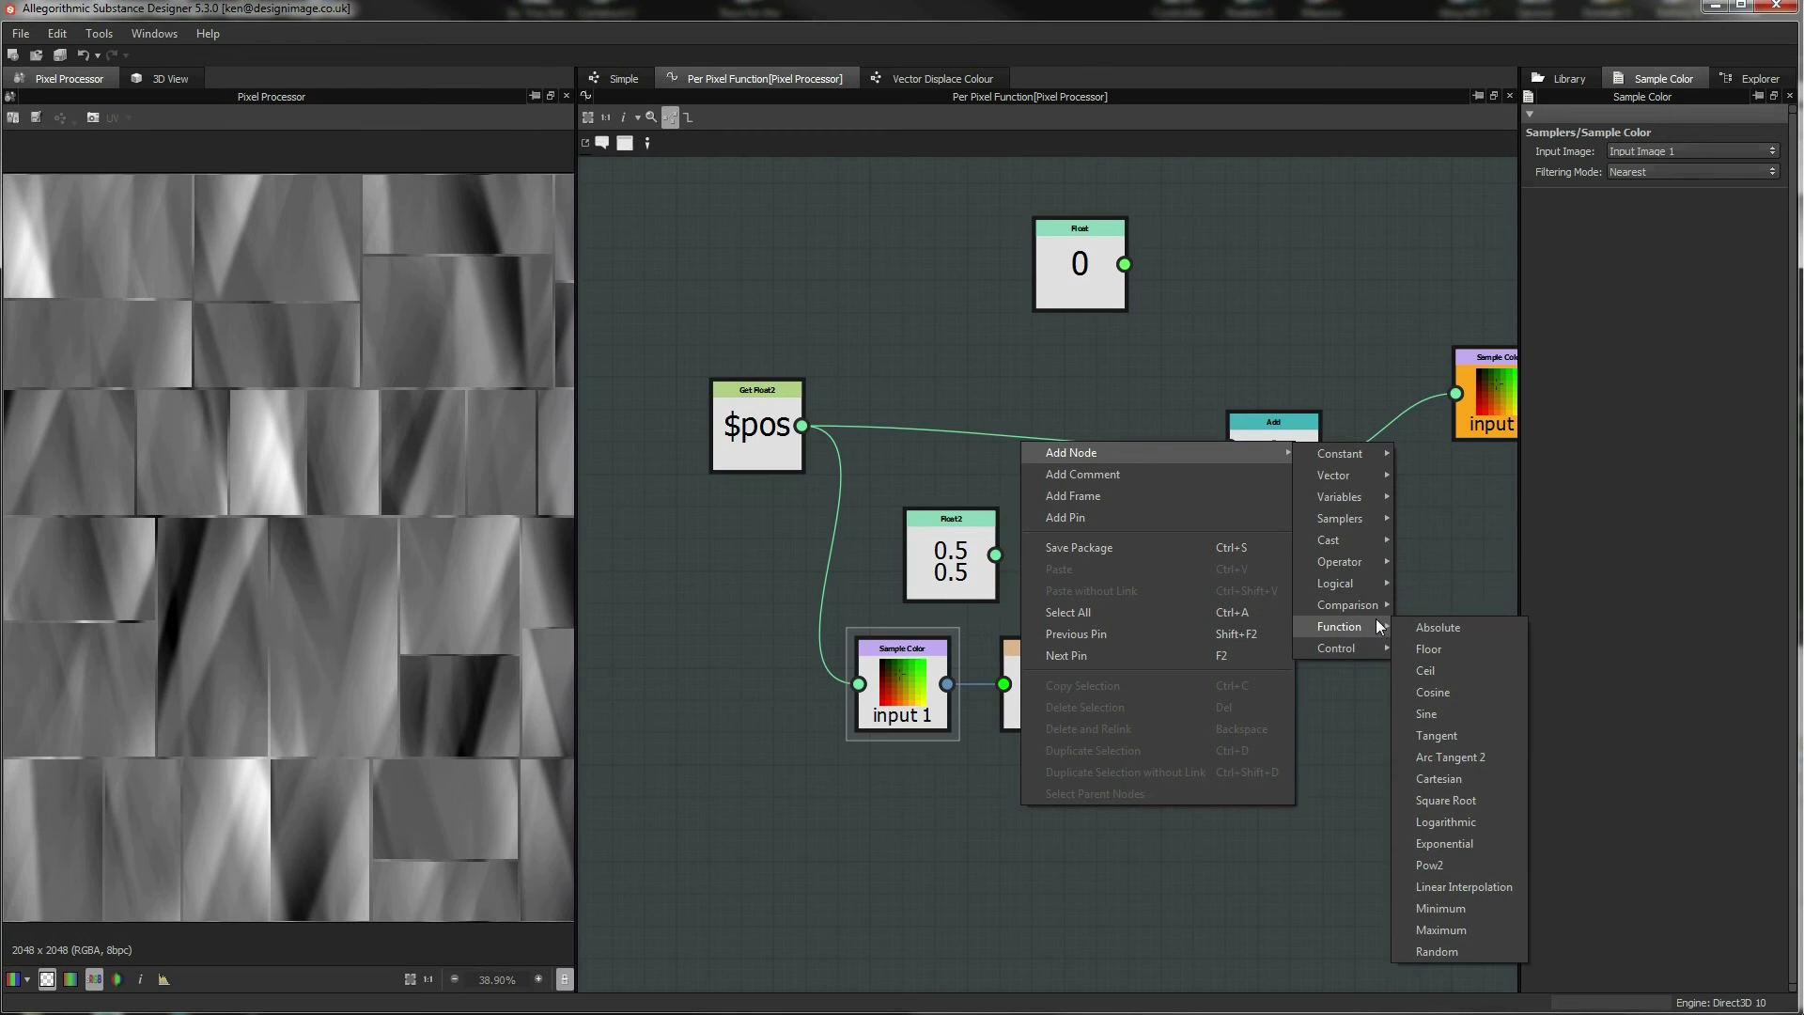
mouse_move(1378, 562)
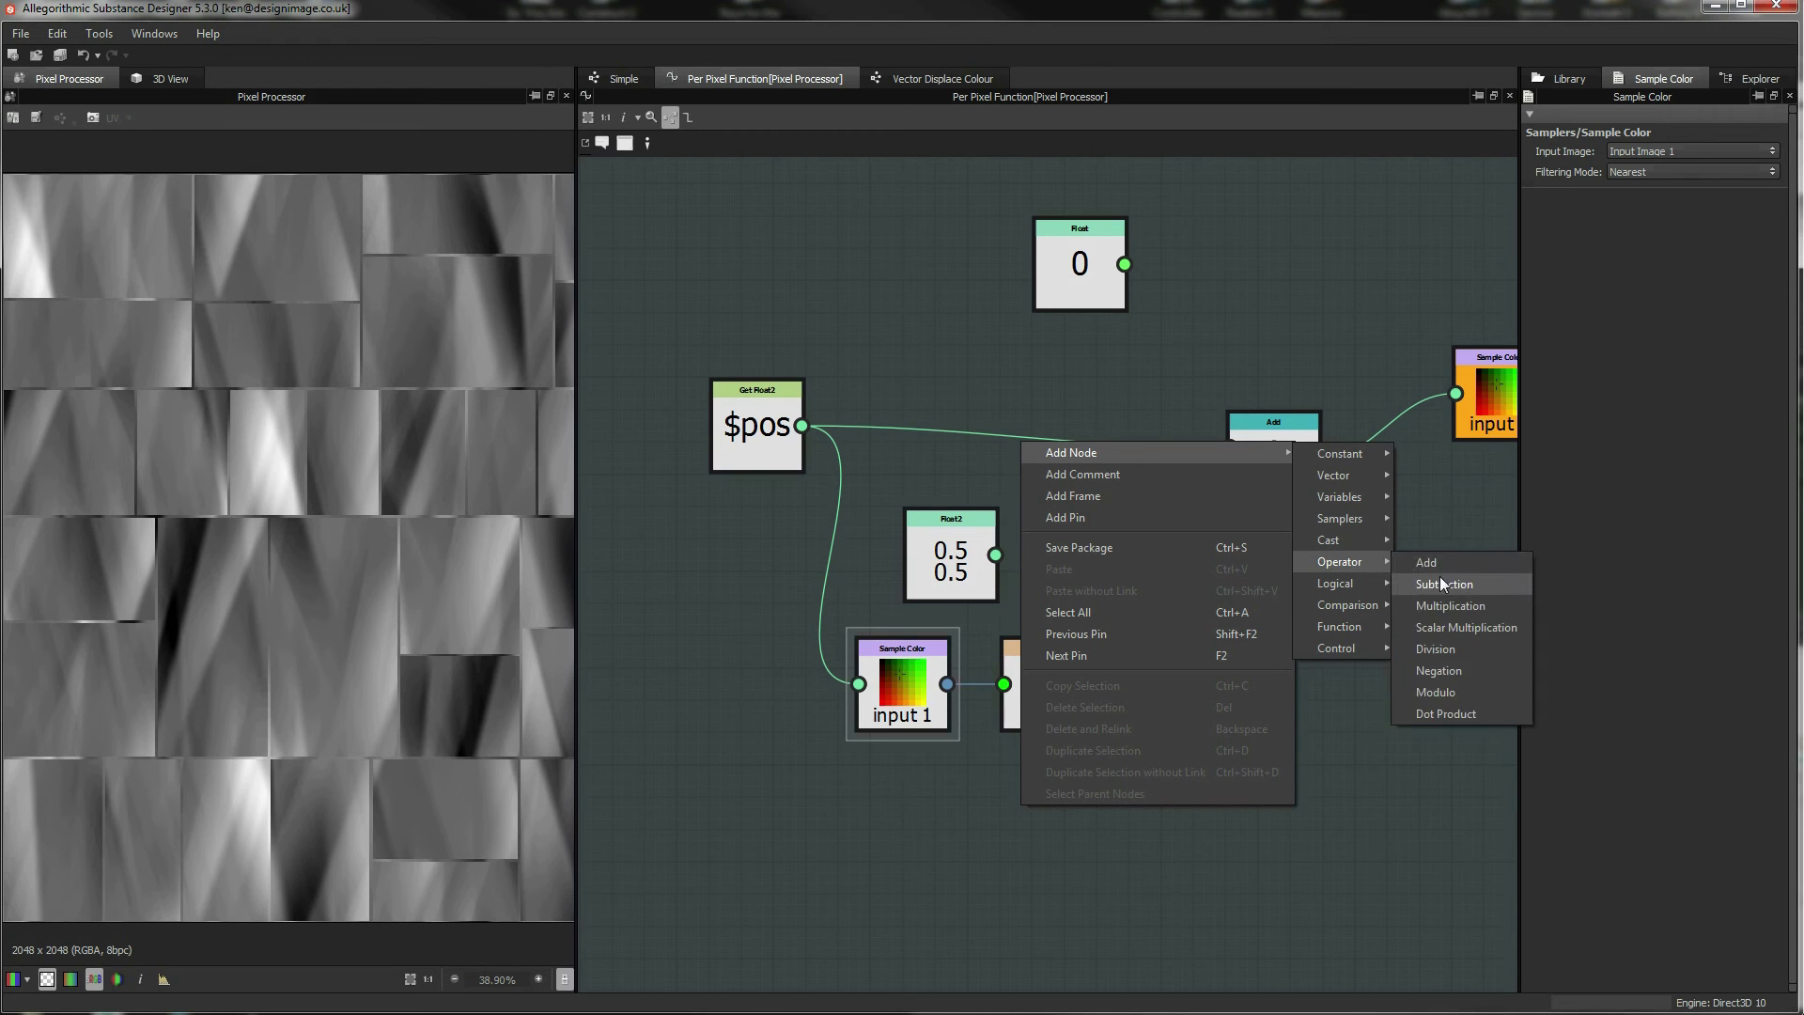
left_click(1435, 583)
Connect Float2 to the Subtraction's first input, Swizzle Float2 to its second, and its output to the Add node's second input.
left_click(1206, 736)
left_click_drag(1092, 684, 1340, 484)
left_click_drag(1203, 669, 1184, 638)
left_click_drag(939, 577, 1004, 578)
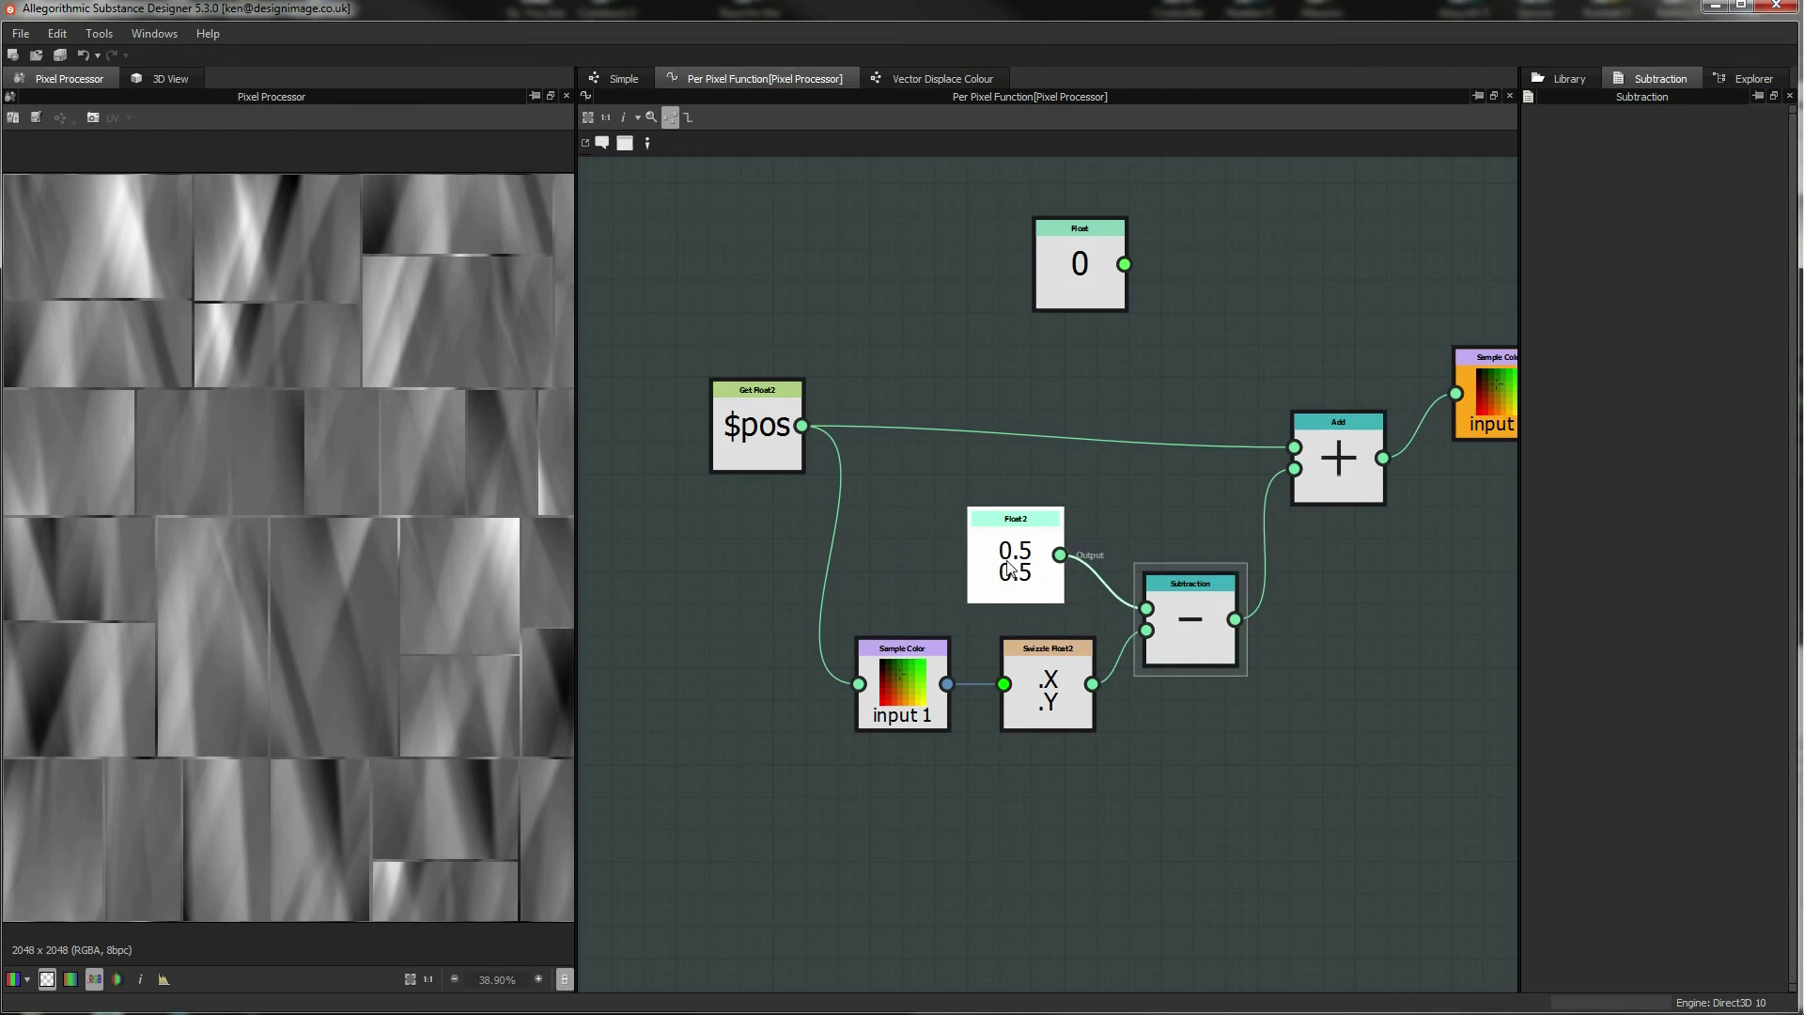
Return to the Simple graph and move the Uniform Color node away from the Rock Face Advanced node, beneath Crystal 2.
left_click(622, 80)
left_click(799, 556)
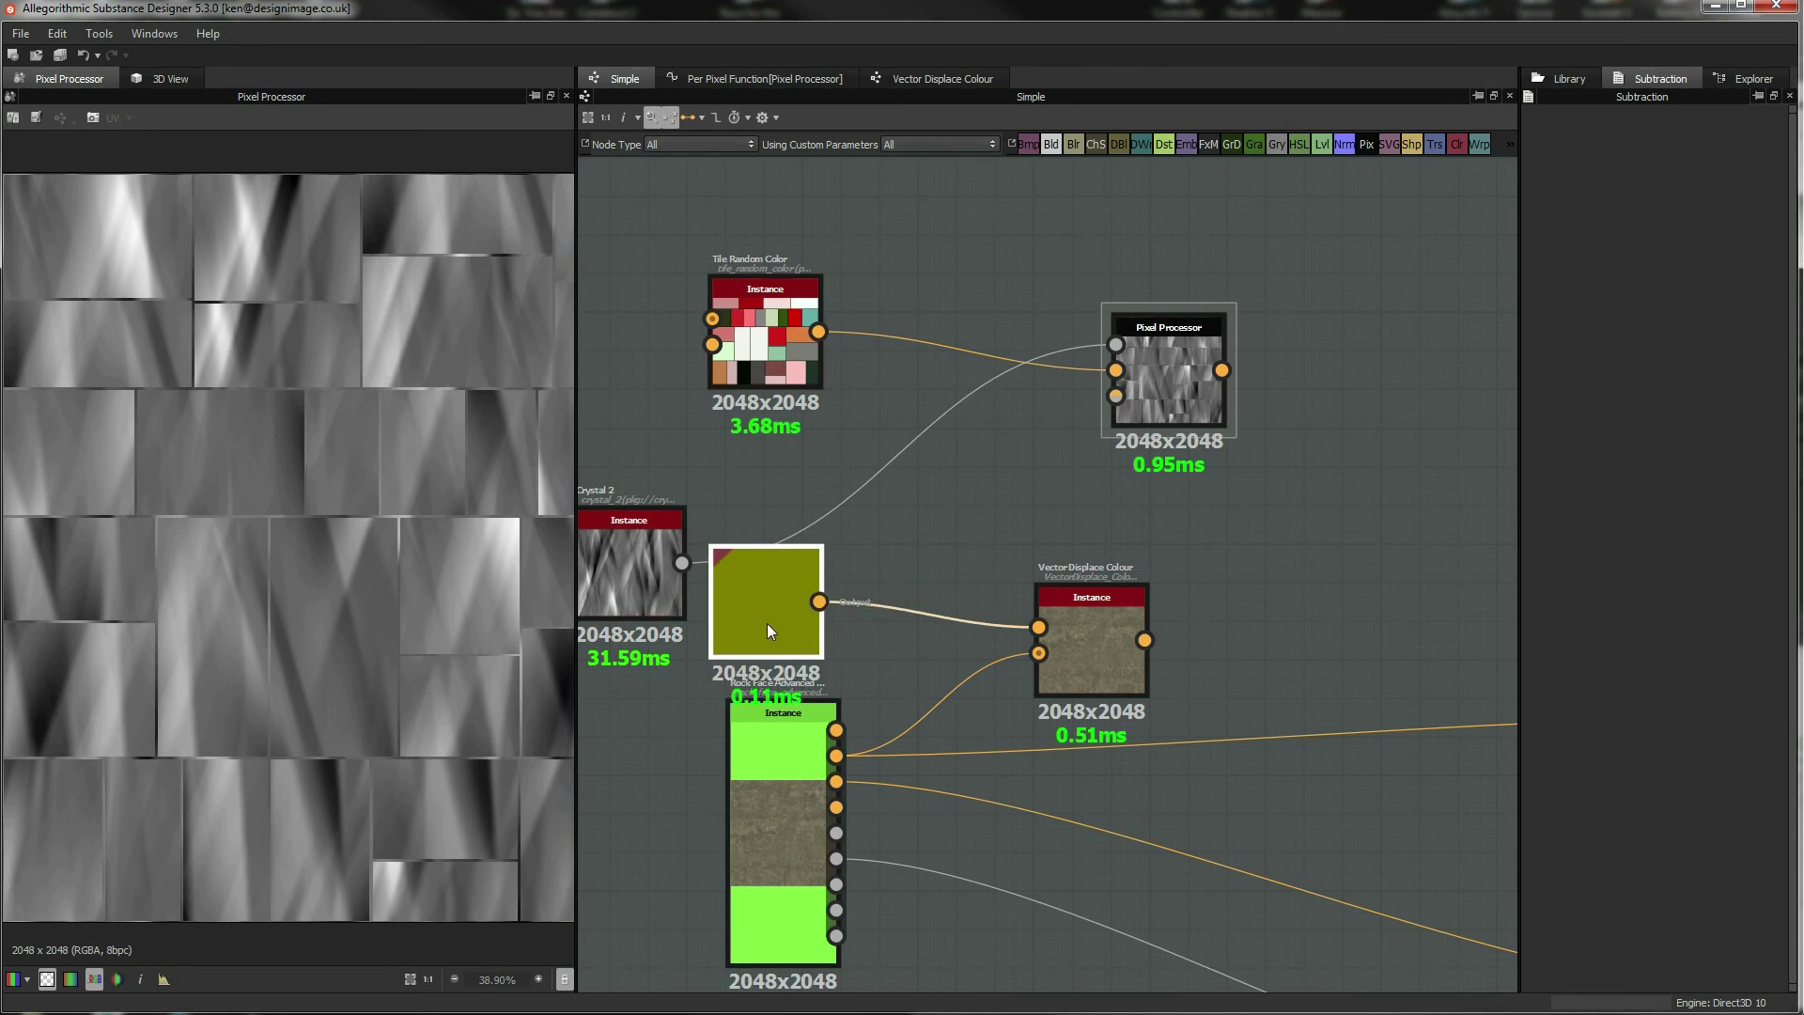
left_click_drag(767, 623, 686, 672)
middle_click_drag(925, 554, 1087, 499)
left_click_drag(839, 633, 745, 662)
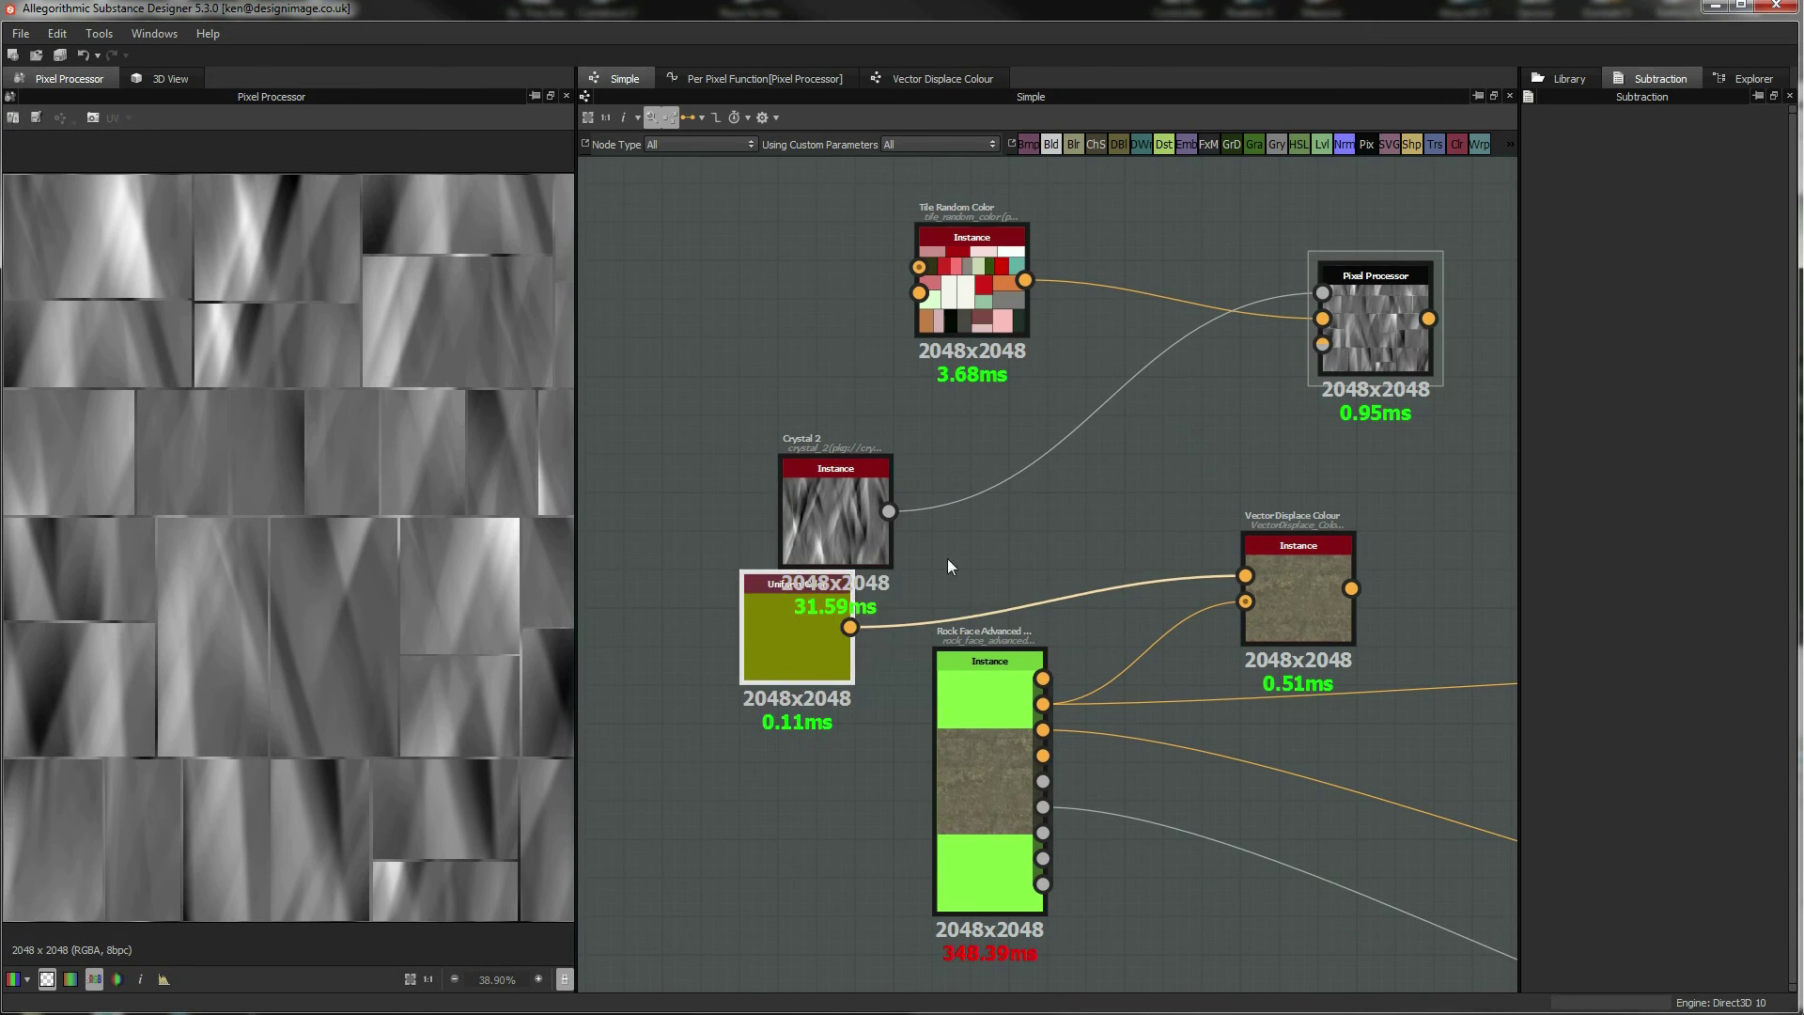
Set the Uniform Color node to colour mode with R, G and B at 127.
left_click(816, 624)
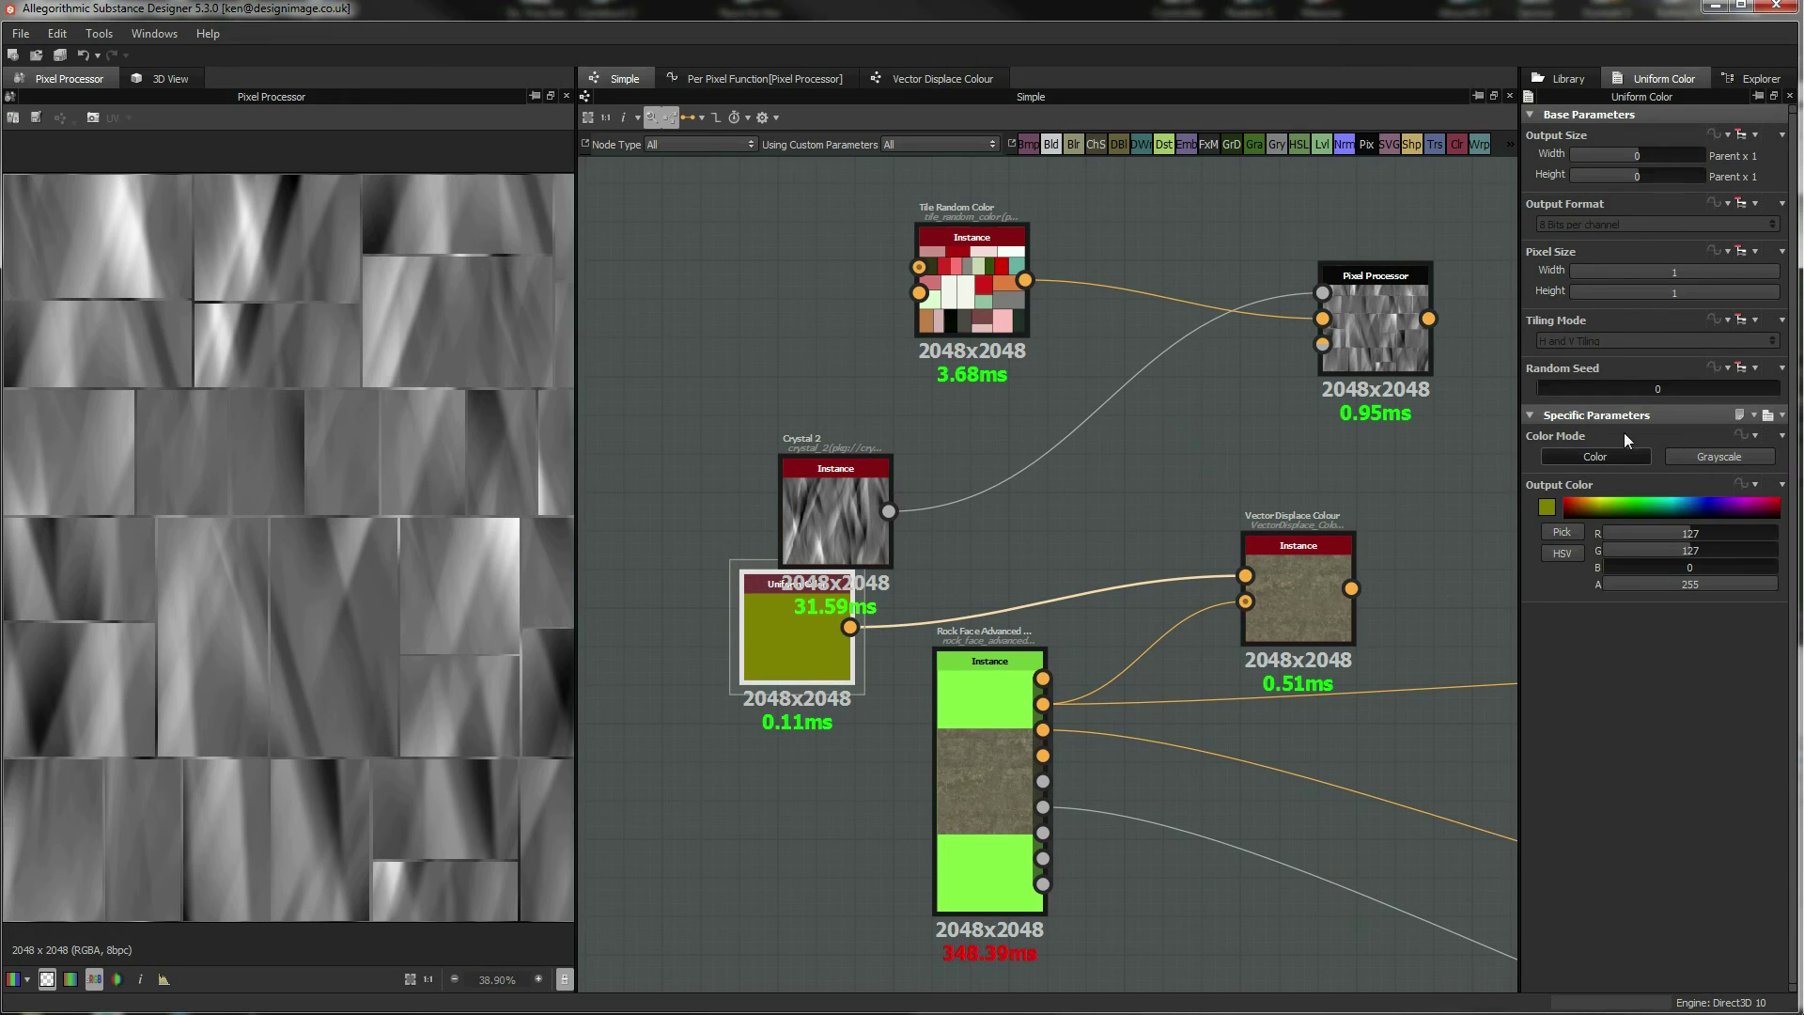
left_click(1708, 459)
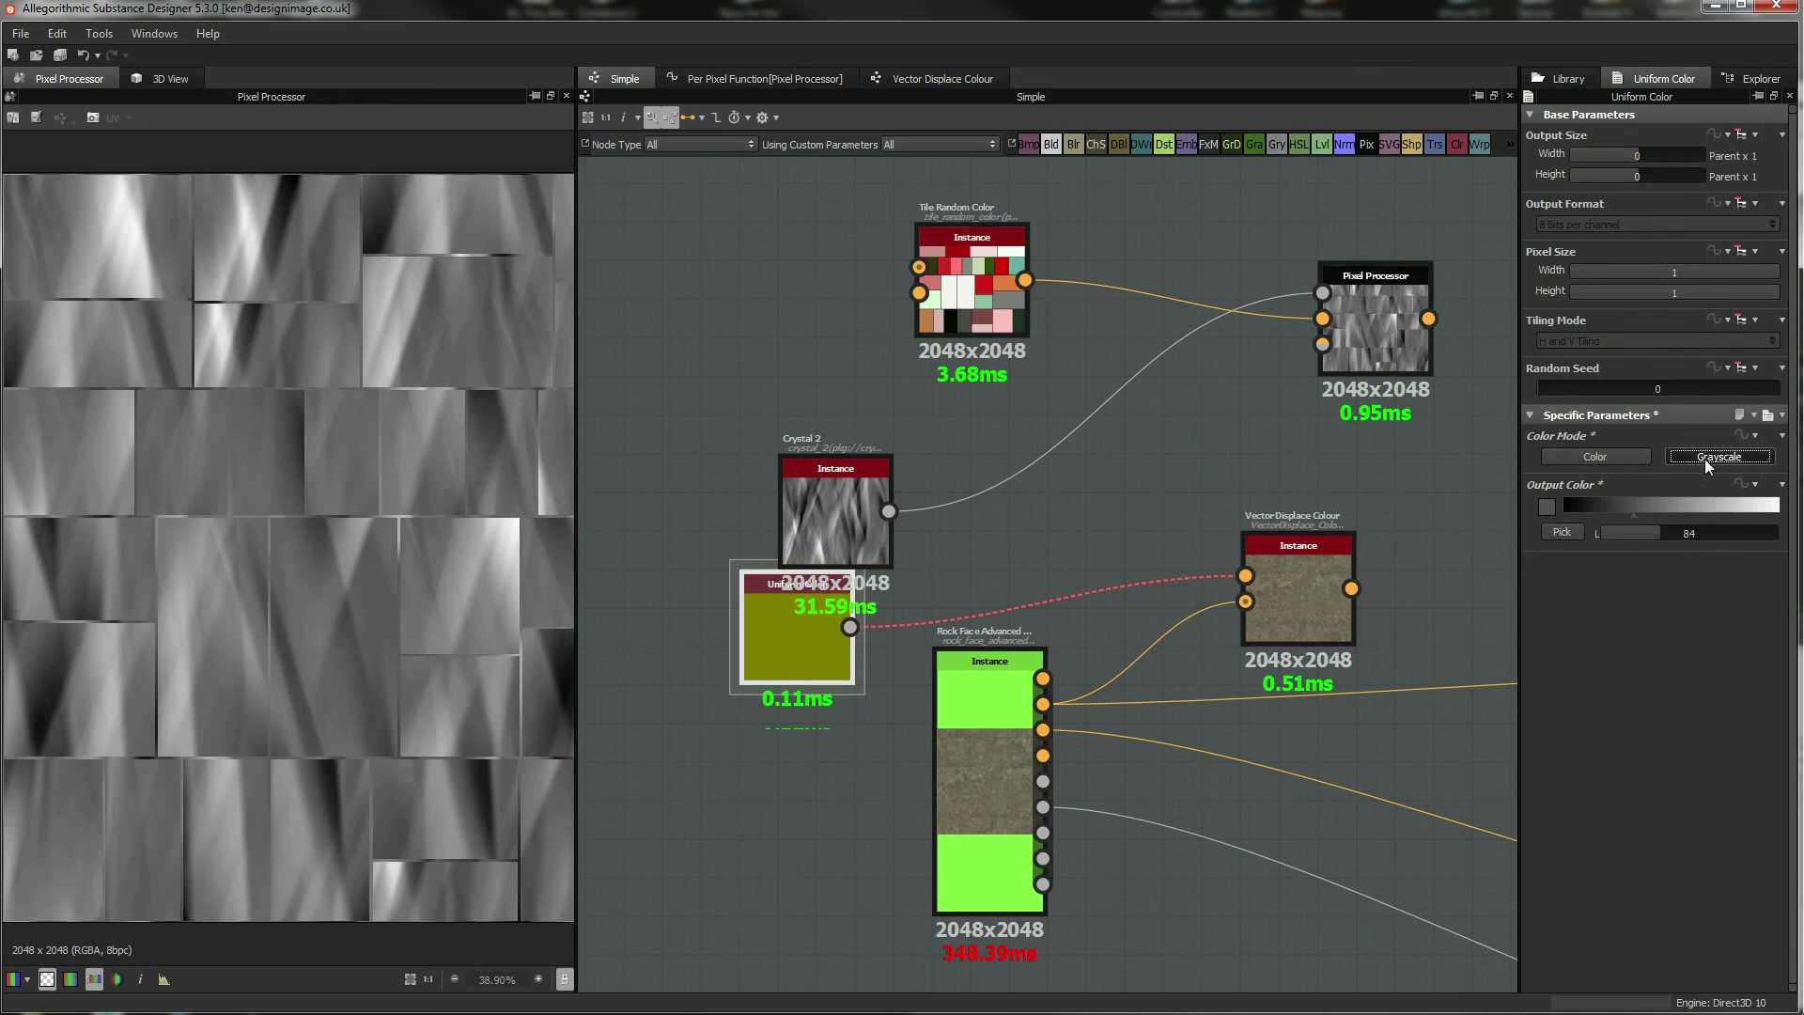
left_click(1616, 456)
left_click_drag(1684, 568, 1688, 567)
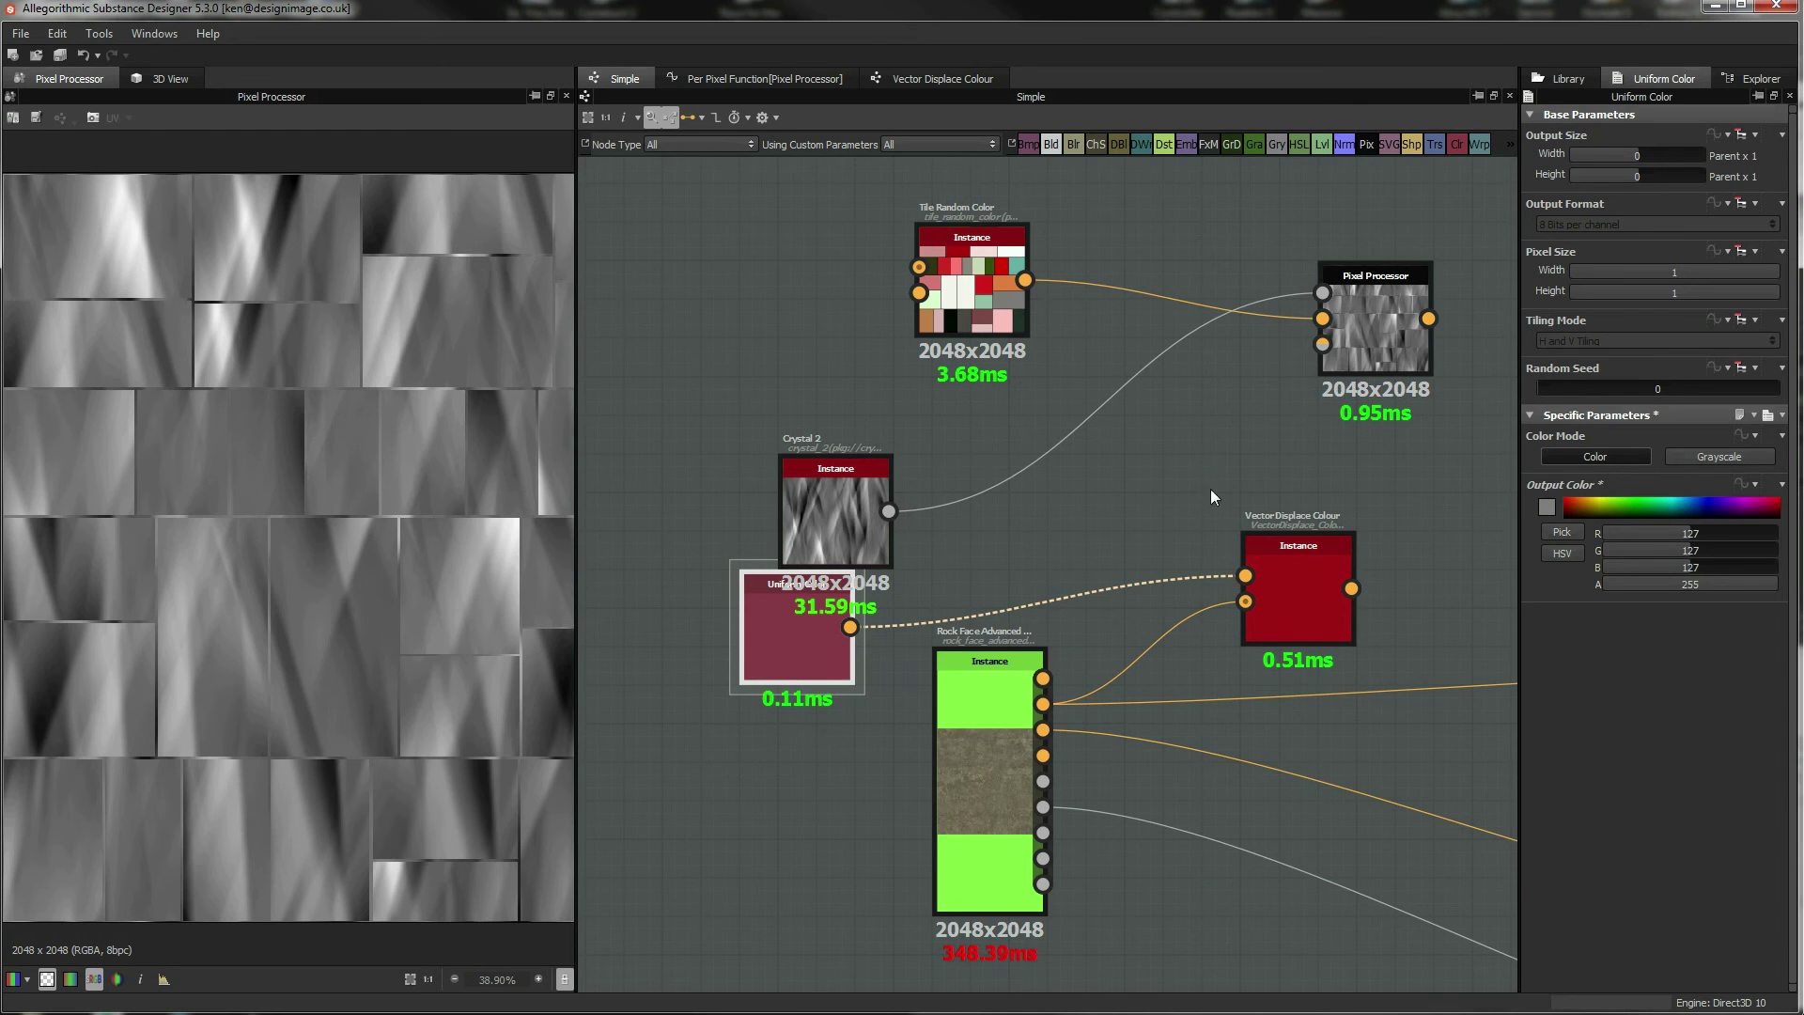
Shift Crystal 2 away from Uniform Color and connect Uniform Color to the Pixel Processor's second input in place of Tile Random Color.
middle_click_drag(1211, 489, 1205, 552)
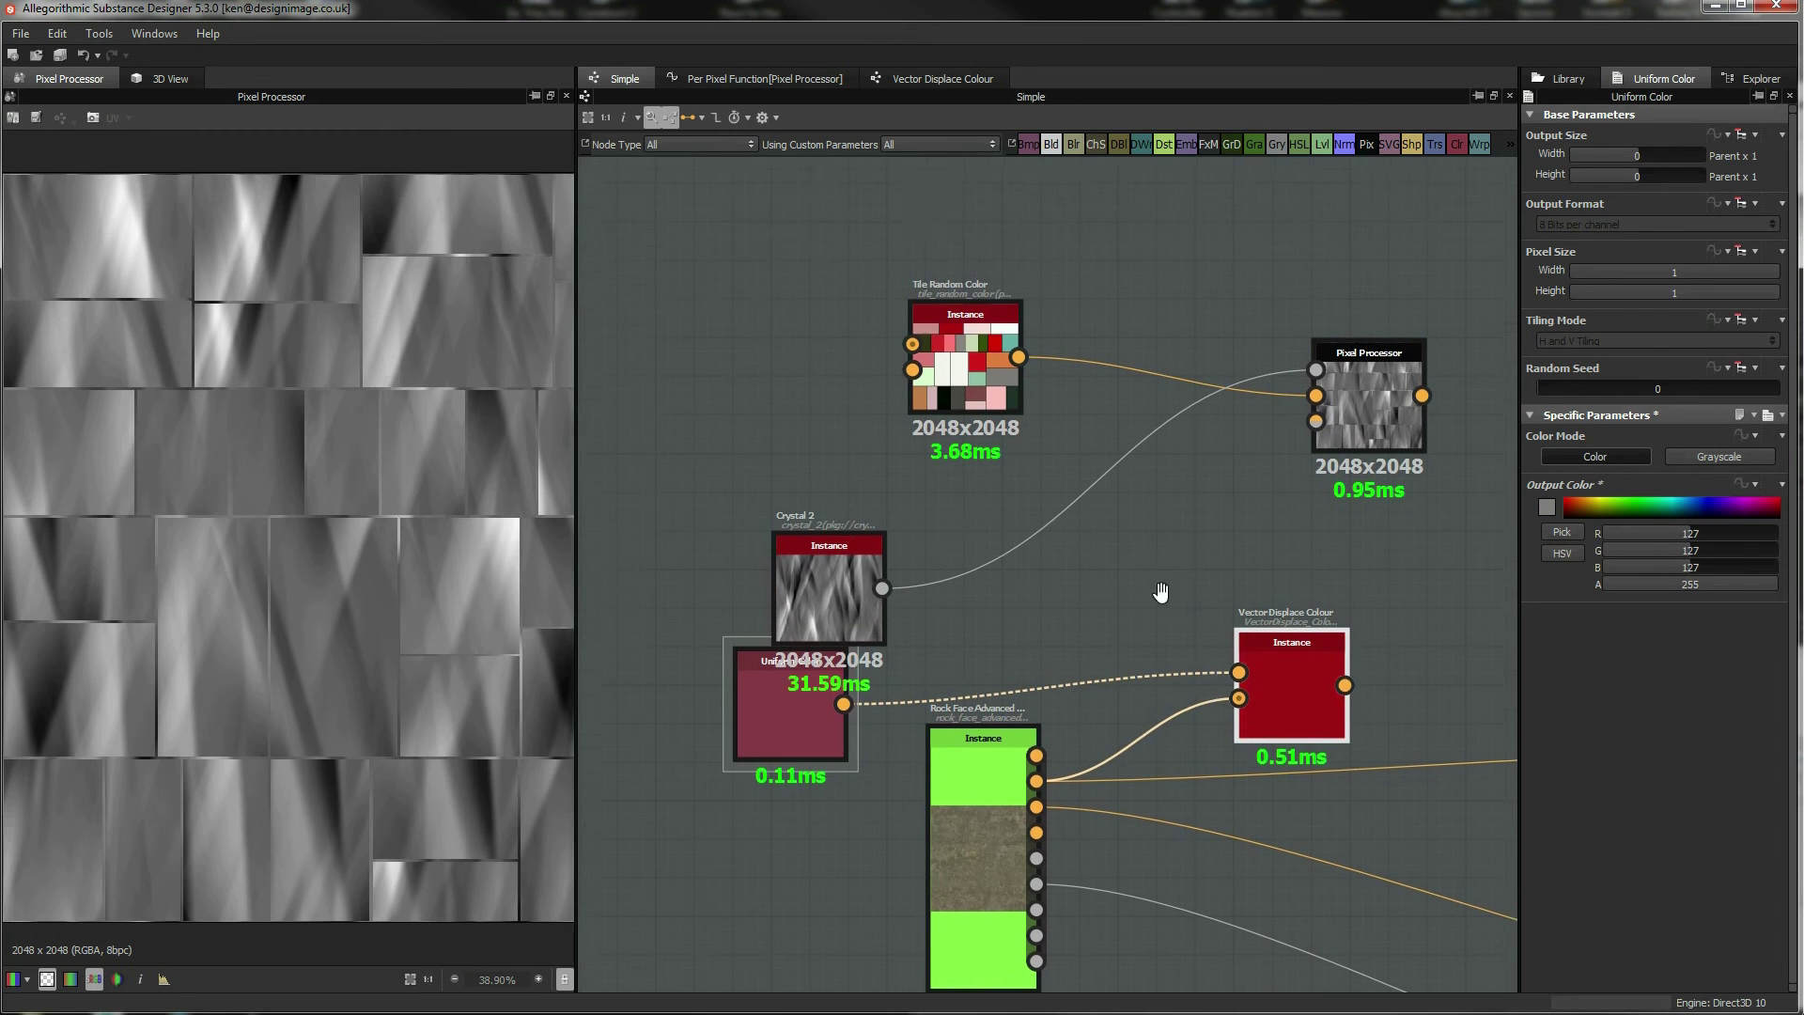
middle_click_drag(1168, 596, 1163, 660)
left_click_drag(838, 641, 738, 601)
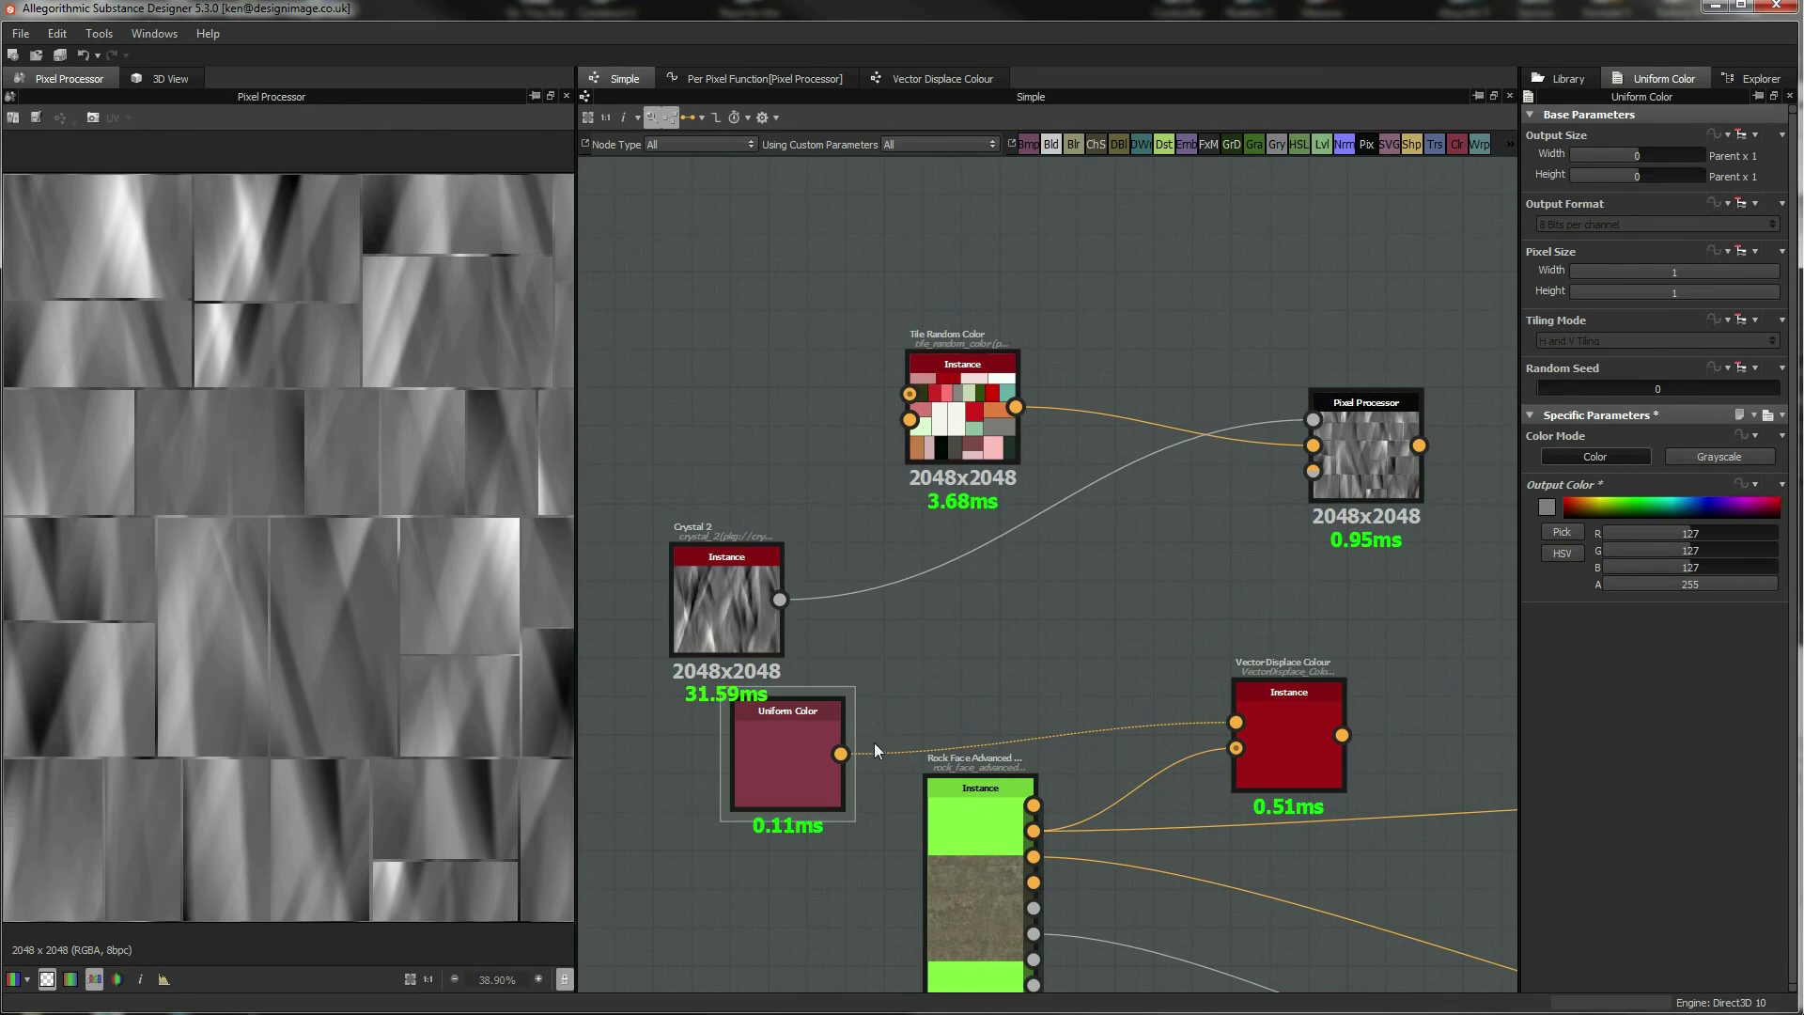
left_click_drag(840, 754, 1313, 448)
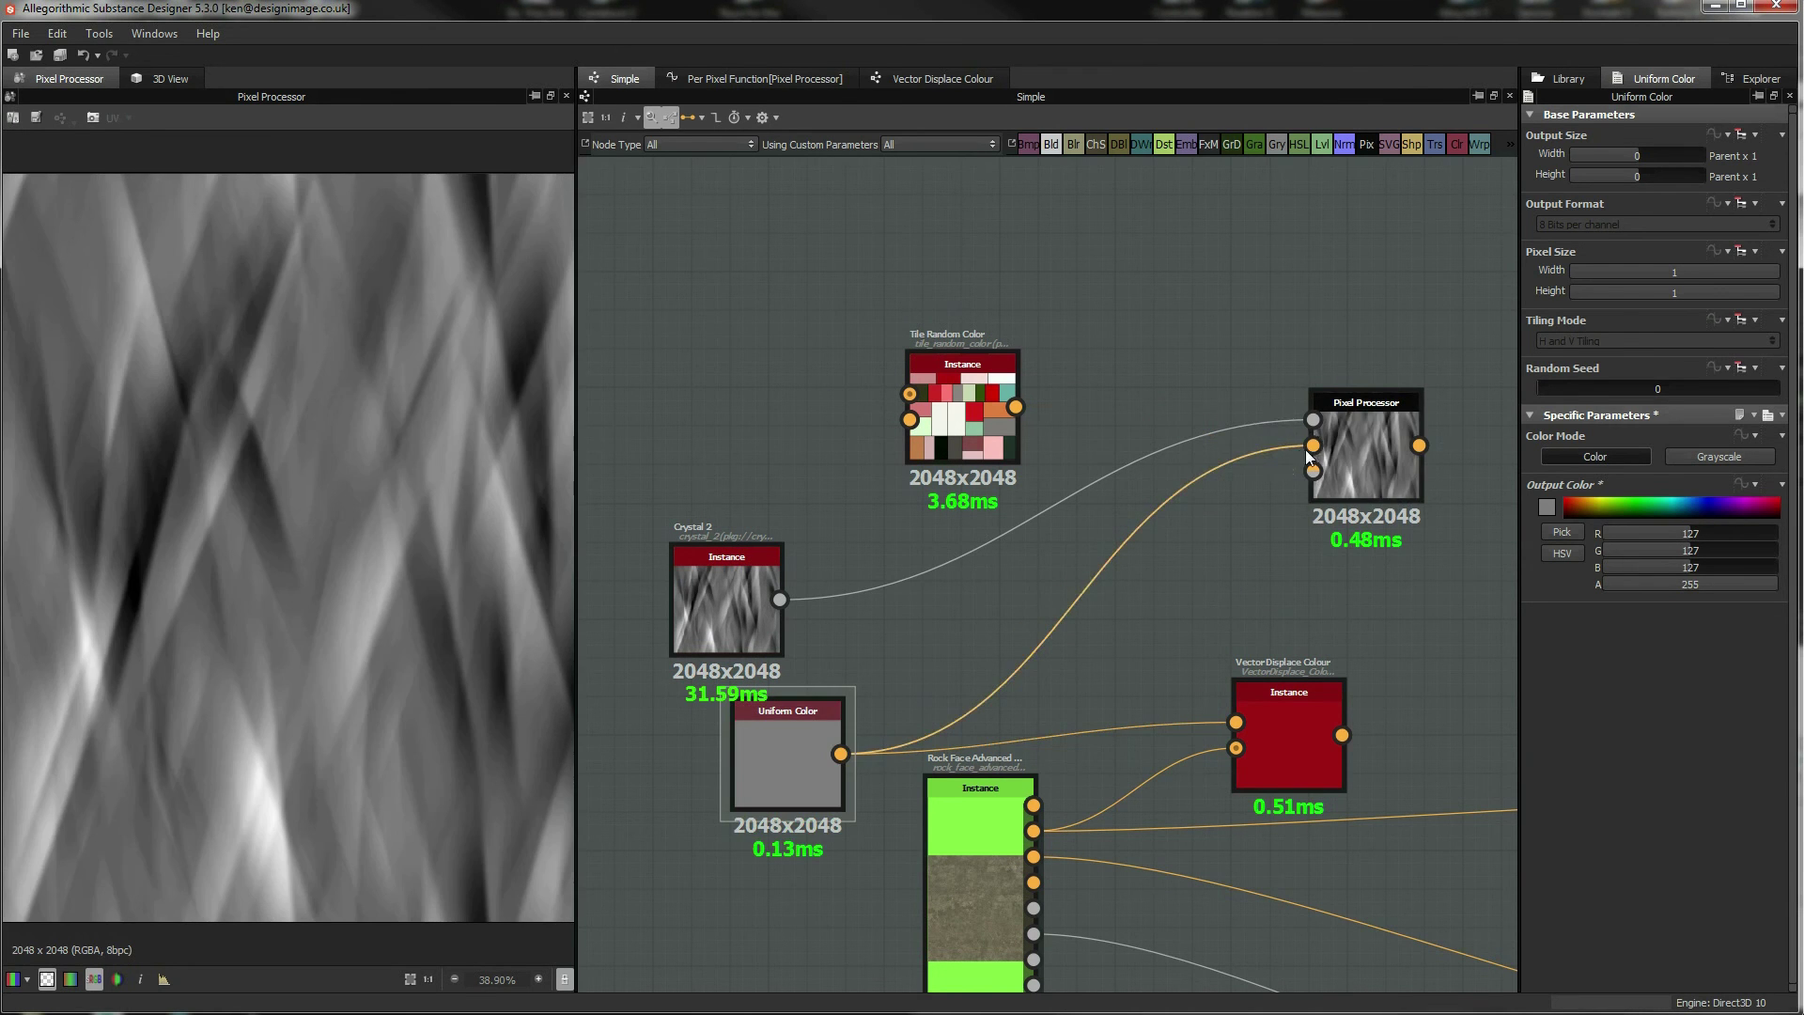
Spread Tile Random Color, Crystal 2 and Uniform Color into a clear column of source nodes.
left_click(1361, 440)
left_click(793, 750)
left_click_drag(747, 601, 769, 524)
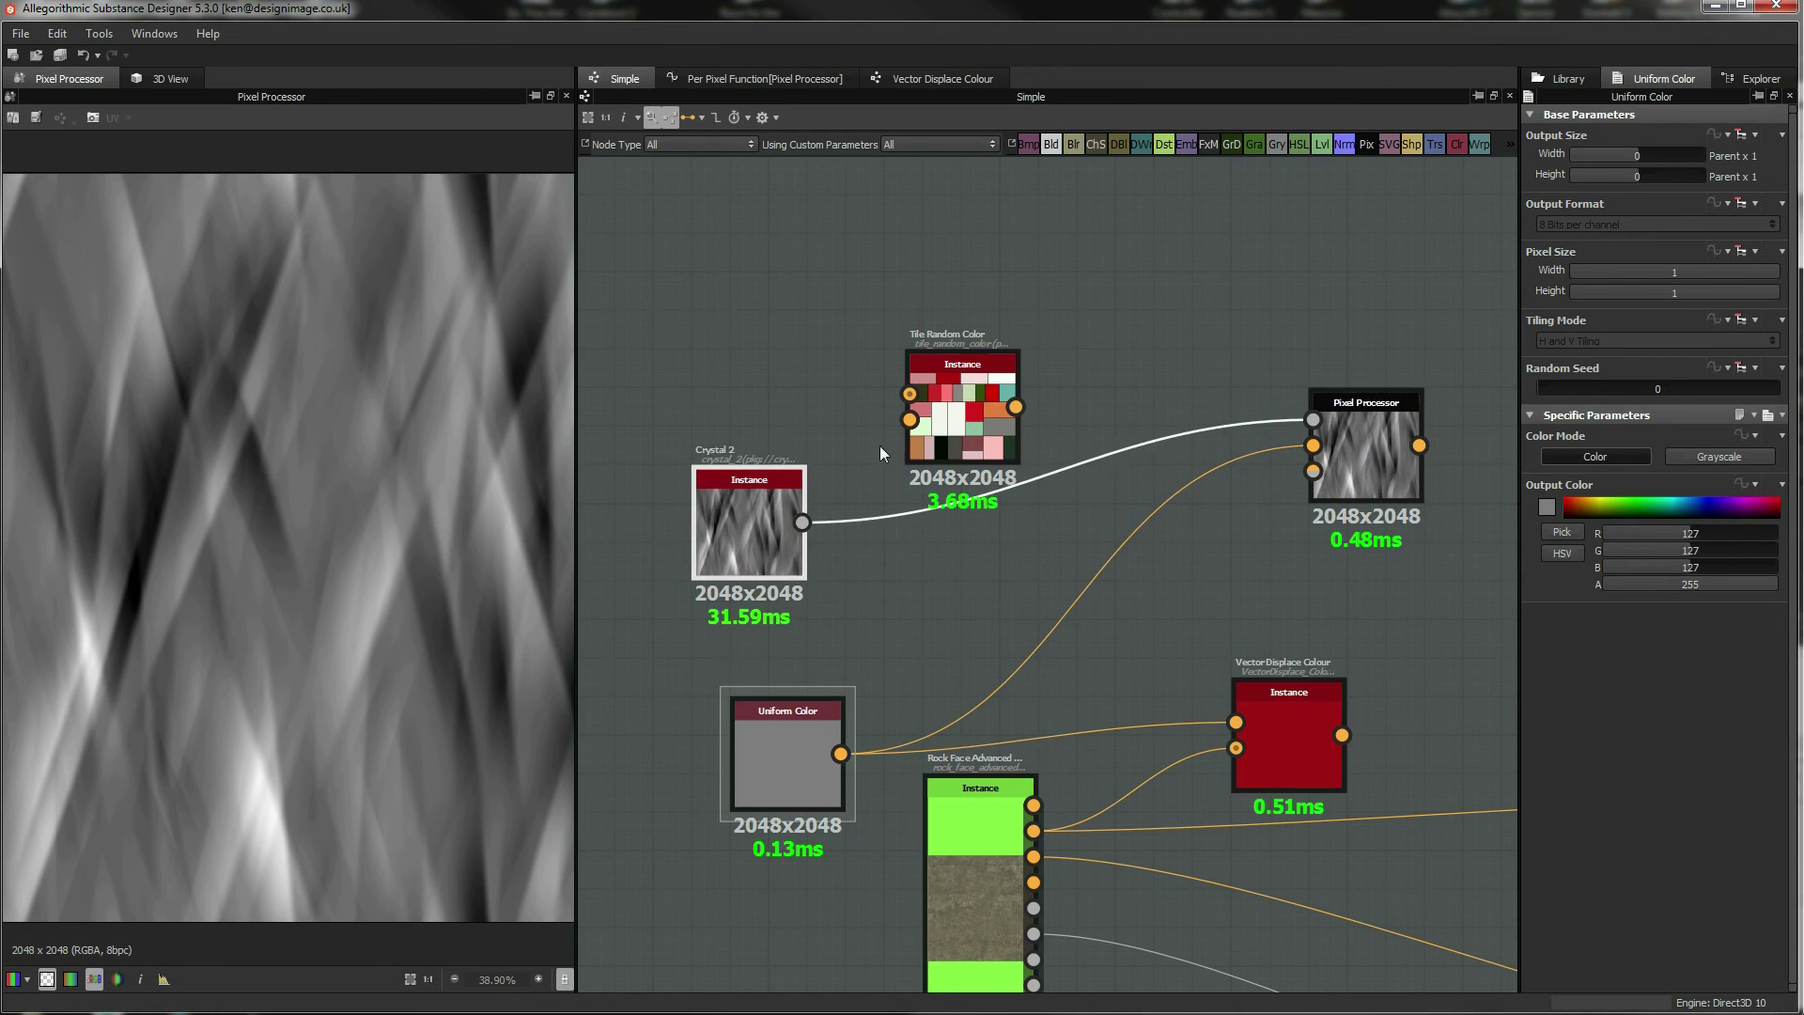
left_click_drag(968, 406, 816, 329)
left_click_drag(812, 763, 735, 744)
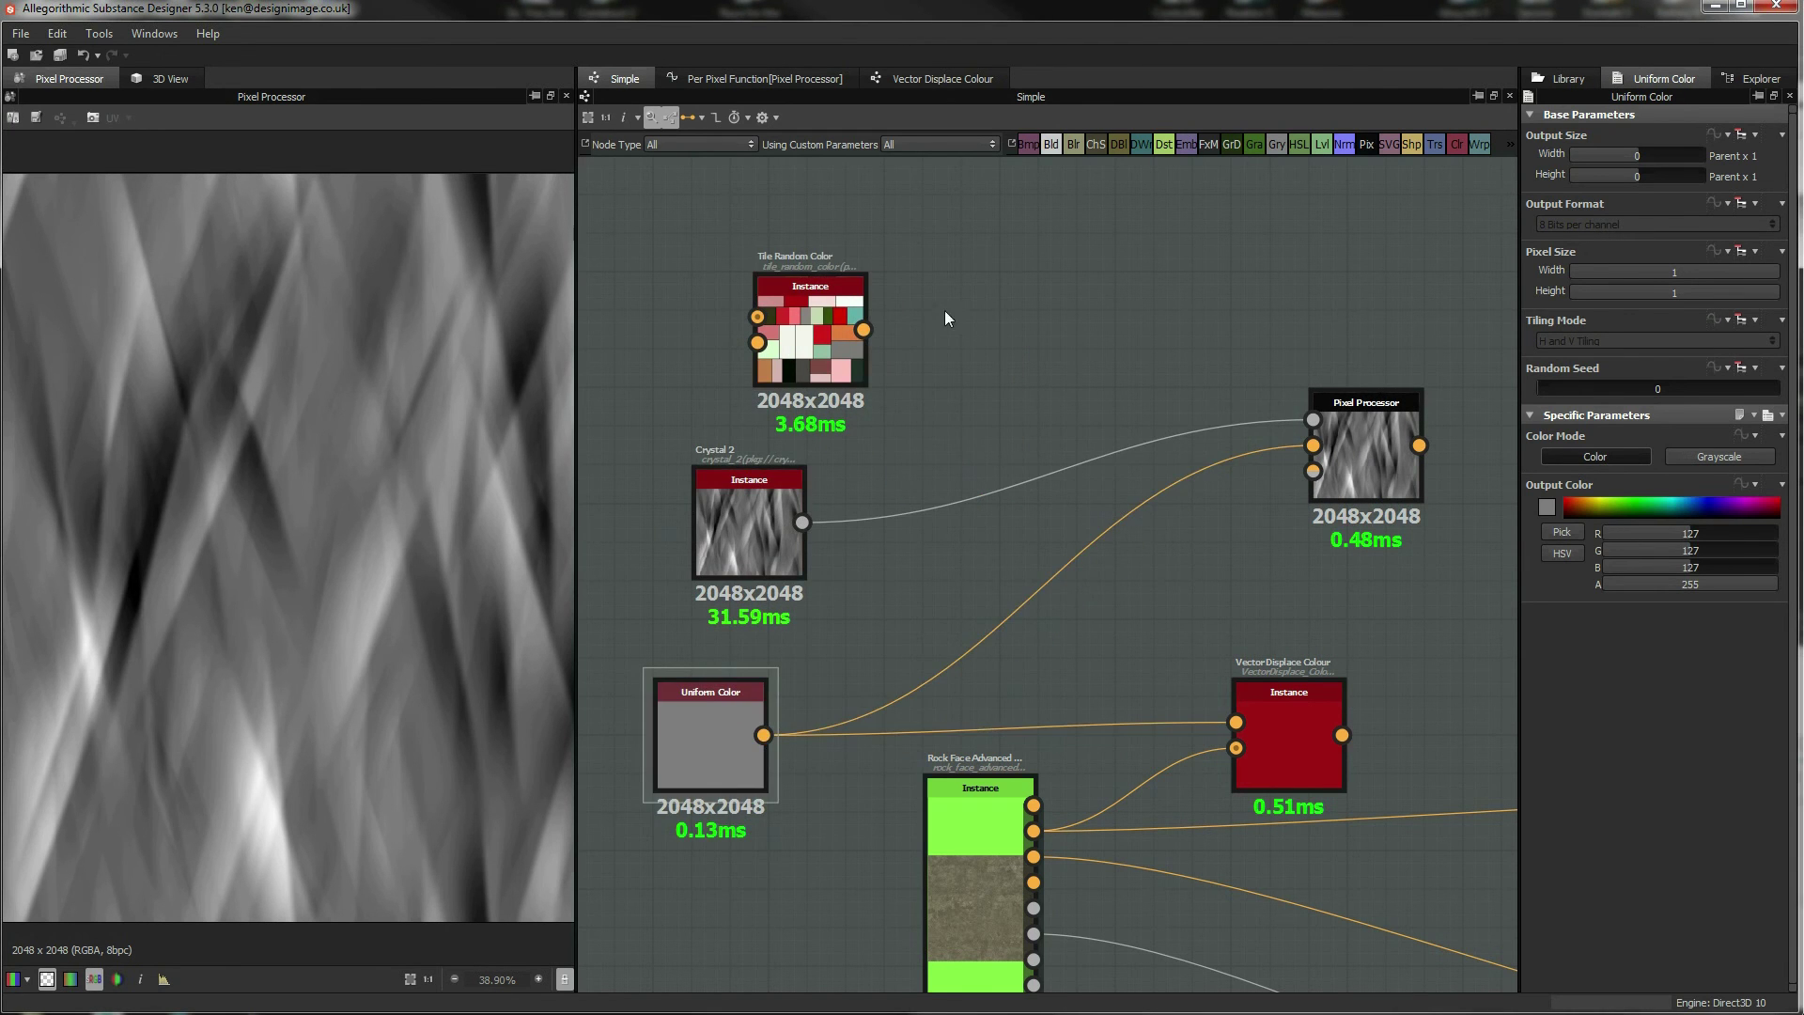
left_click_drag(845, 357, 841, 357)
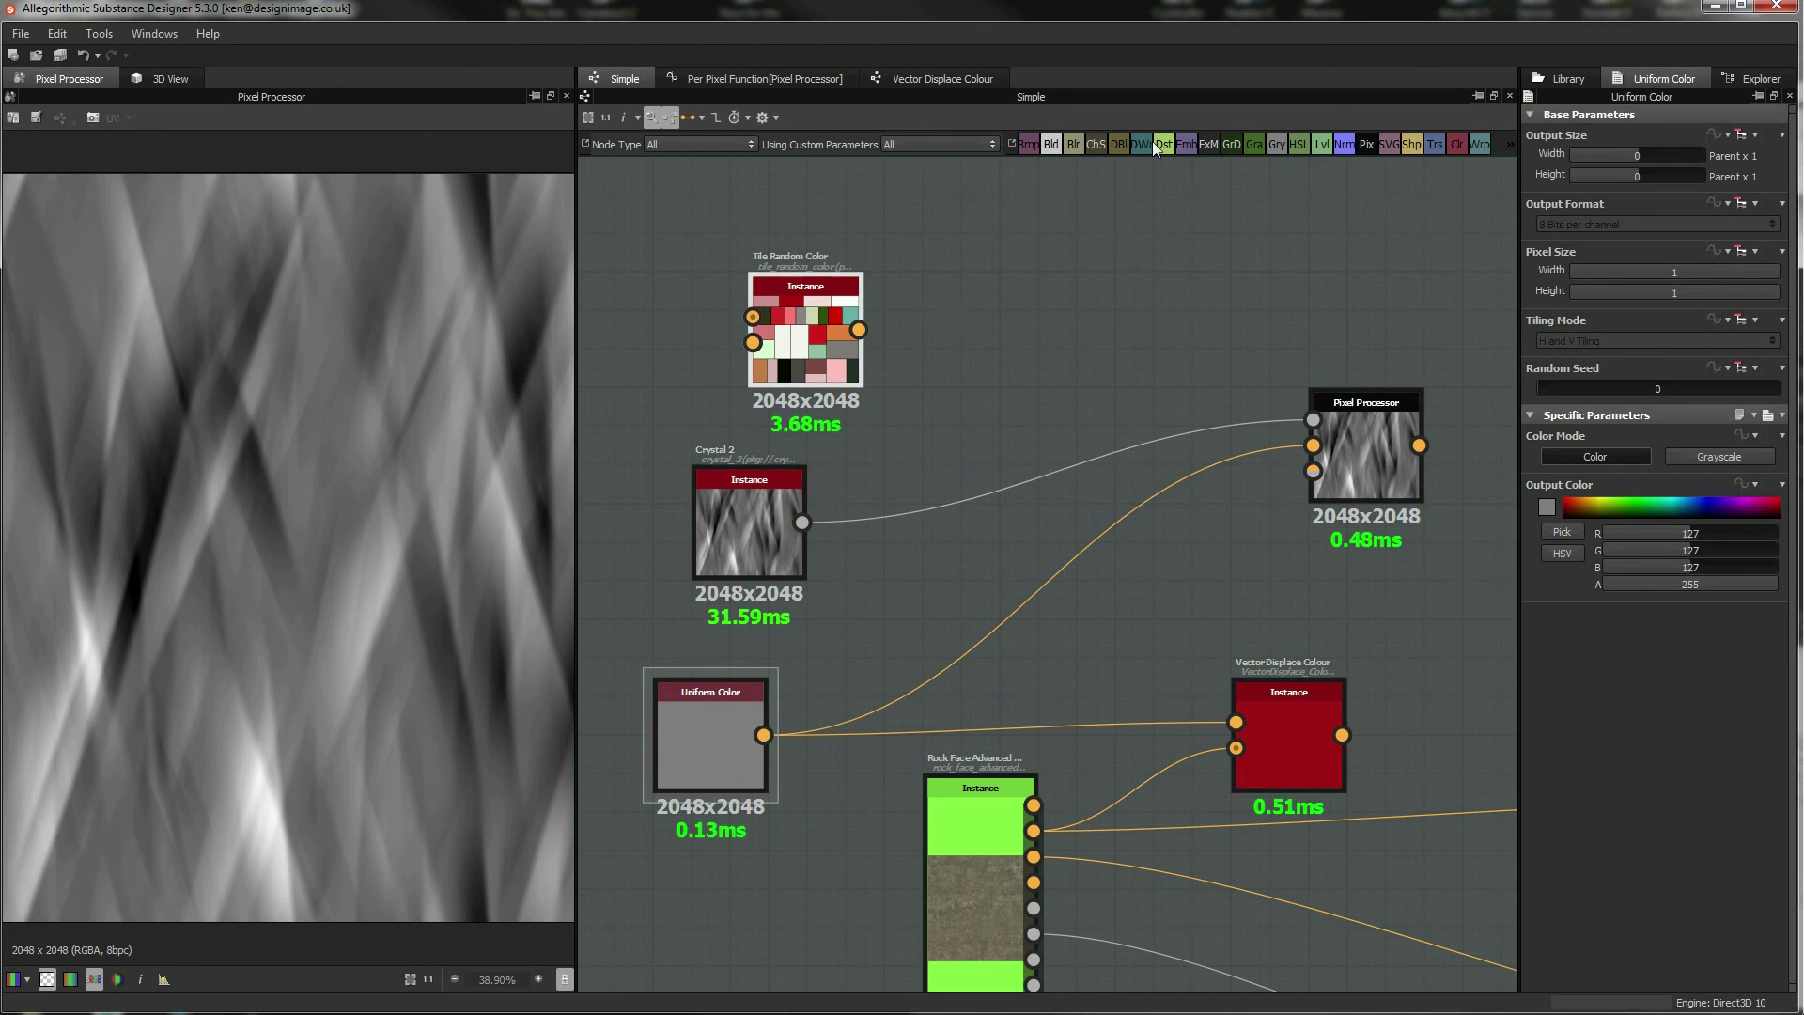
Add a Blend node with Uniform Color as foreground and Tile Random Color as background, and feed it to the Pixel Processor's second input.
left_click_drag(1051, 149, 1020, 327)
left_click_drag(820, 635, 966, 303)
left_click_drag(859, 329, 1299, 414)
left_click(1359, 442)
double_click(1363, 442)
Vary the Blend node's opacity, return it to 1, and move Blend and Pixel Processor closer to the source nodes.
left_click(1007, 325)
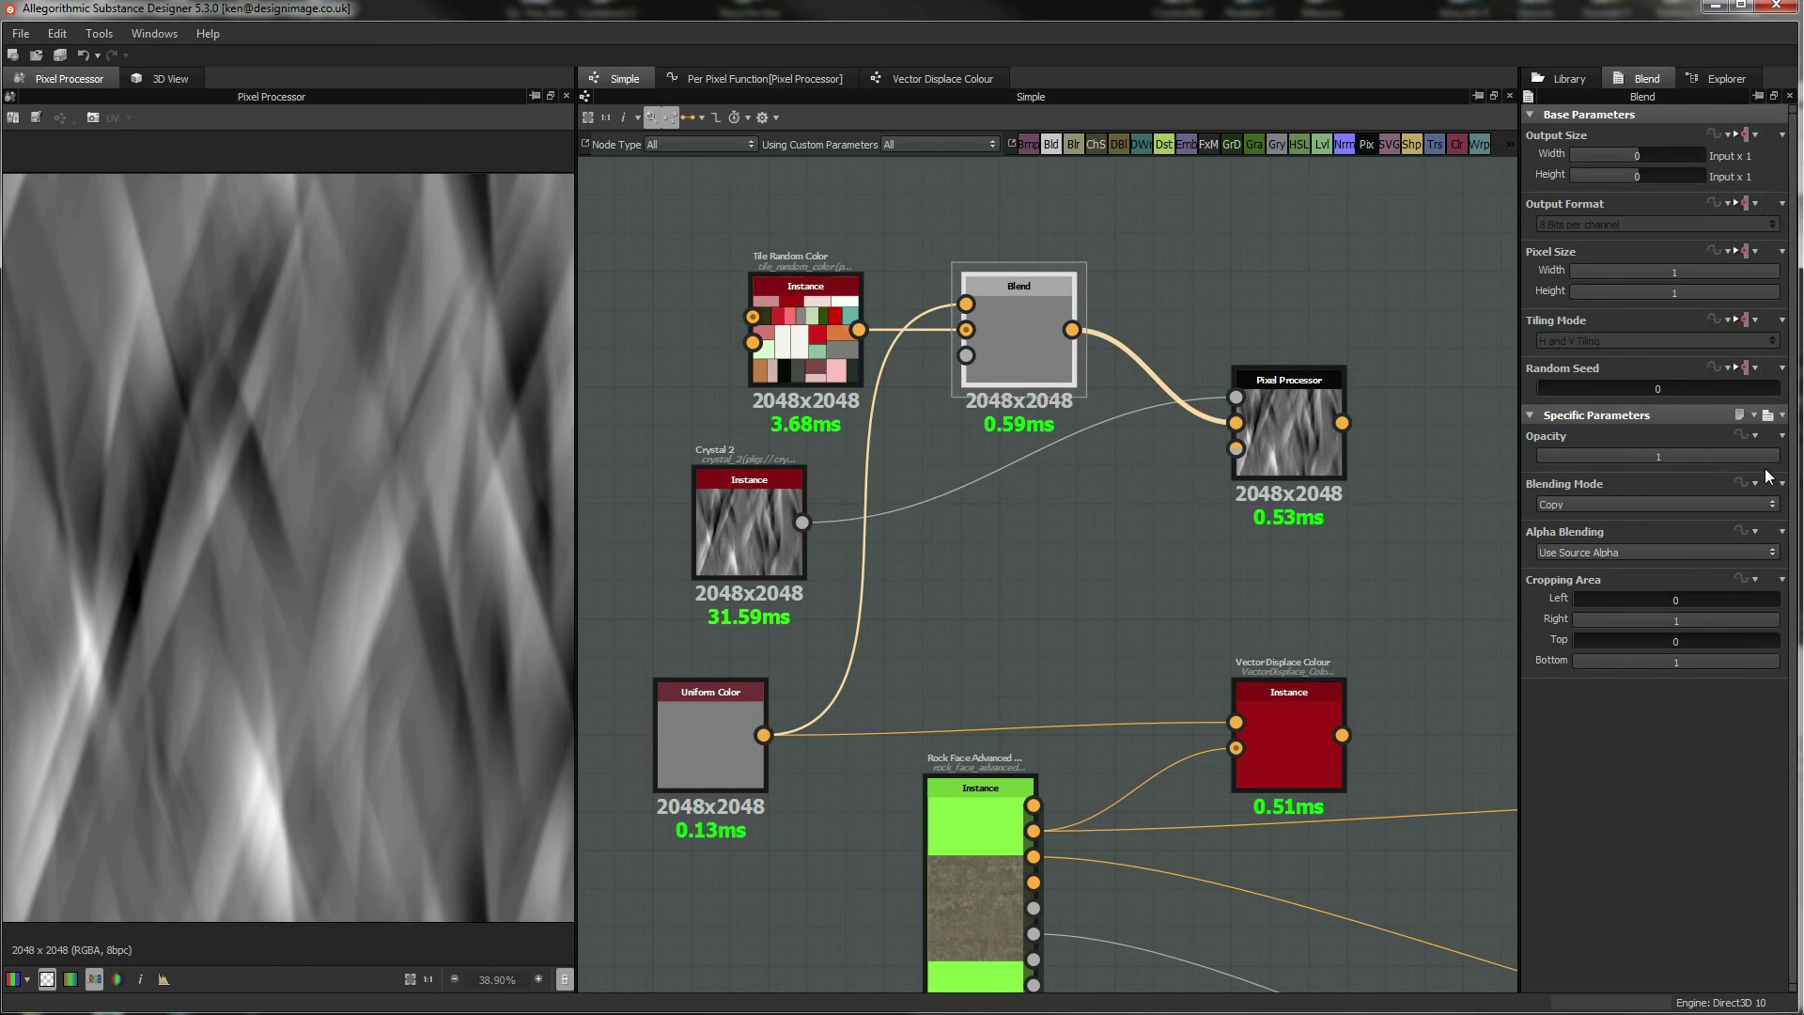
left_click_drag(1728, 457, 1782, 455)
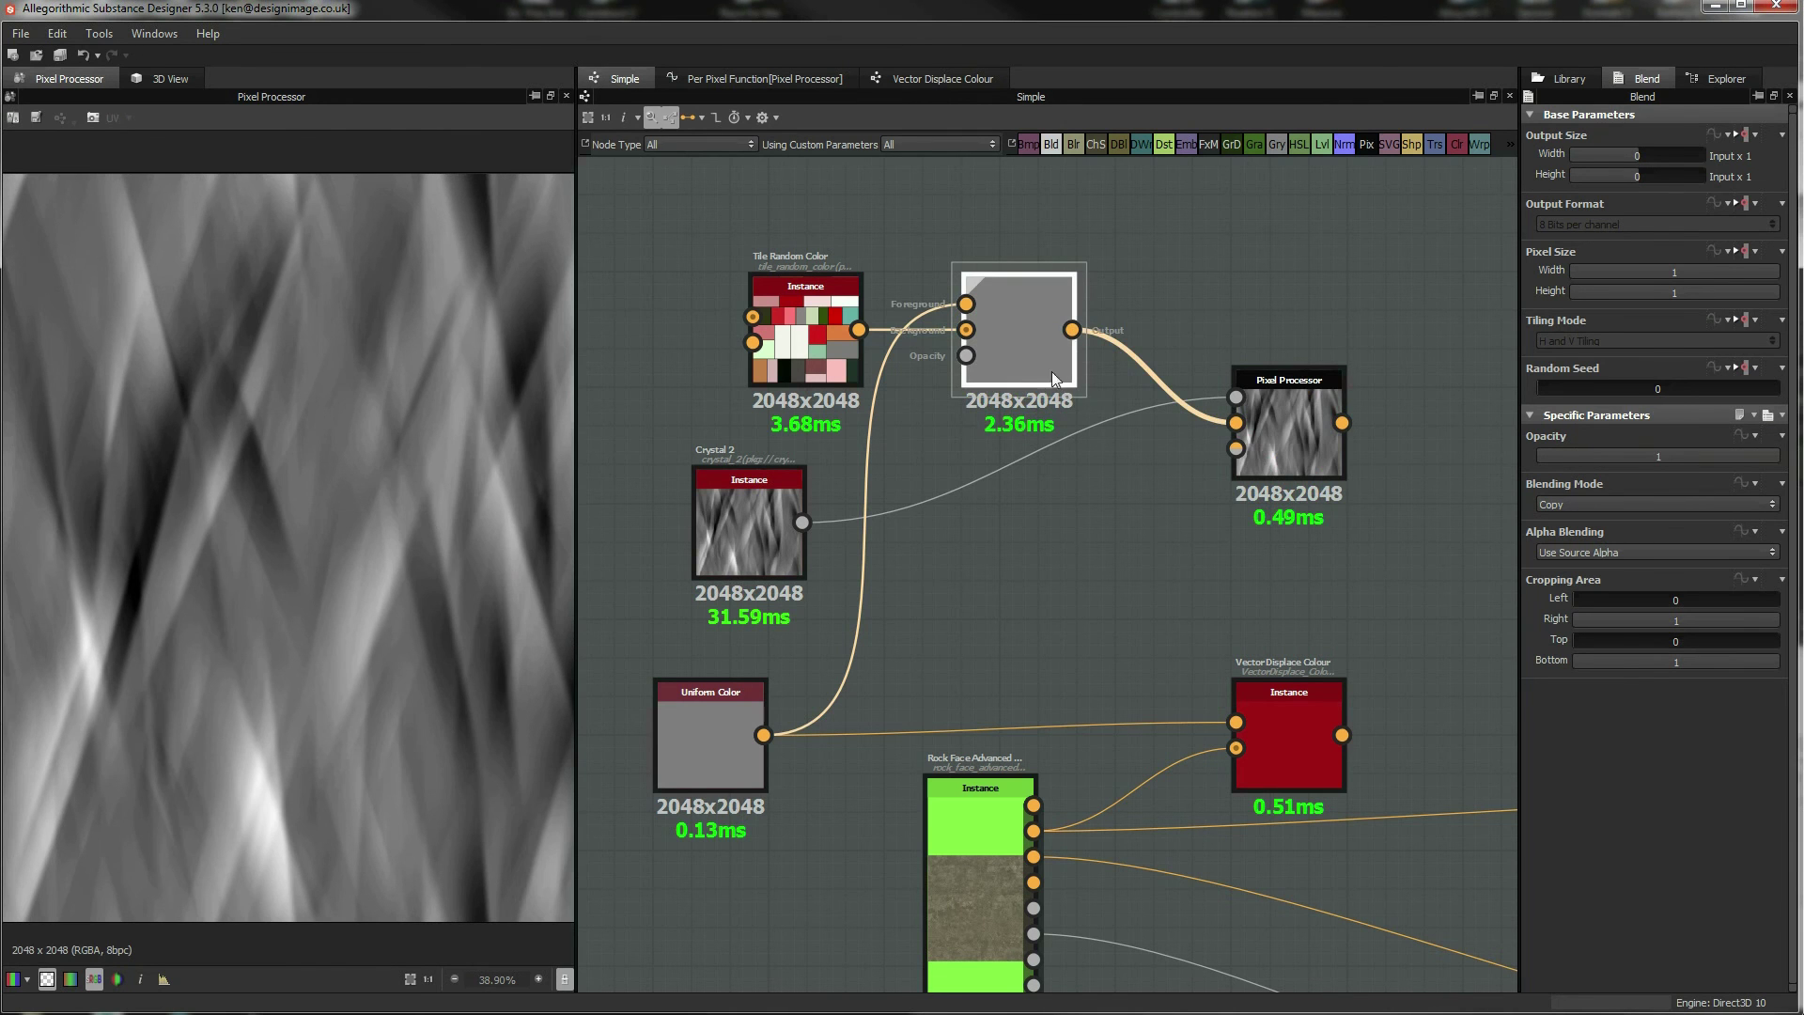
left_click_drag(1047, 324, 1008, 340)
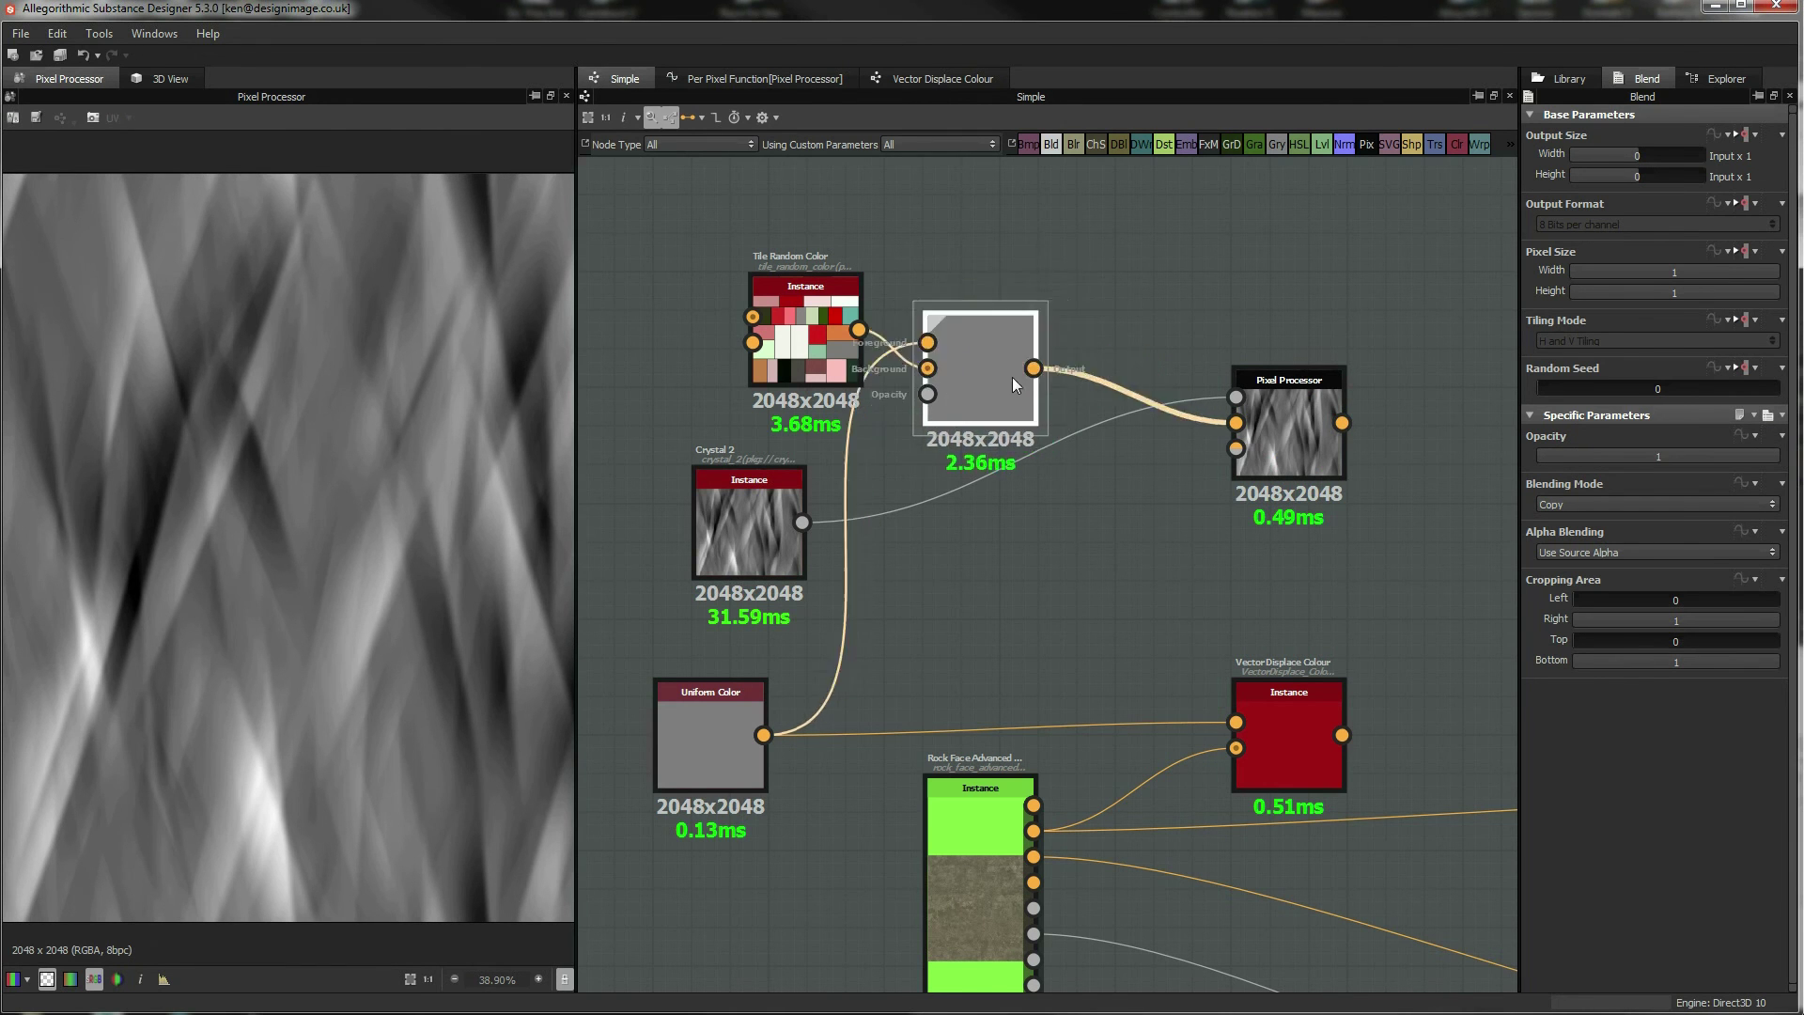
left_click_drag(1242, 466, 1245, 431)
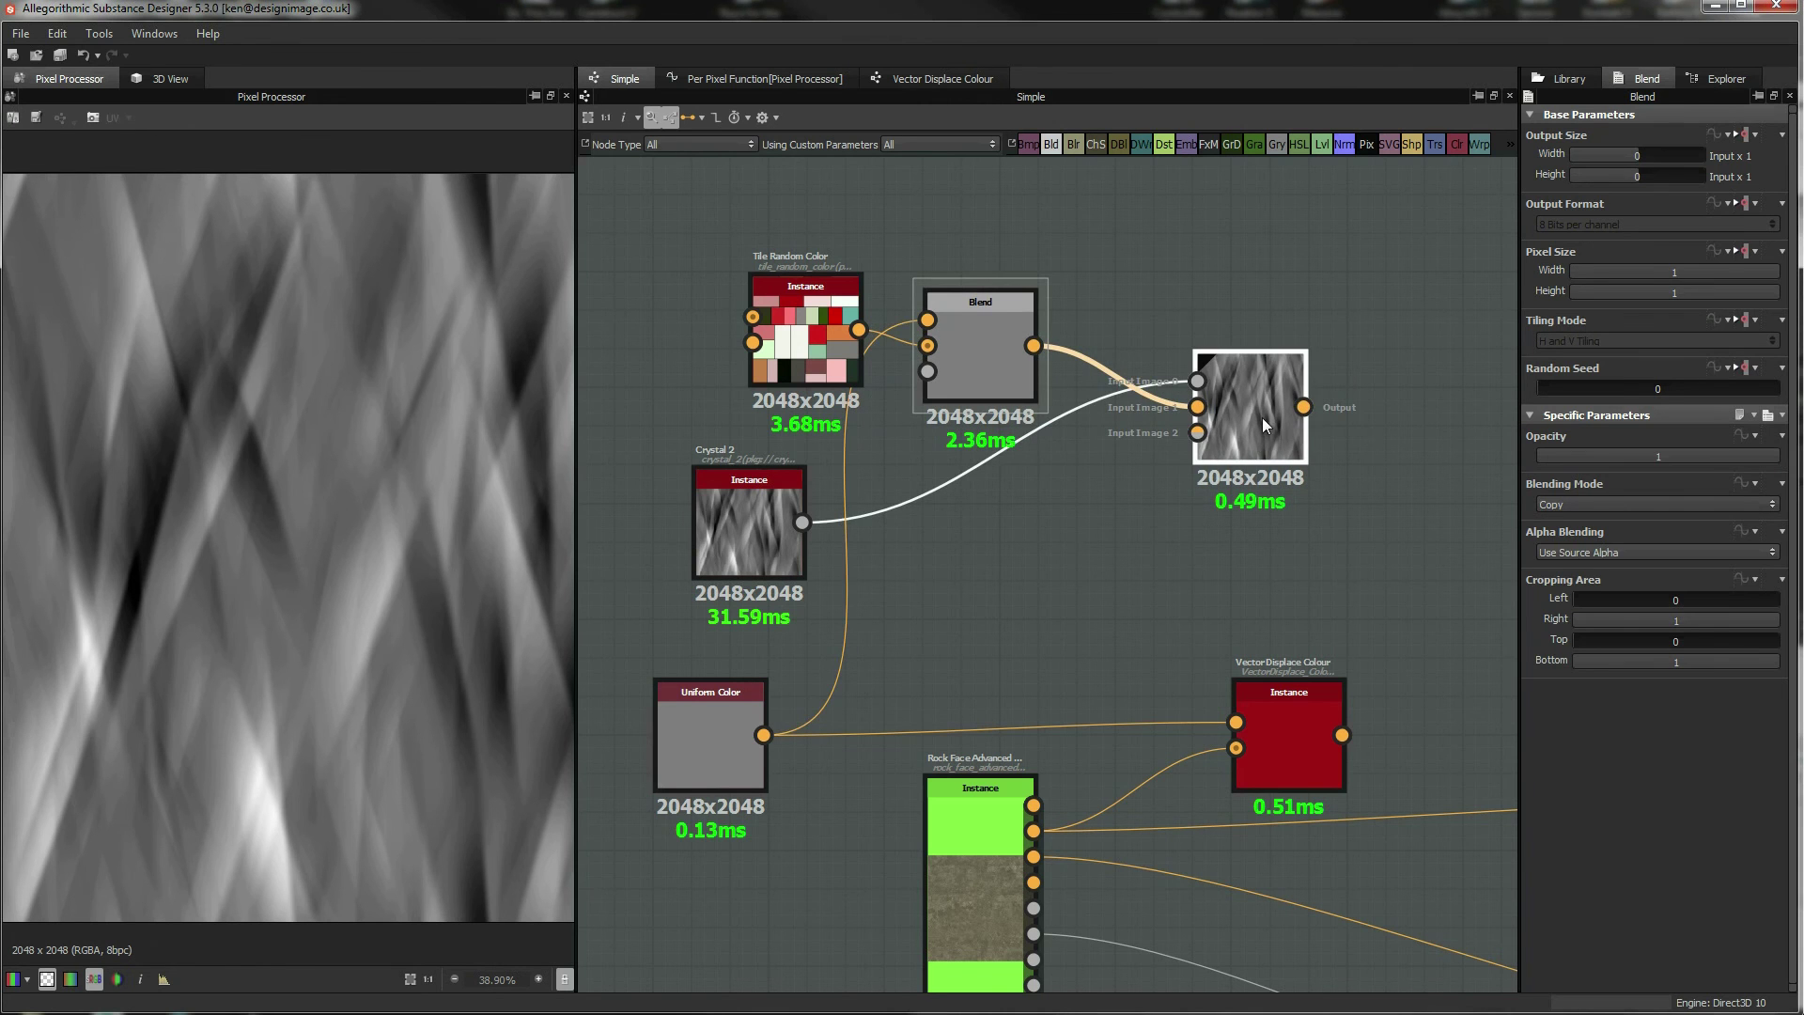
In the per-pixel function, shift the input 1 Sample Color, Swizzle Float2, Float2 and Subtraction nodes to make room before the Add node.
left_click(1252, 409)
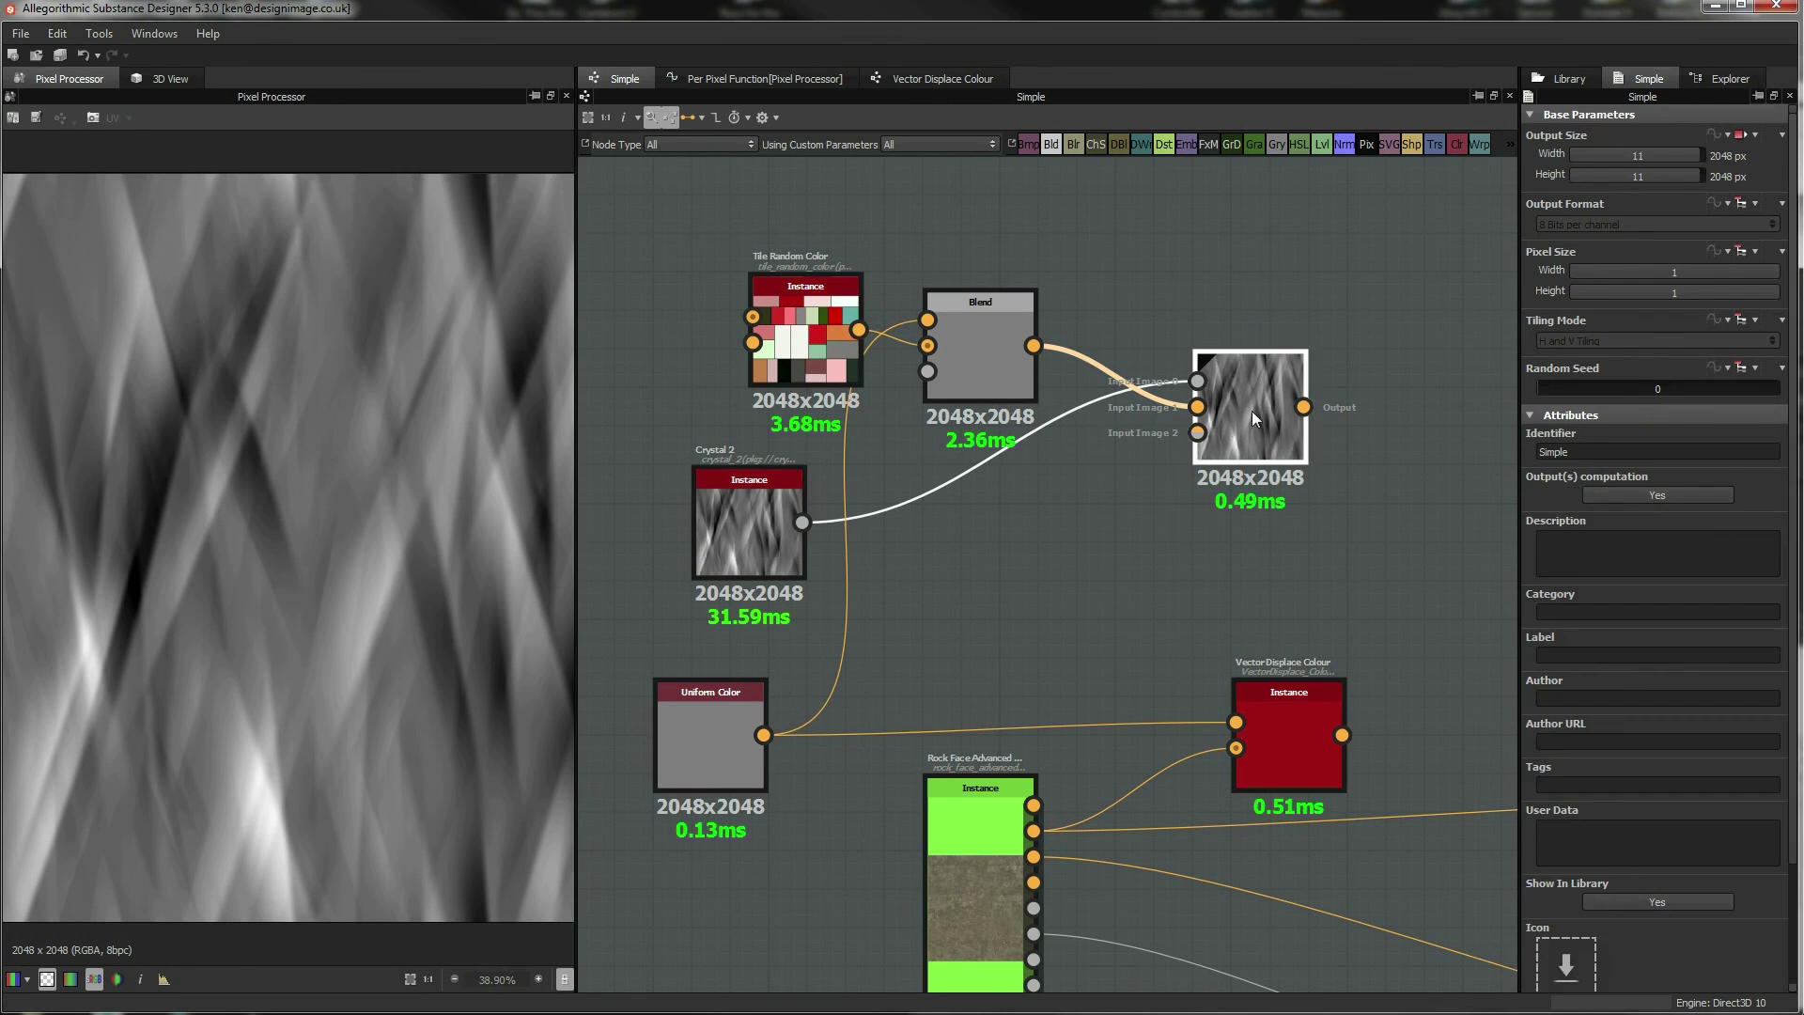
left_click(812, 77)
middle_click_drag(1021, 572, 1004, 532)
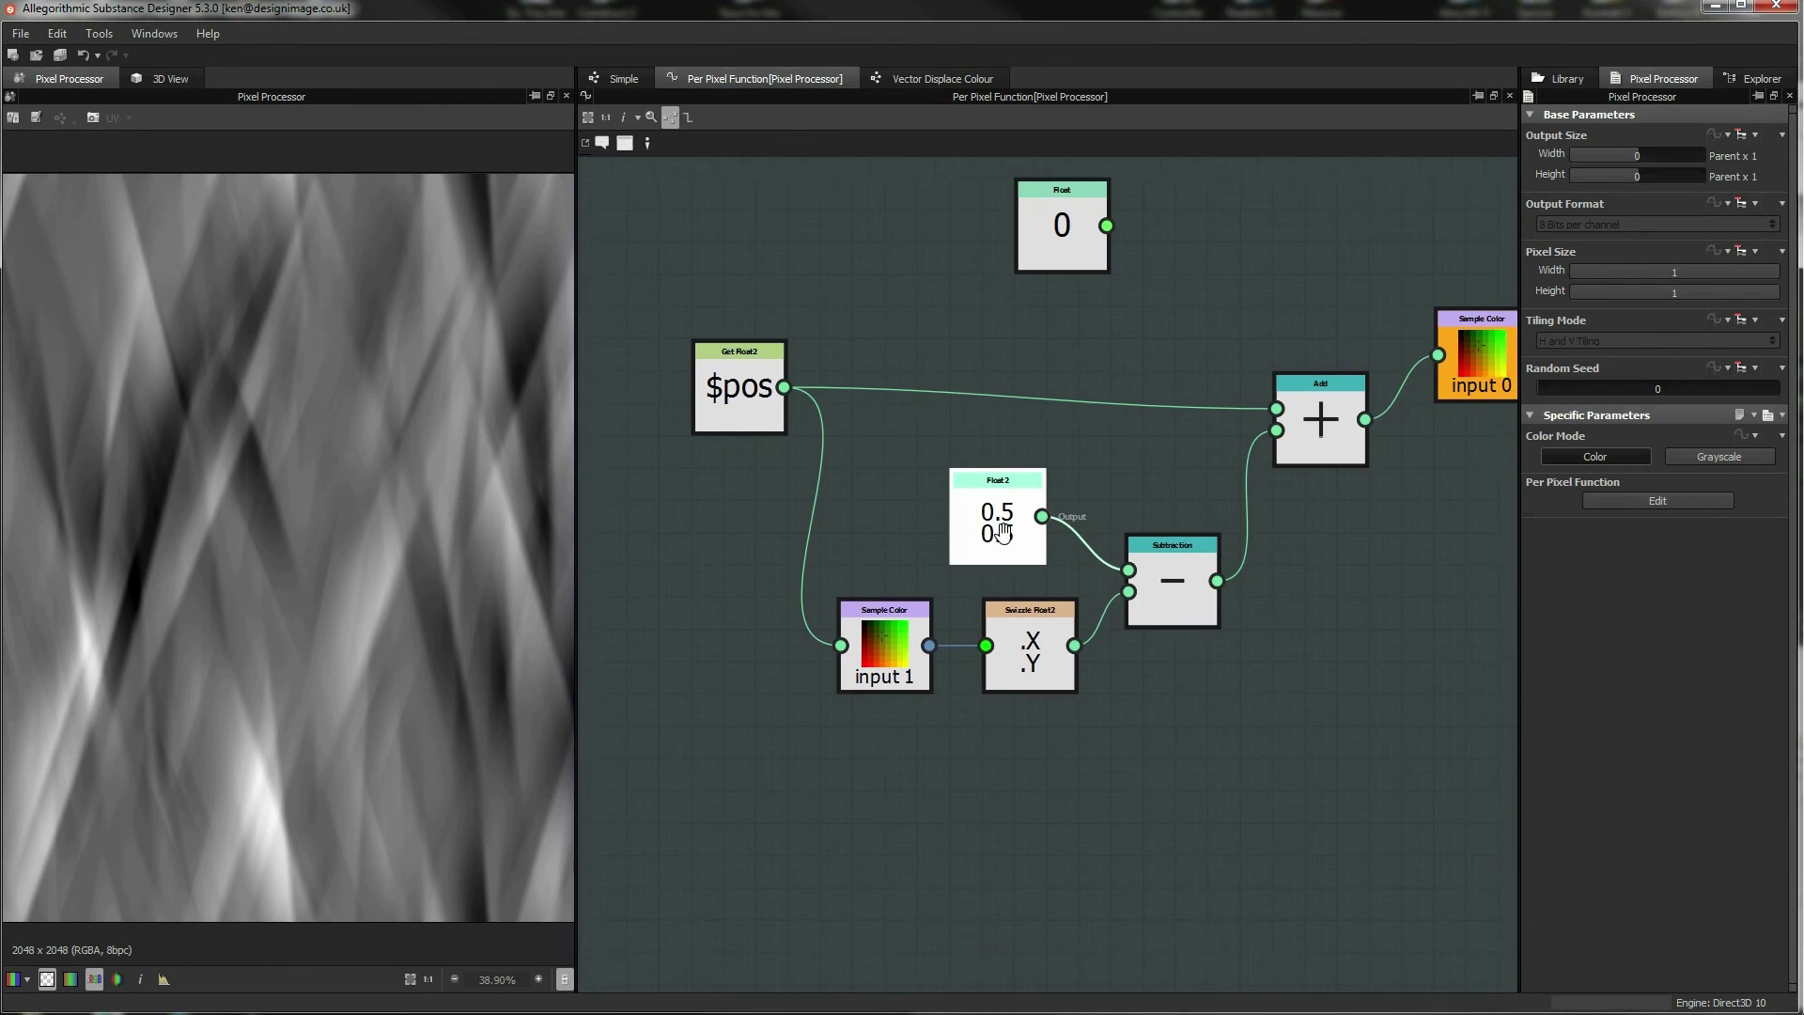
left_click(1165, 591)
mouse_move(1165, 591)
left_mouse_down()
mouse_move(1215, 590)
mouse_move(1184, 589)
left_mouse_up()
left_click(1062, 626)
left_click_drag(1027, 656, 994, 658)
left_click_drag(878, 657, 798, 658)
left_click_drag(994, 658, 927, 658)
left_click(998, 549)
left_click_drag(998, 550, 933, 549)
left_click(1175, 589)
left_click_drag(1175, 588, 1079, 590)
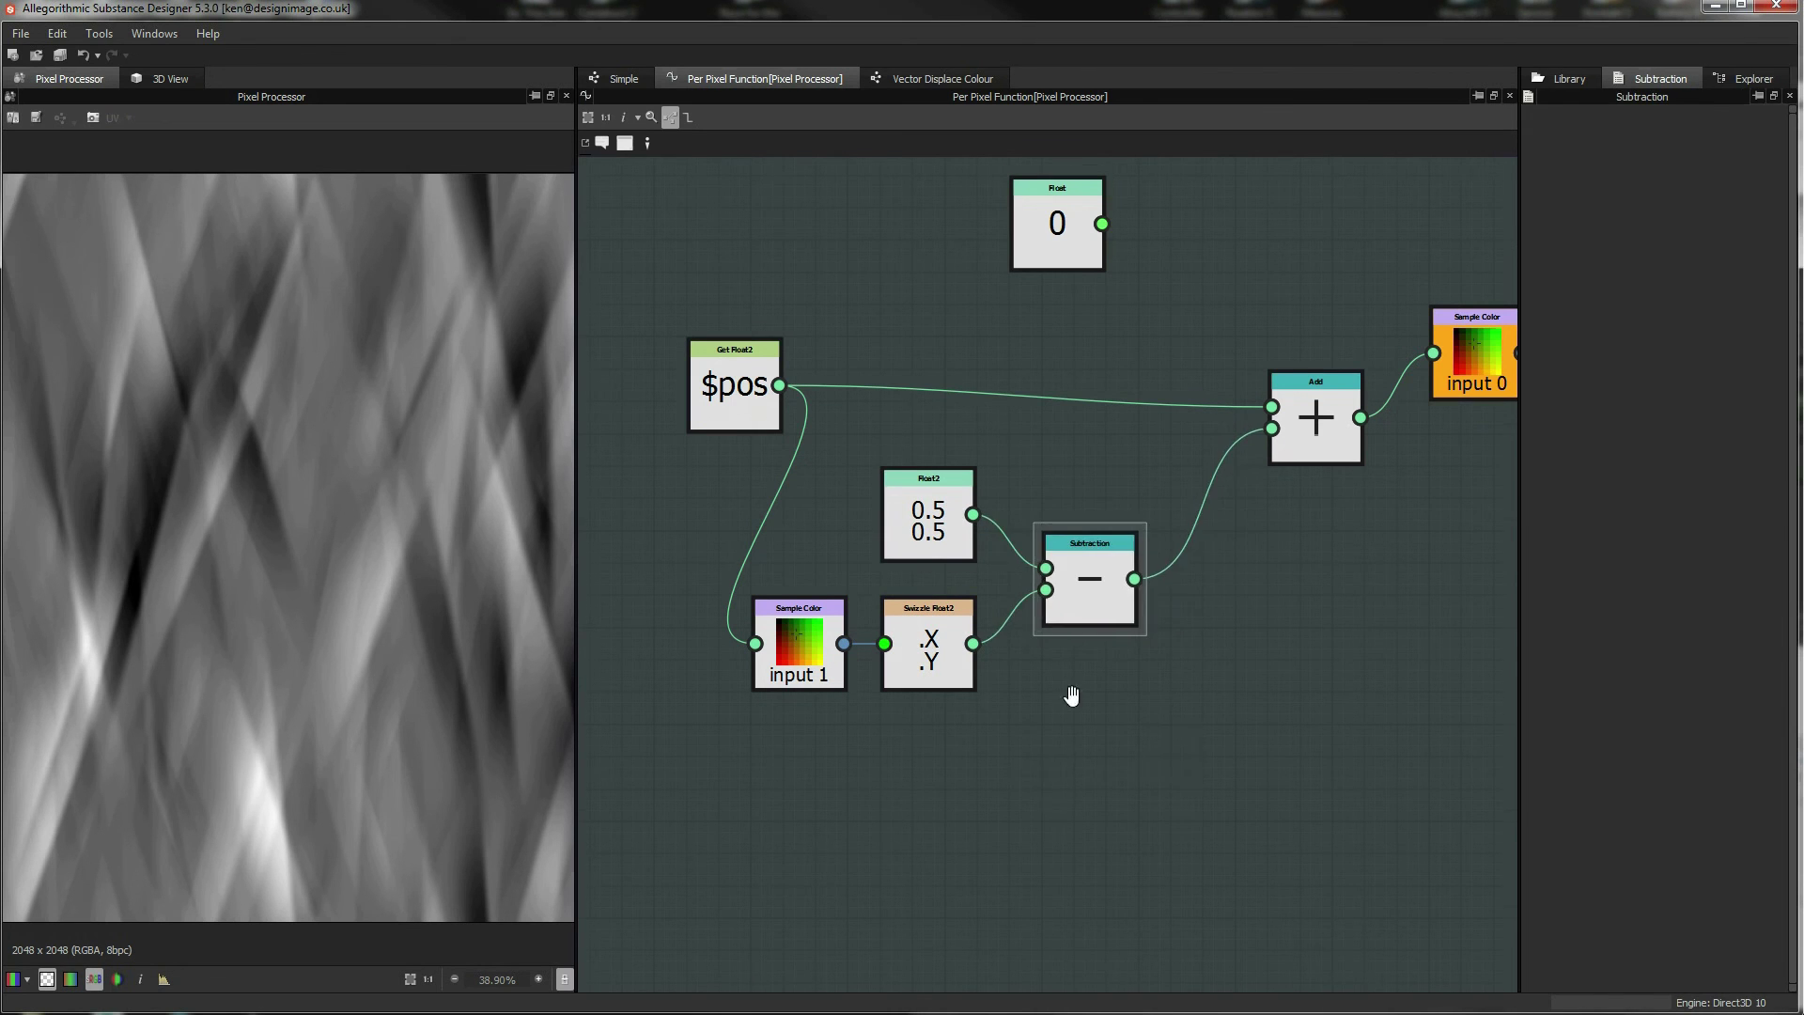
Add a Scalar Multiplication node and wire it between the Subtraction output and the Add node's second input.
middle_click_drag(1072, 696, 1052, 664)
right_click(1057, 658)
mouse_move(1142, 659)
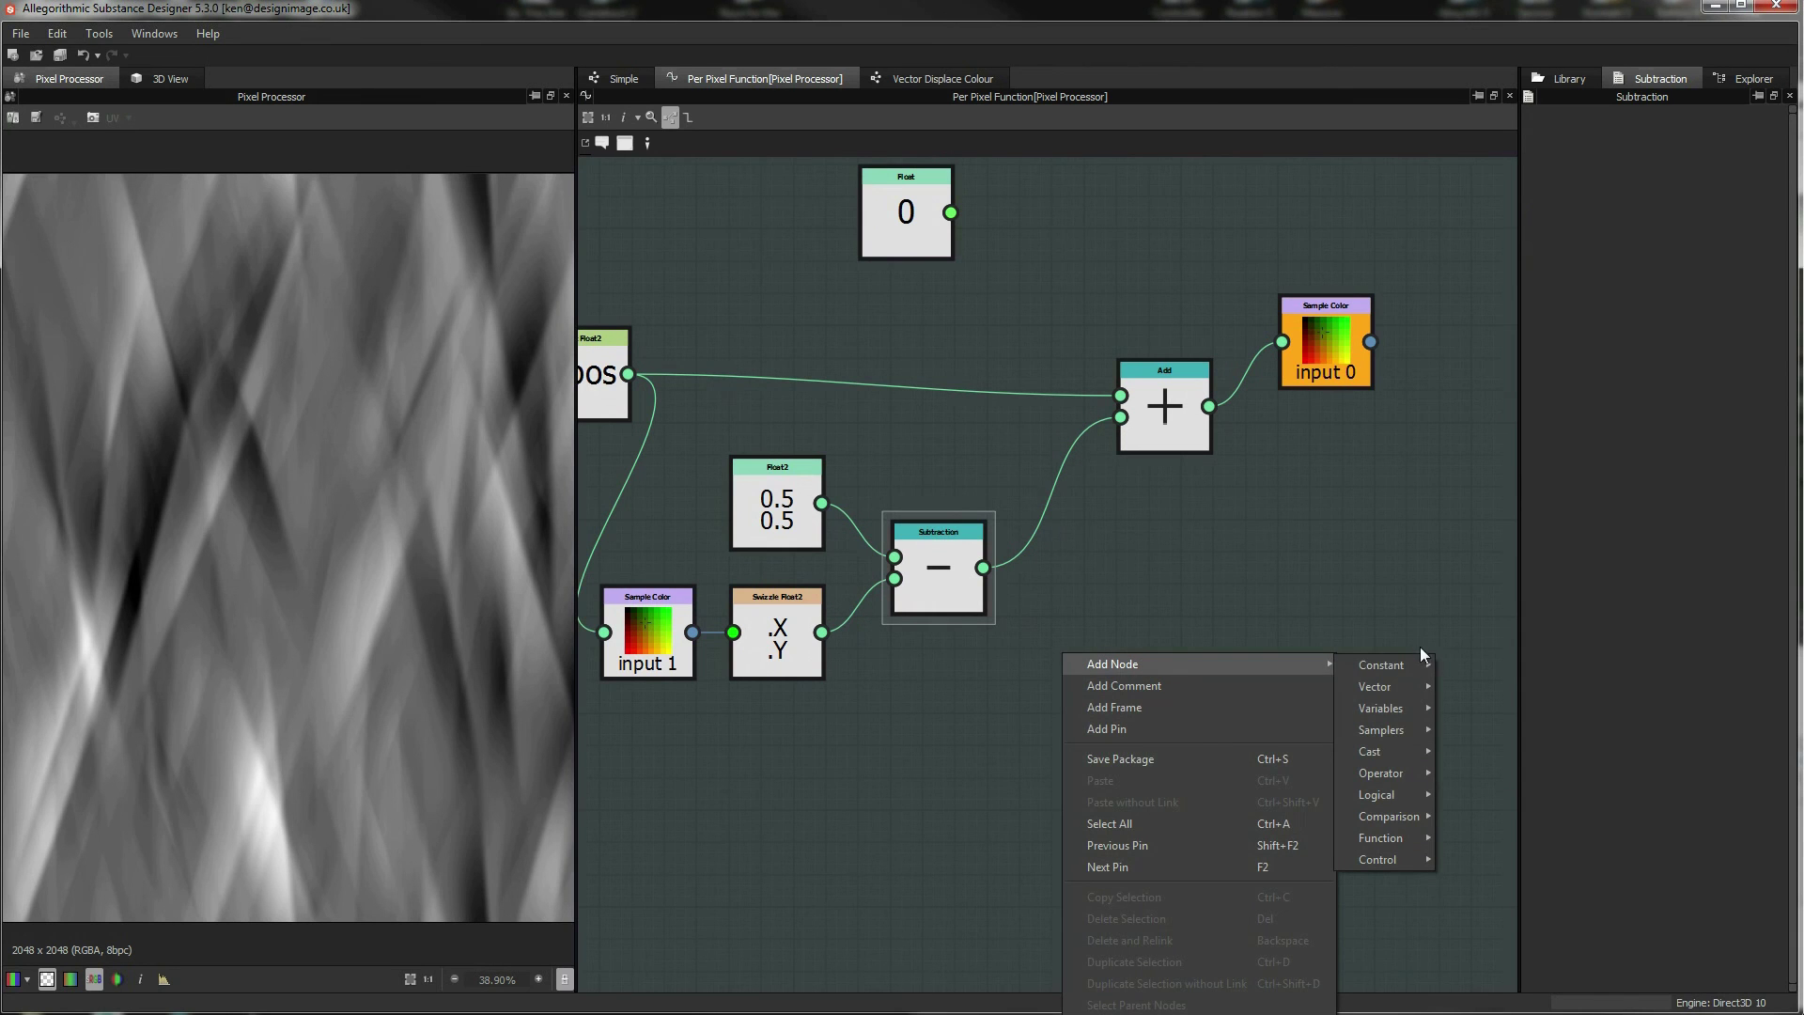
mouse_move(1413, 771)
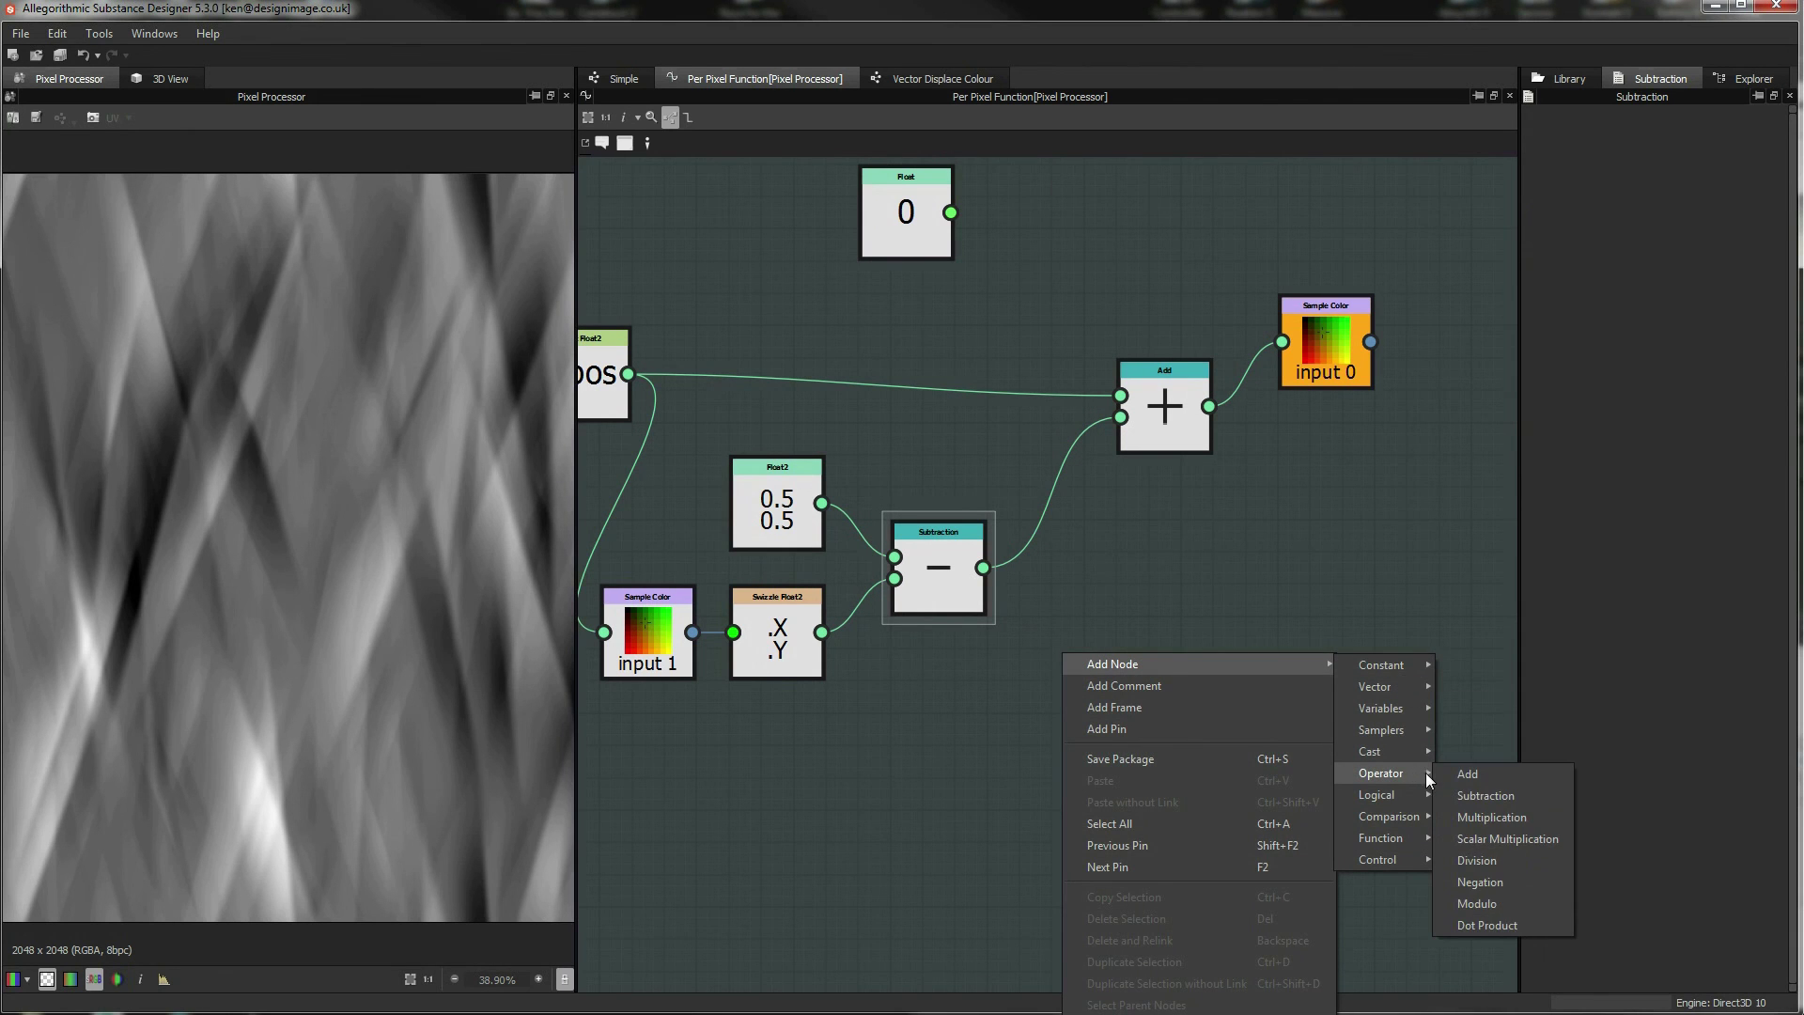
left_click(1497, 837)
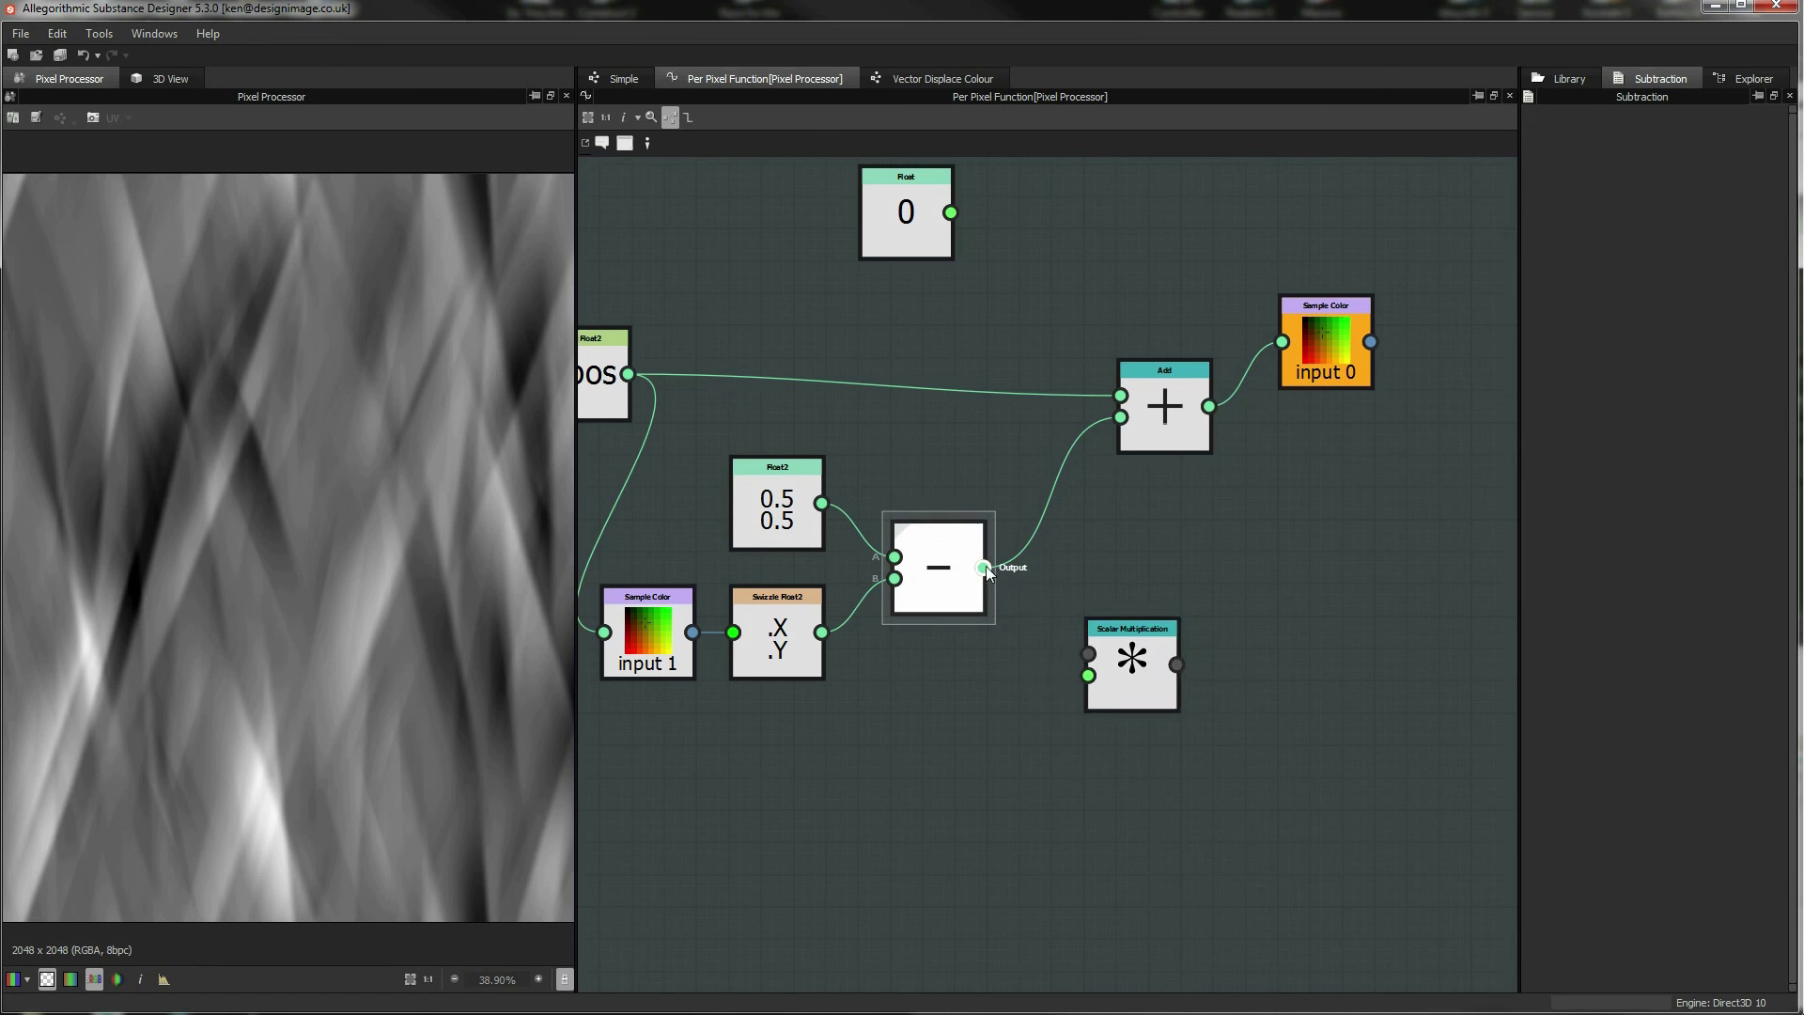
left_click_drag(1060, 646, 1121, 417)
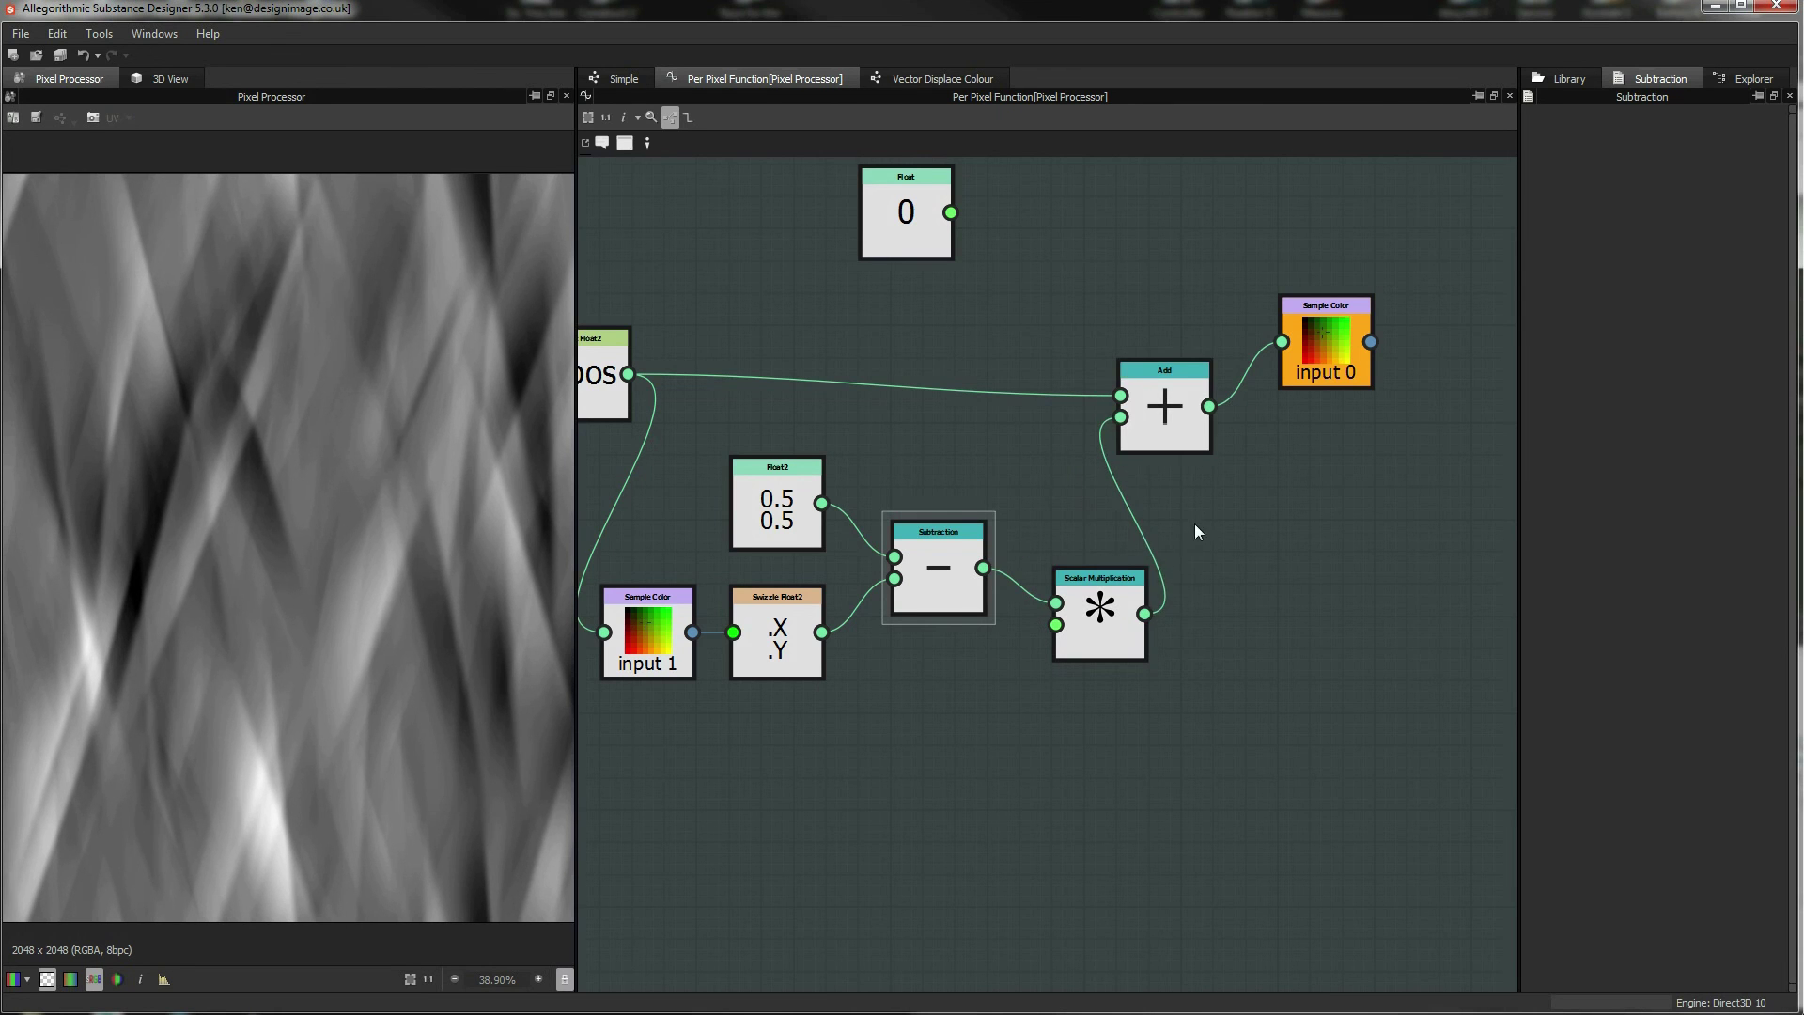
In the Simple graph, take Blend out of the chain and connect Tile Random Color directly to the Pixel Processor's second input.
key("f")
left_click(626, 80)
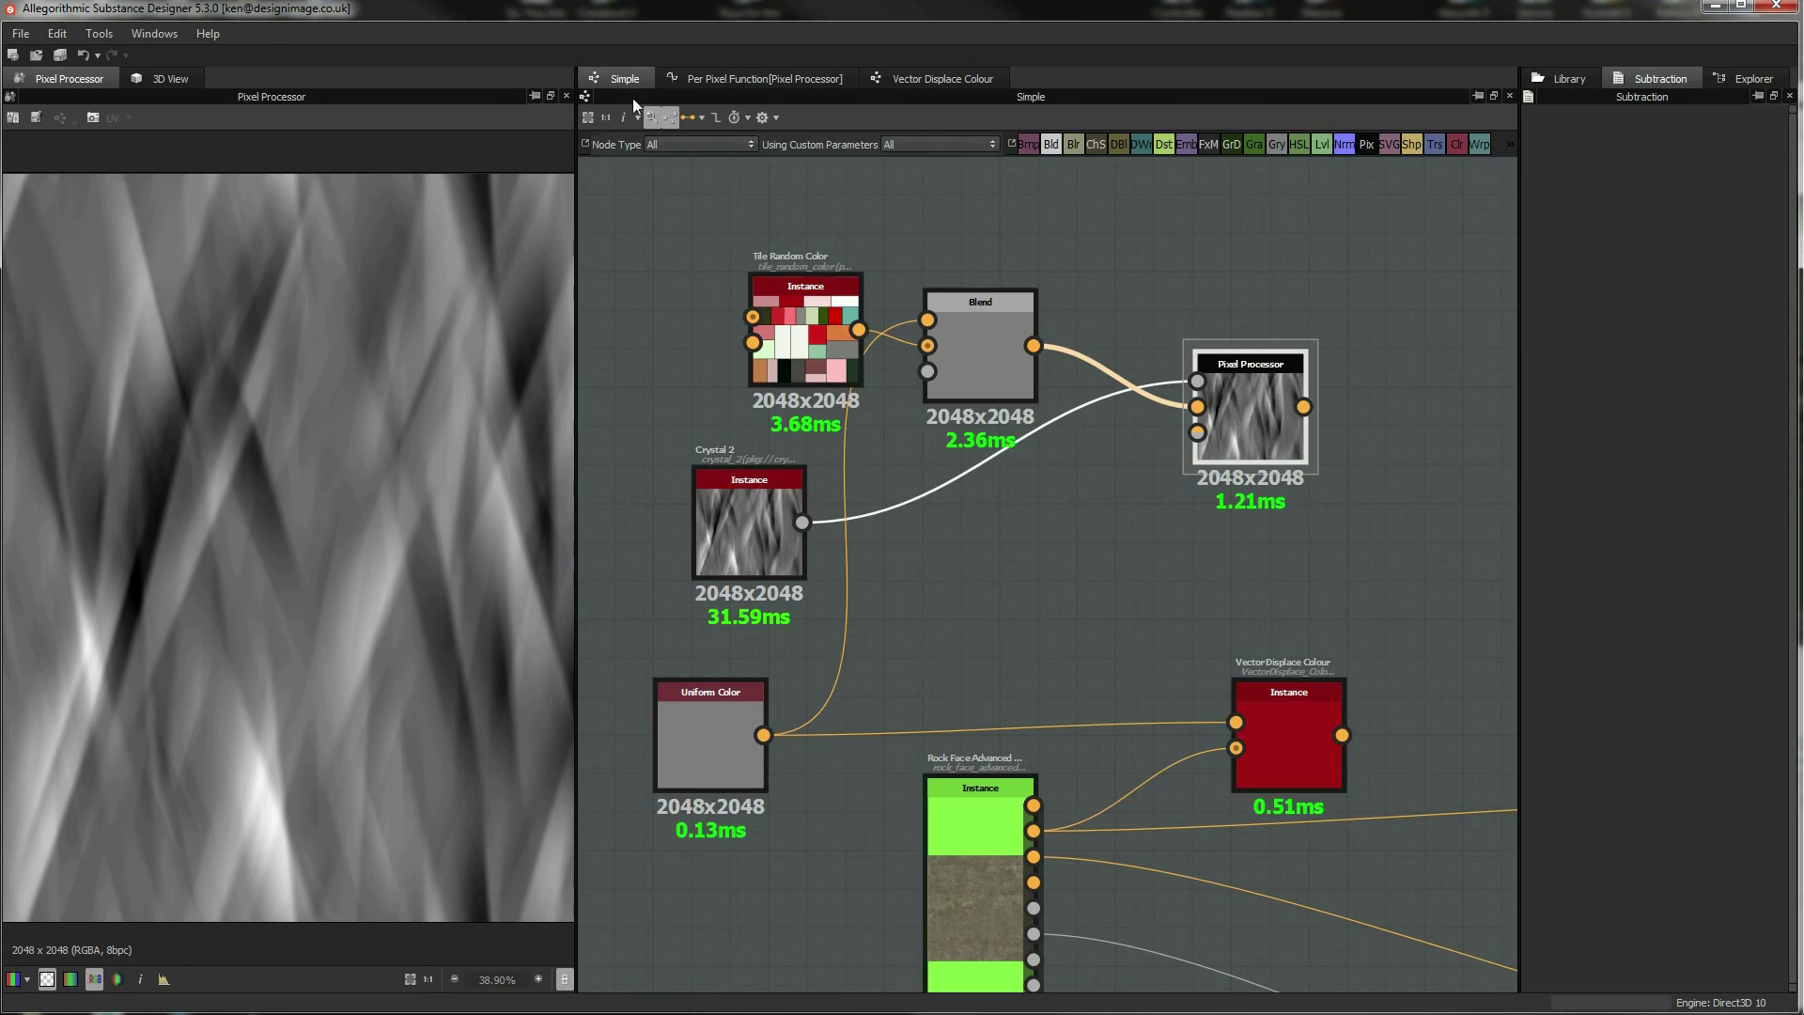
left_click(960, 340)
left_click_drag(827, 321, 793, 283)
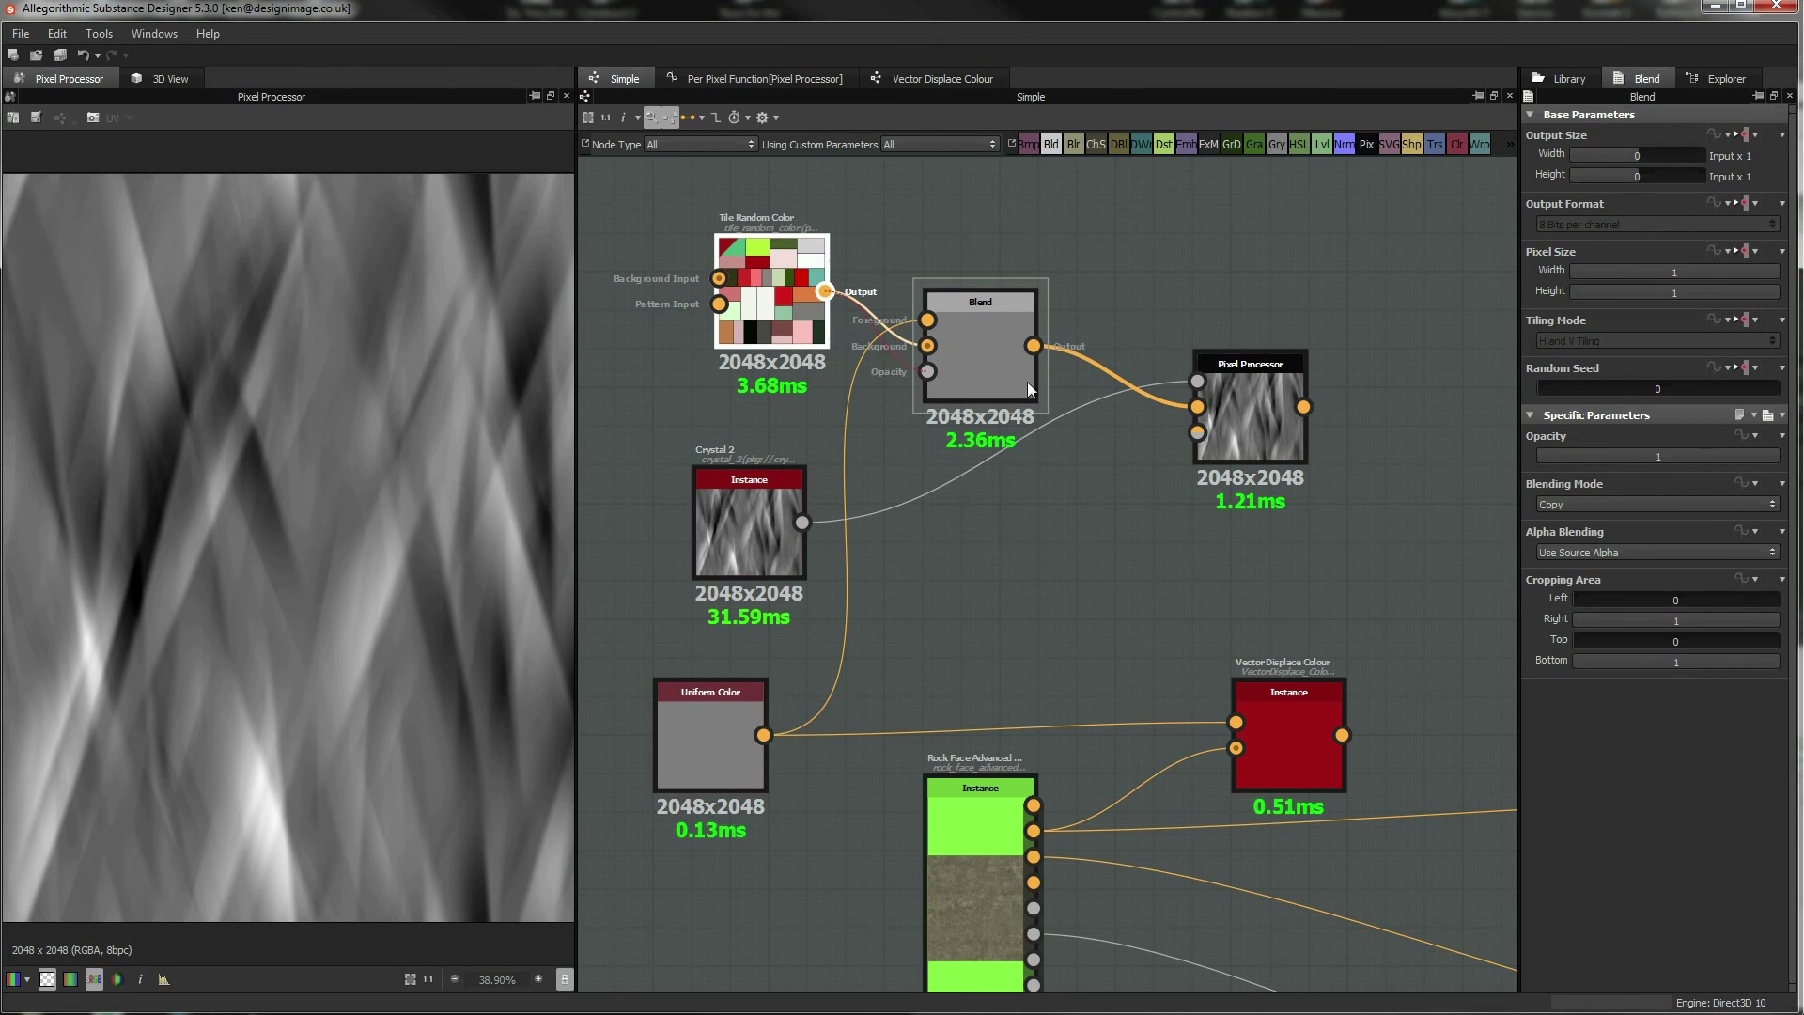
left_click_drag(968, 359, 1096, 526)
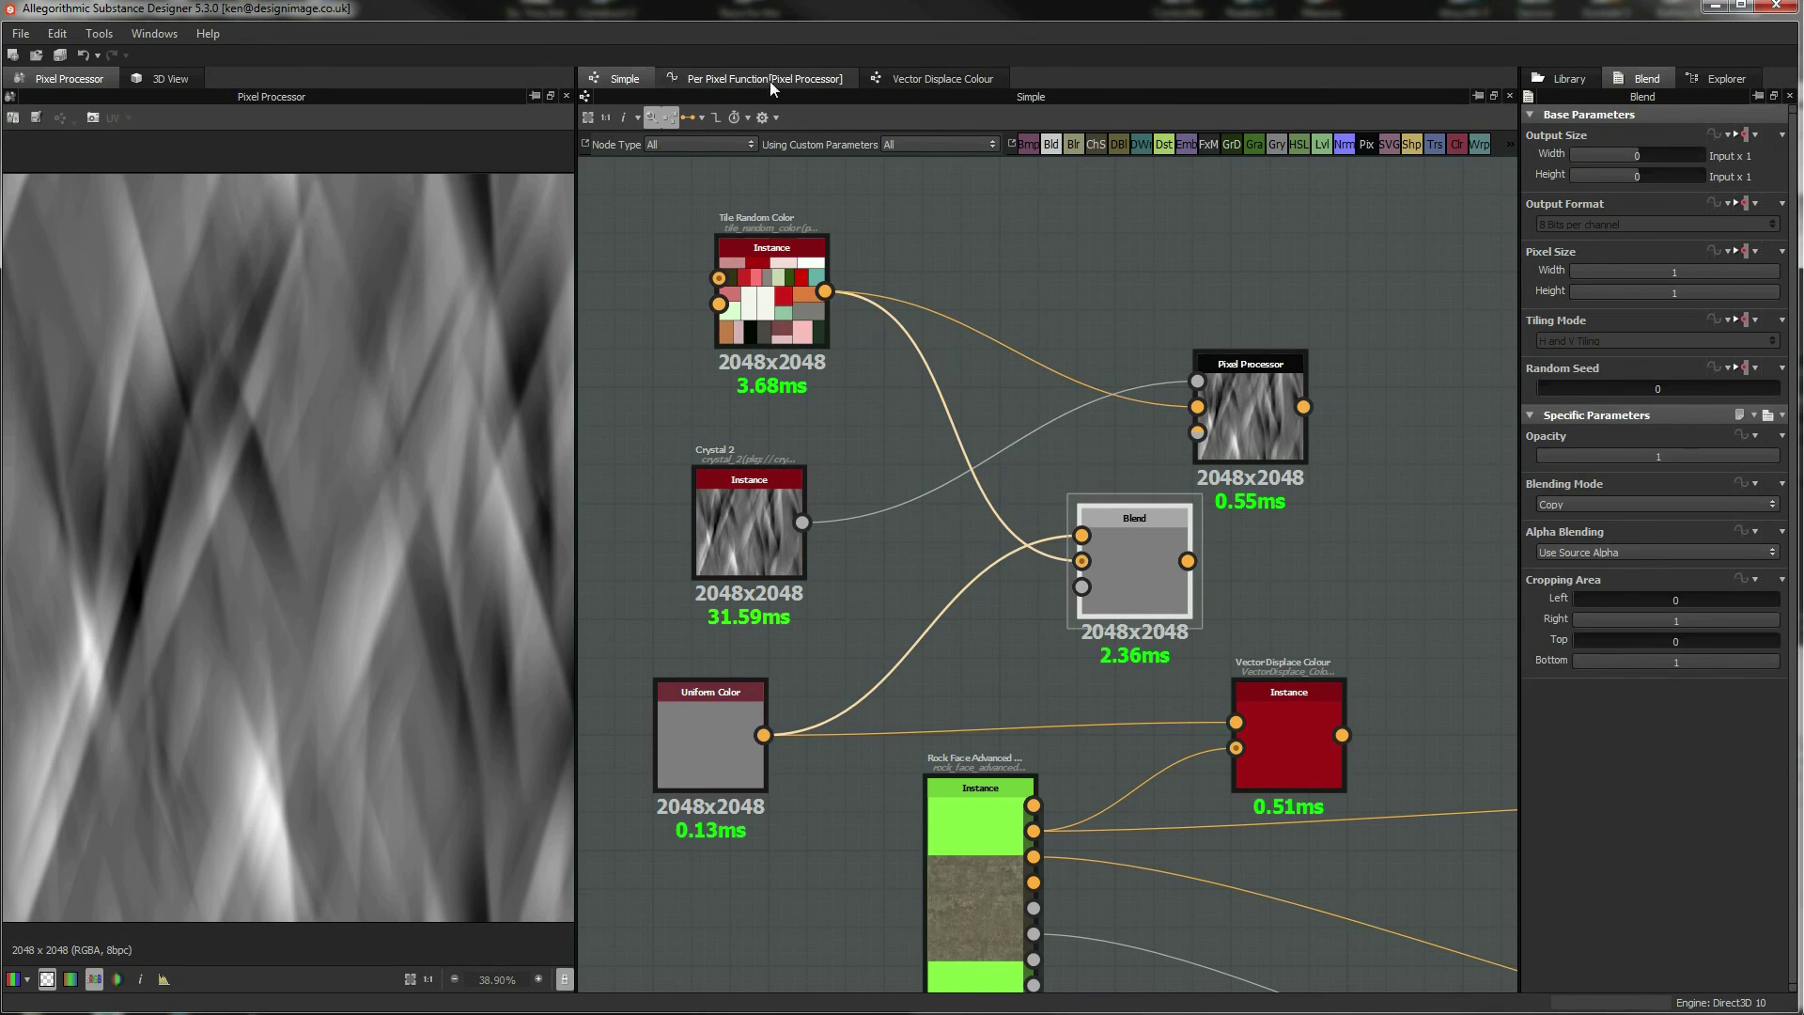
In the per-pixel function, connect the Float constant to the Scalar Multiplication's scalar input and set its value to 0.004.
left_click(765, 79)
left_click_drag(1165, 622, 1141, 585)
left_click_drag(1099, 216, 1243, 663)
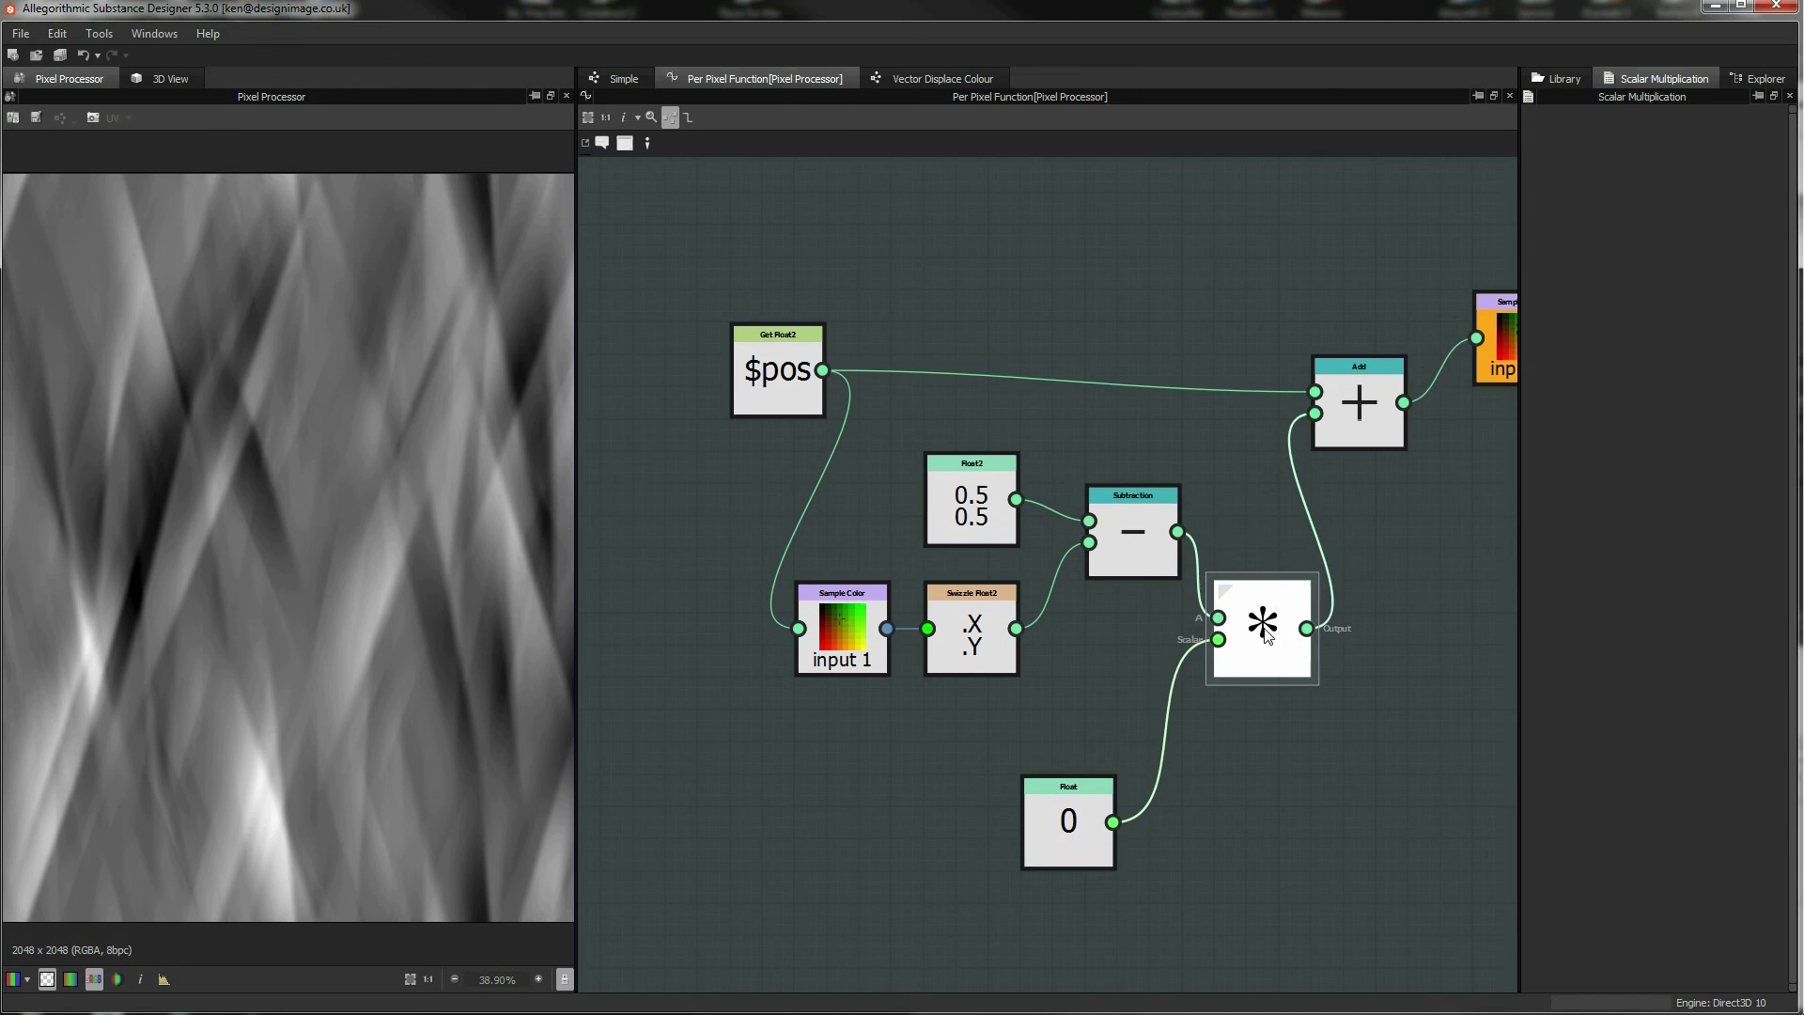
left_click(1065, 814)
mouse_move(1659, 150)
left_mouse_down()
mouse_move(1776, 133)
mouse_move(1581, 150)
mouse_move(1660, 147)
left_mouse_up()
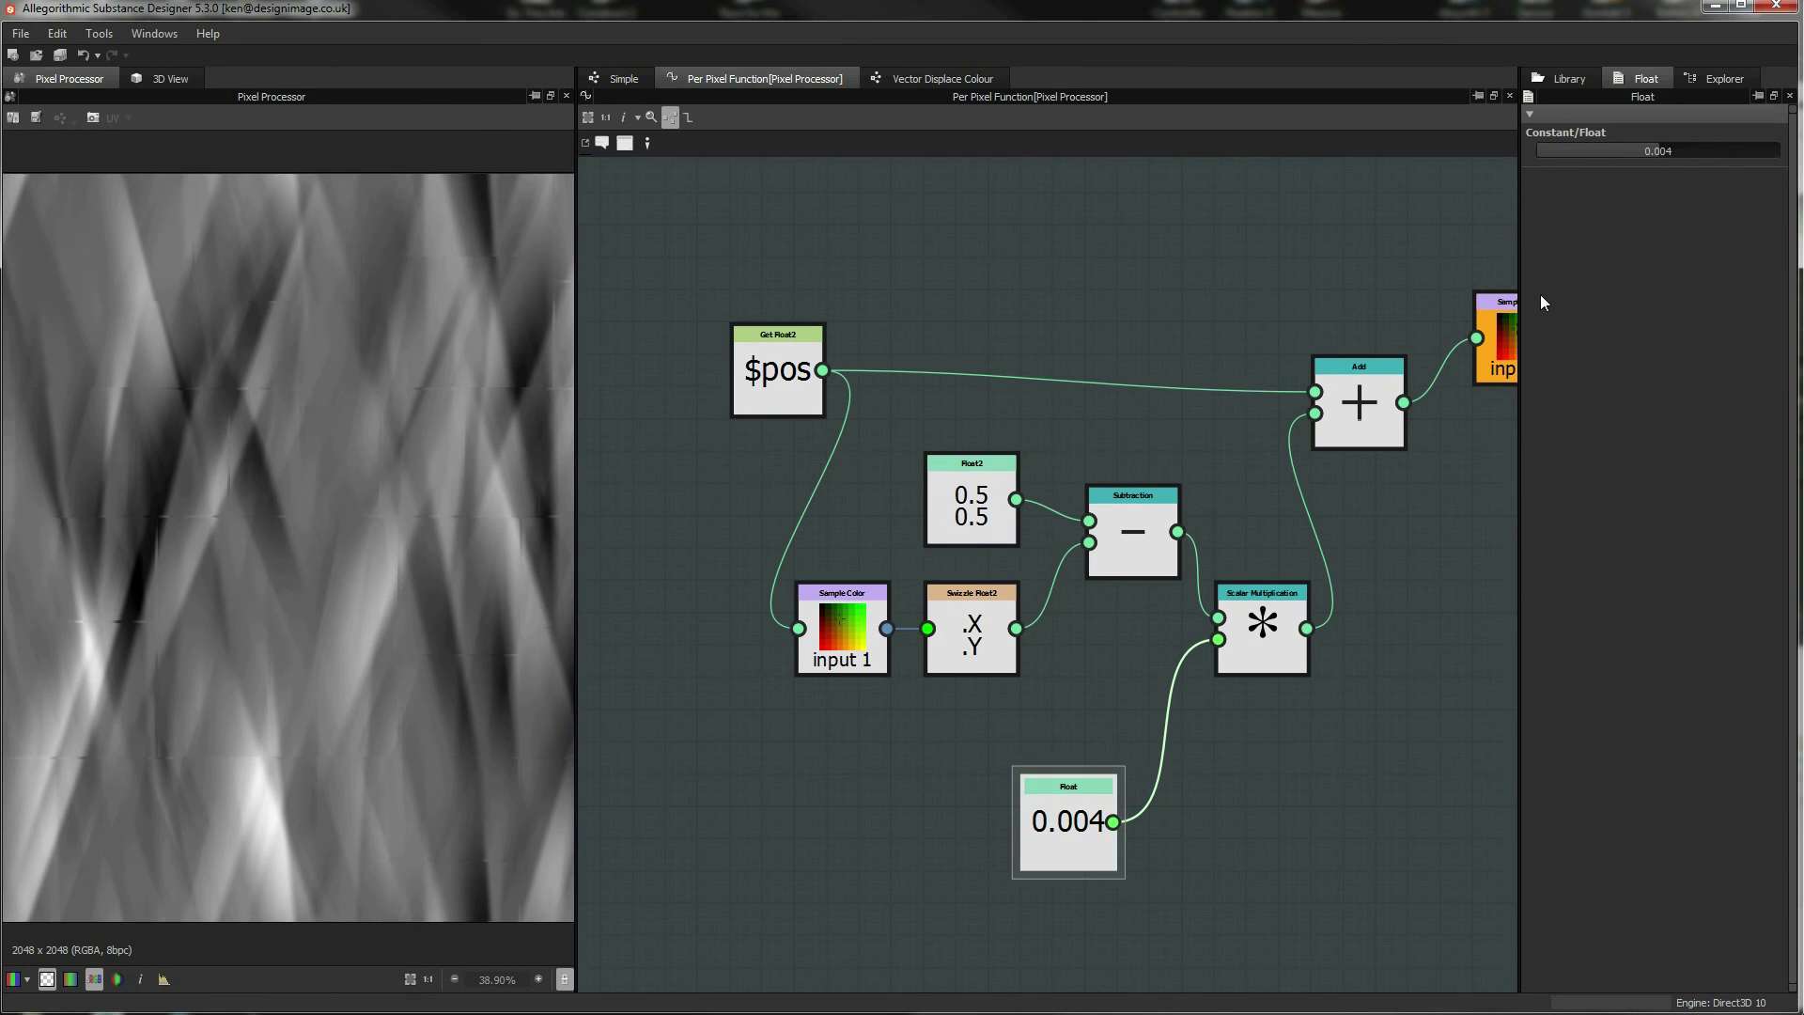
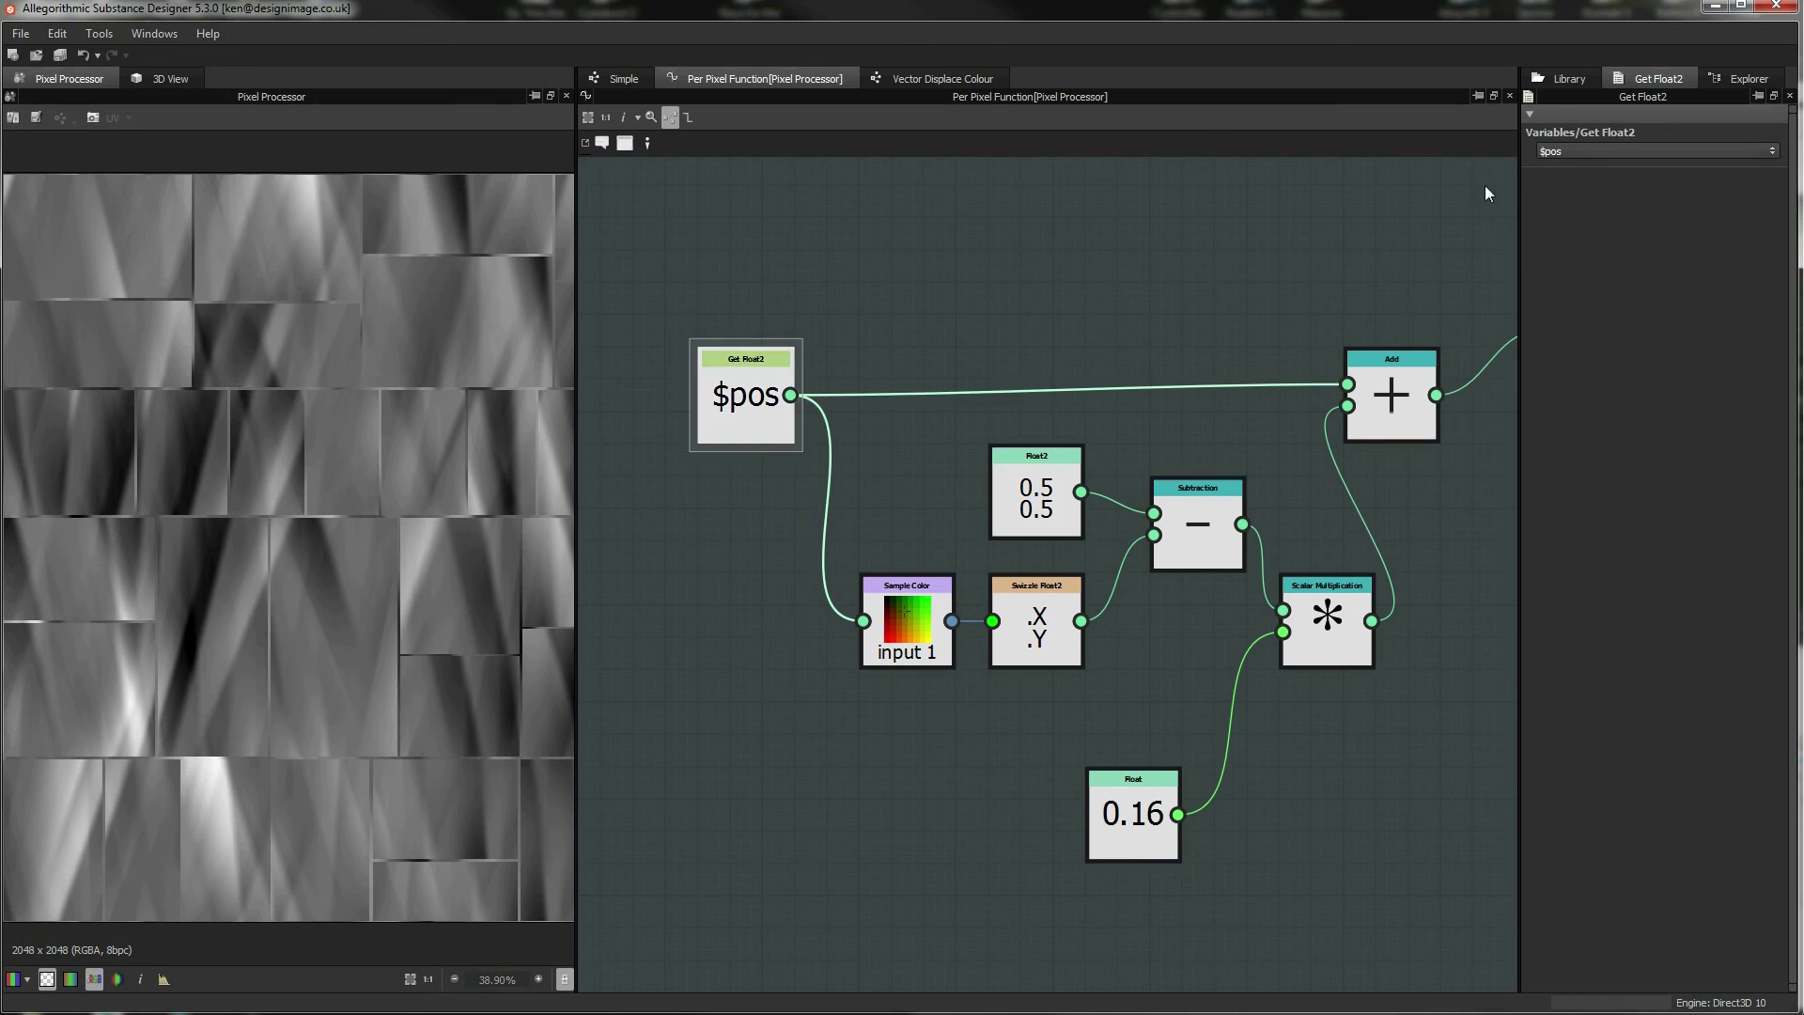
Duplicate the Scalar Multiplication node and place the copy above the link from $pos to Add.
left_click(1335, 637)
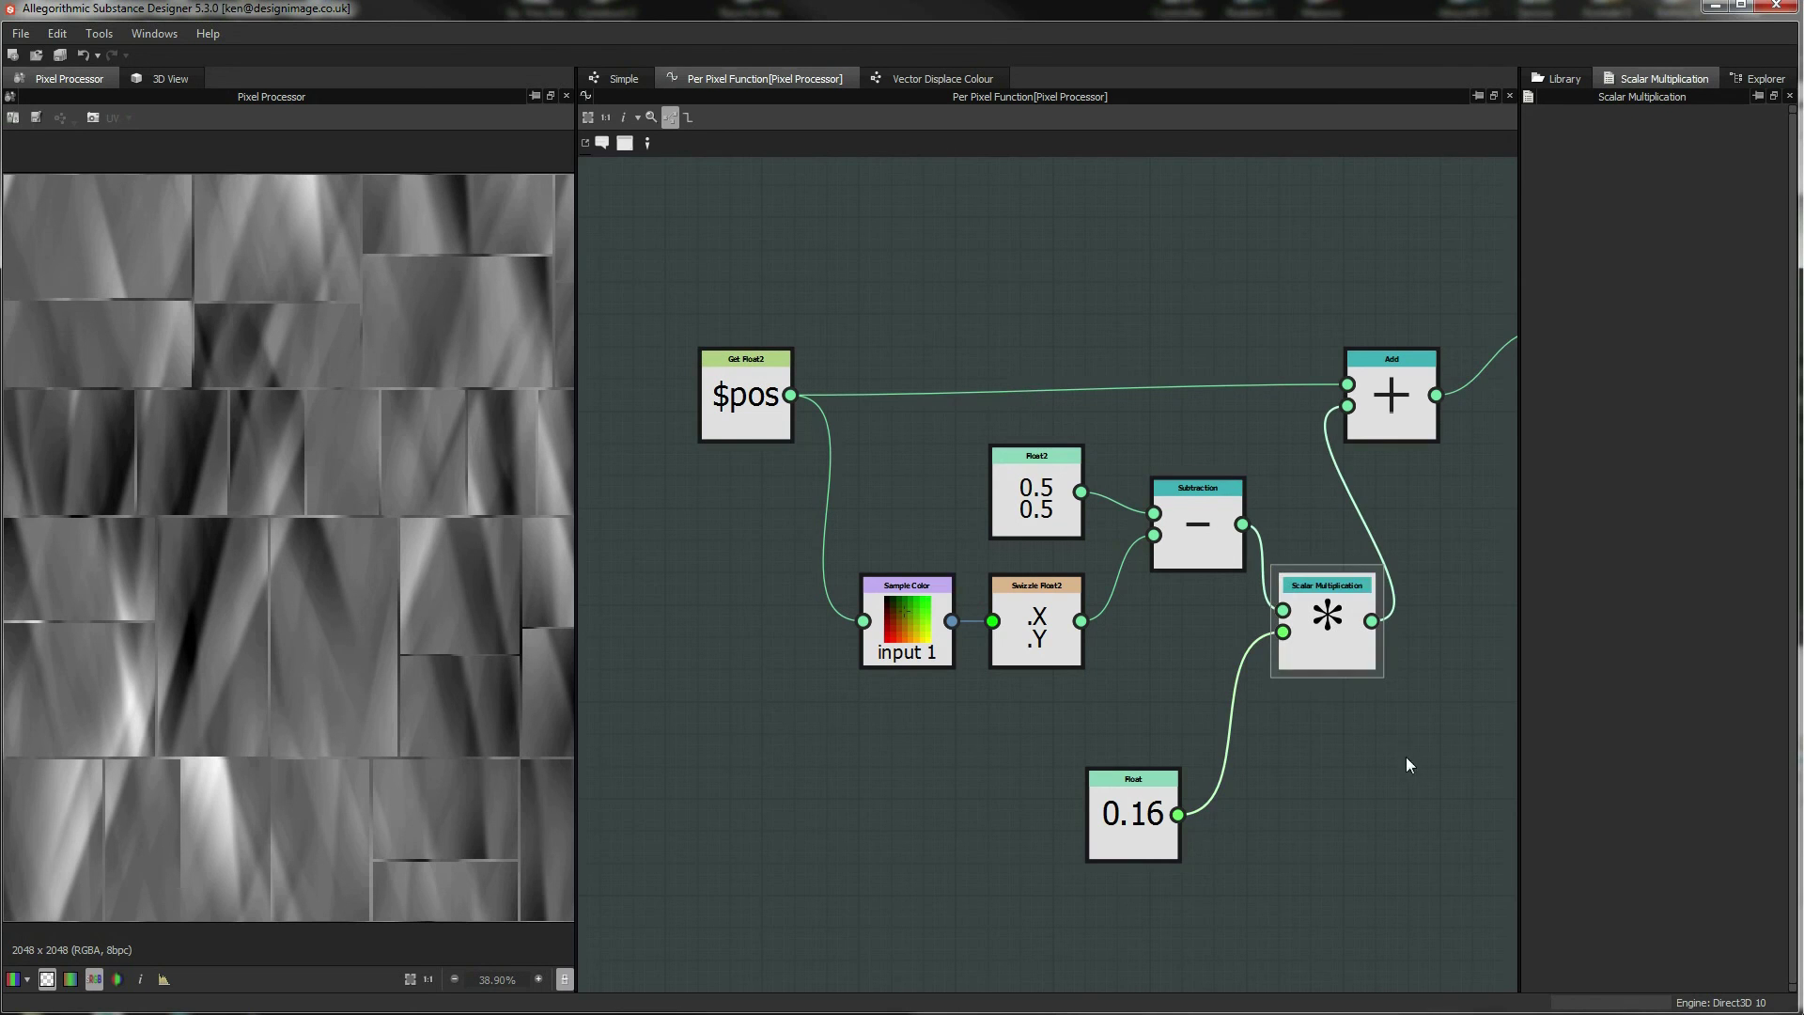
key("ctrl+d")
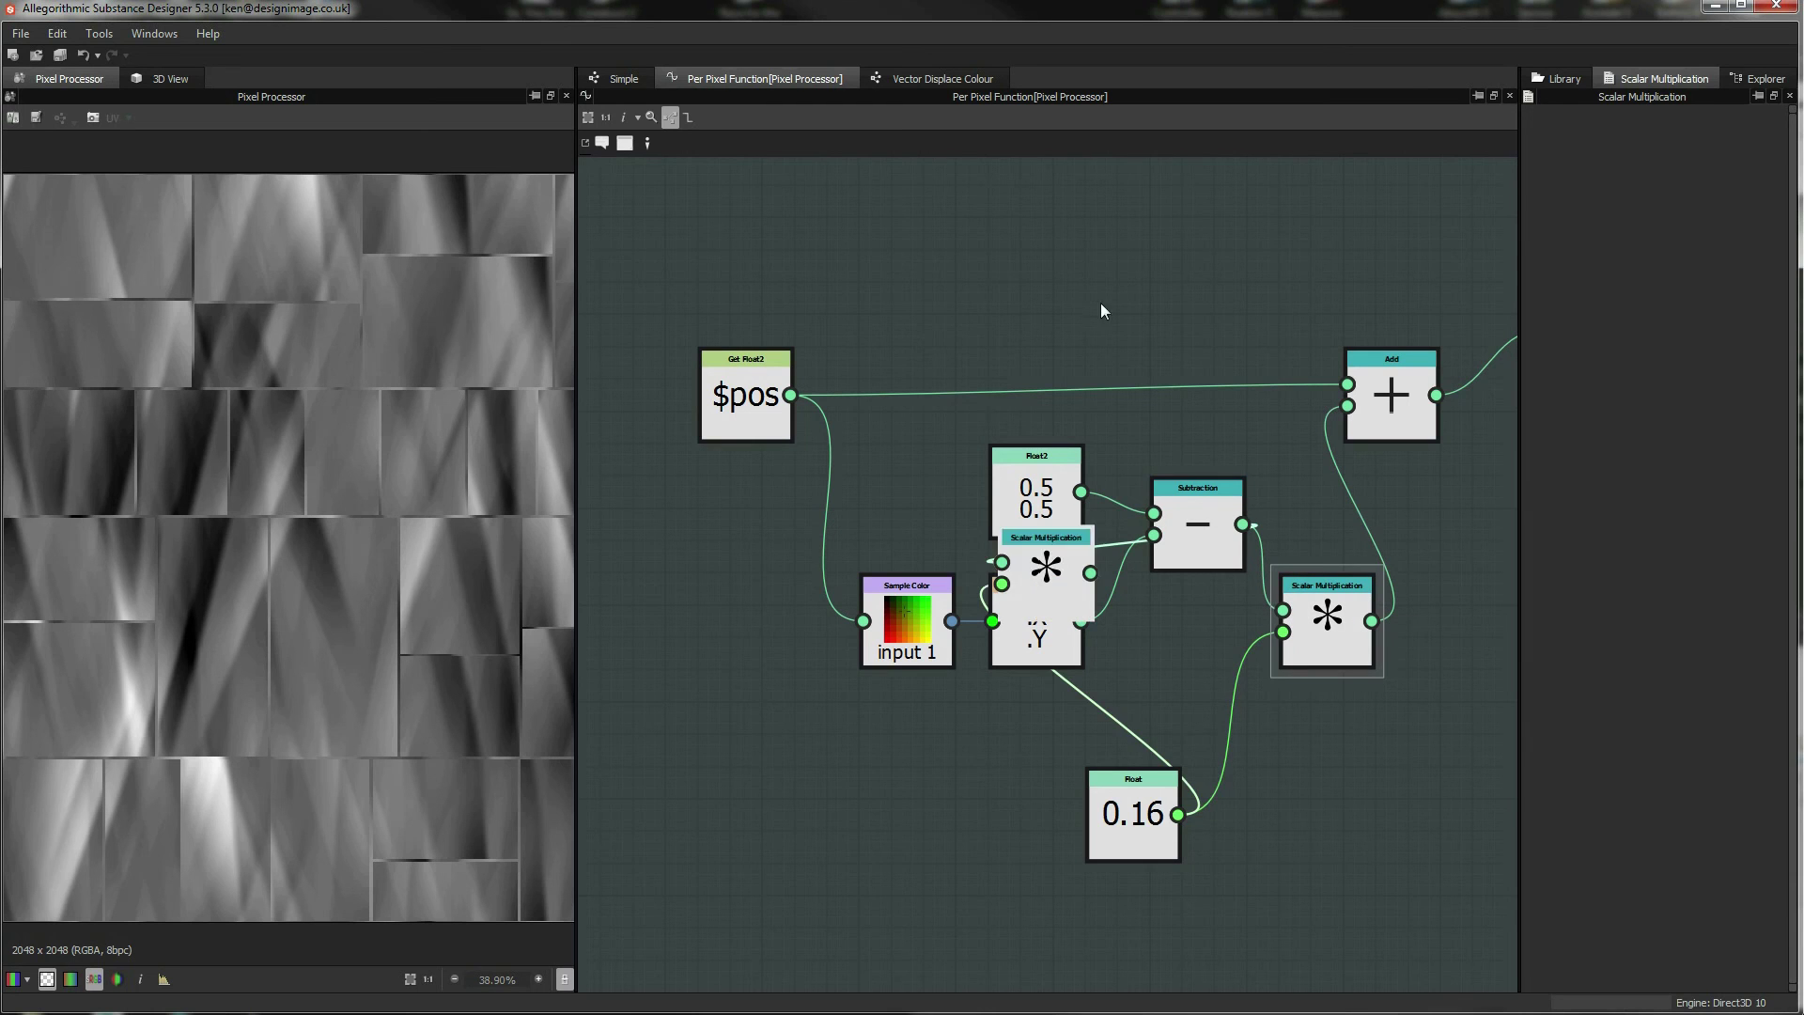
left_click_drag(1043, 554, 1134, 249)
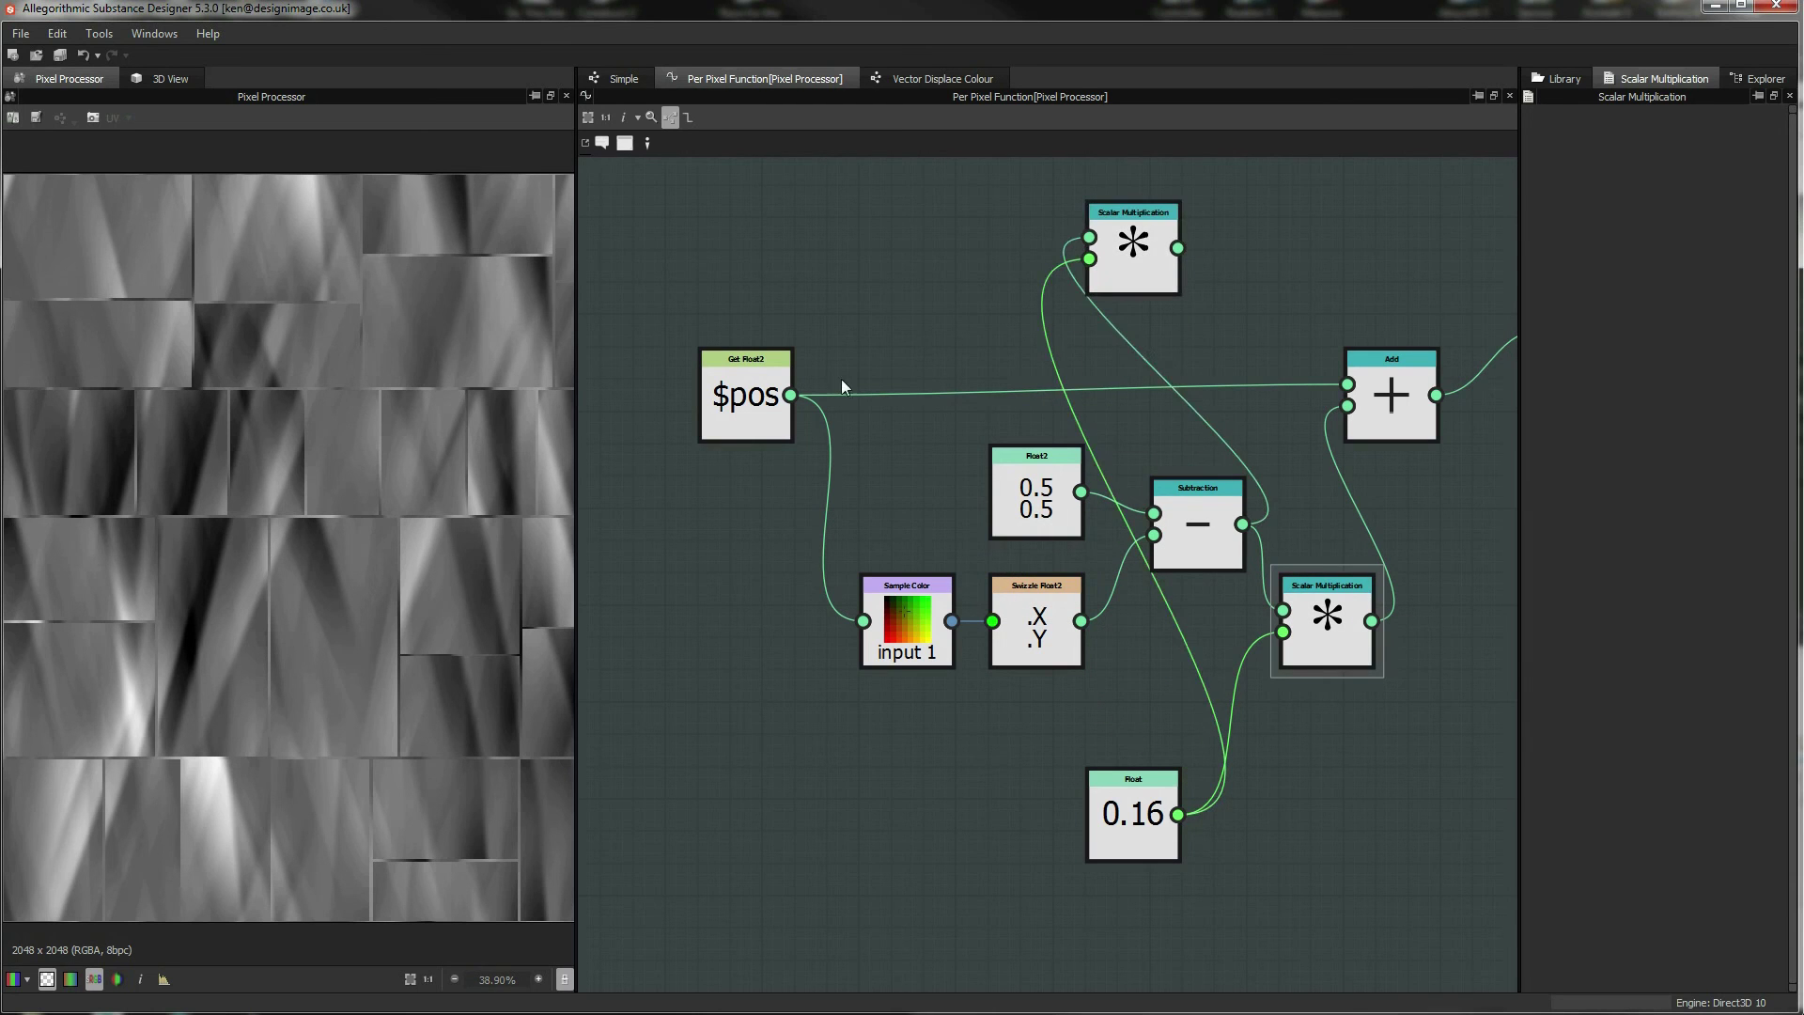
Route $pos through the duplicated Scalar Multiplication into the Add node's first input, and place the copy closer to Add.
left_click_drag(801, 397, 977, 321)
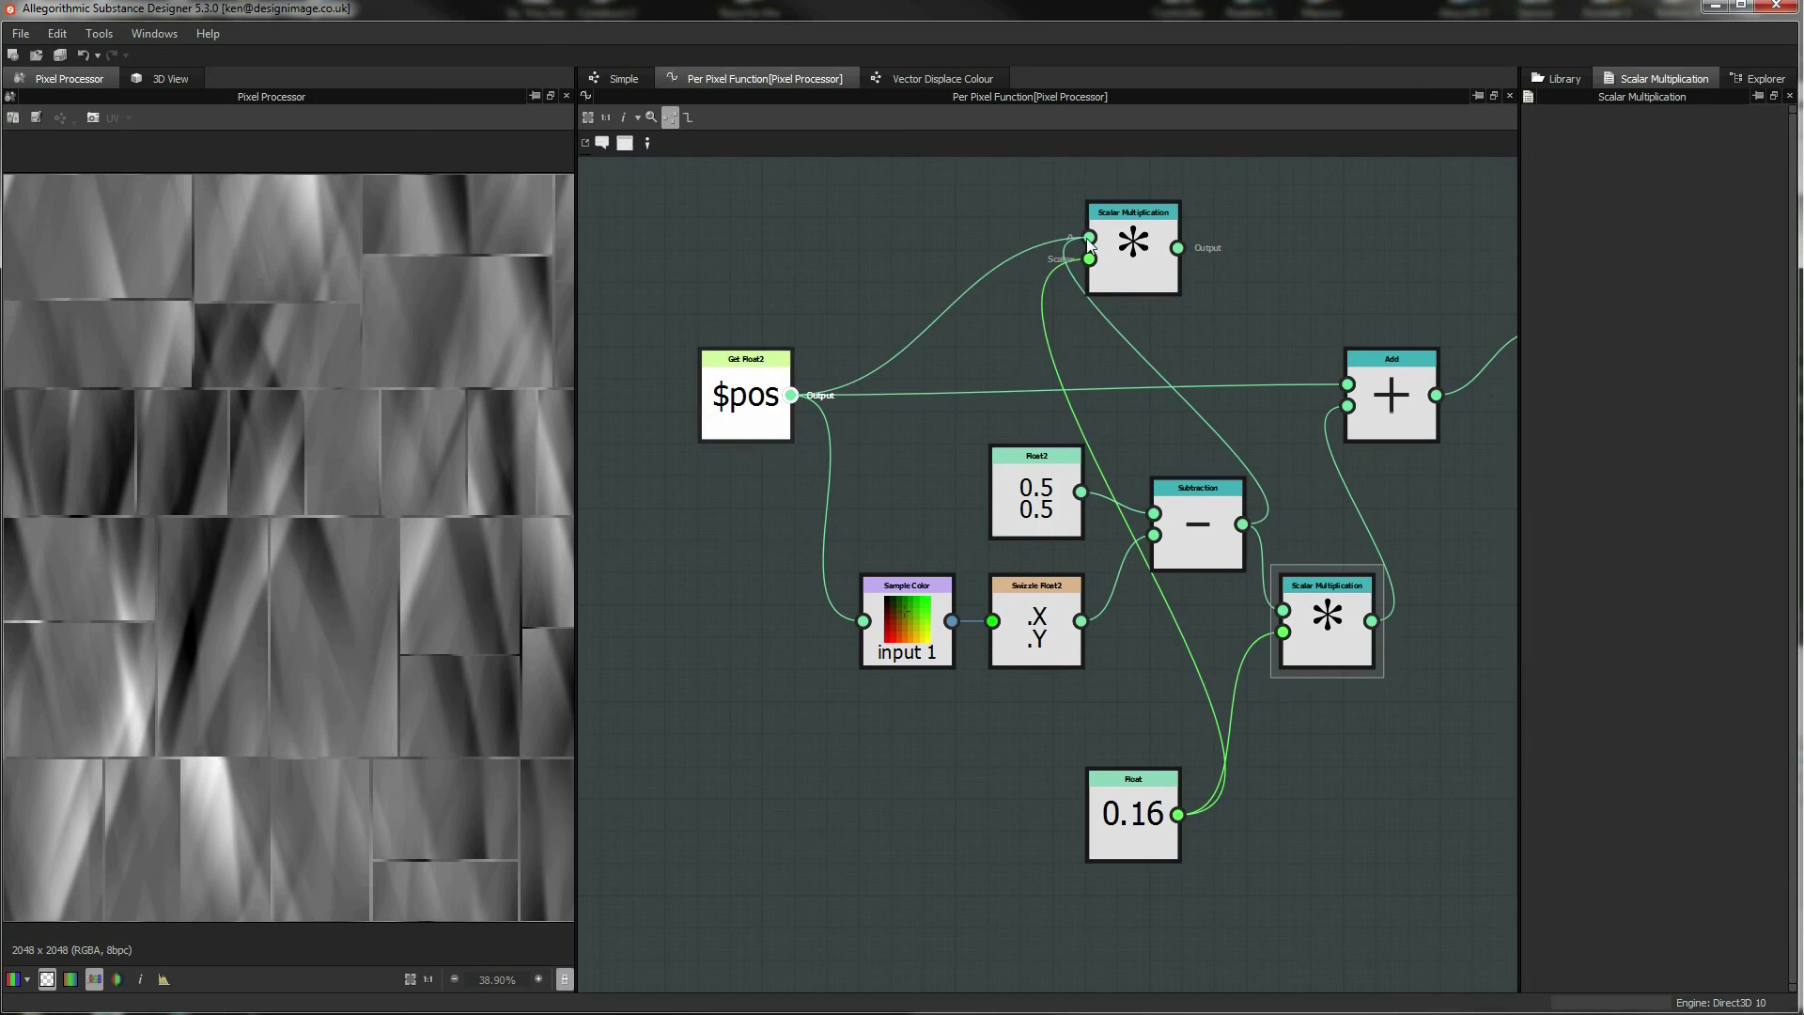
left_click_drag(1090, 242, 1091, 240)
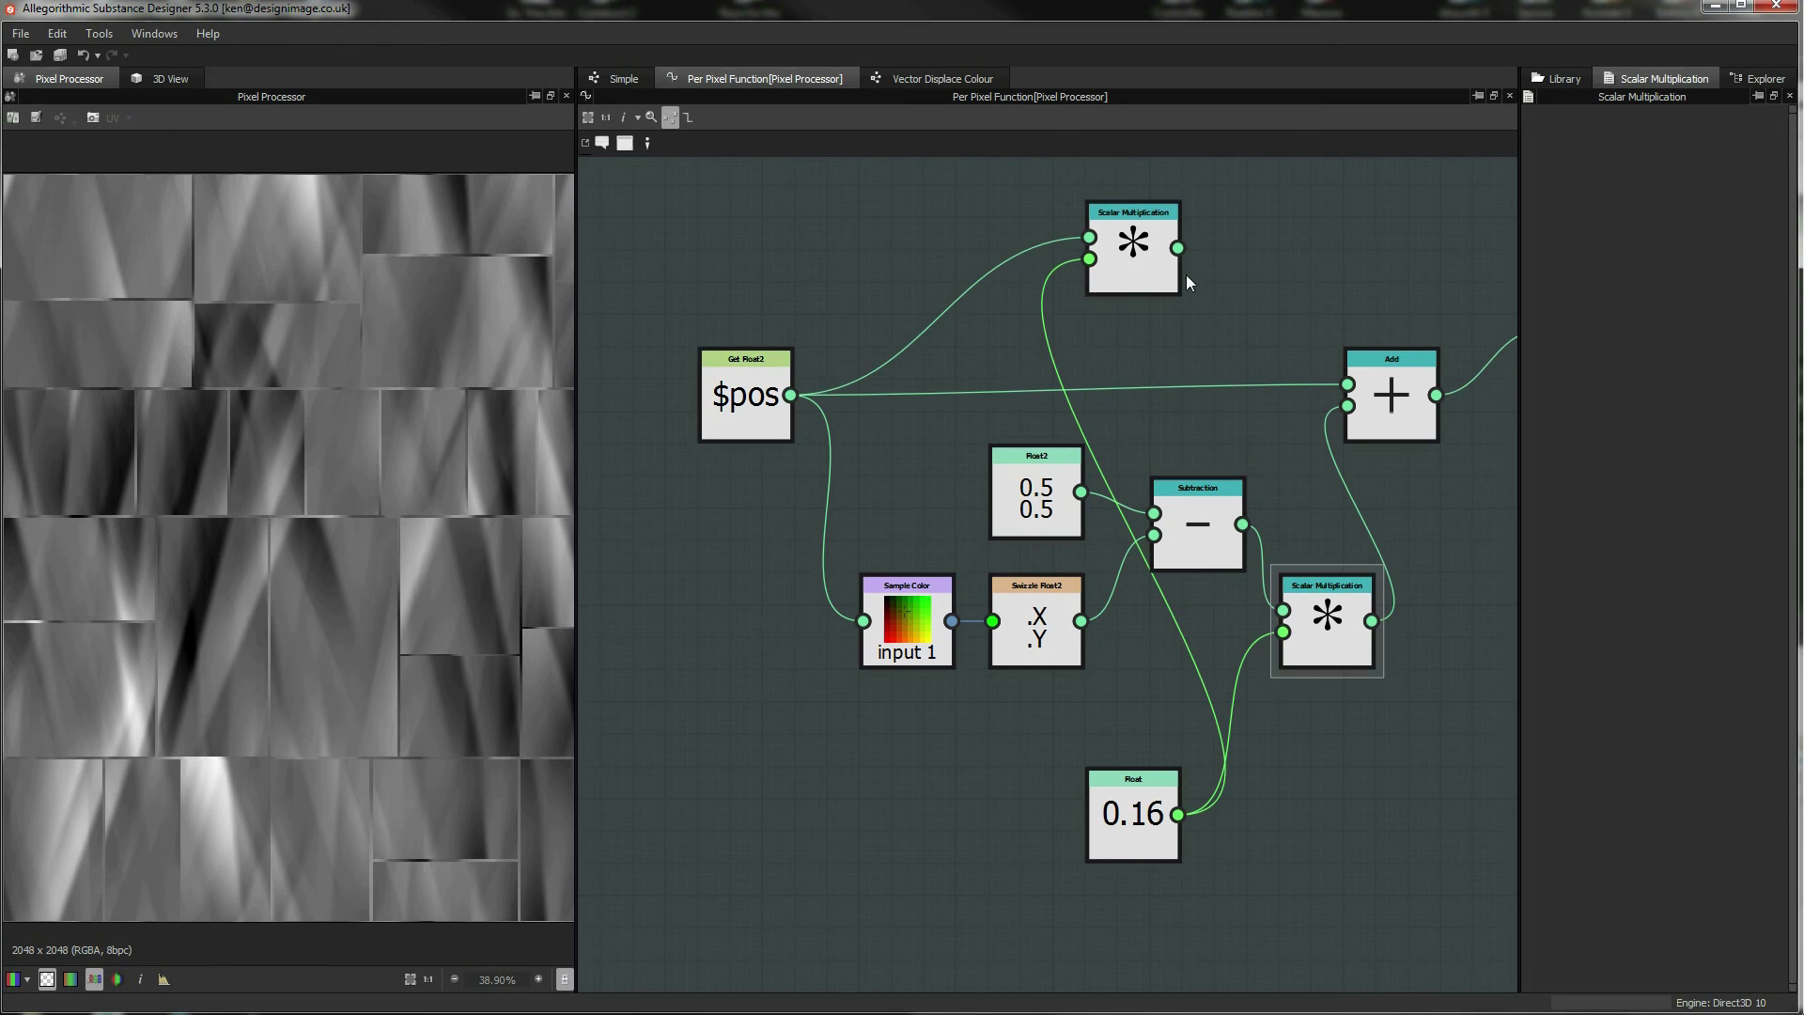
left_click_drag(1354, 395, 1353, 394)
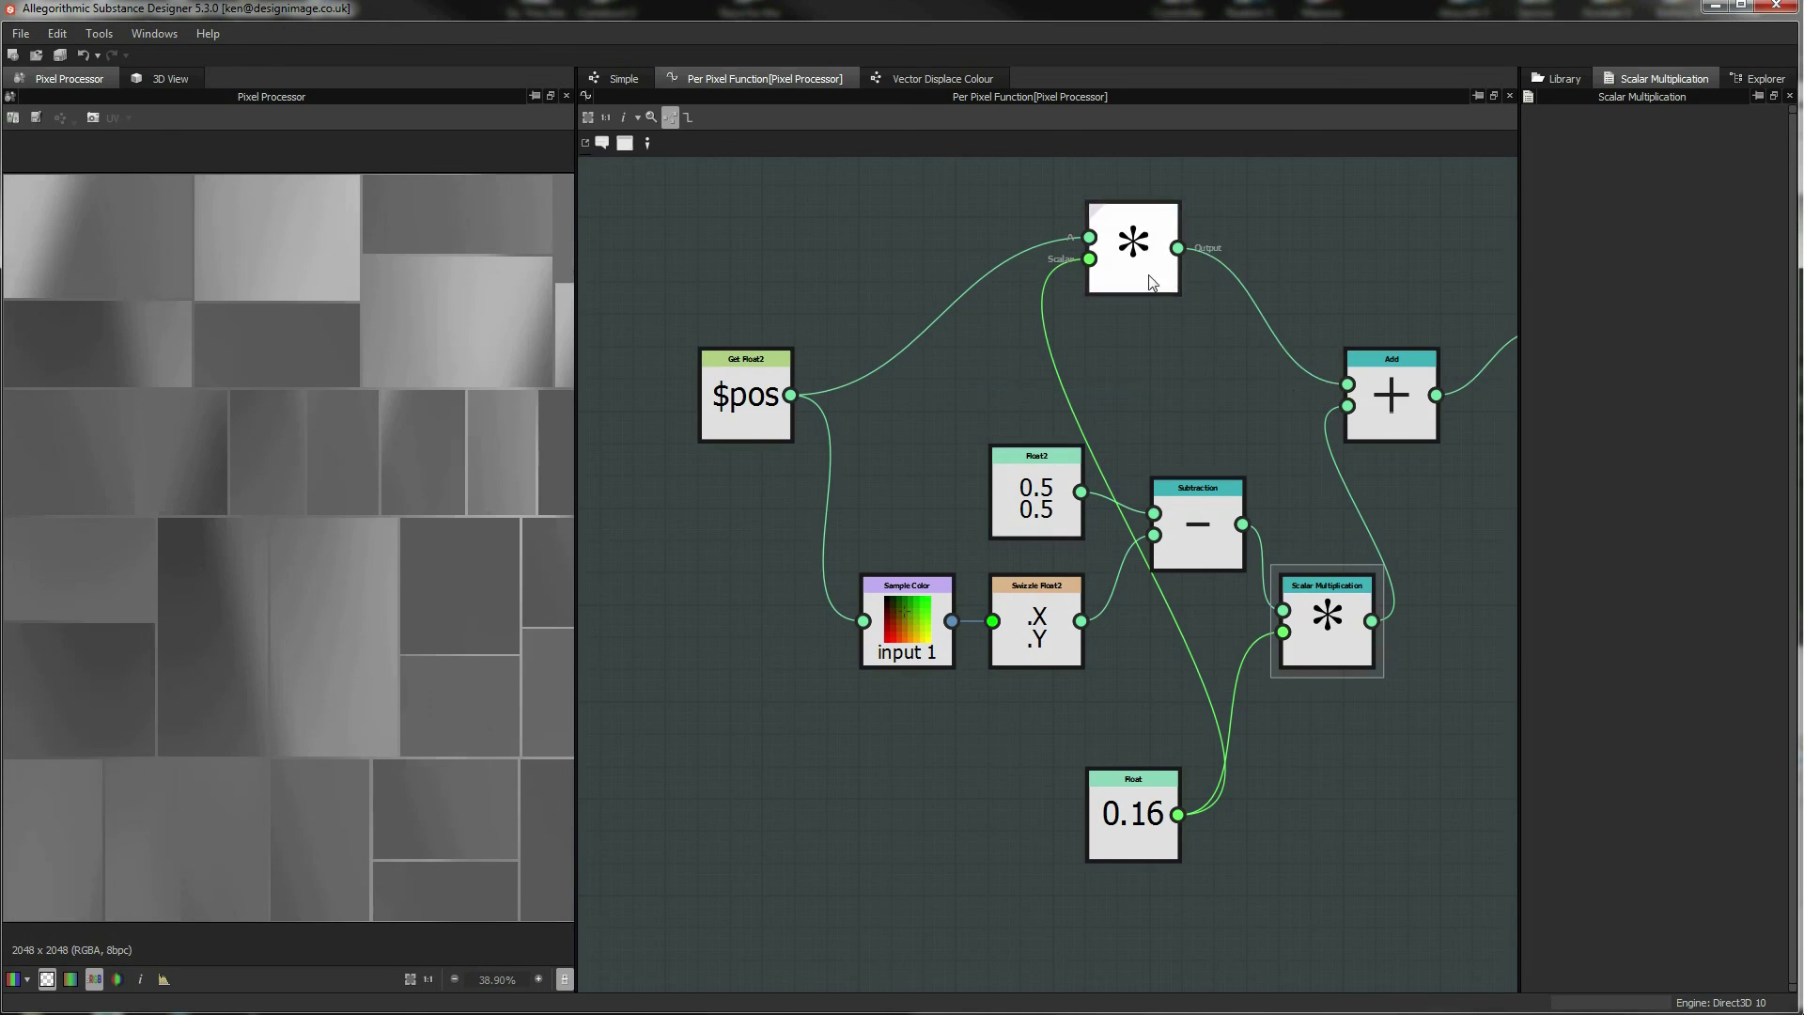
left_click_drag(1145, 278, 1209, 359)
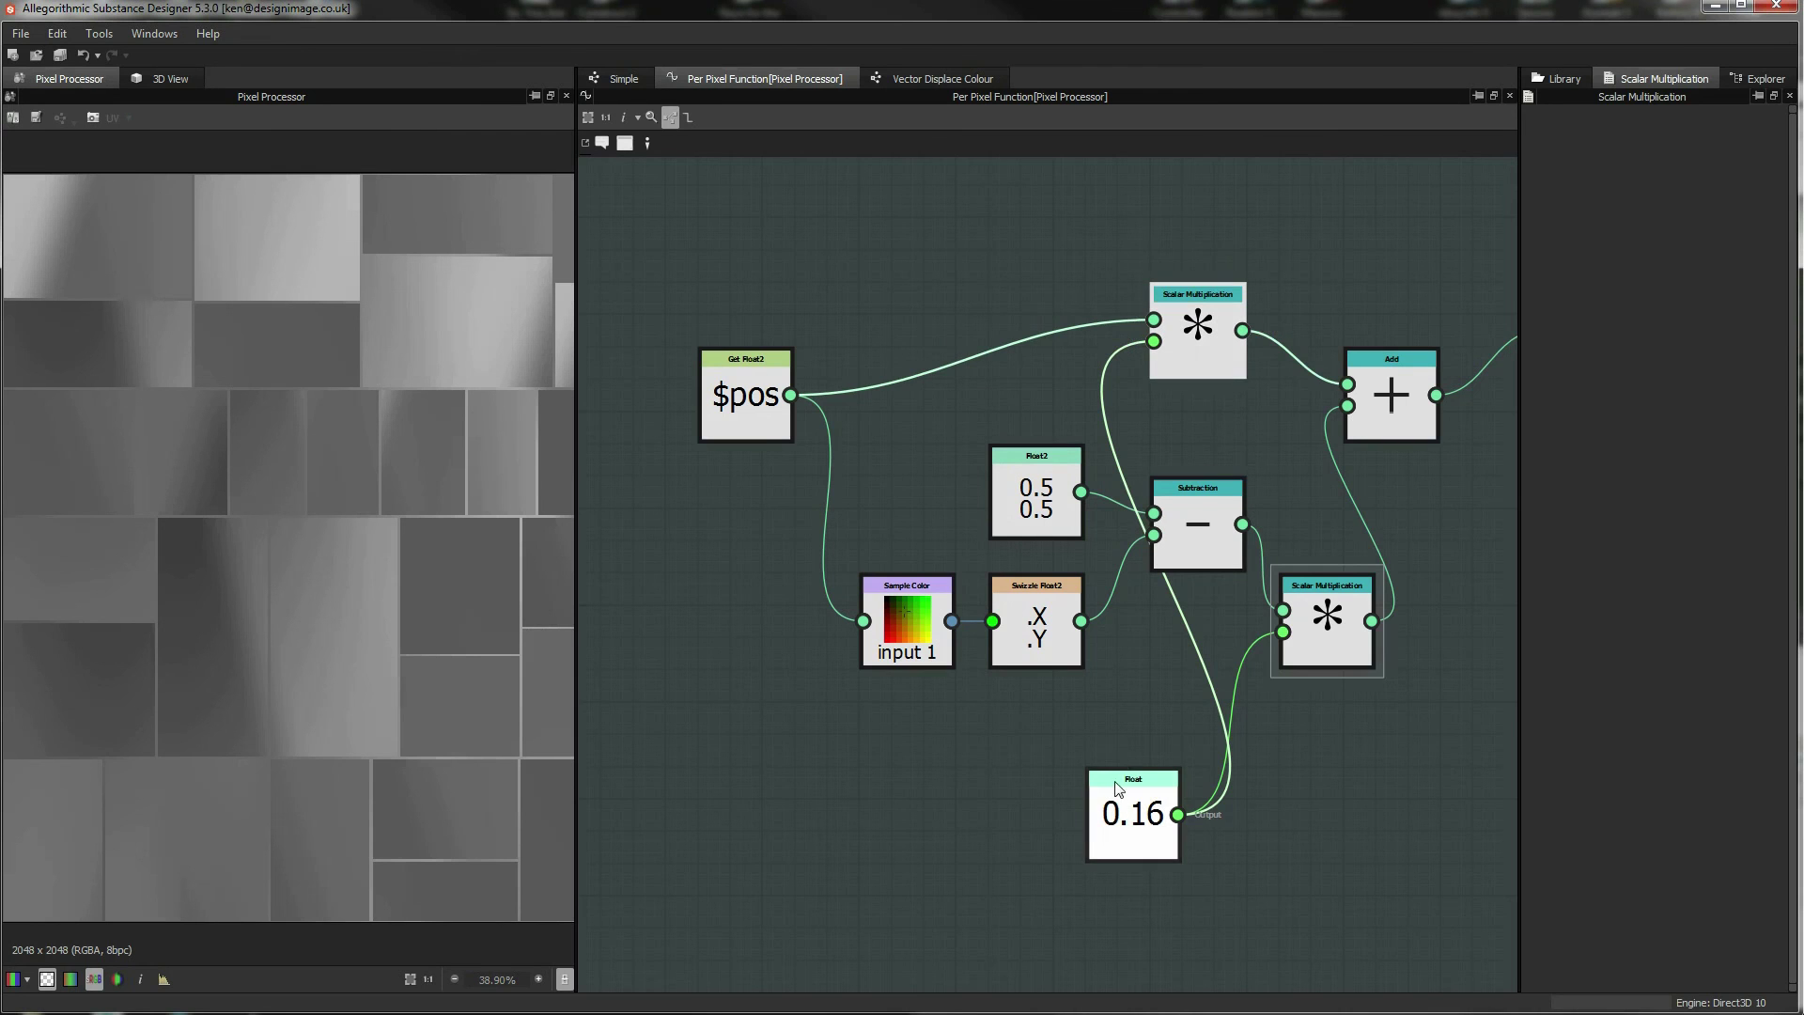
Duplicate the 0.16 Float constant above $pos, connect the copy to the upper Scalar Multiplication's scalar input, and shift that multiplication node slightly down.
left_click(1133, 810)
key("ctrl+c")
key("ctrl+v")
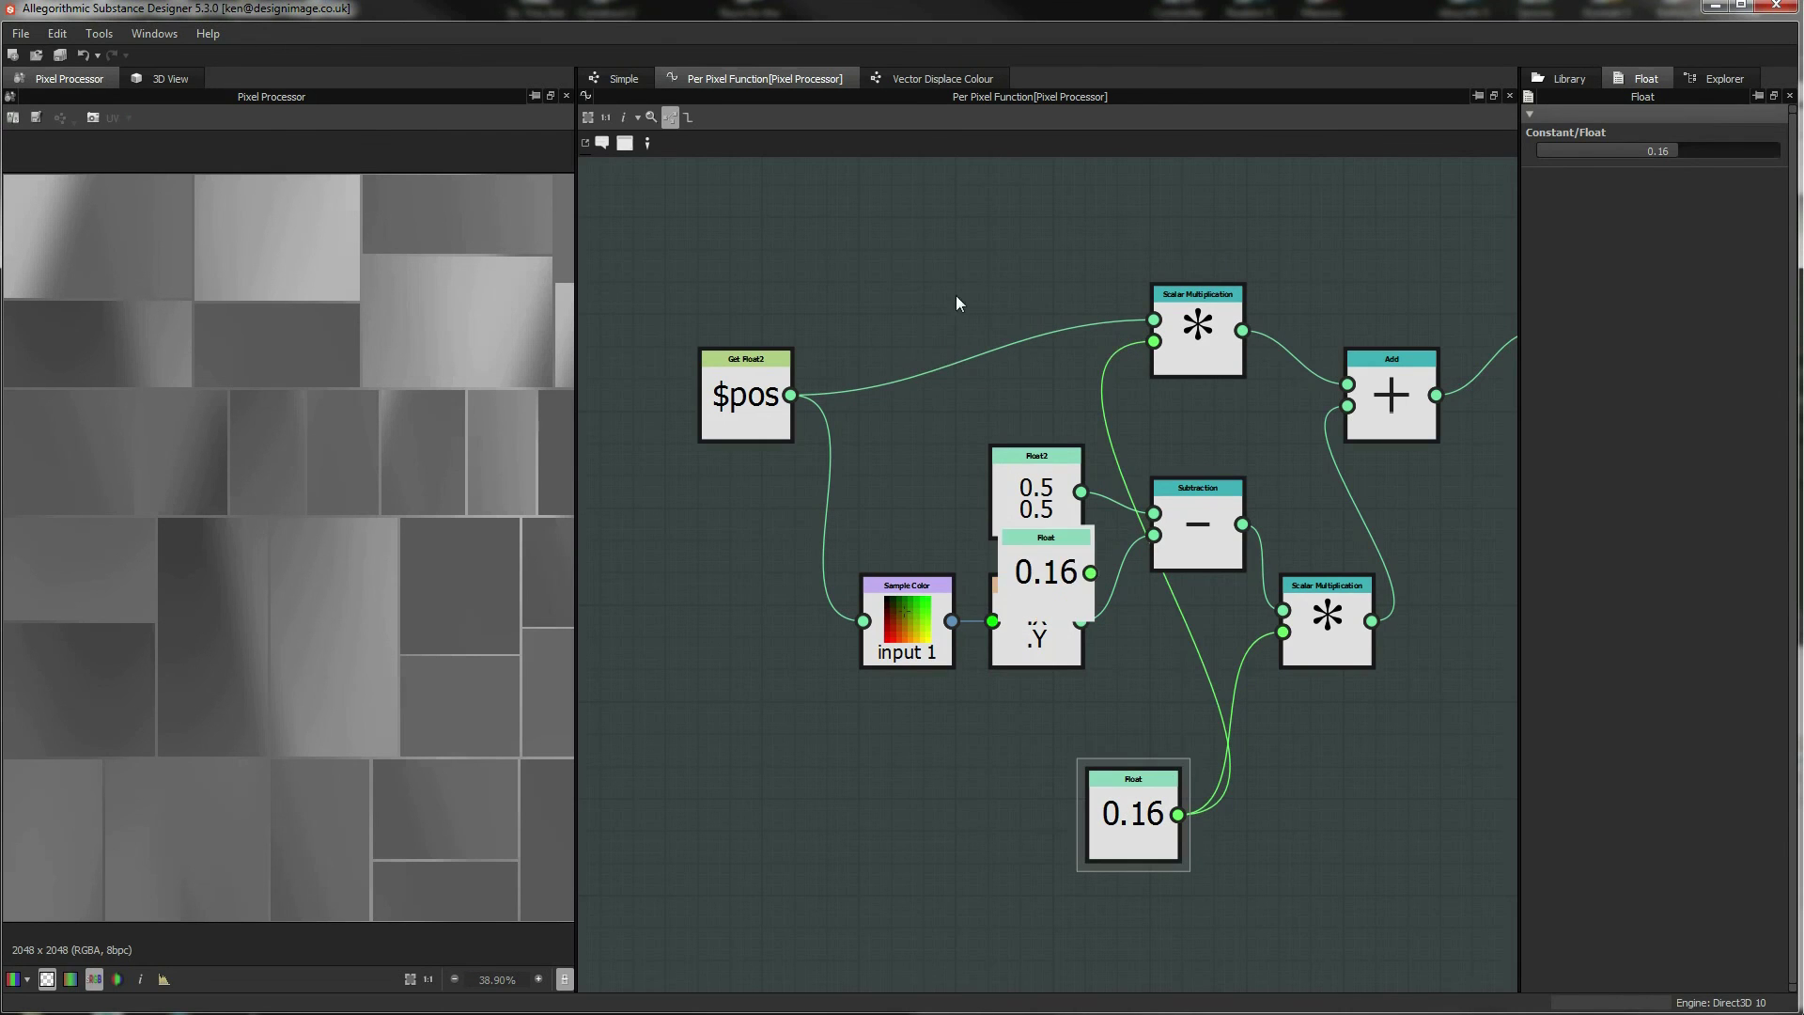
left_click_drag(1154, 350, 1186, 382)
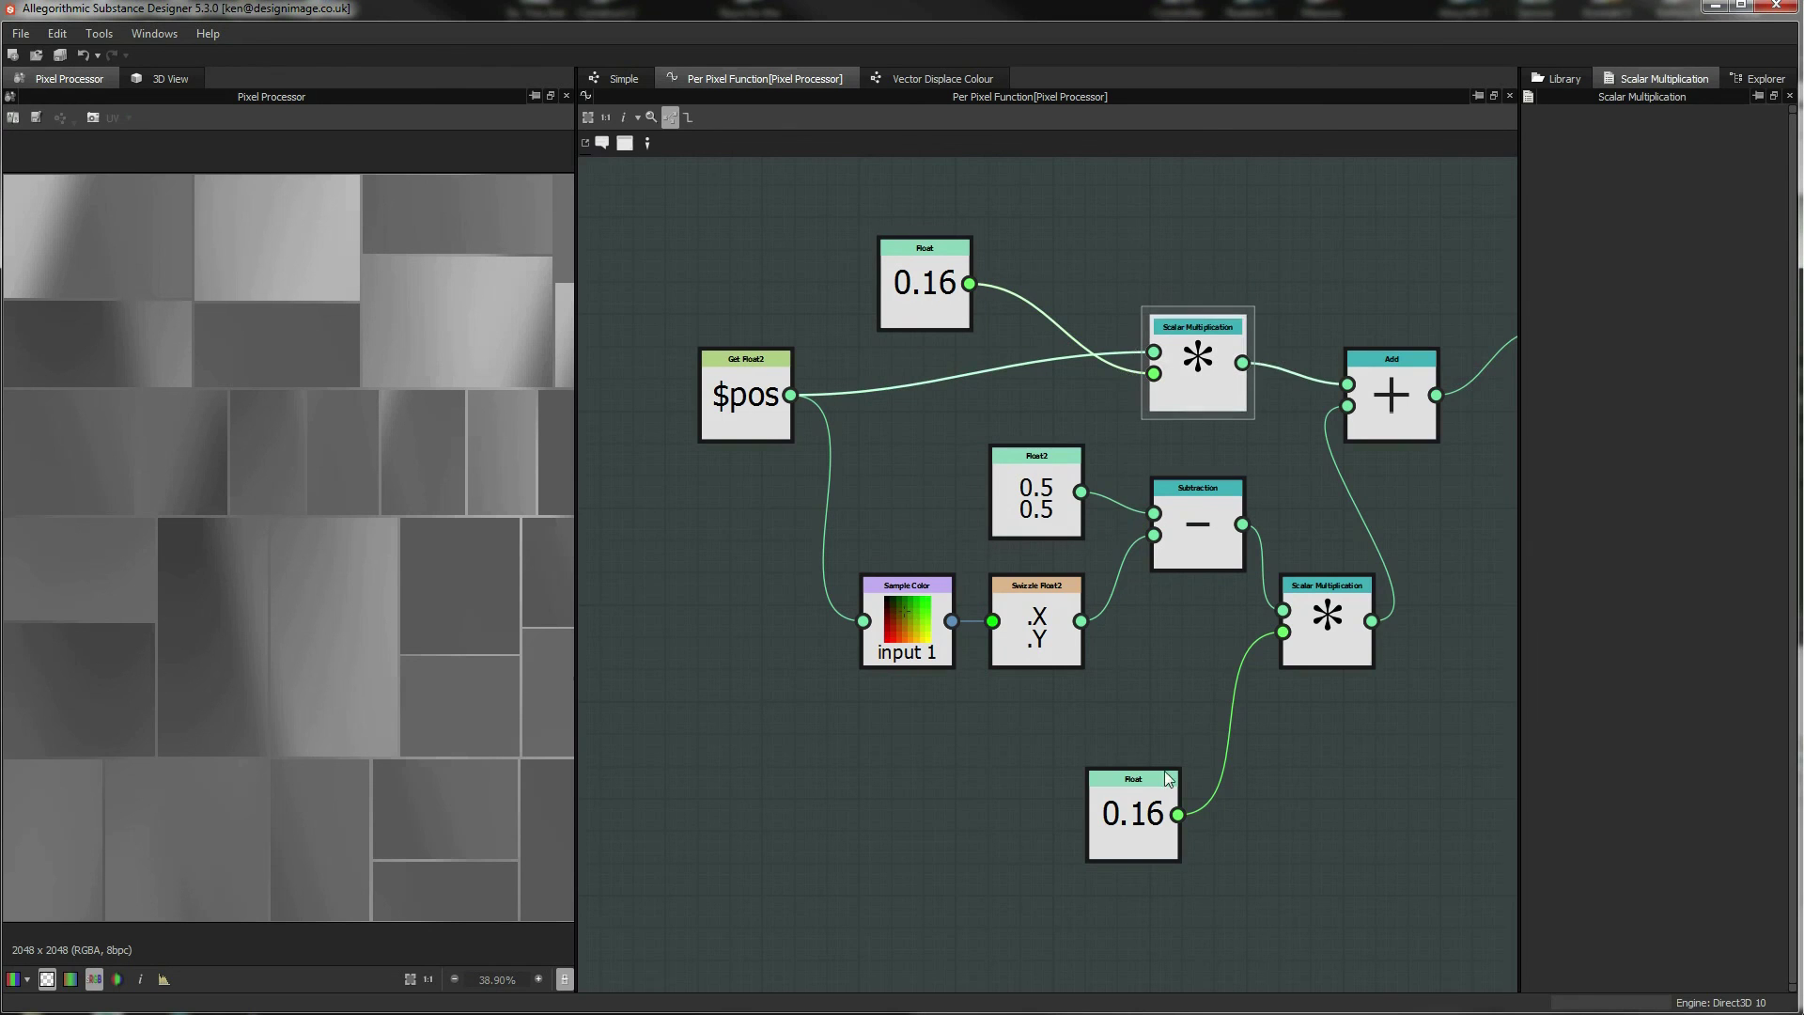
Set the Float constant feeding the lower Scalar Multiplication to 0.
left_click(1143, 818)
left_click_drag(1666, 155, 1654, 151)
double_click(1654, 151)
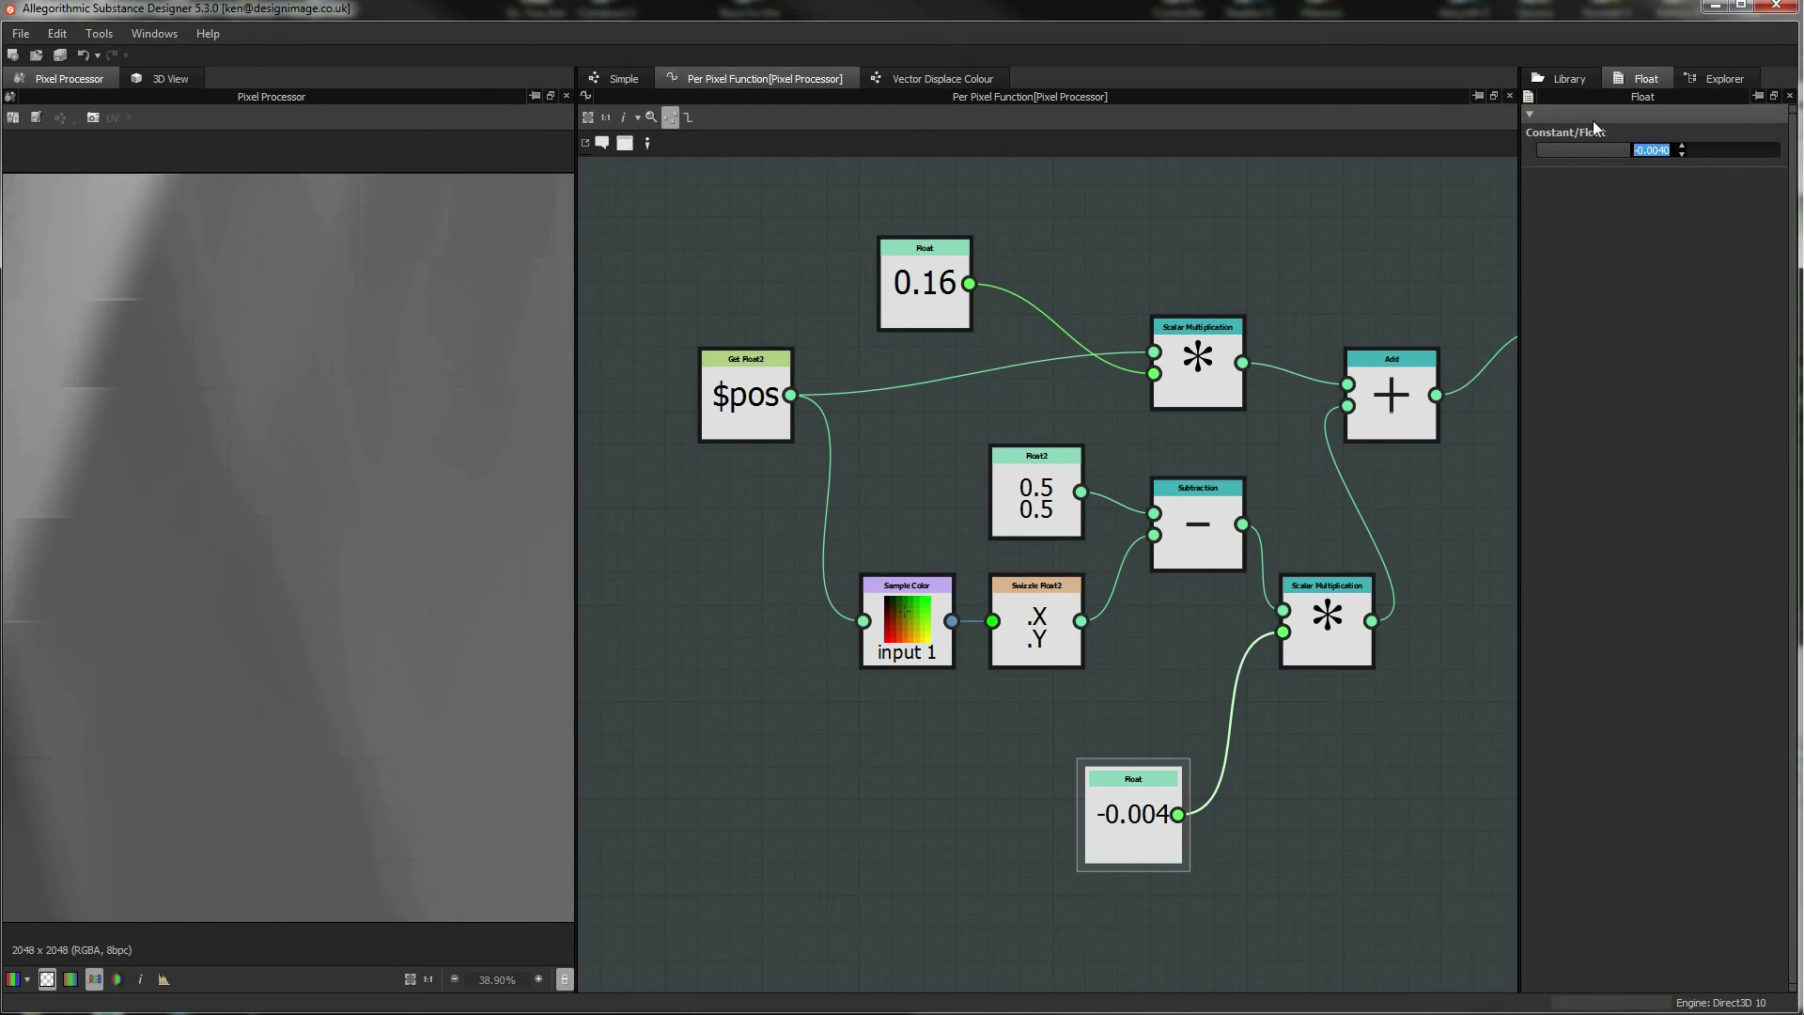
type("0")
key("Return")
Move the duplicated Float constant and the $pos node slightly higher in the graph.
left_click_drag(926, 268, 940, 380)
left_click_drag(764, 383, 764, 350)
key("ctrl+z")
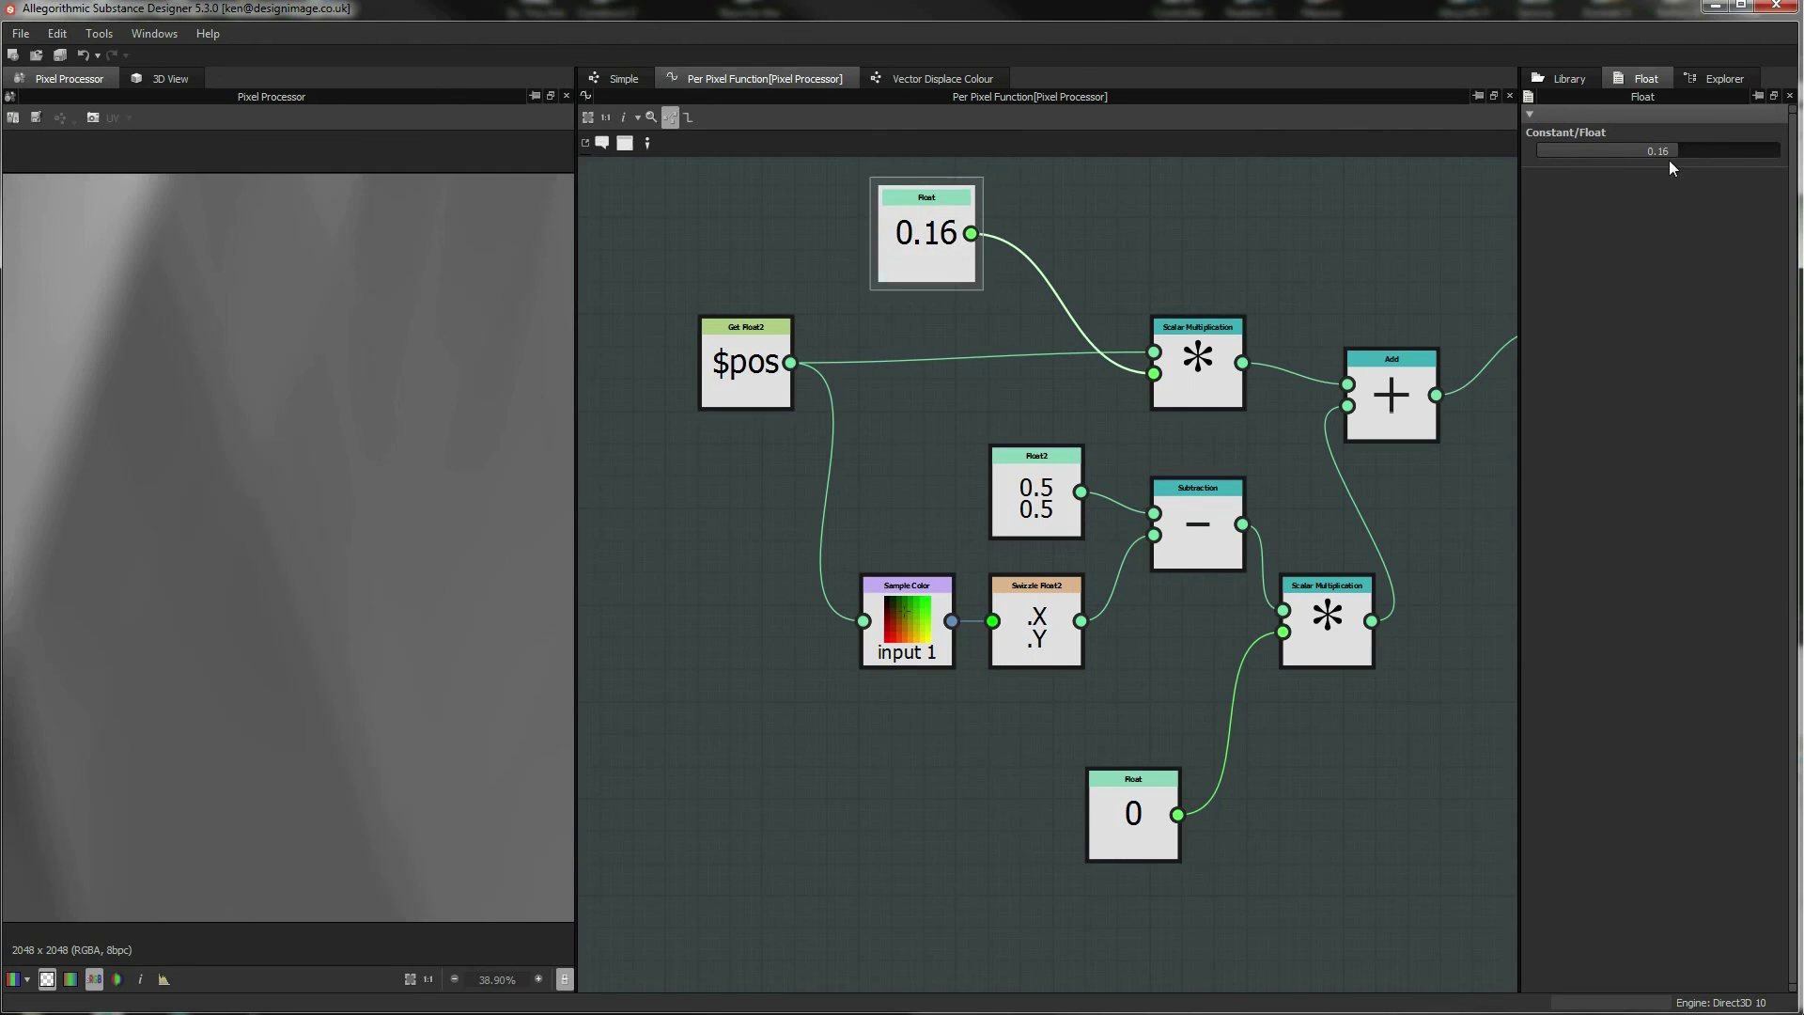
Try the upper Float constant at 1, 0.097, 5 and 7 to vary the position scaling.
left_click_drag(1686, 158, 1767, 156)
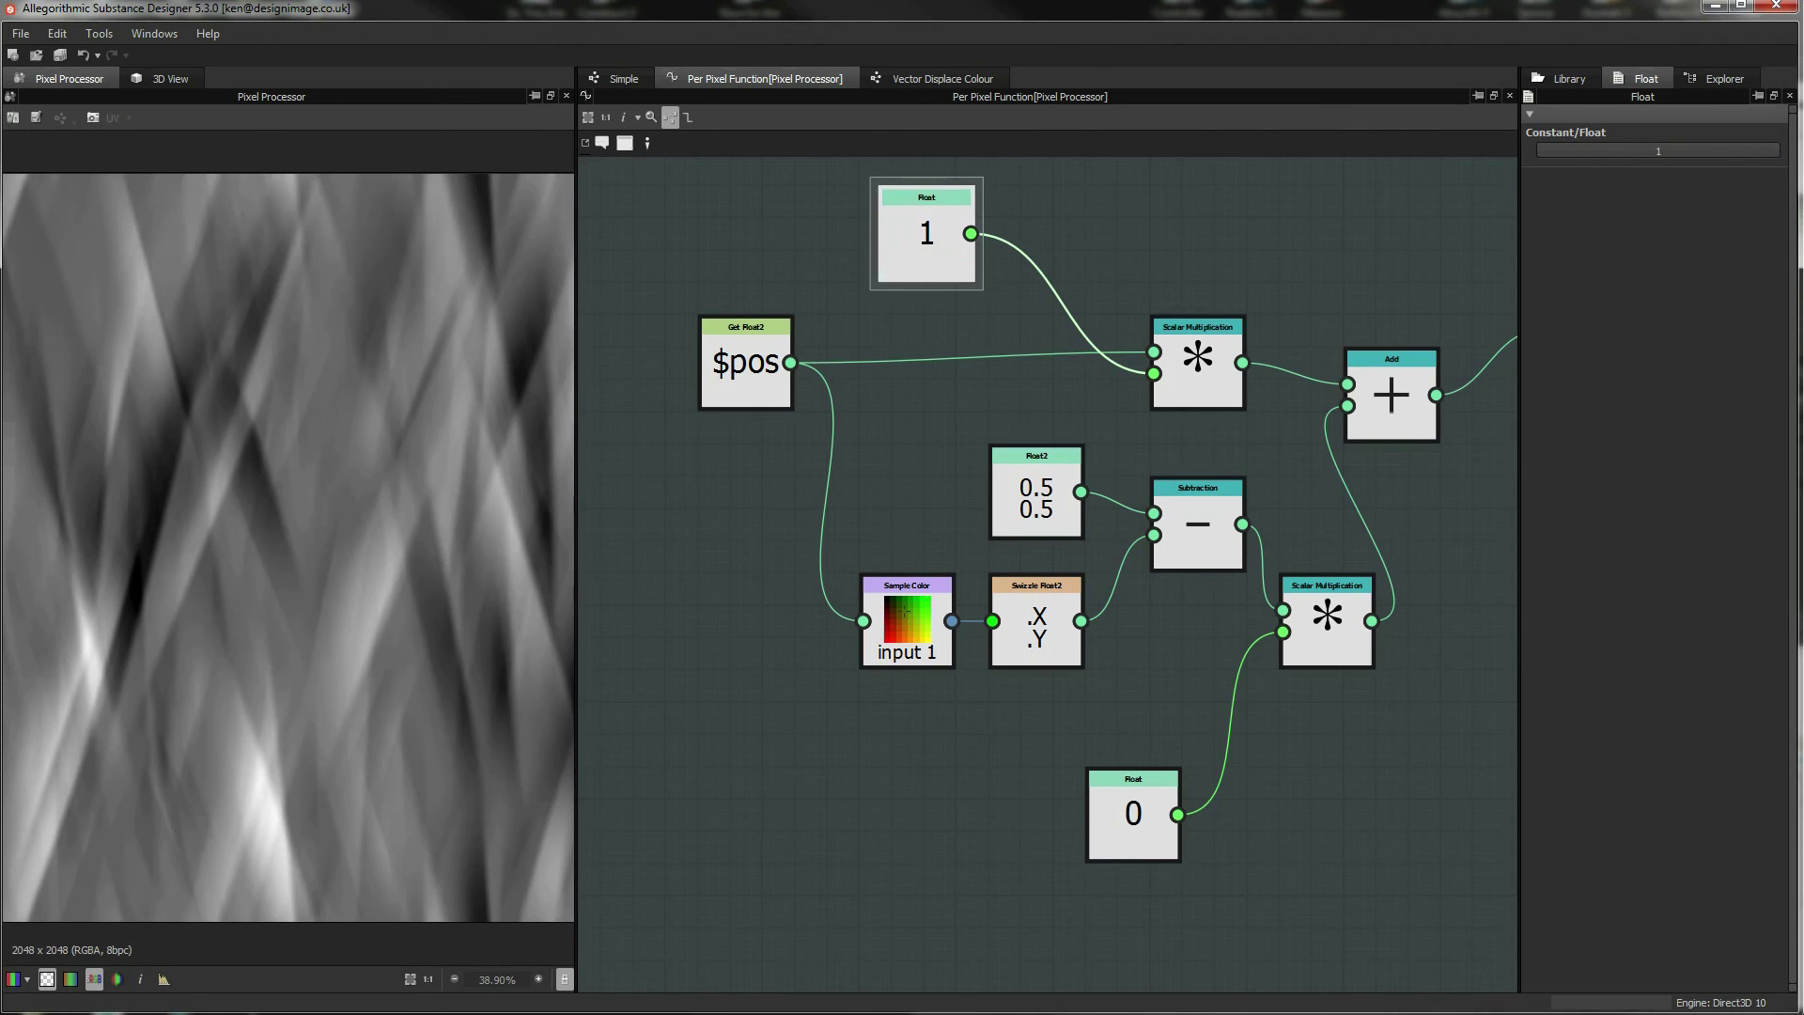
double_click(1685, 149)
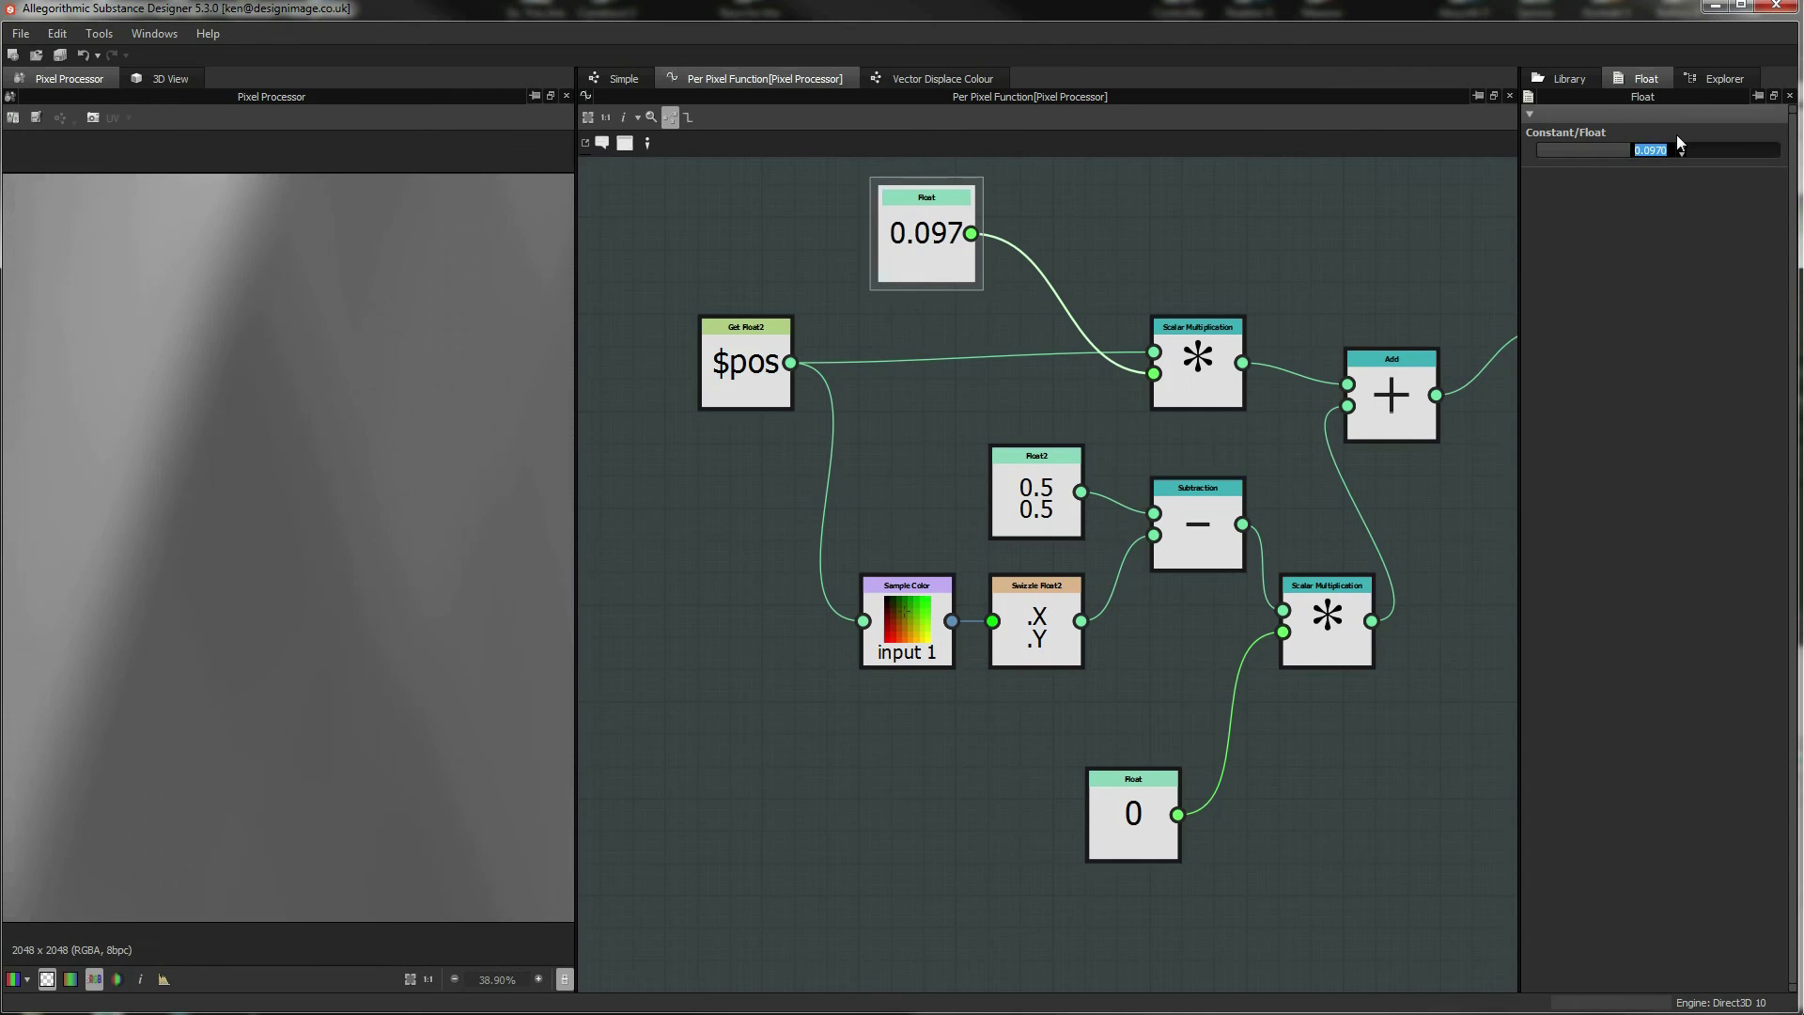
type("5")
key("Return")
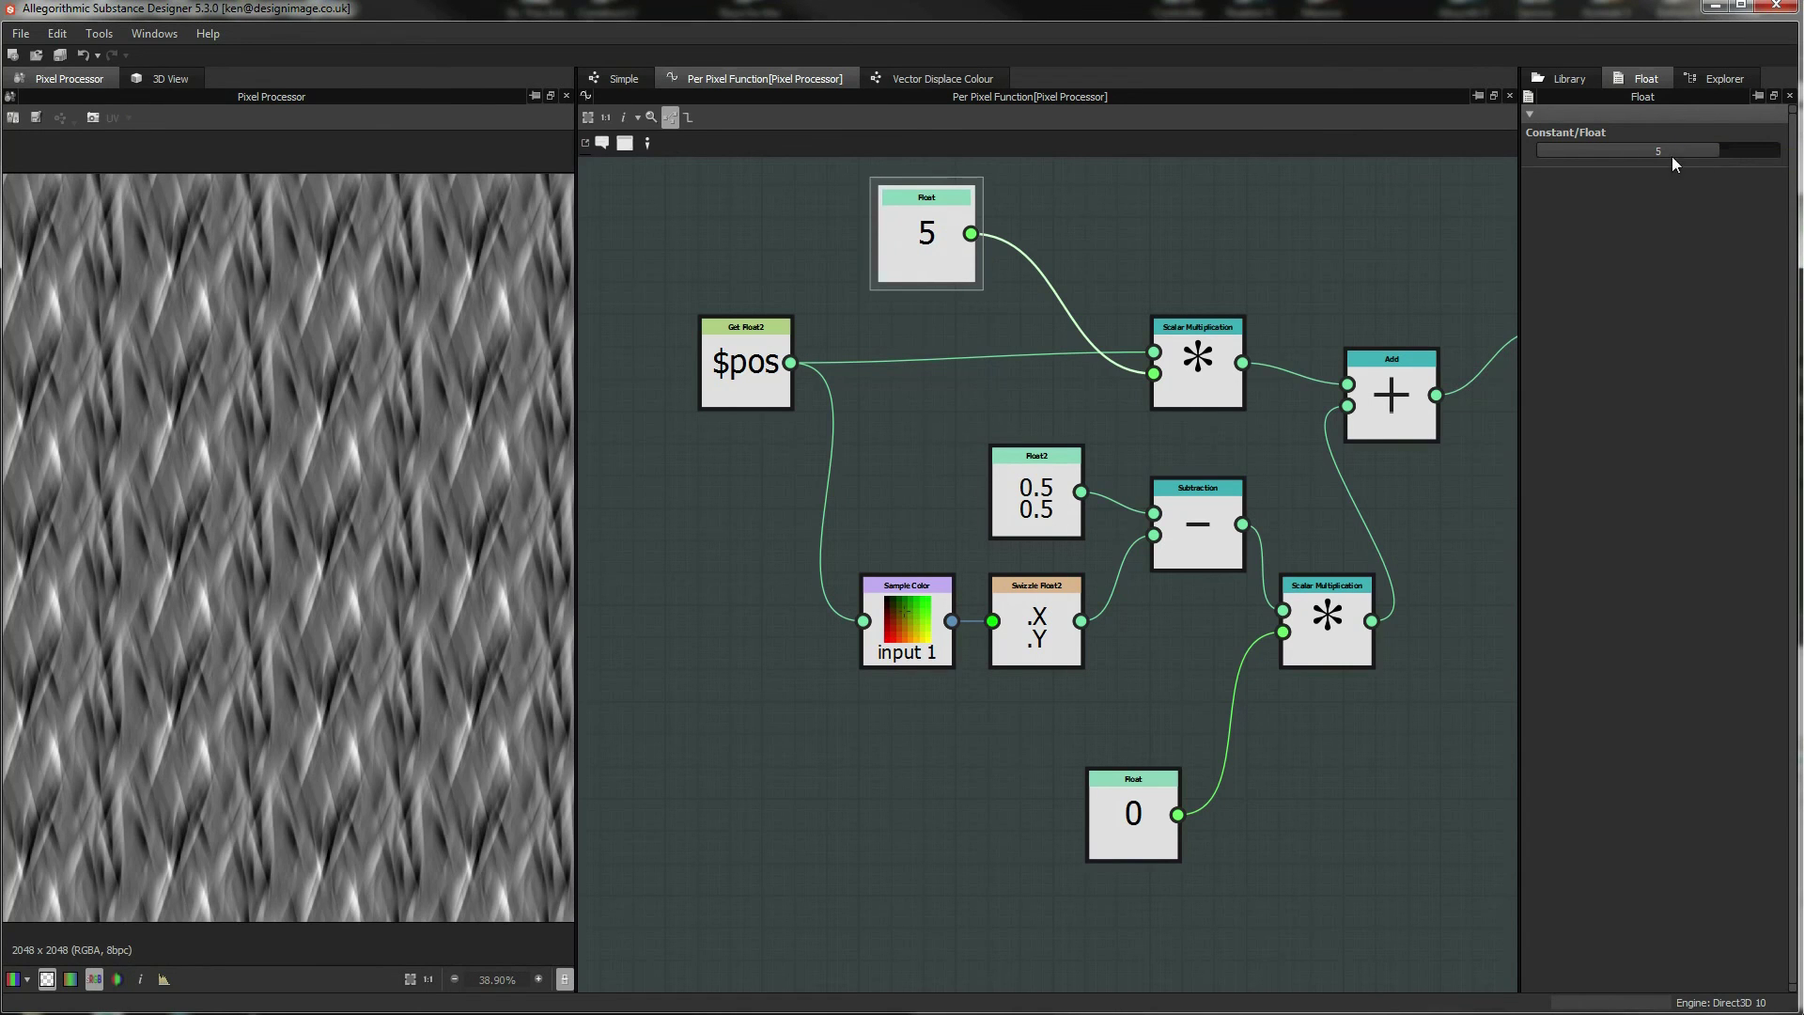
left_click_drag(1710, 157, 1797, 162)
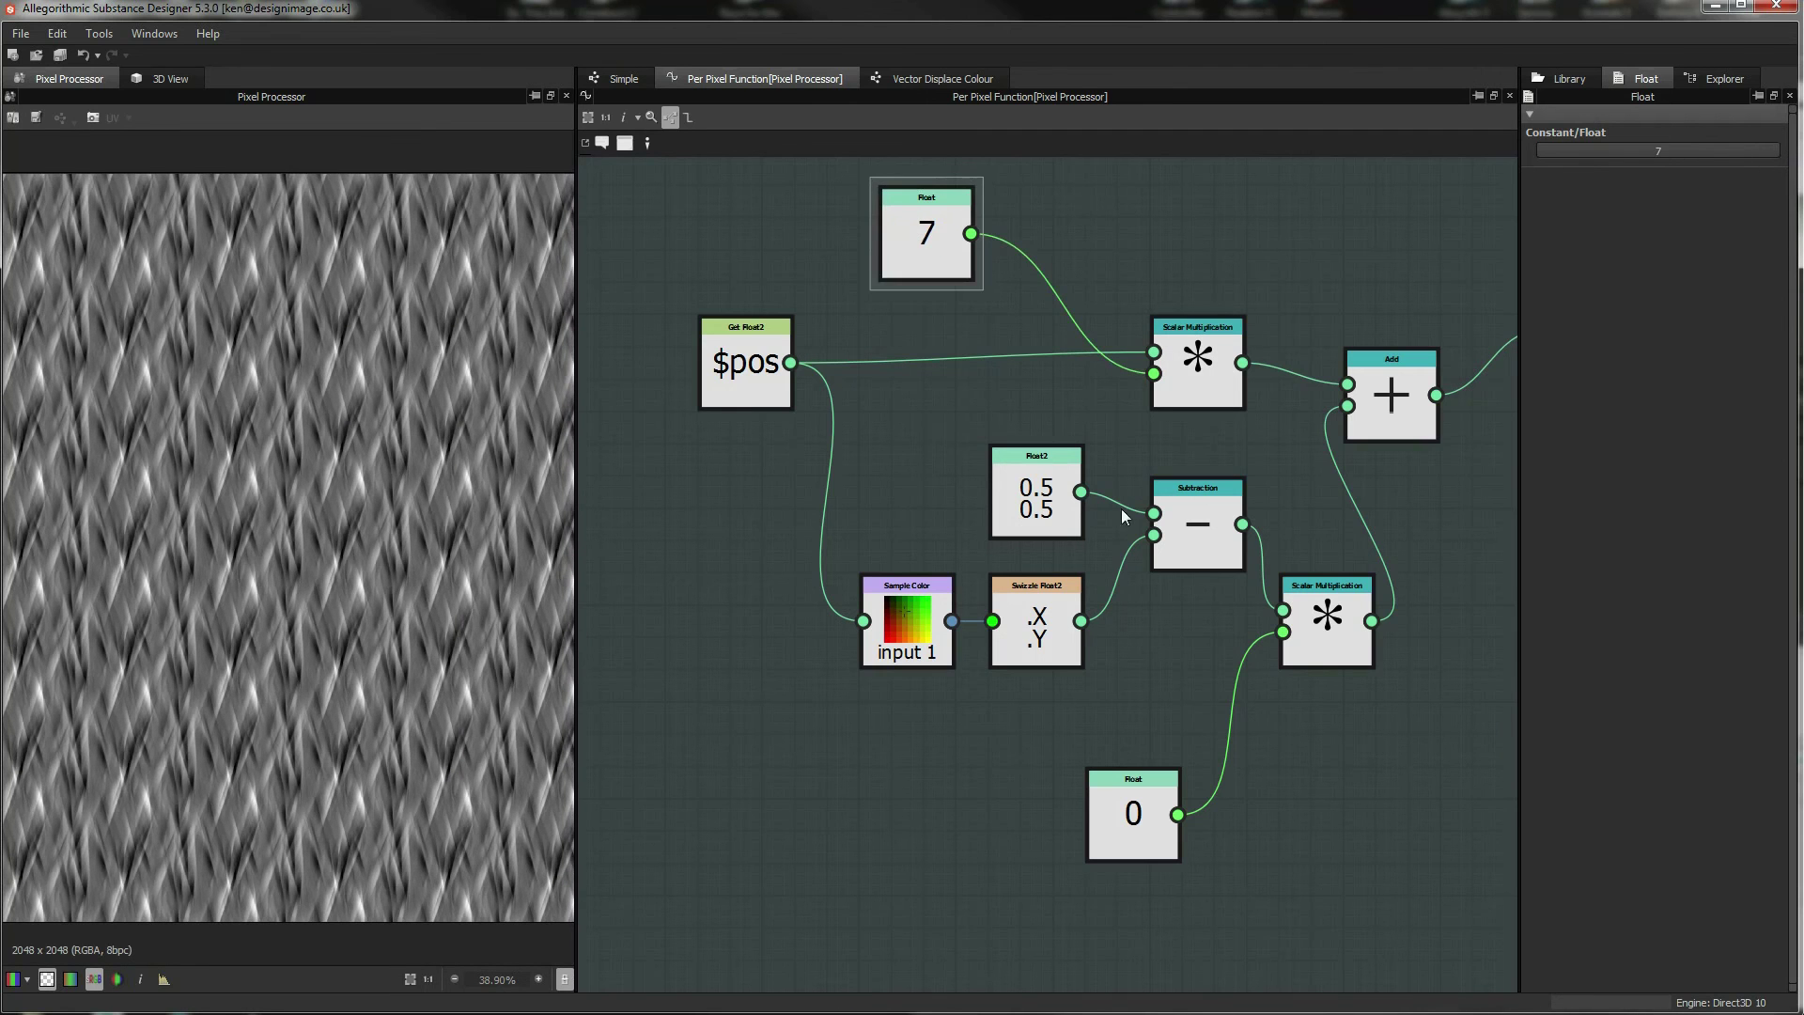
Set the lower Float constant to 1, and move the upper Float closer to its Scalar Multiplication with its value set to 2.704.
left_click(1137, 815)
left_click_drag(1656, 151, 1786, 153)
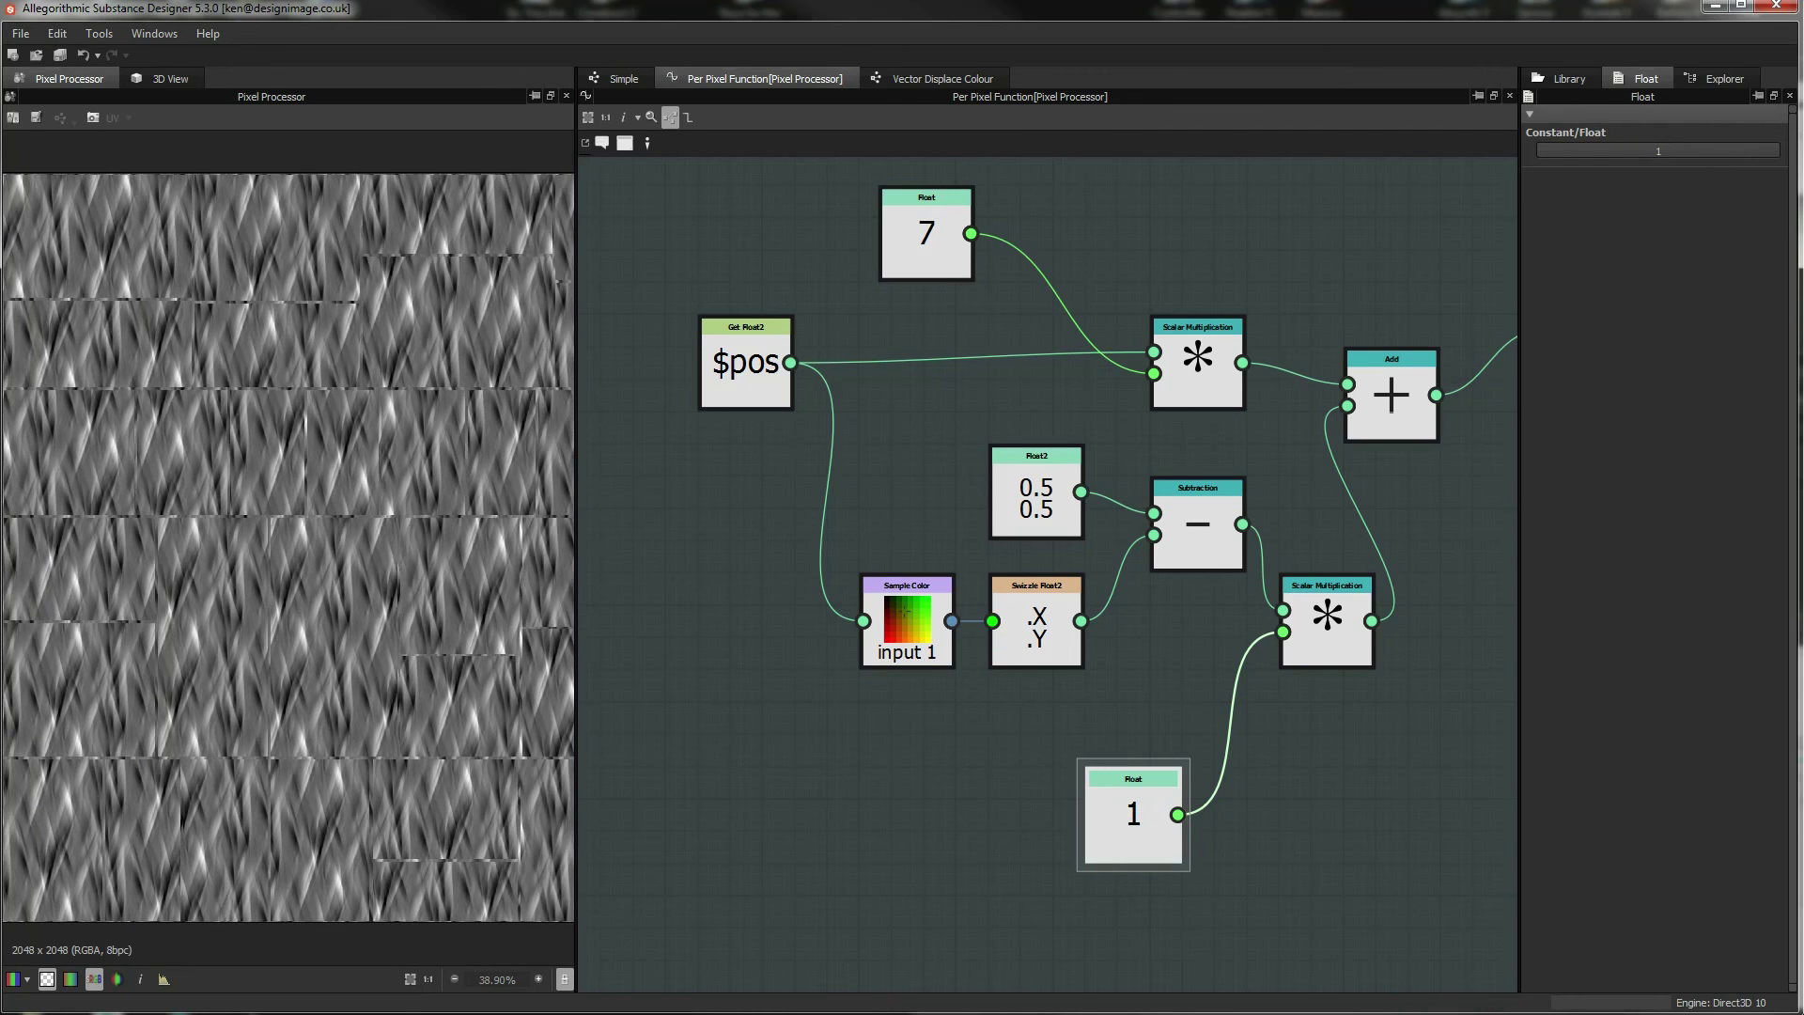
left_click_drag(945, 242, 959, 274)
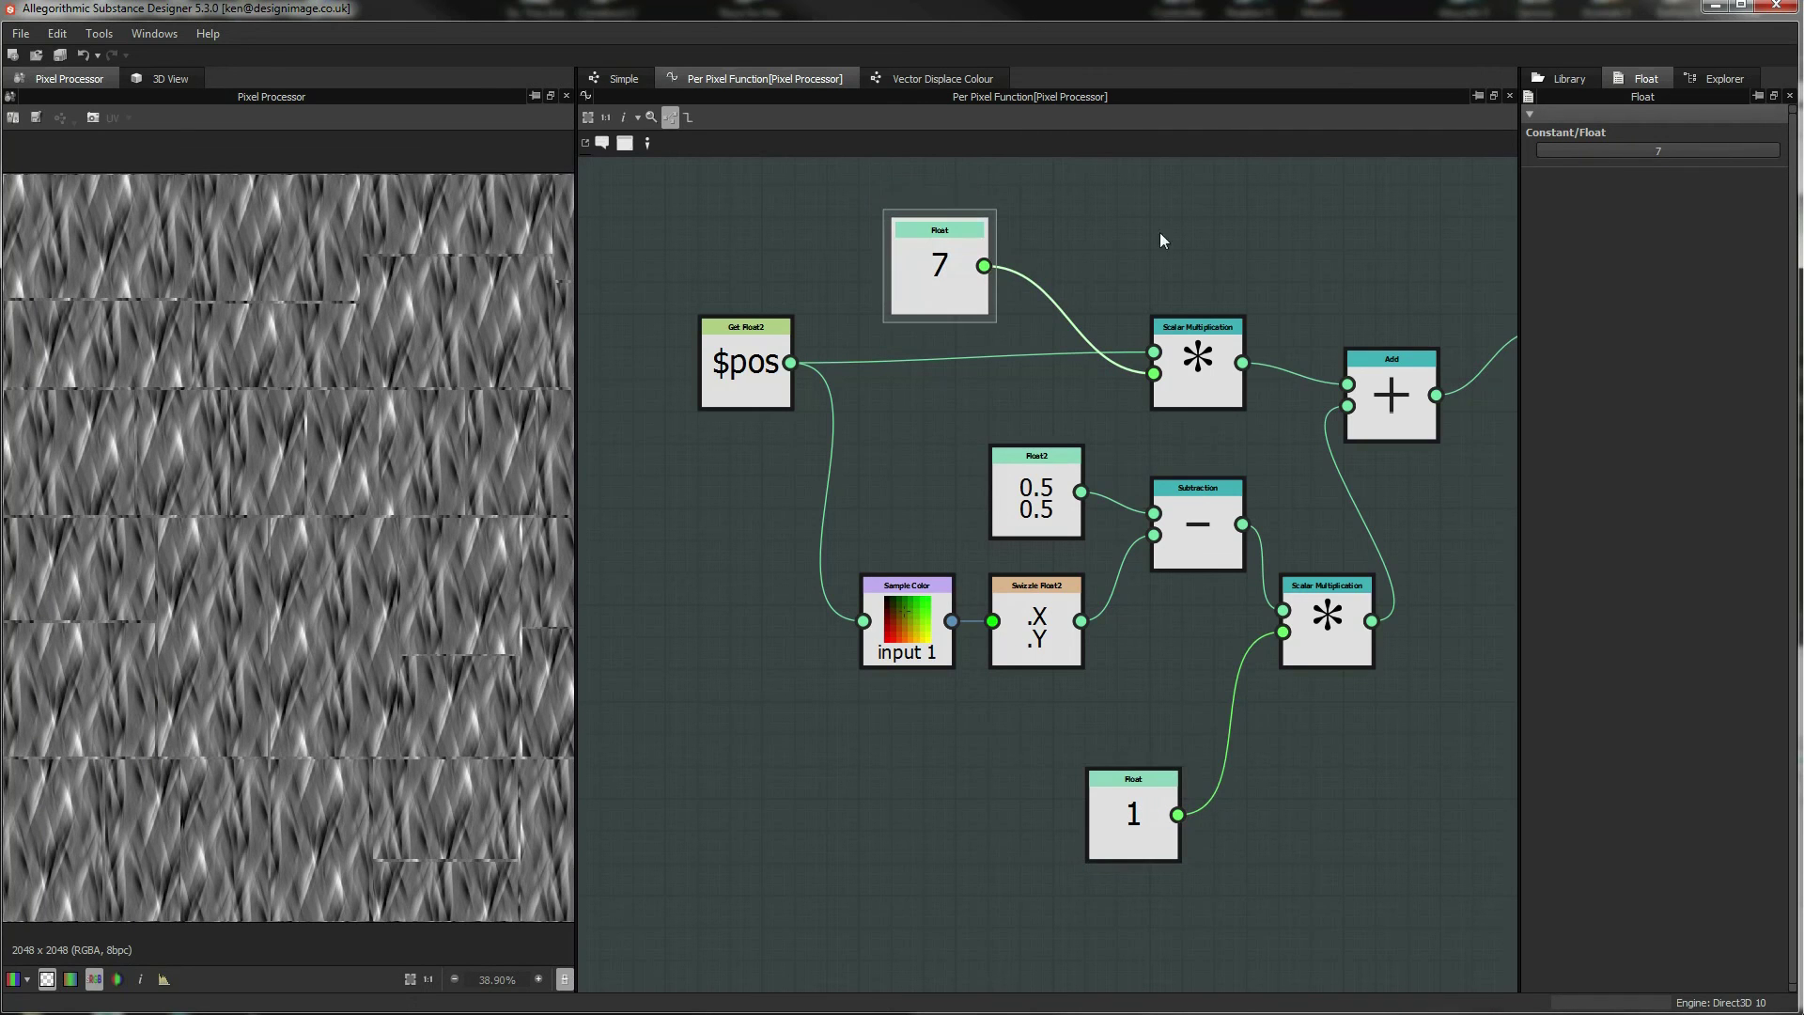
left_click_drag(1771, 154, 1650, 160)
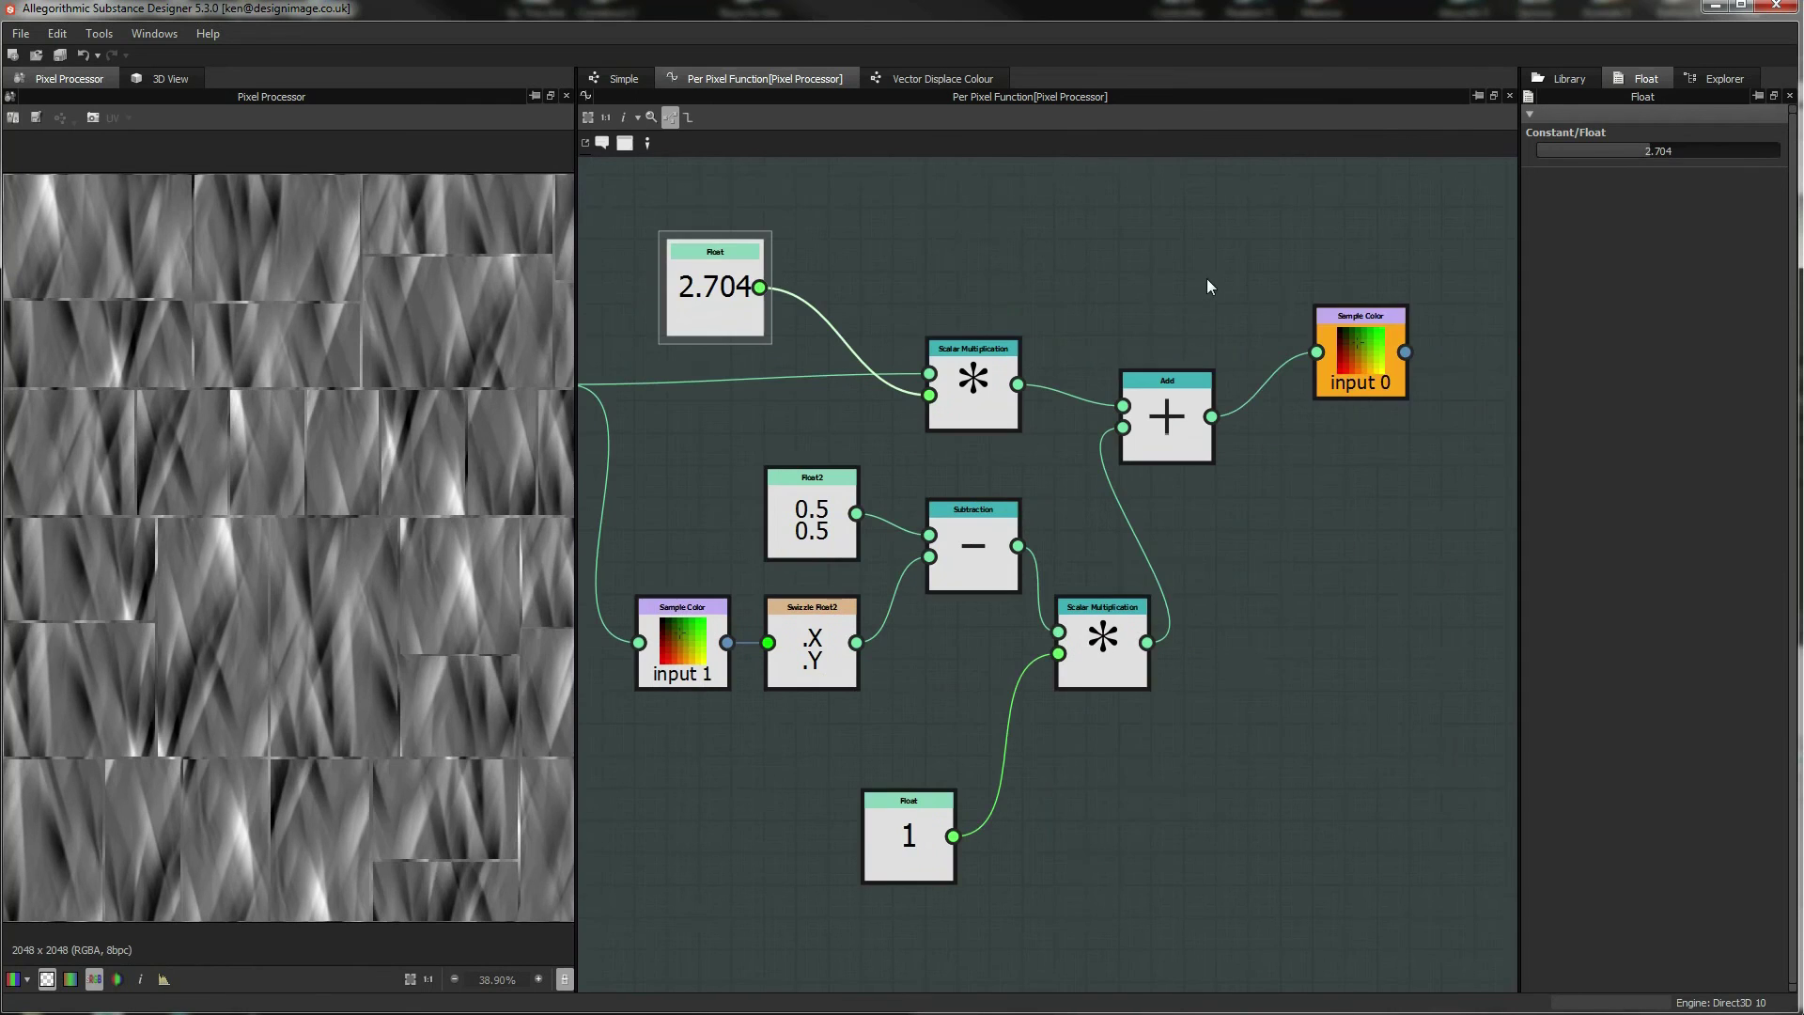